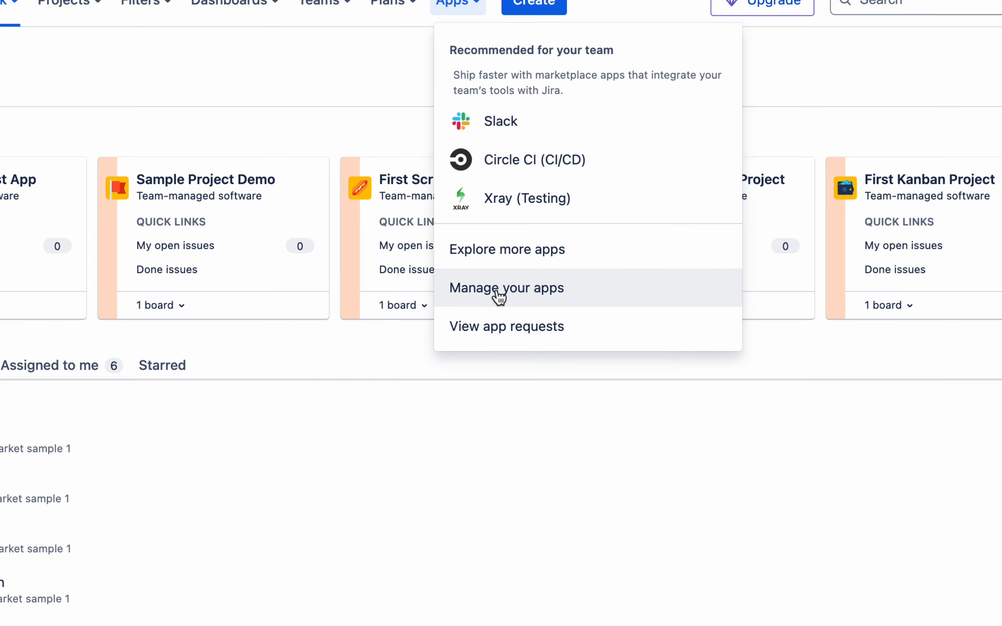
- Search the app marketplace for 'zephyr' to list Zephyr Scale, Zephyr Squad and Zephyr Enterprise
click(511, 261)
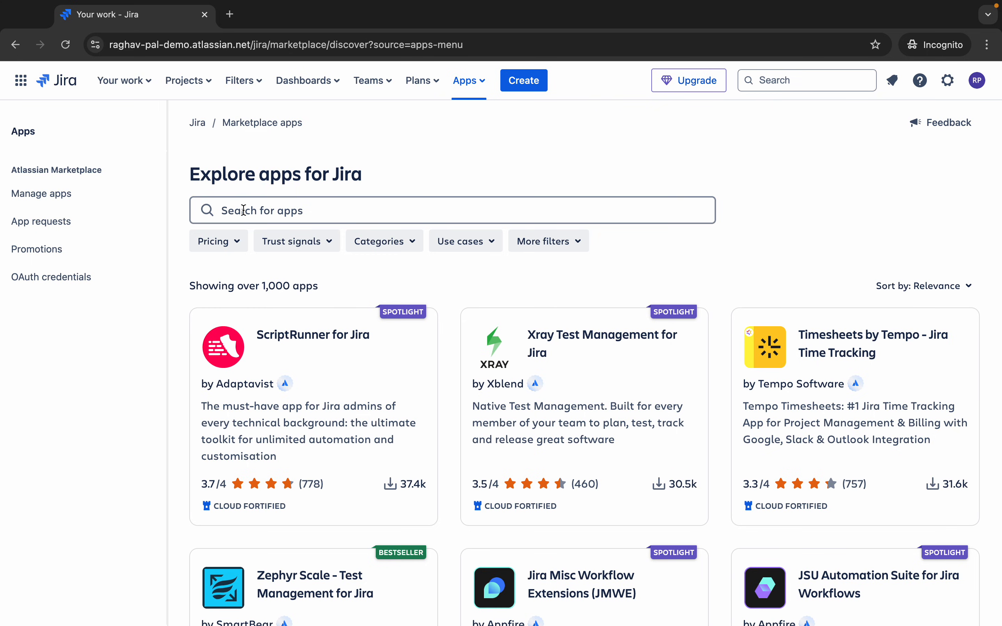
click(244, 210)
text(zep)
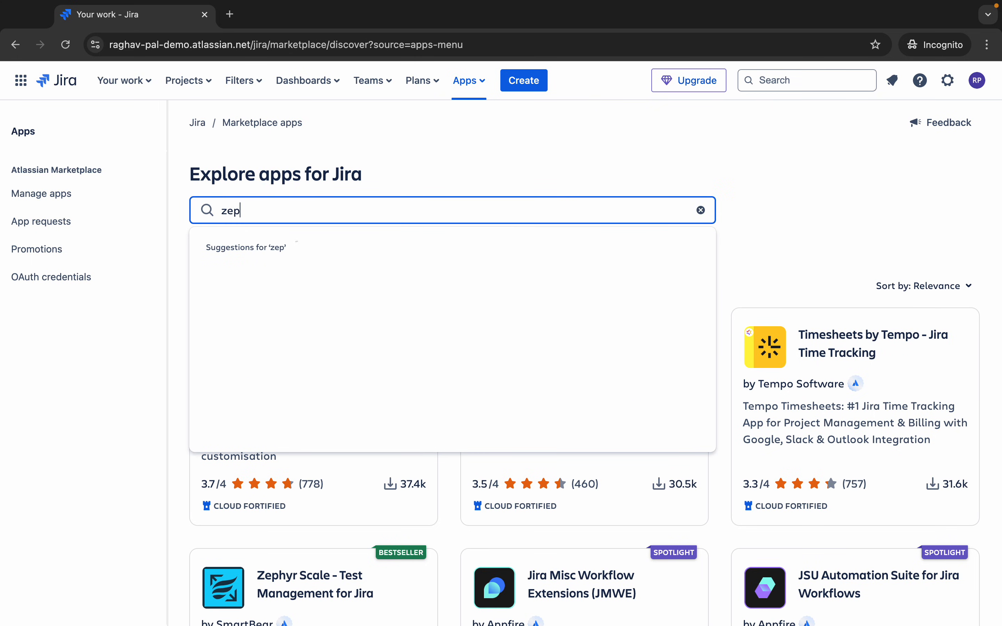
text(hyr)
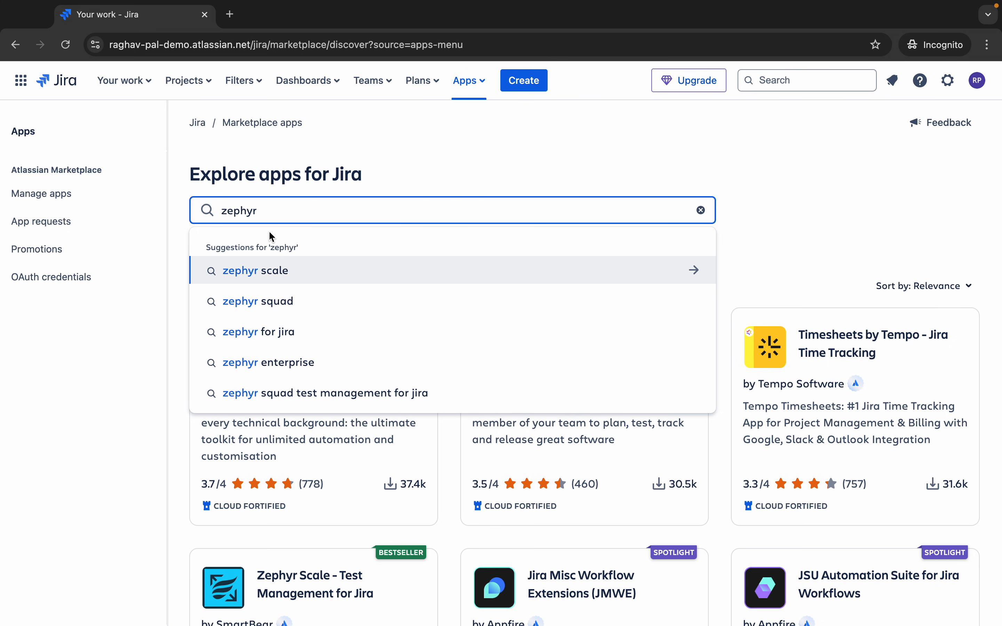
key(Return)
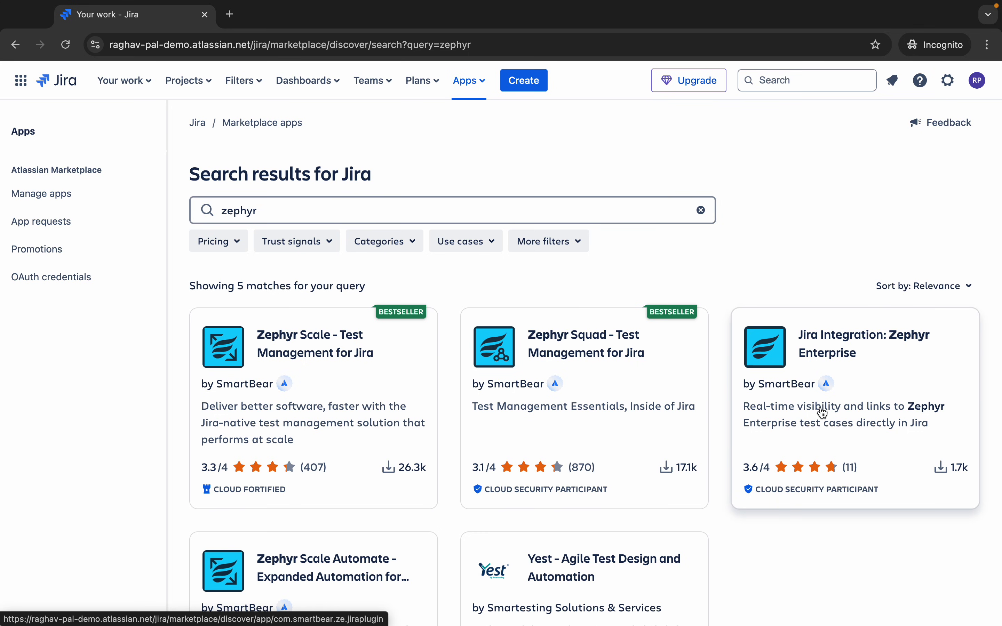
scroll(823, 413, down, 3)
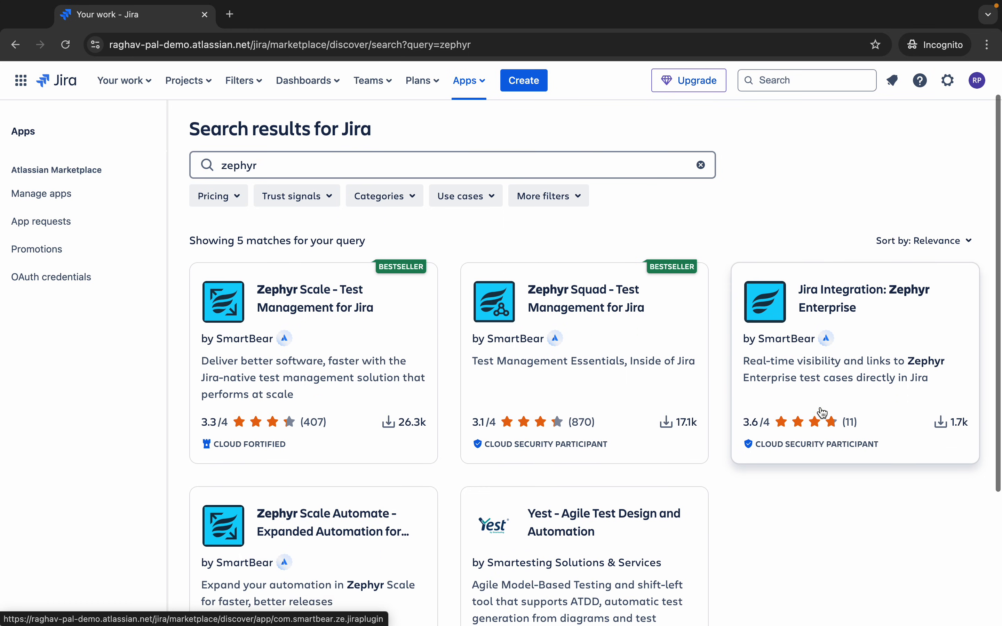
scroll(823, 413, up, 3)
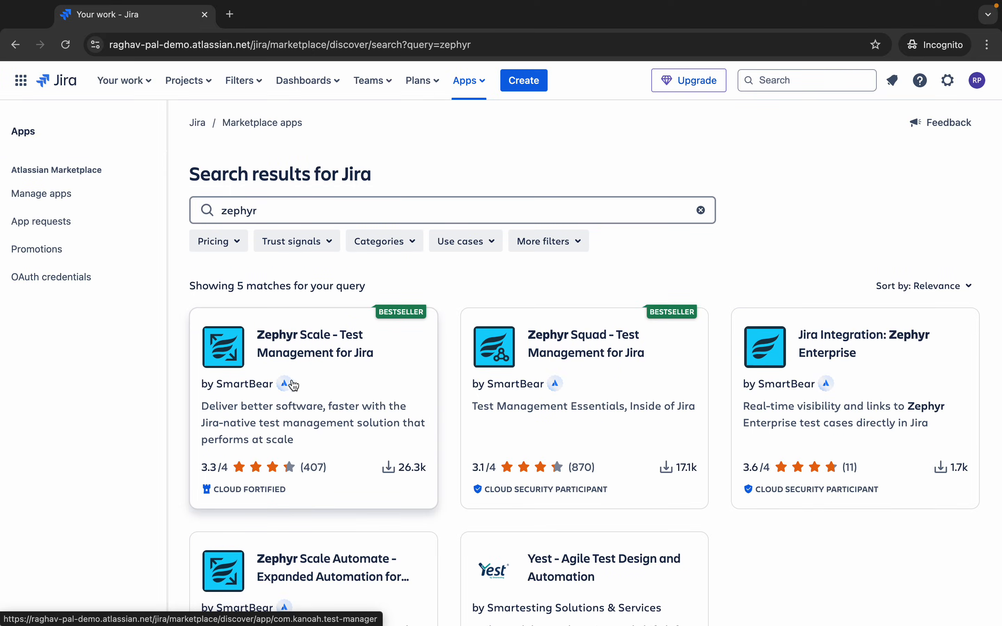
- Install Zephyr Scale - Test Management for Jira as a free trial after reviewing its permissions
click(368, 399)
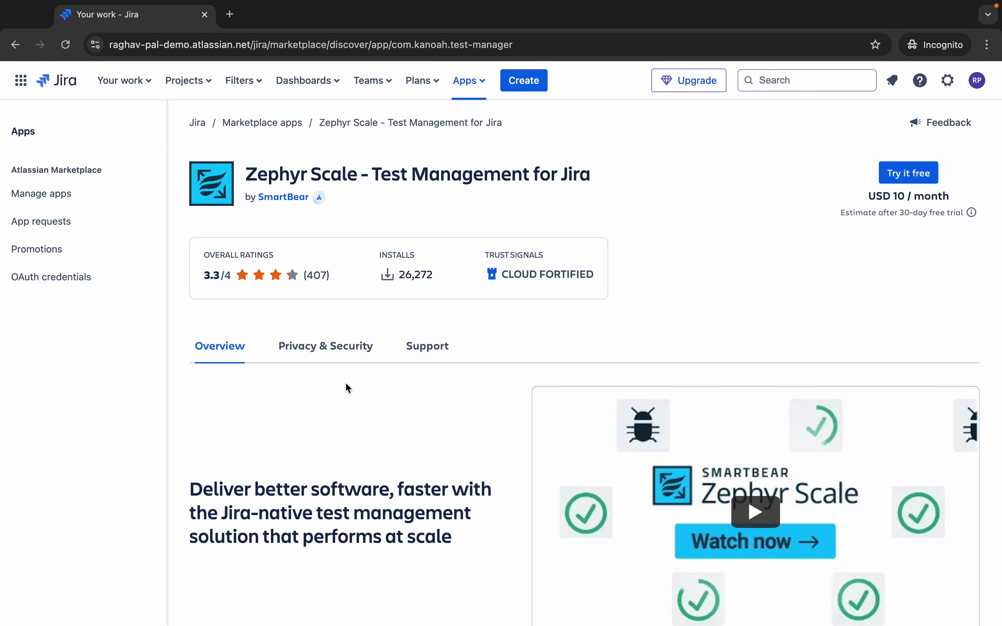
scroll(327, 352, down, 1)
scroll(330, 356, down, 8)
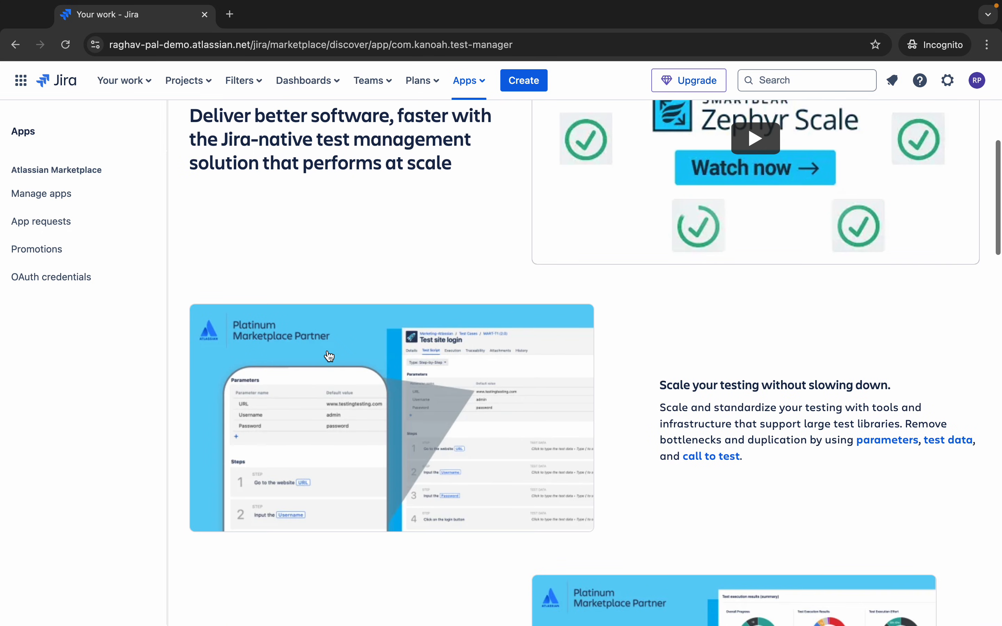
scroll(329, 356, down, 10)
scroll(329, 357, down, 8)
scroll(329, 356, up, 18)
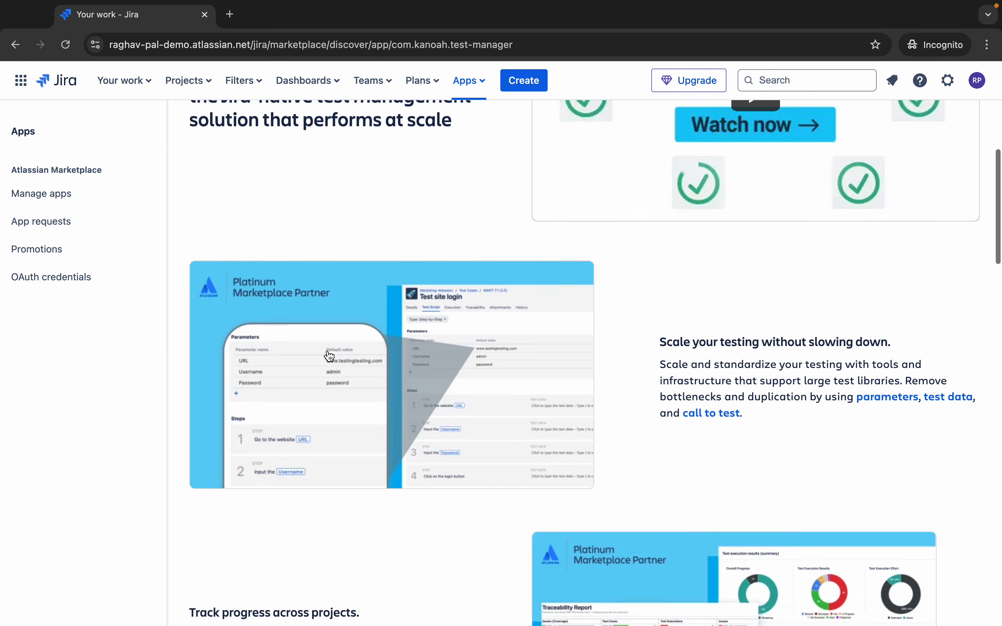
scroll(329, 357, up, 10)
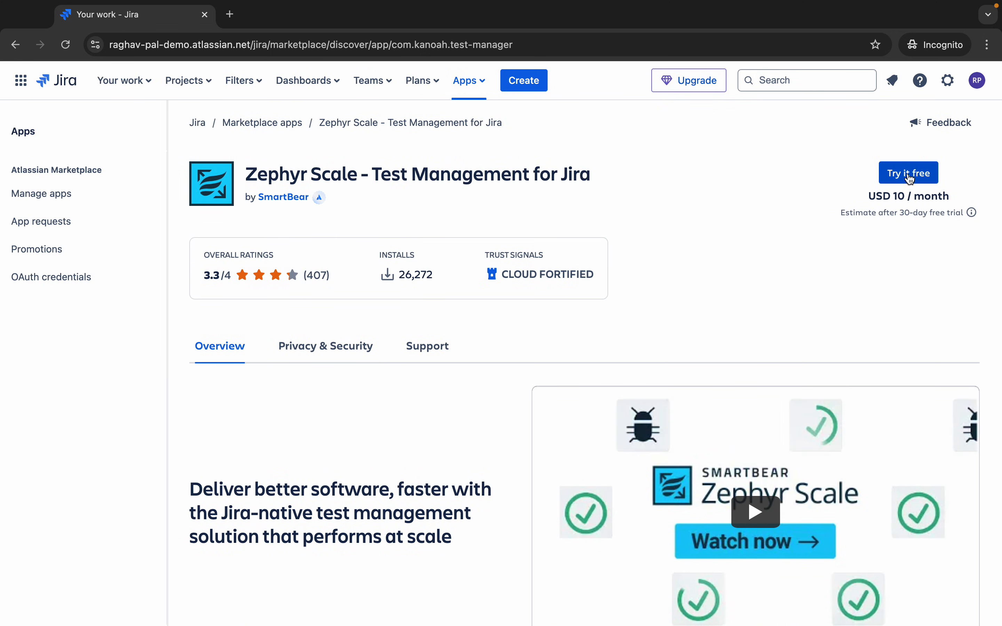
click(921, 182)
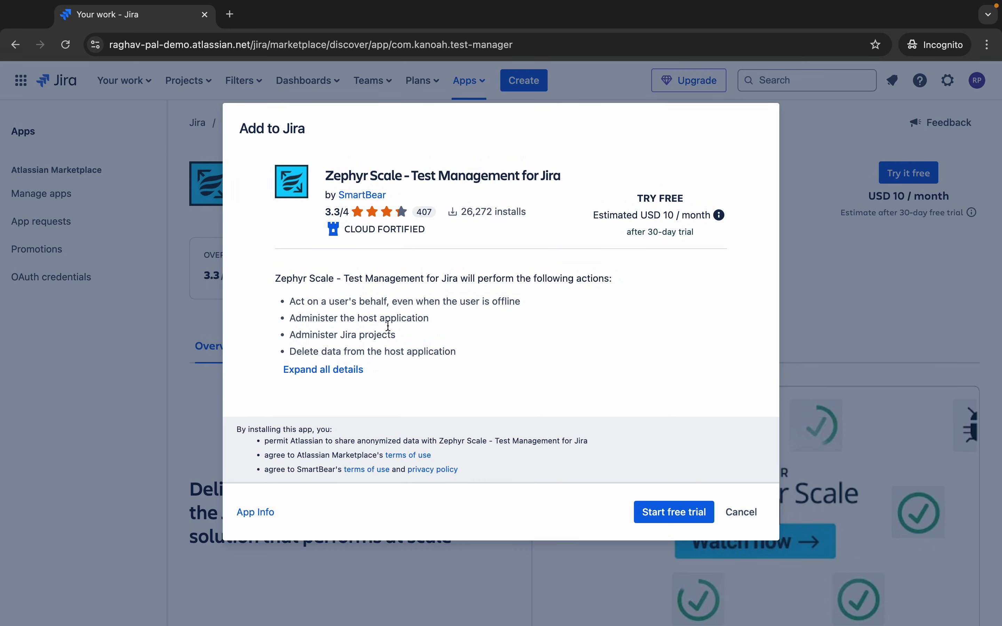
click(346, 380)
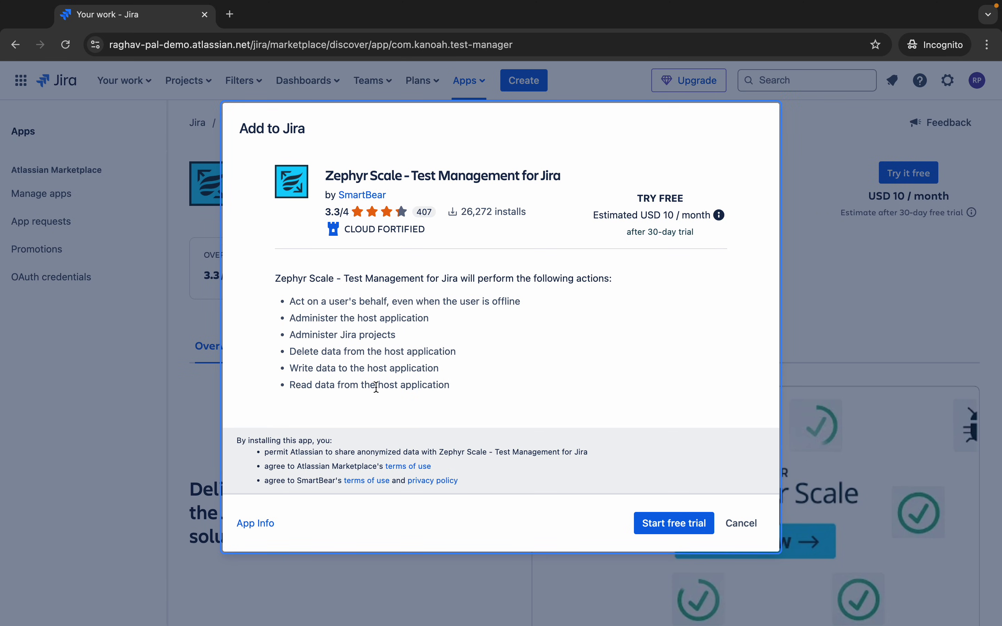
click(687, 529)
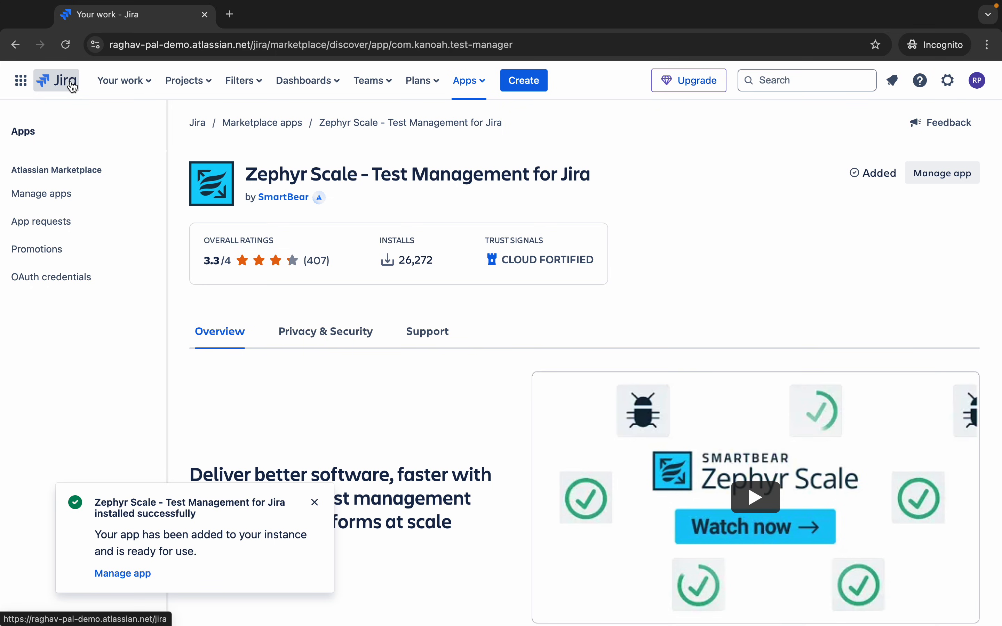
- Open Zephyr Scale from the Create To-Do List App project's sidebar
click(63, 81)
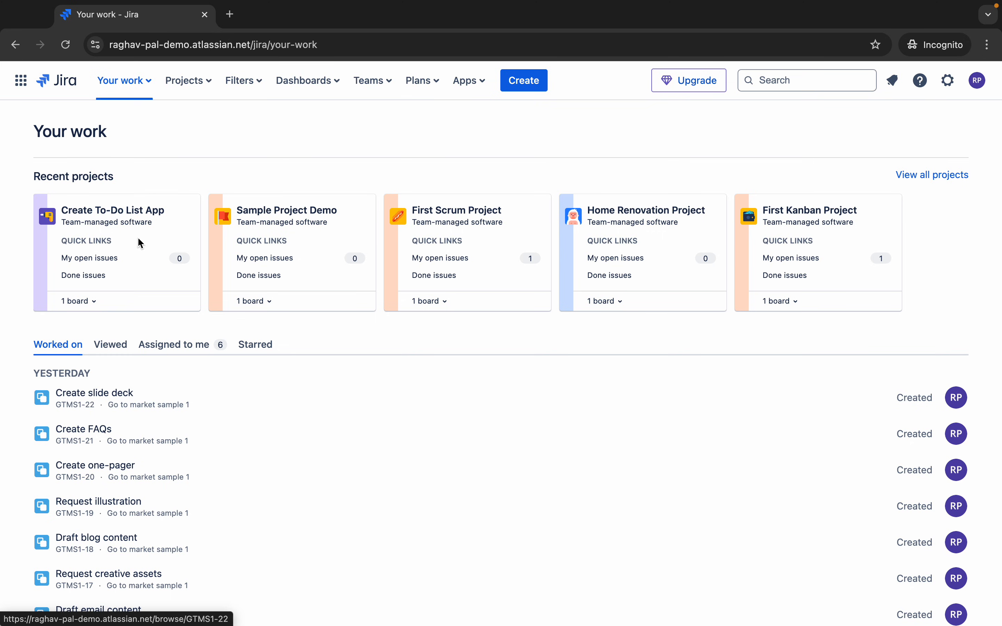
click(98, 217)
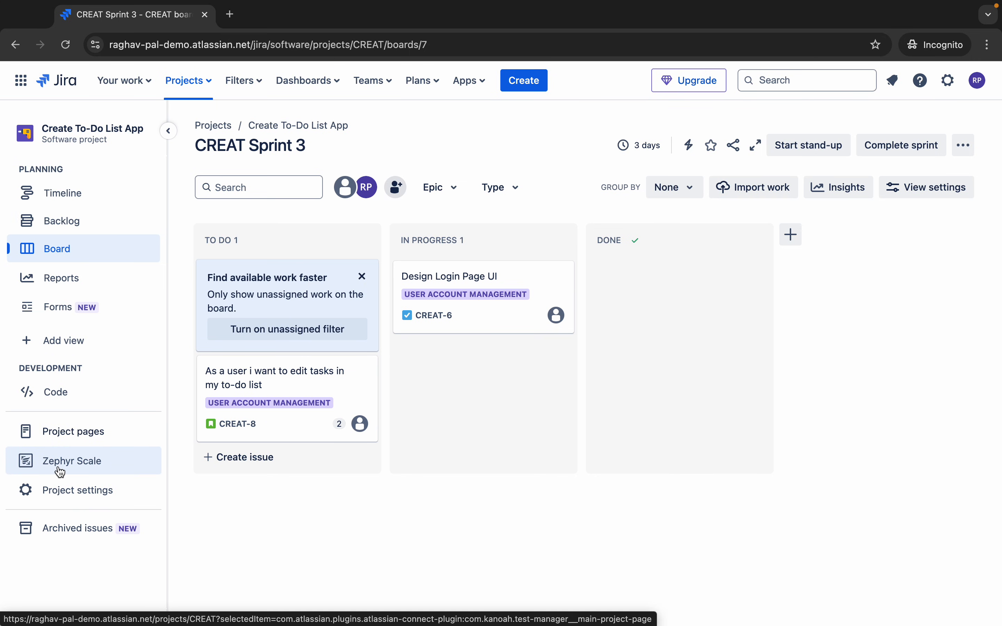
click(80, 467)
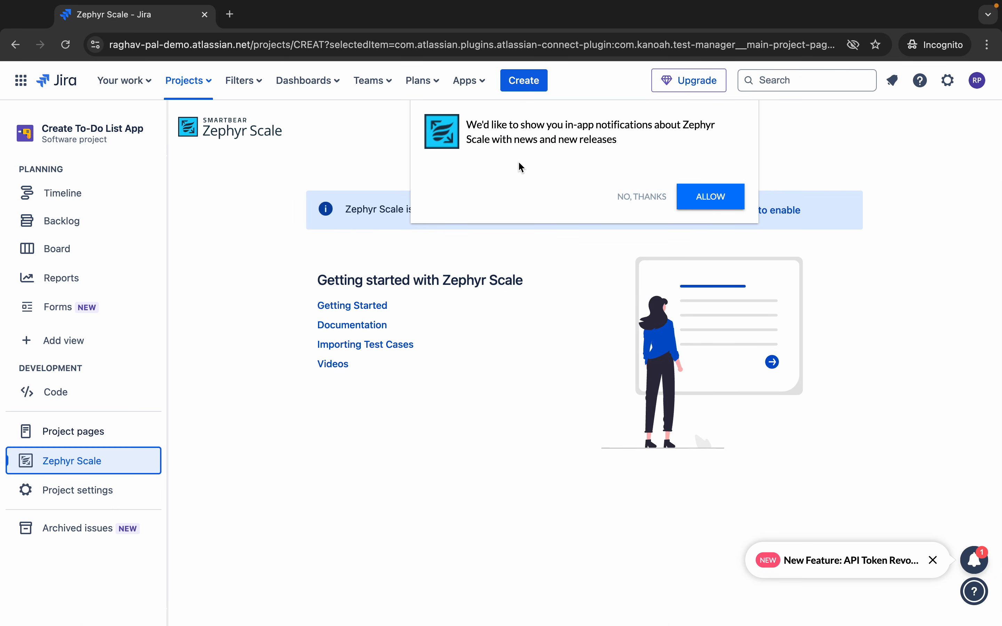
- Decline Zephyr Scale's in-app notifications with No, thanks
mouse_move(569, 2)
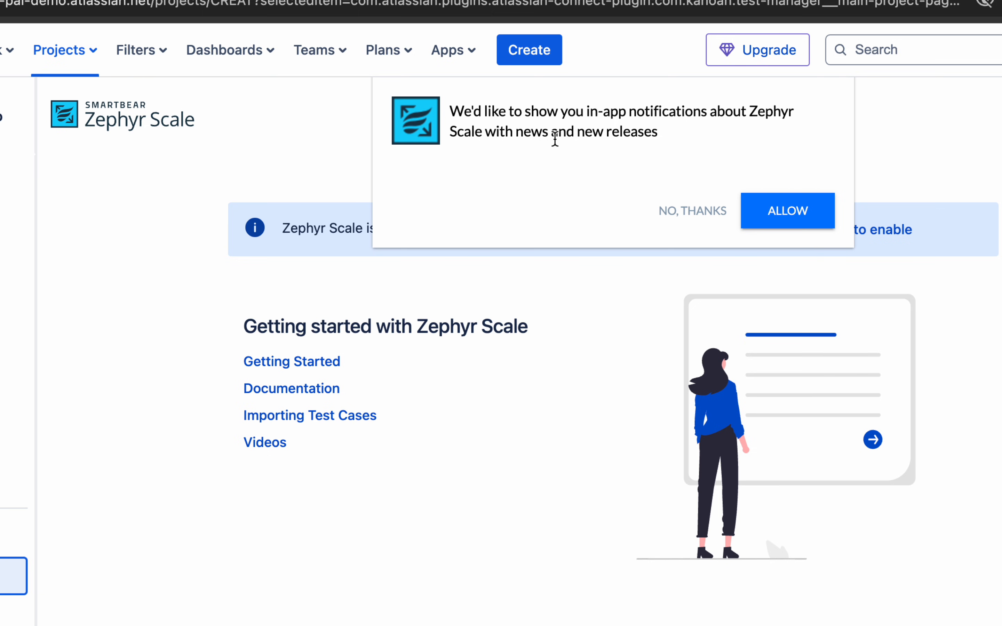
click(679, 213)
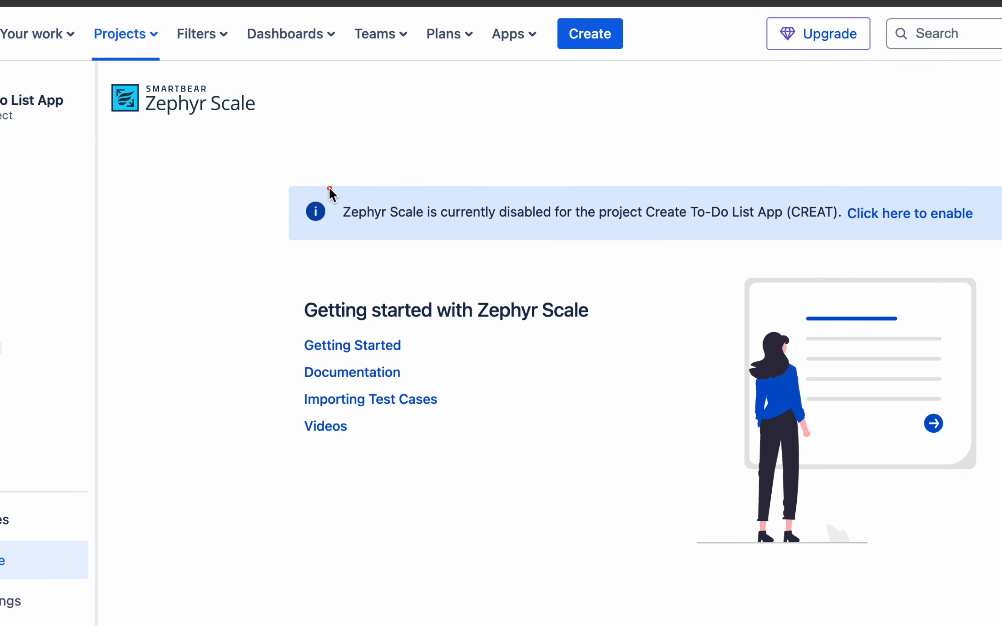
mouse_move(330, 187)
mouse_down()
mouse_move(528, 234)
mouse_move(647, 248)
mouse_move(976, 238)
mouse_up()
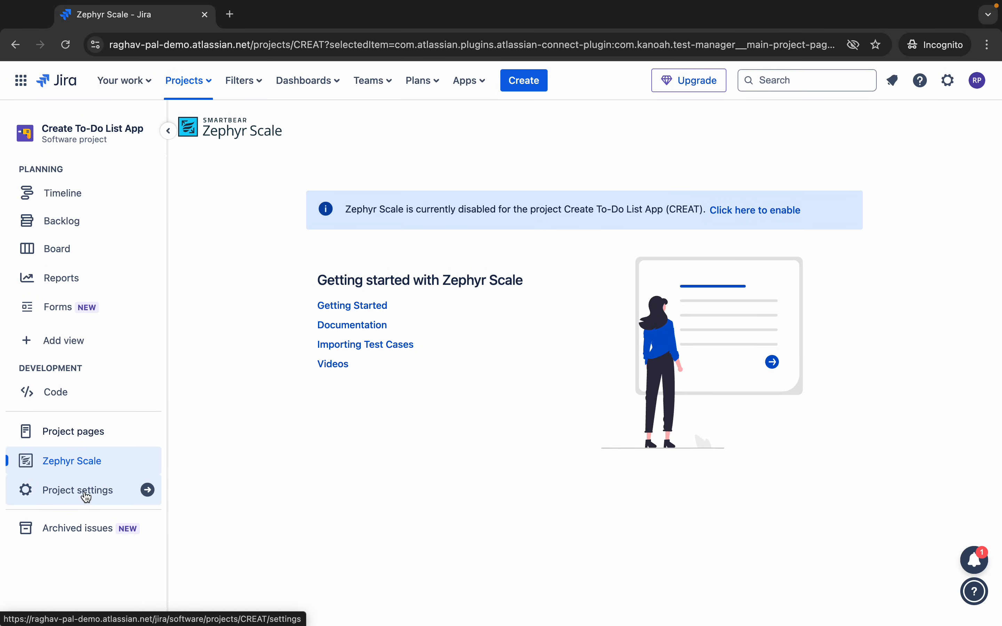
drag(13, 477, 197, 513)
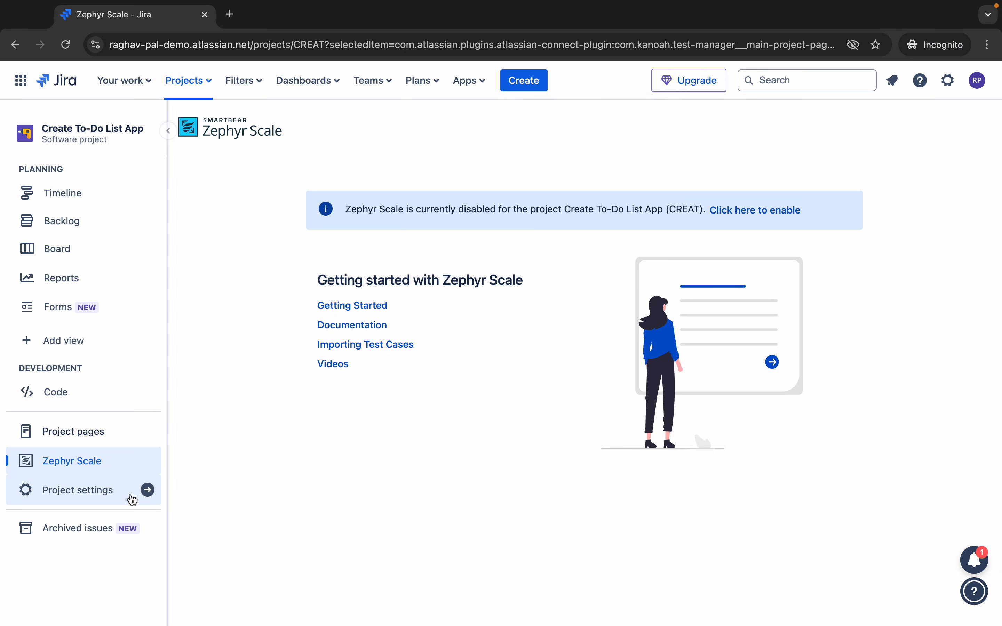
- Enable Zephyr Scale for the Create To-Do List App project in its app settings
click(95, 494)
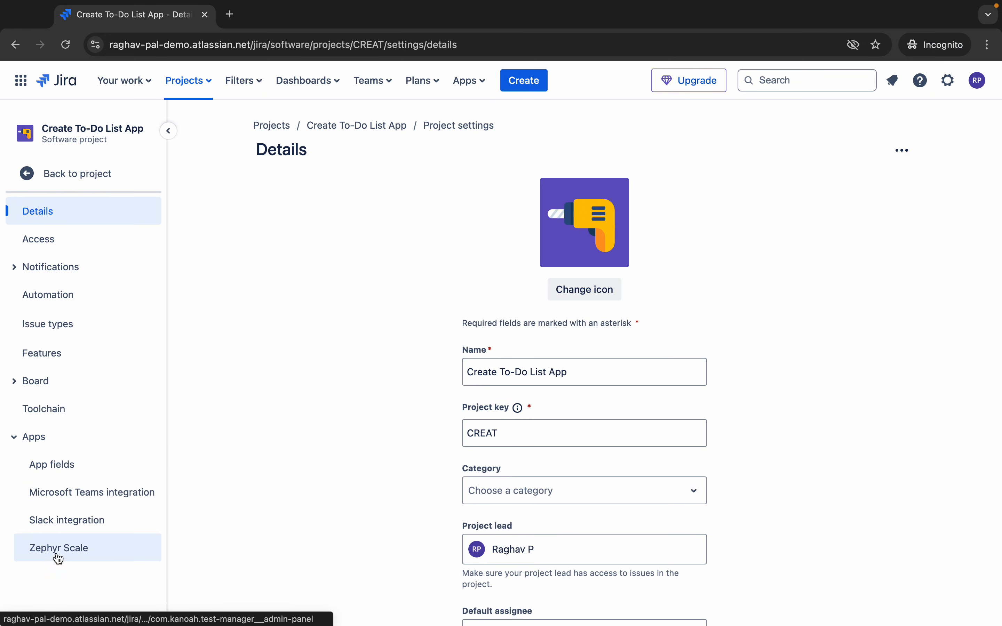
drag(11, 538, 123, 567)
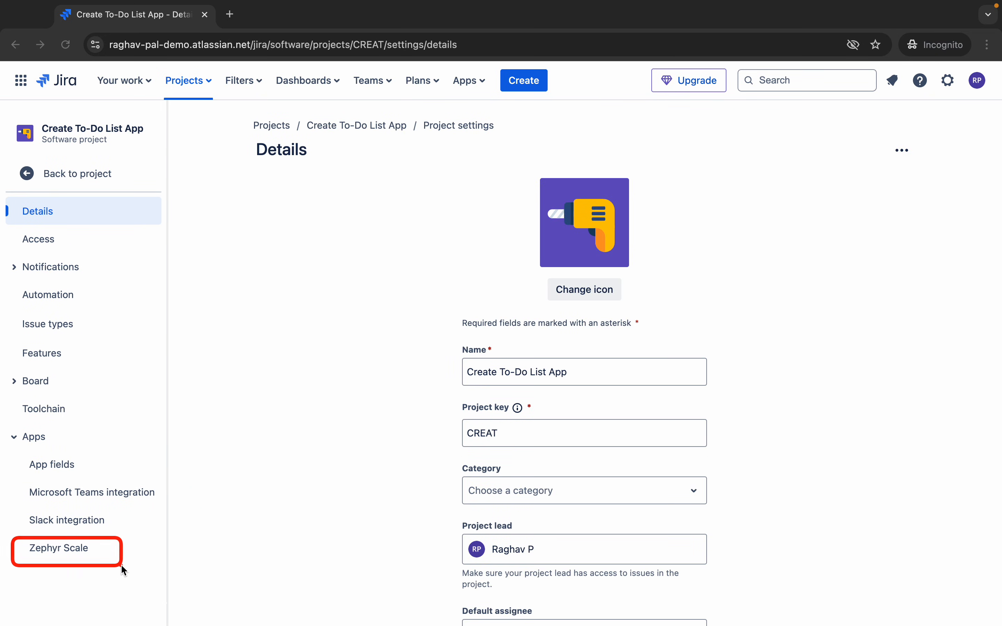
click(63, 549)
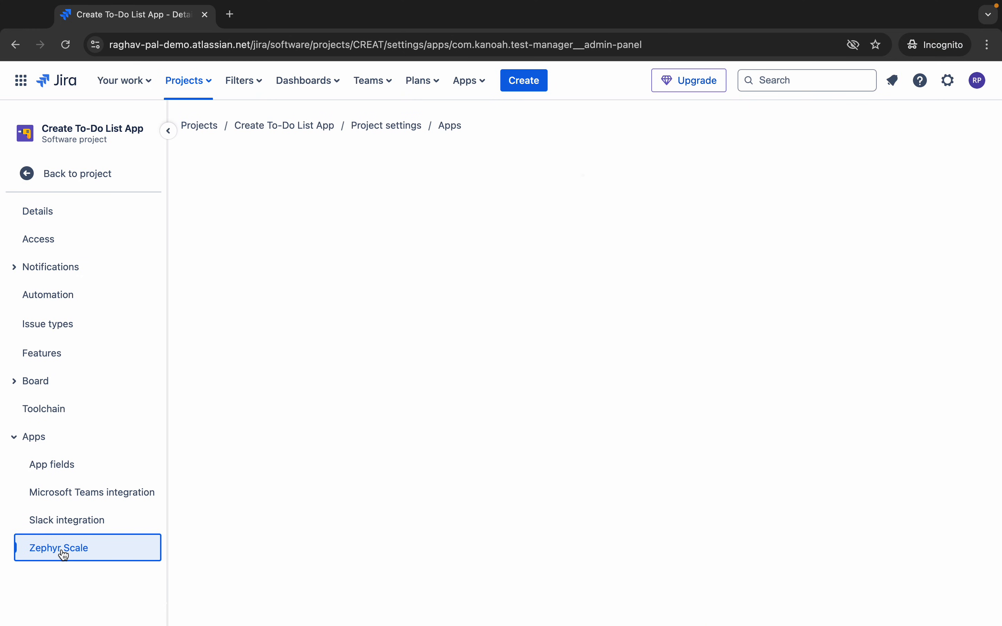
click(230, 227)
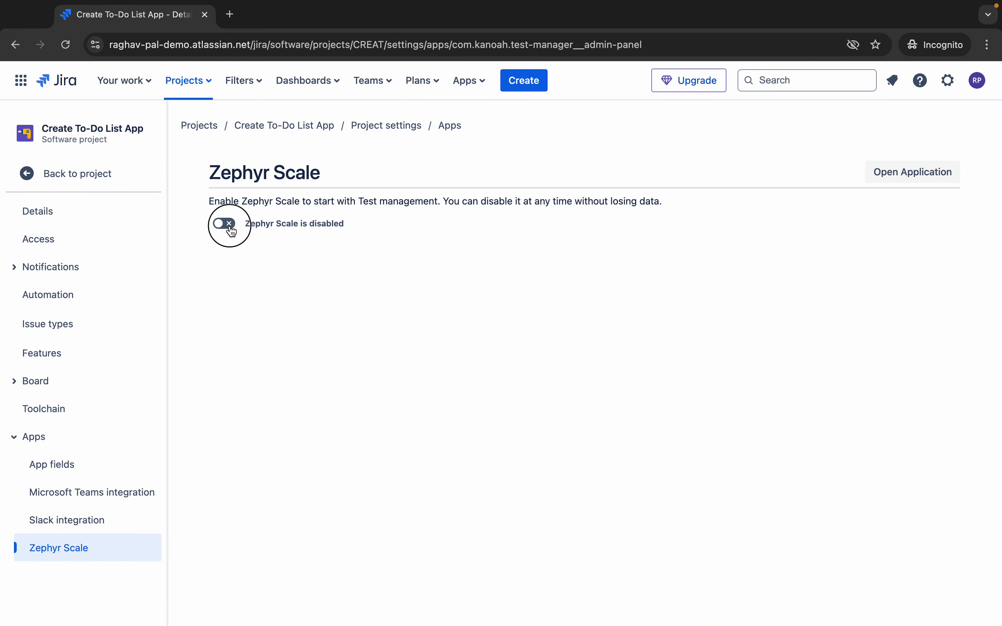
click(226, 224)
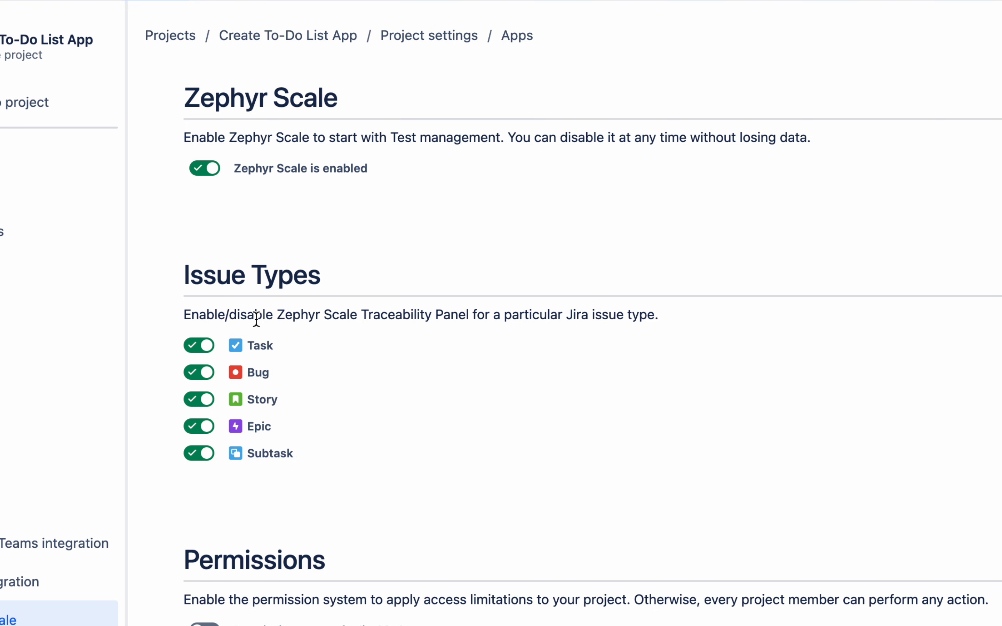
- Review the Test Cases, Cycles, Plans, Executions, Reports and Configuration permission tabs
scroll(359, 374, down, 1)
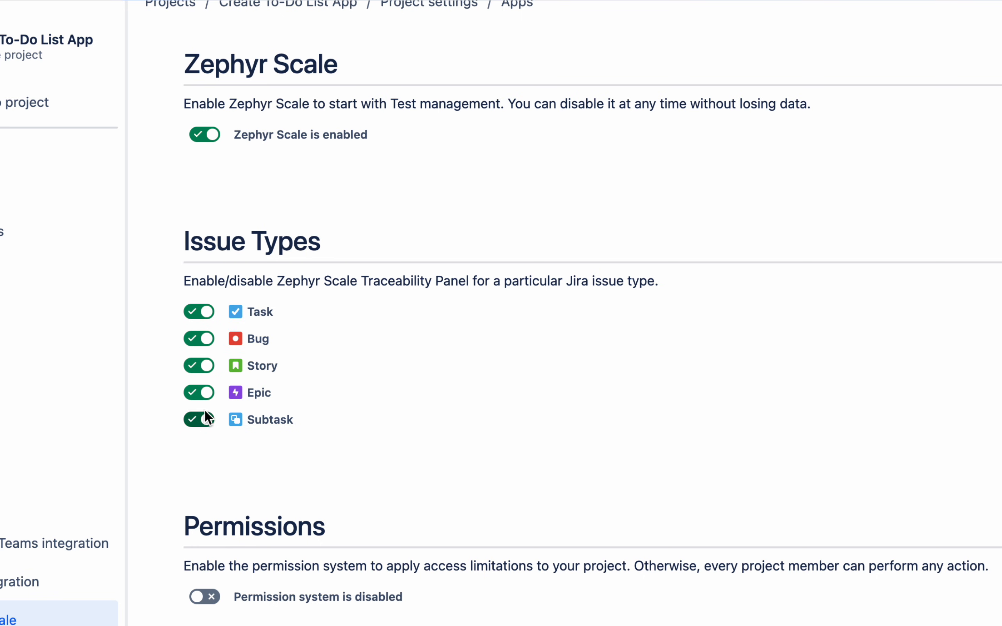
scroll(319, 424, down, 5)
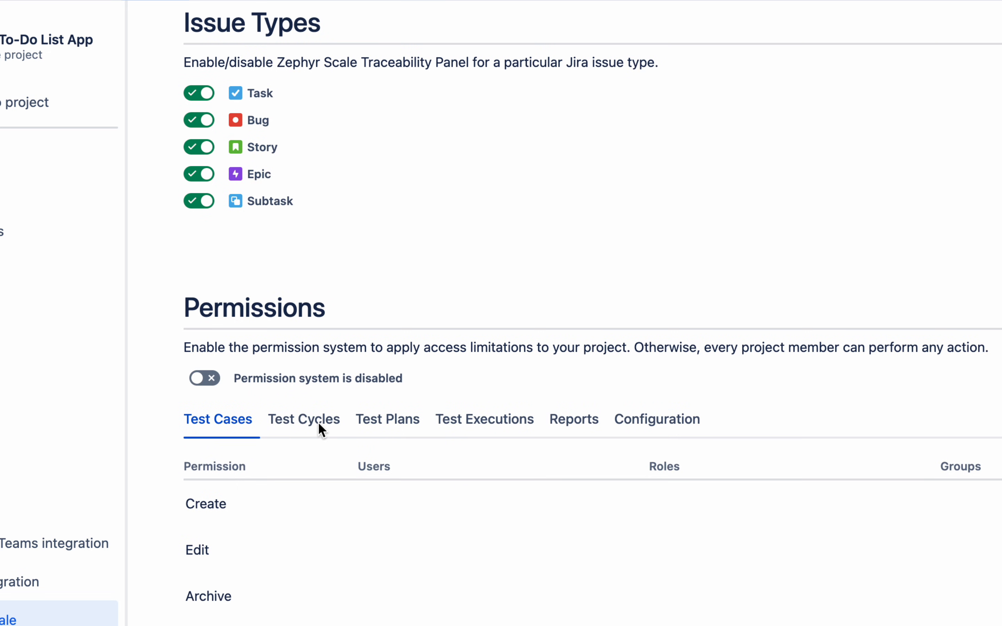
scroll(318, 423, down, 2)
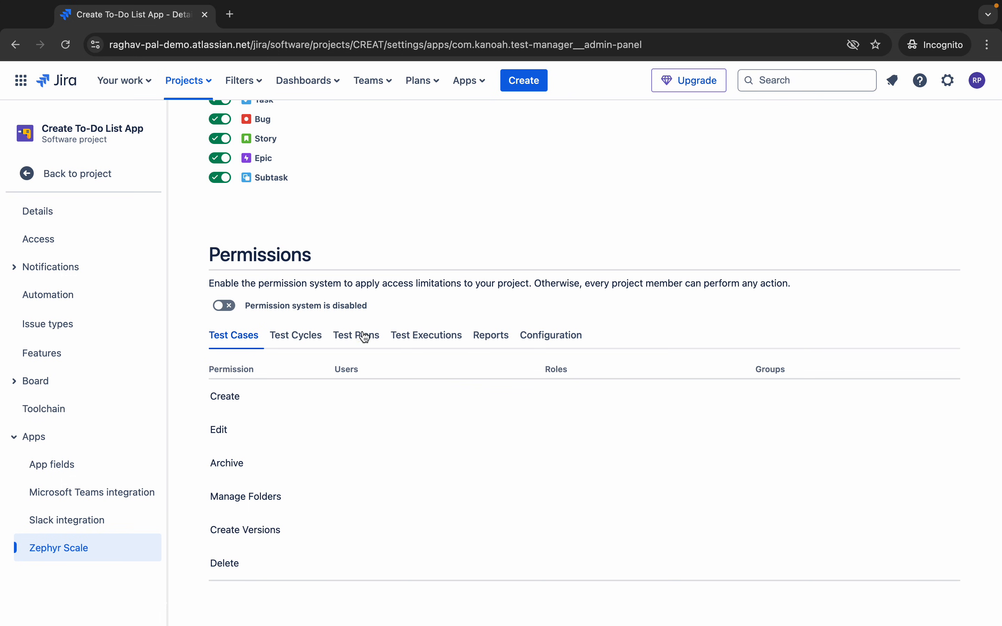
mouse_move(645, 5)
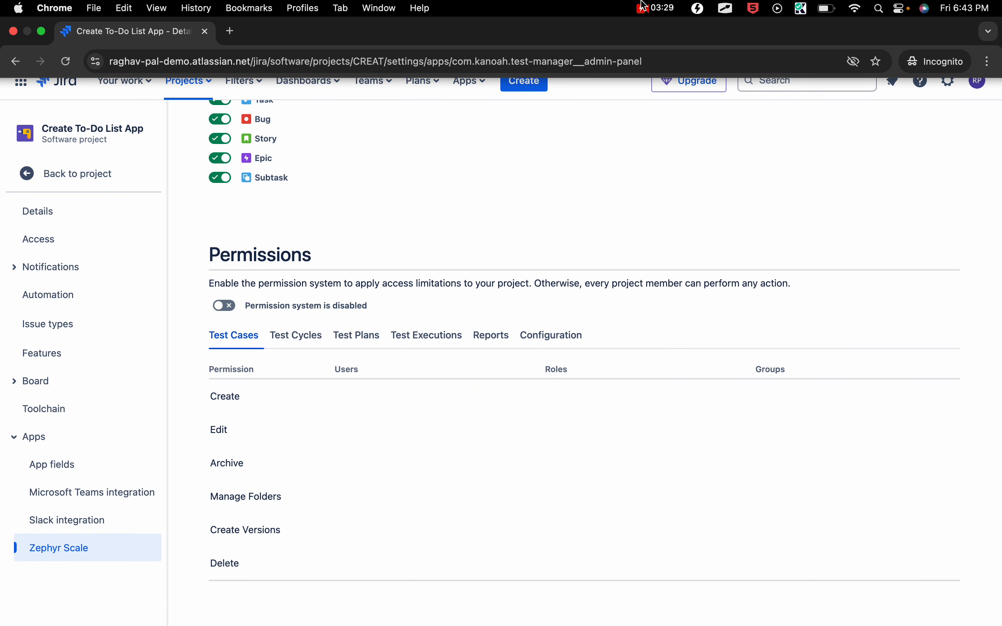
click(290, 337)
click(357, 341)
click(230, 338)
click(286, 338)
click(357, 339)
click(409, 345)
click(491, 340)
click(568, 342)
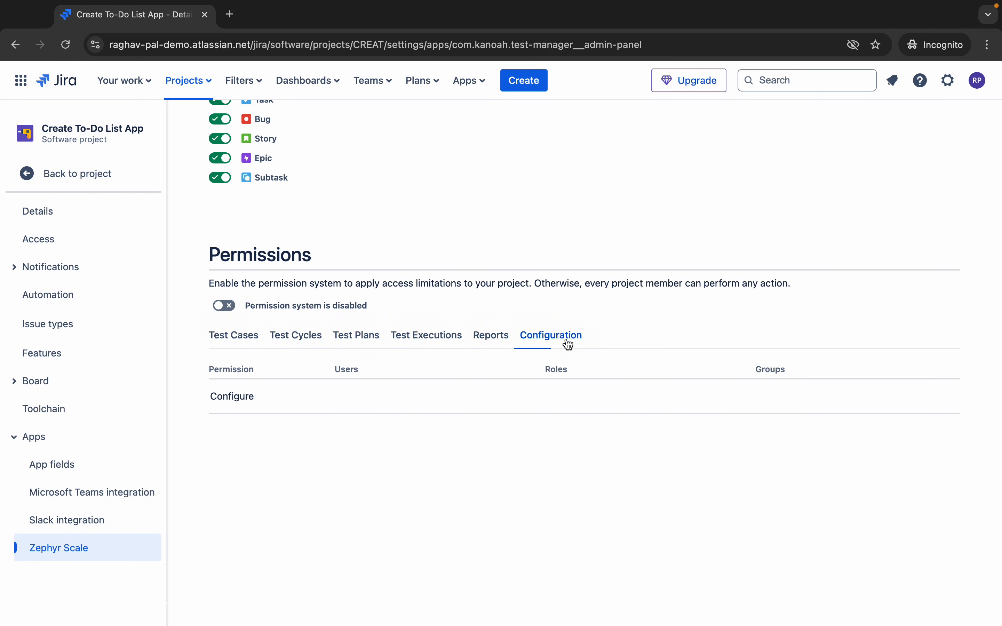
click(260, 339)
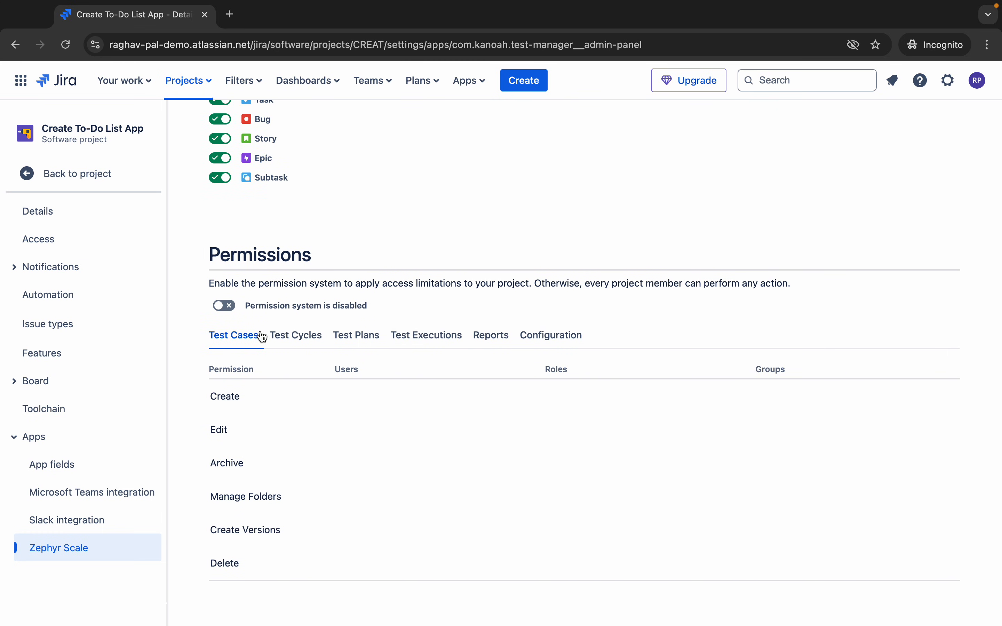
scroll(261, 335, up, 6)
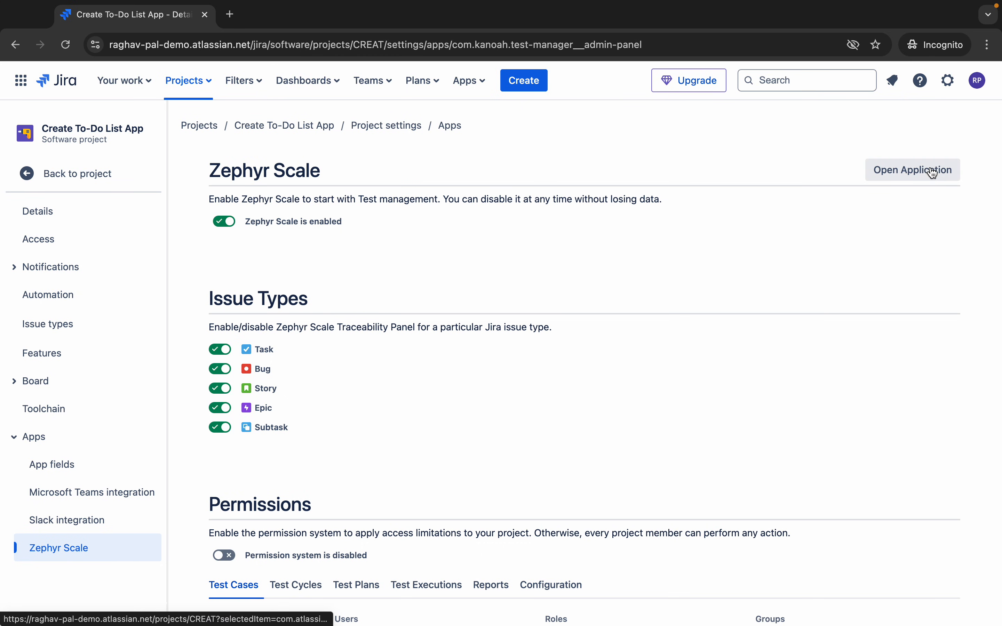
- Open the Zephyr Scale application in a new tab, then return to the settings tab
key(ctrl+shift+a)
mouse_move(862, 159)
mouse_down()
mouse_move(998, 189)
mouse_move(983, 187)
mouse_up()
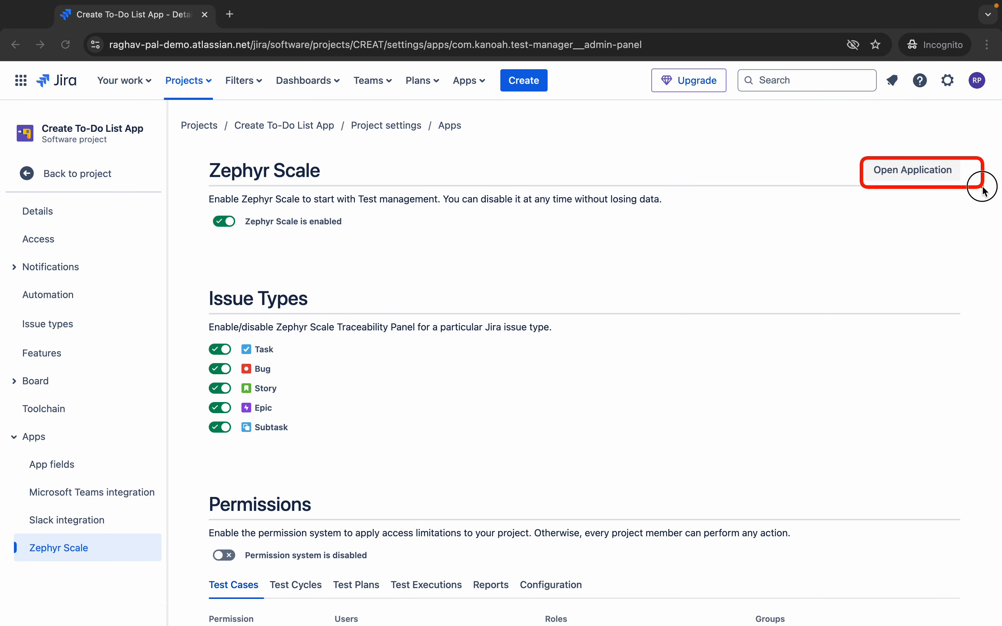
click(901, 179)
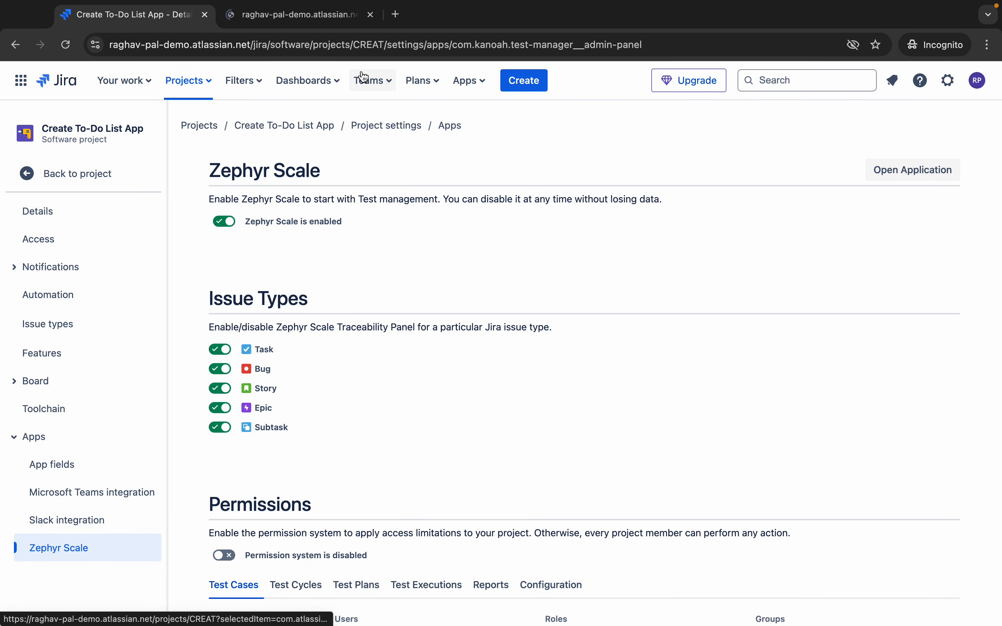
click(295, 16)
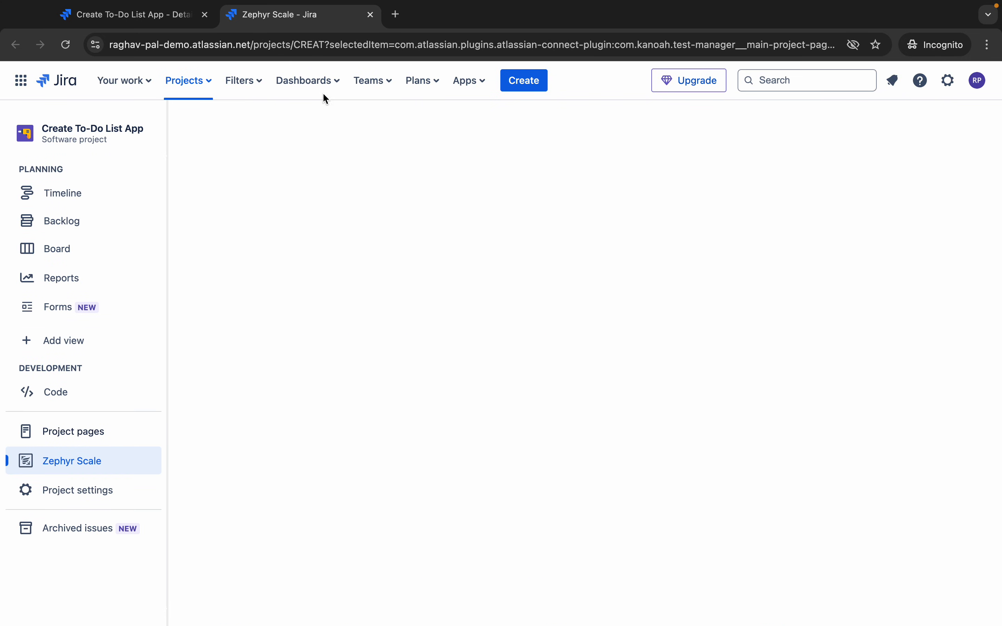
click(128, 15)
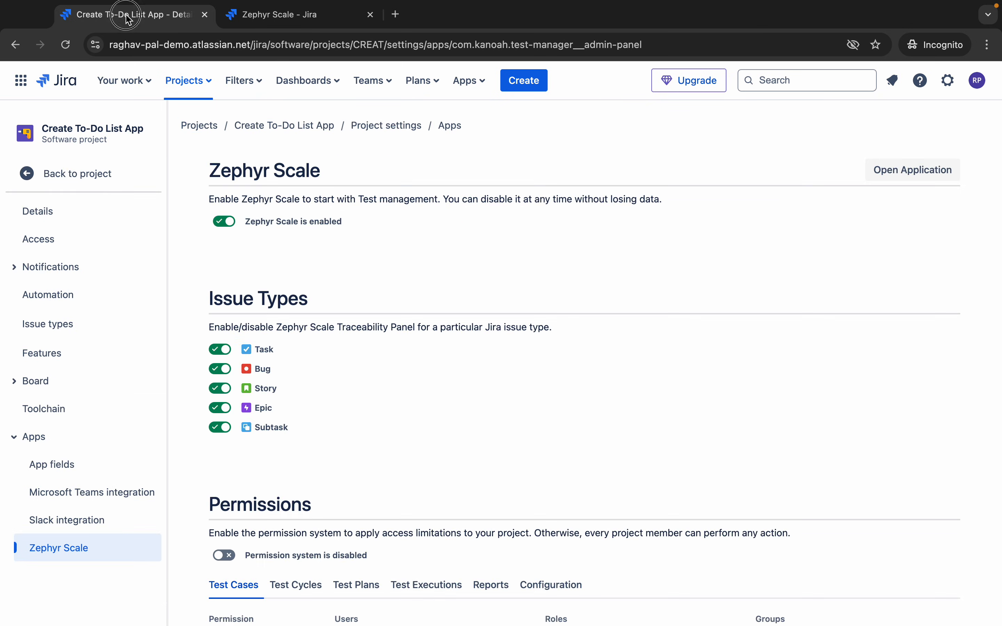
- Go back to the project and open its empty Zephyr Scale Test Cases page
click(65, 176)
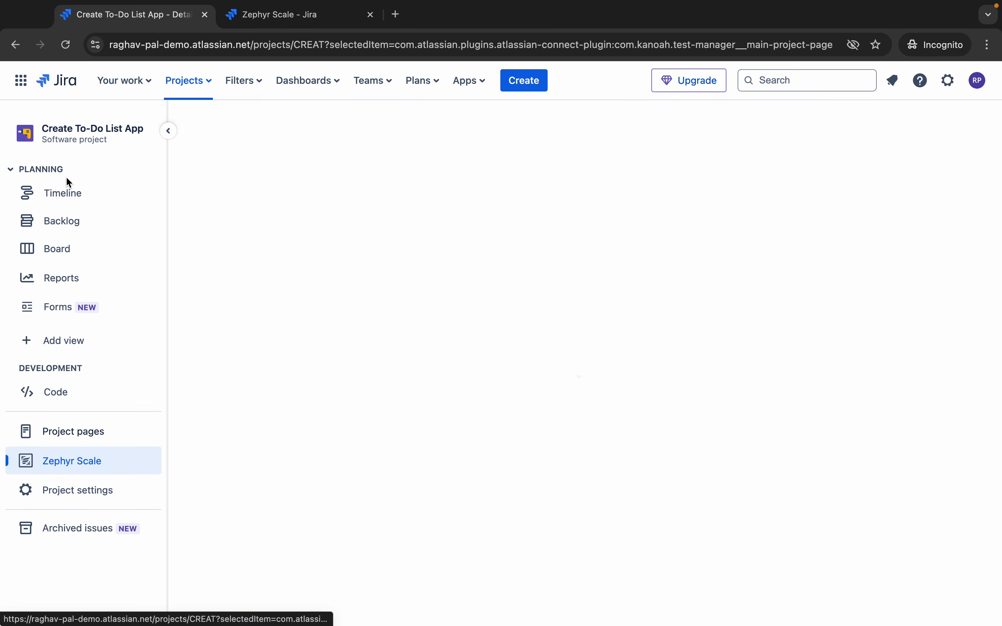
click(71, 469)
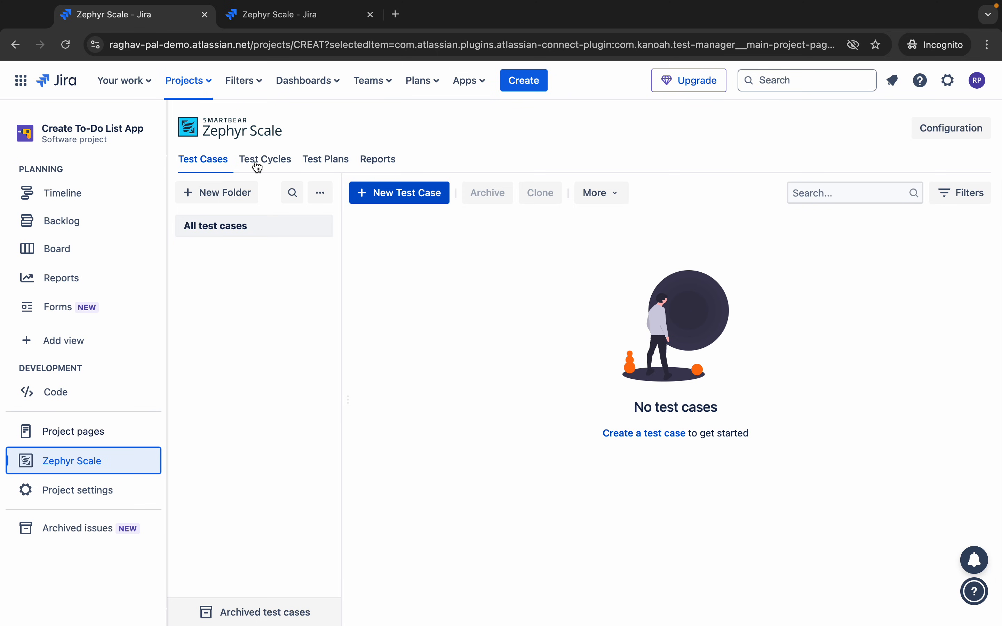
drag(165, 147, 431, 179)
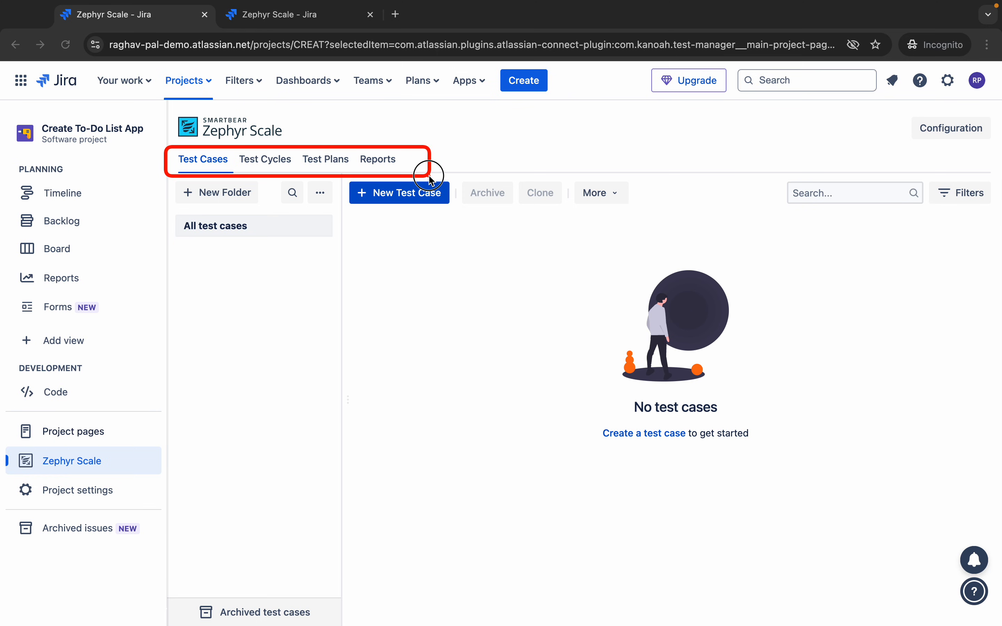
mouse_move(176, 179)
mouse_down()
mouse_move(340, 269)
mouse_move(340, 306)
mouse_up()
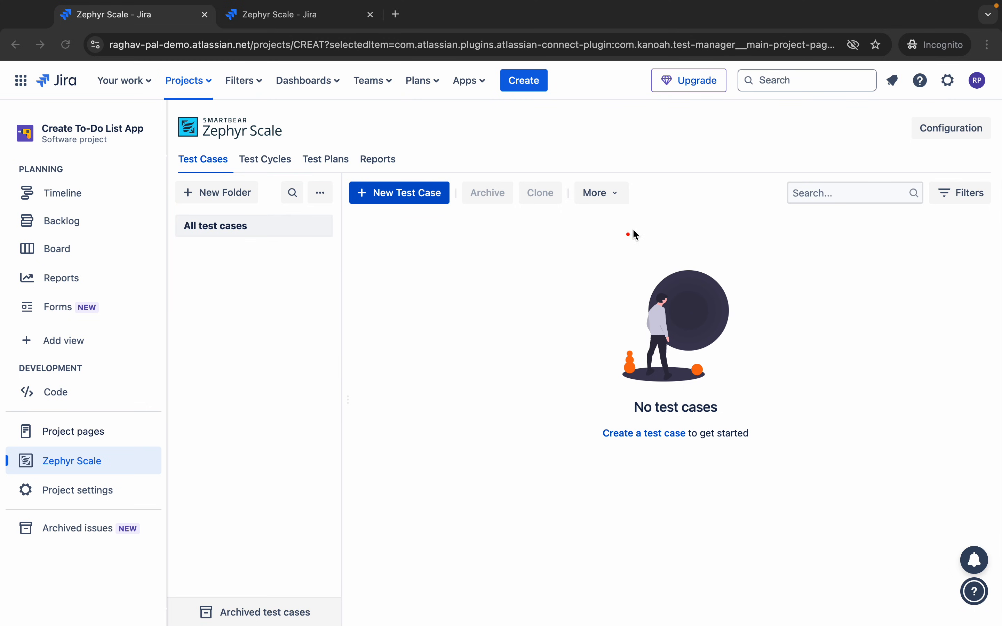
key(Escape)
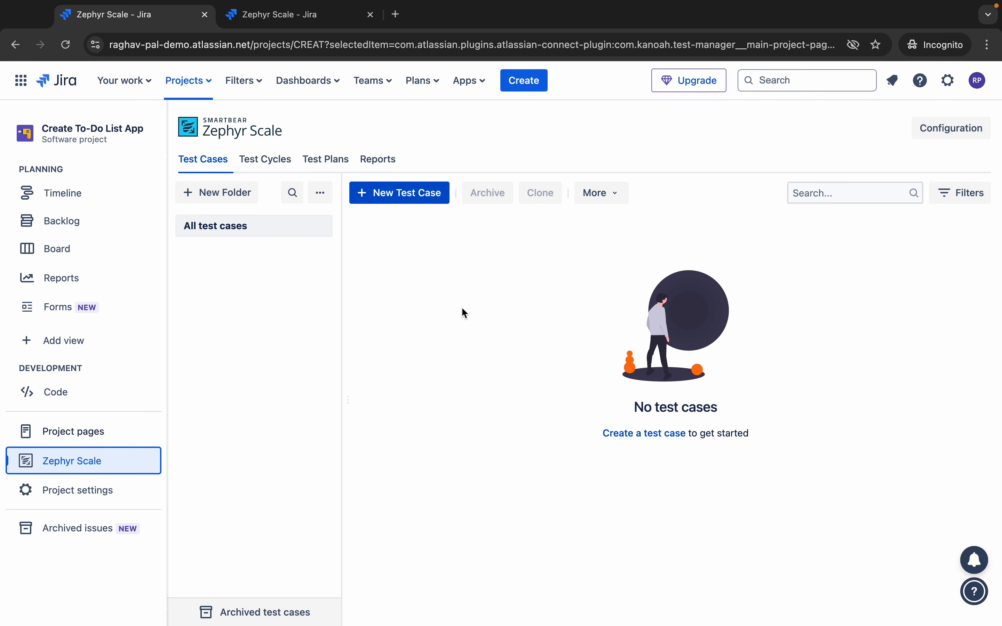
mouse_move(604, 5)
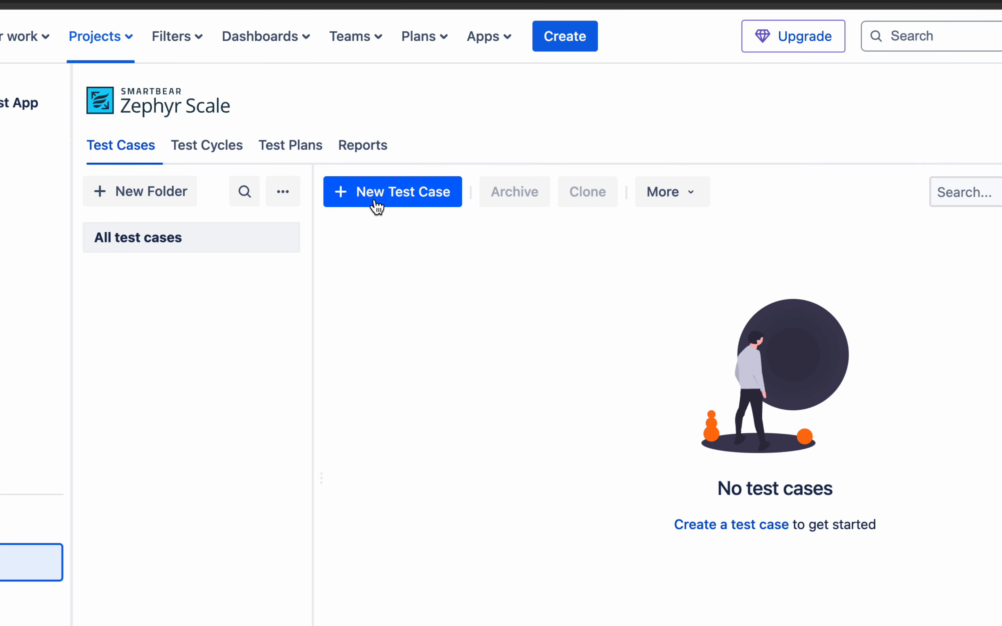
- Start a new test case named 'Test login is successful with valid credentials'
click(375, 202)
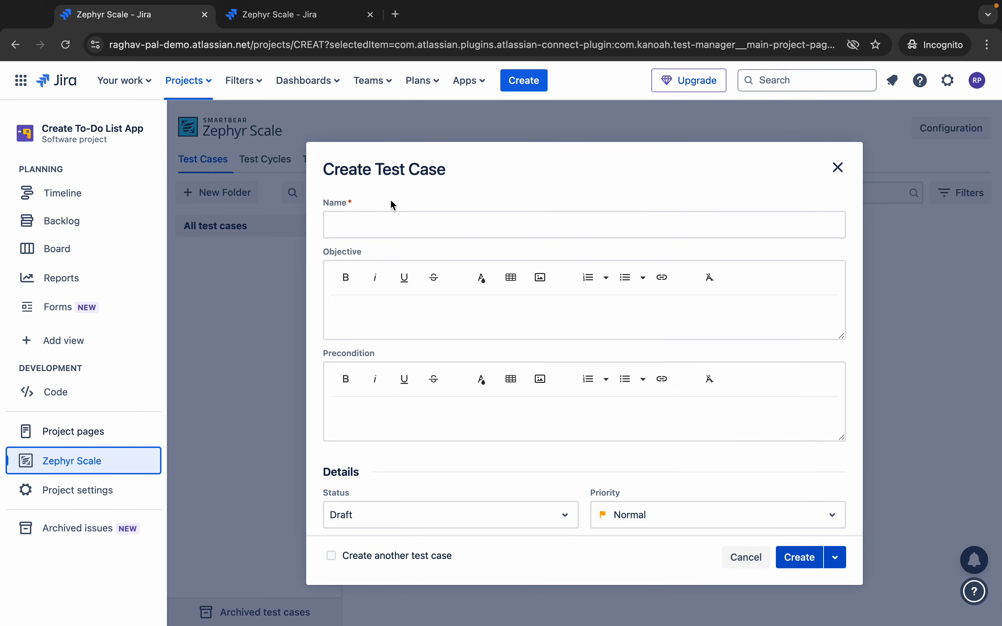
click(363, 222)
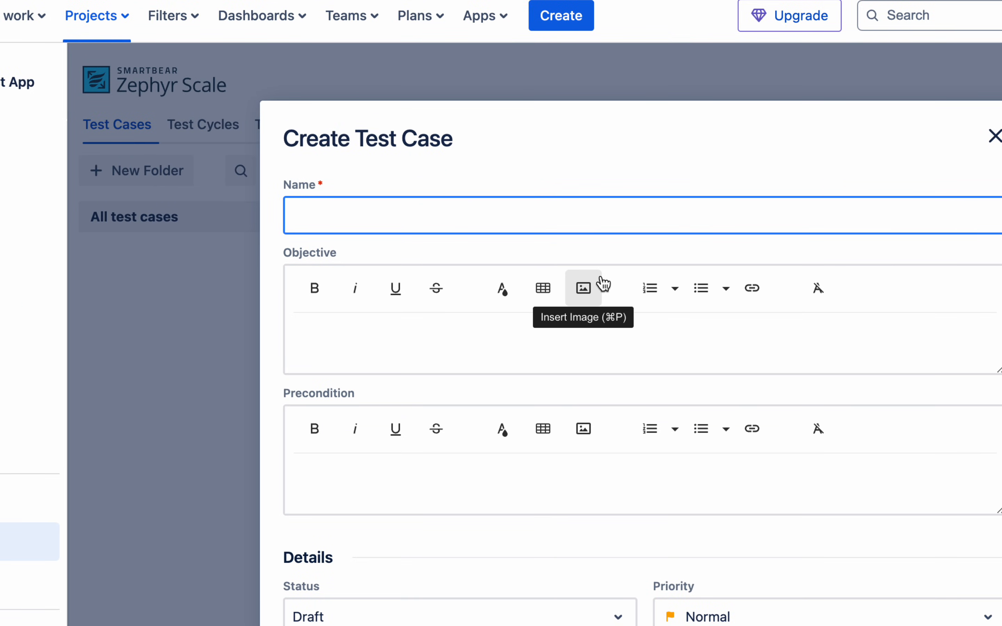
text(Test logi)
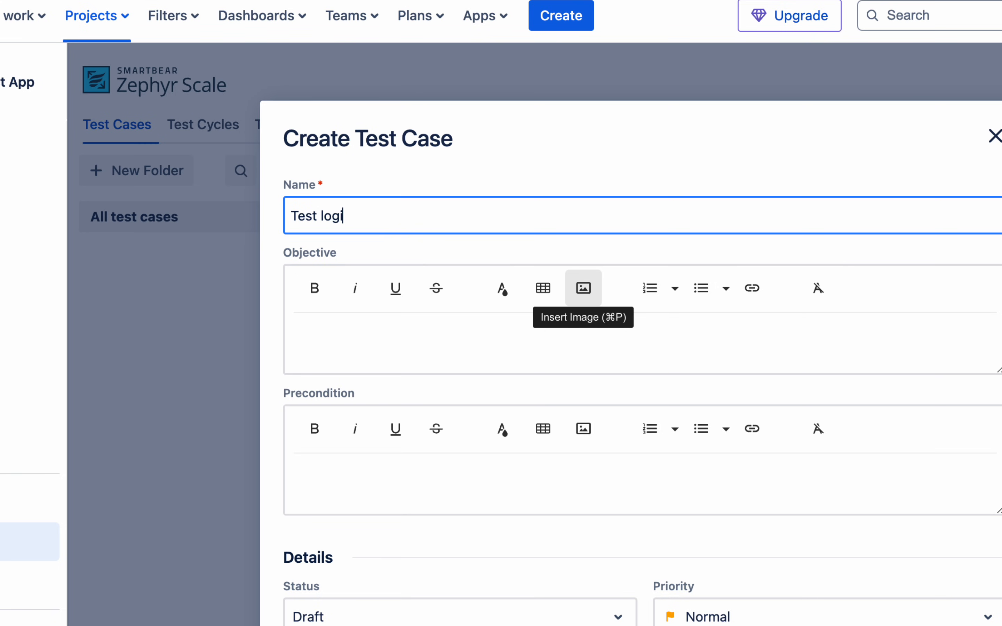
text(n is successful with valid)
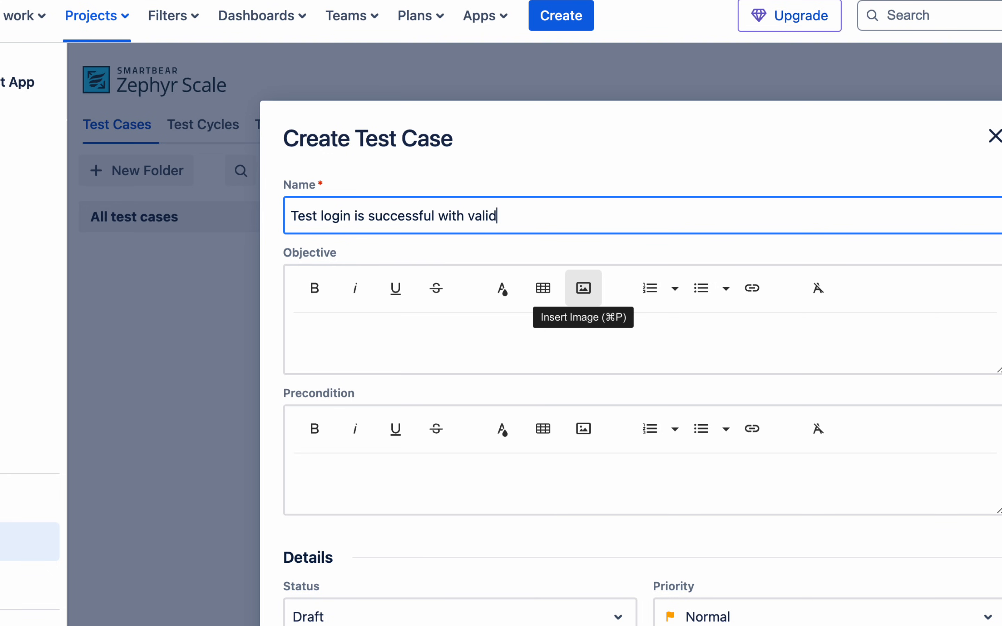
text( credentials)
- Set objective 'Test login functionality for valid username and password' and precondition 'User must have an account'
click(375, 326)
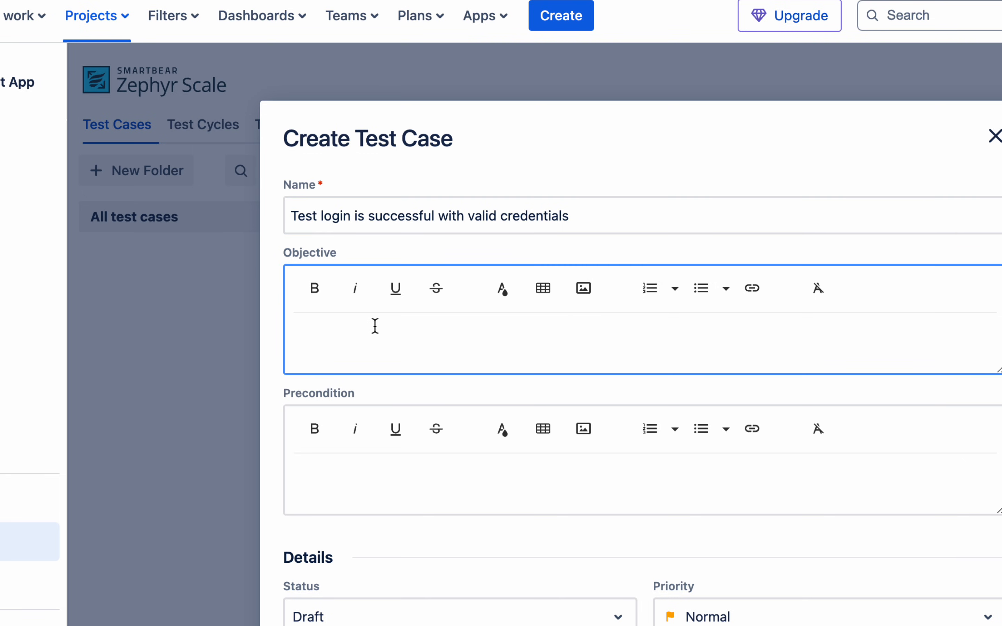
text(Test login functi)
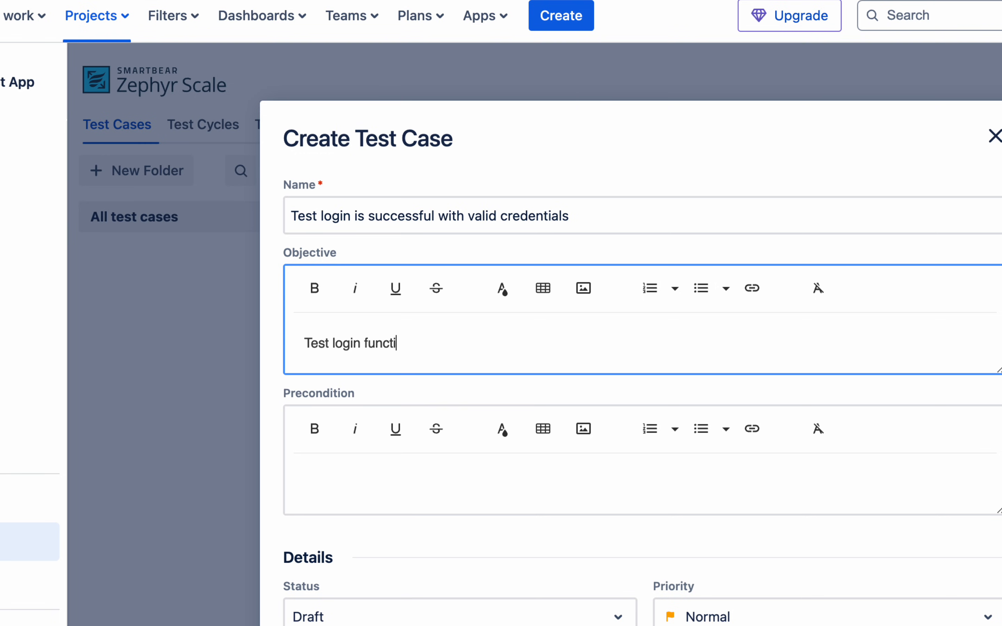
text(onality for va)
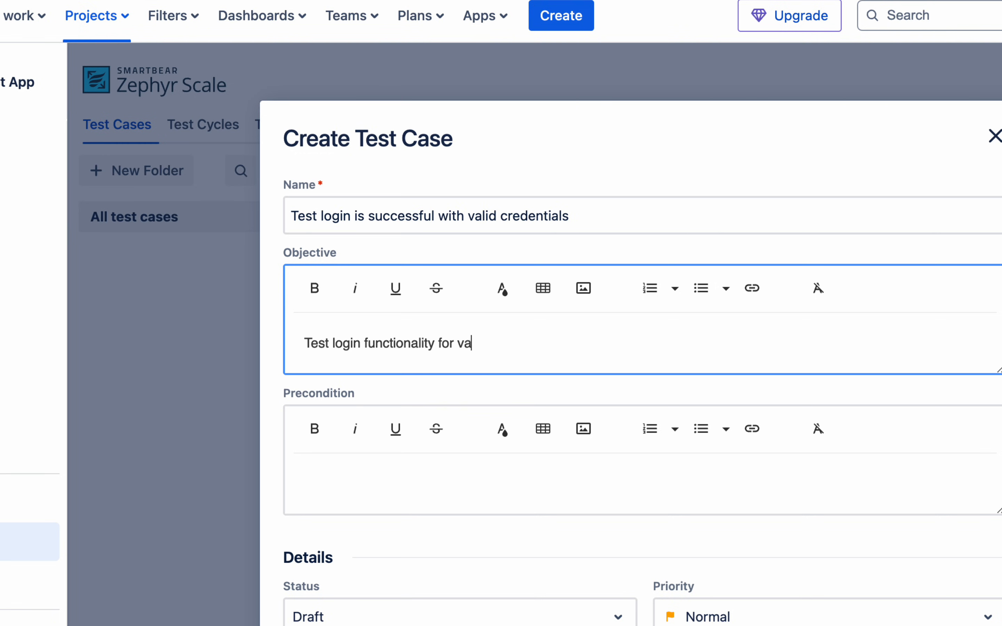
text(lid username and password)
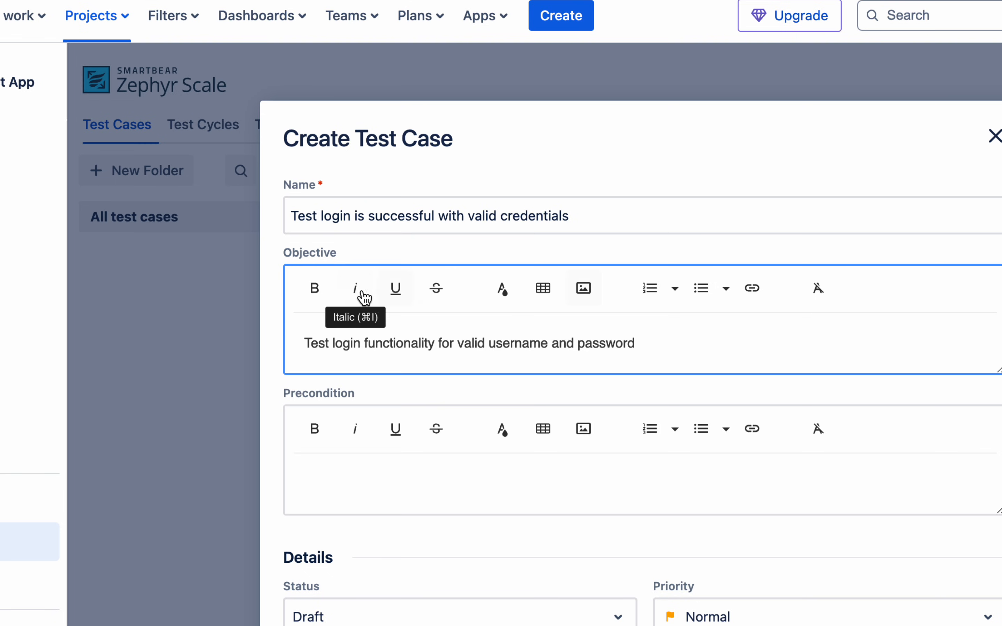
click(360, 476)
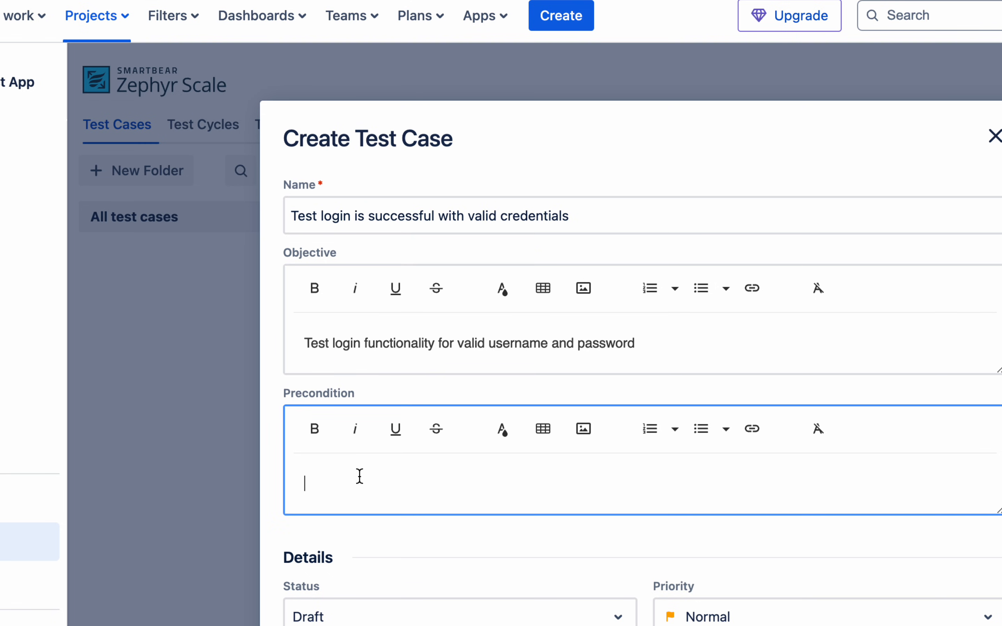
text(User must have an account)
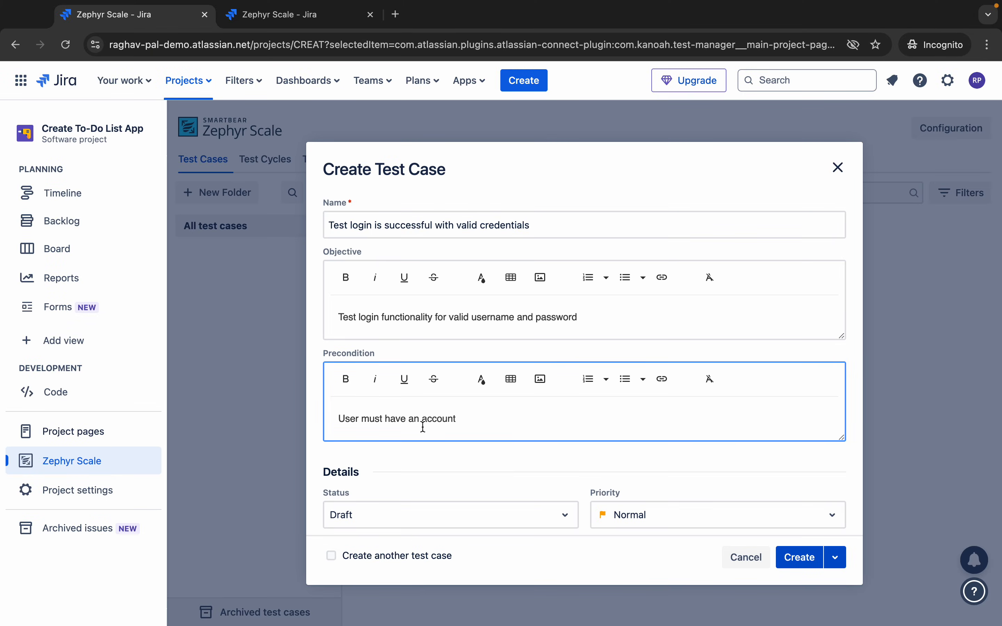
scroll(424, 427, down, 5)
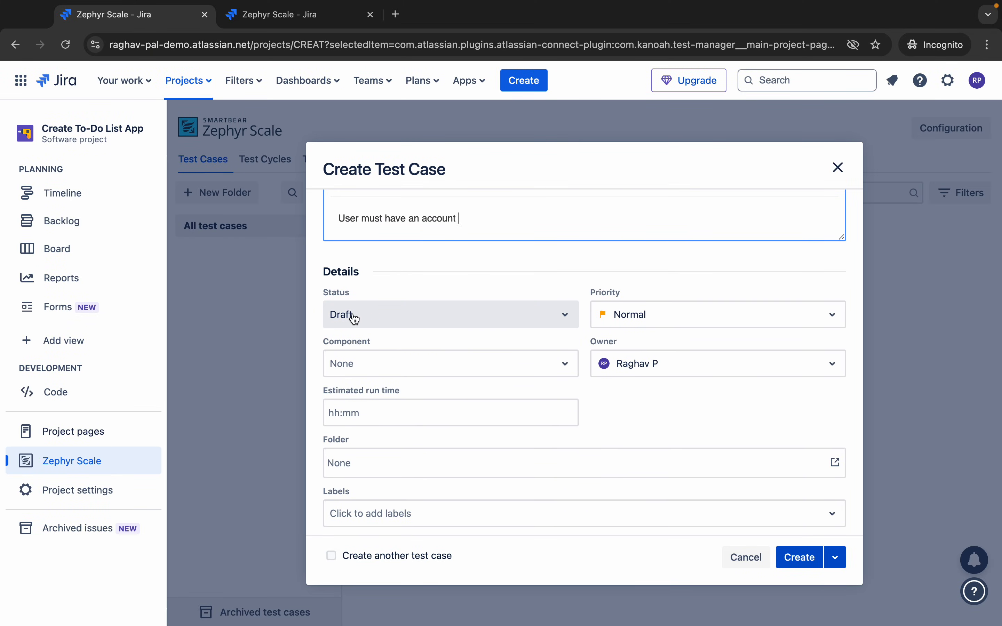
- Keep Draft status and Normal priority, and set the estimated run time to 00:10
click(409, 315)
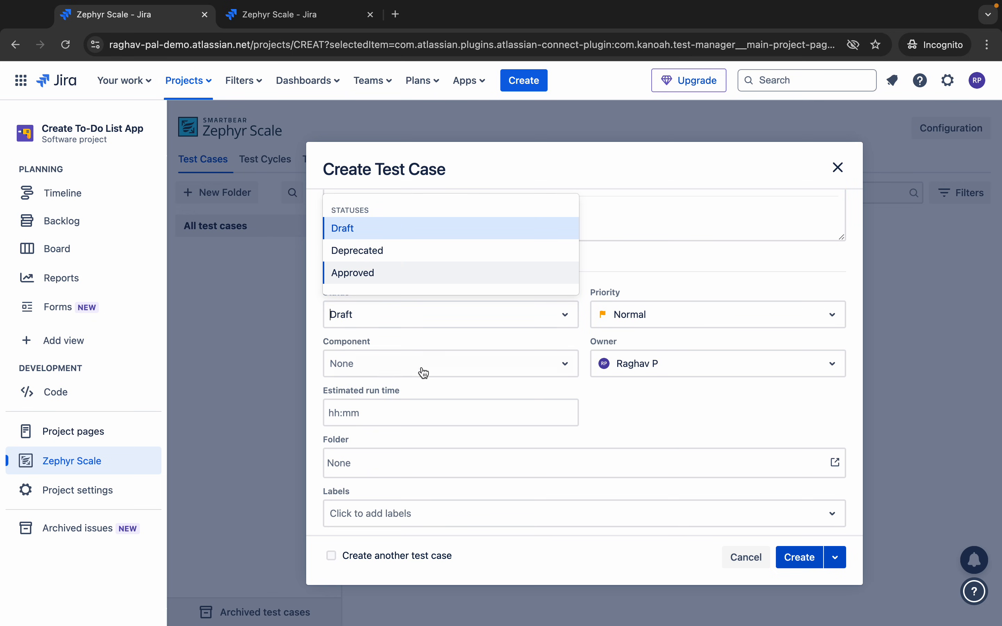
click(415, 323)
click(666, 320)
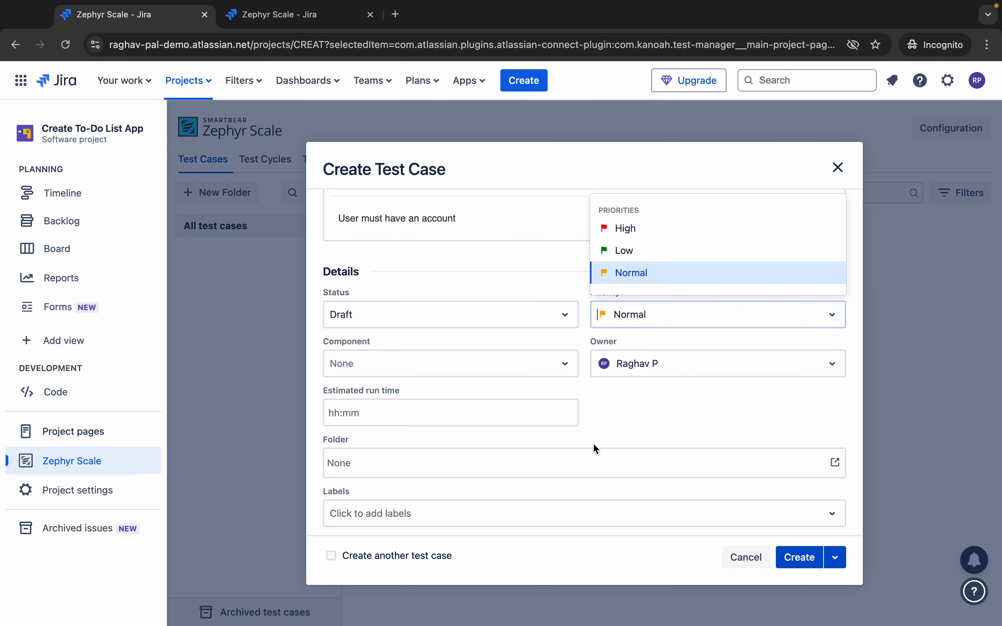
click(490, 339)
key(ctrl+a)
mouse_move(914, 116)
mouse_down()
mouse_move(998, 151)
mouse_move(989, 142)
mouse_up()
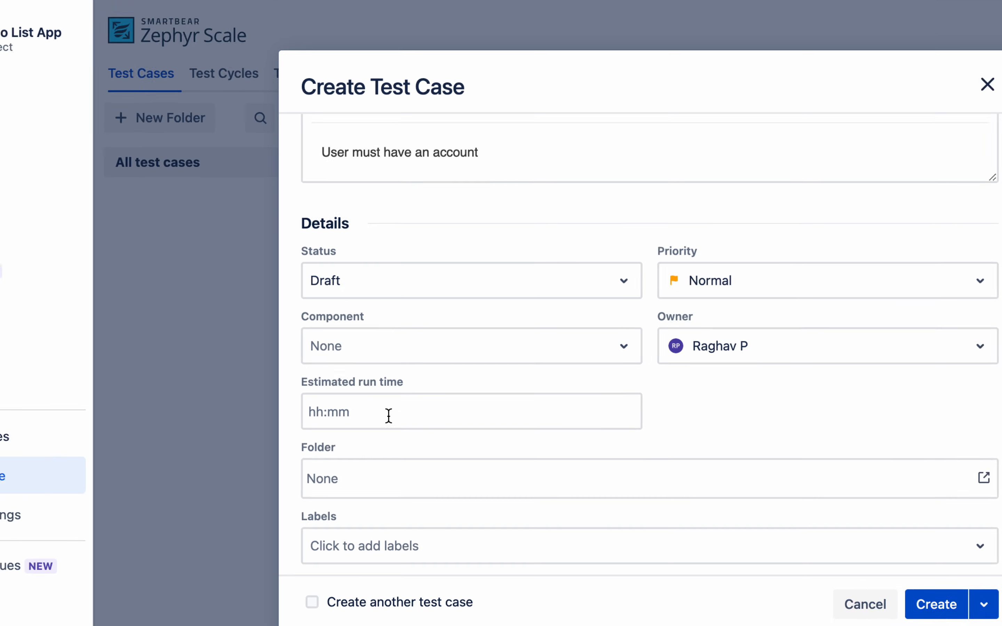
right_click(389, 416)
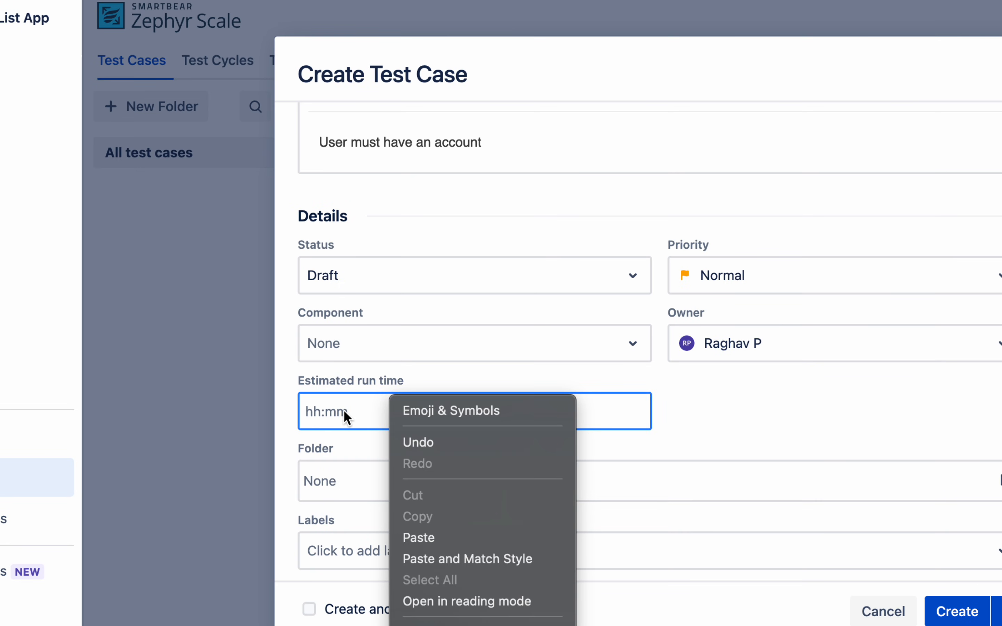
click(357, 412)
text(00:10)
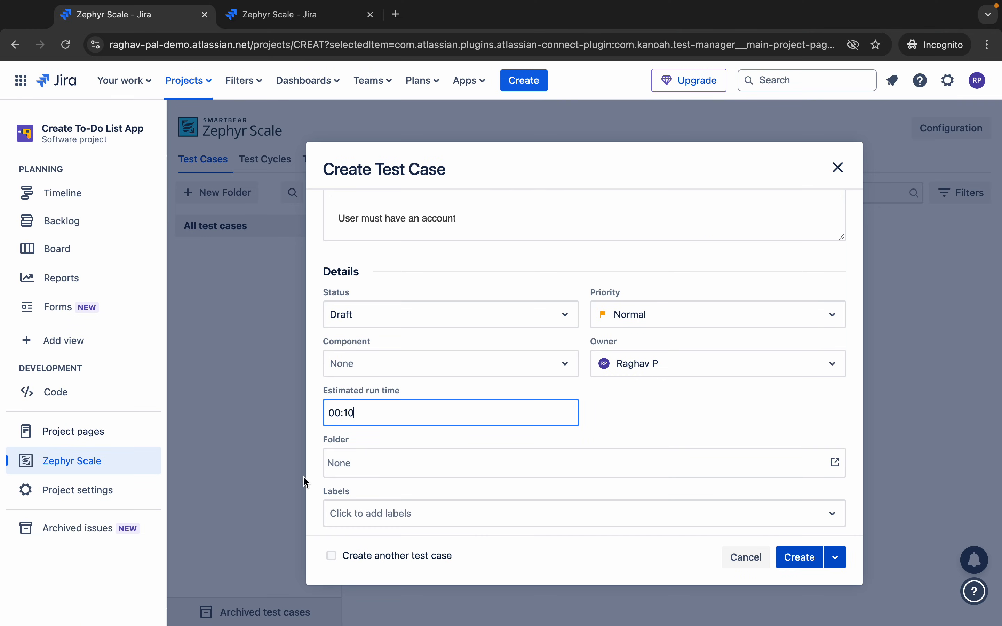
- Create the test case without choosing a folder, producing CREAT-T1 as Draft
click(426, 474)
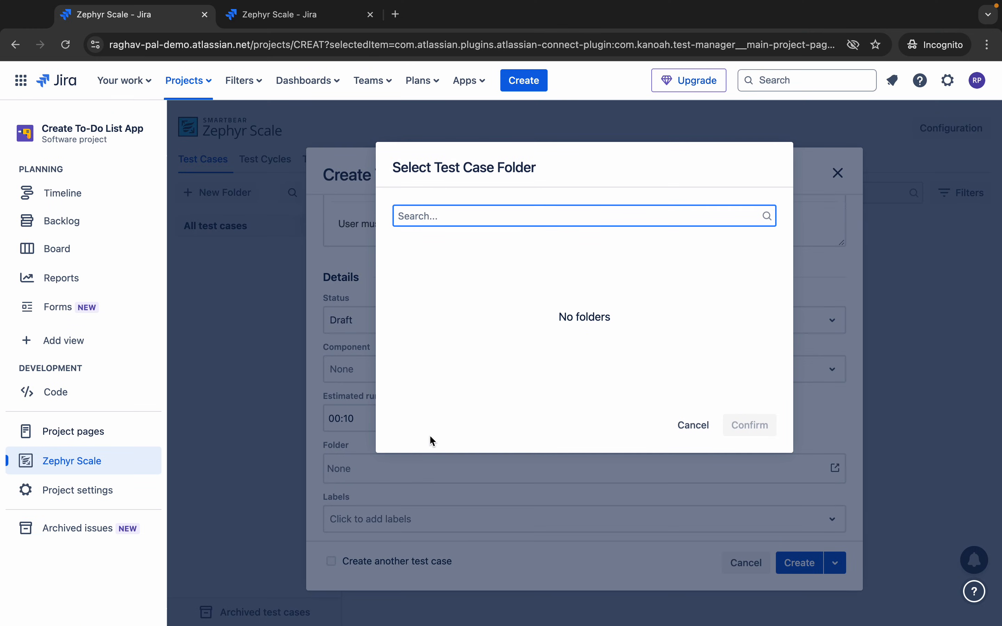
click(691, 423)
scroll(380, 466, down, 1)
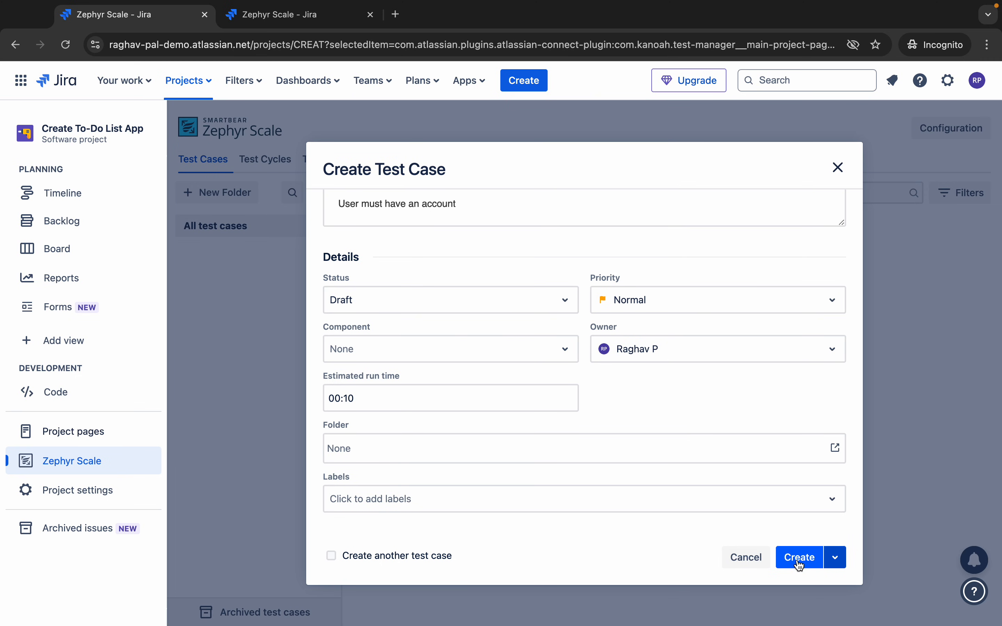
click(834, 559)
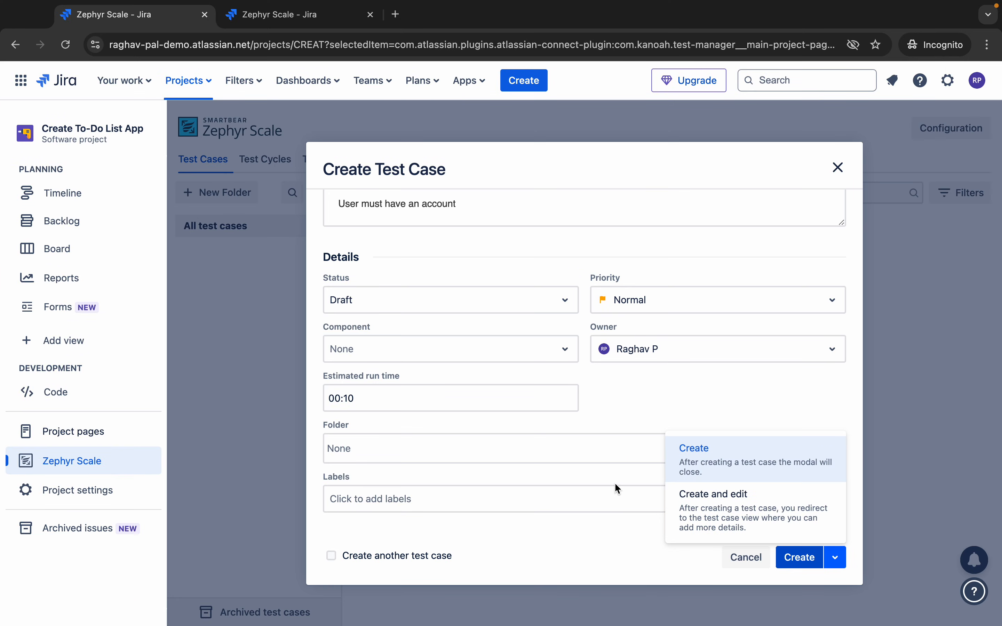
click(569, 468)
click(795, 561)
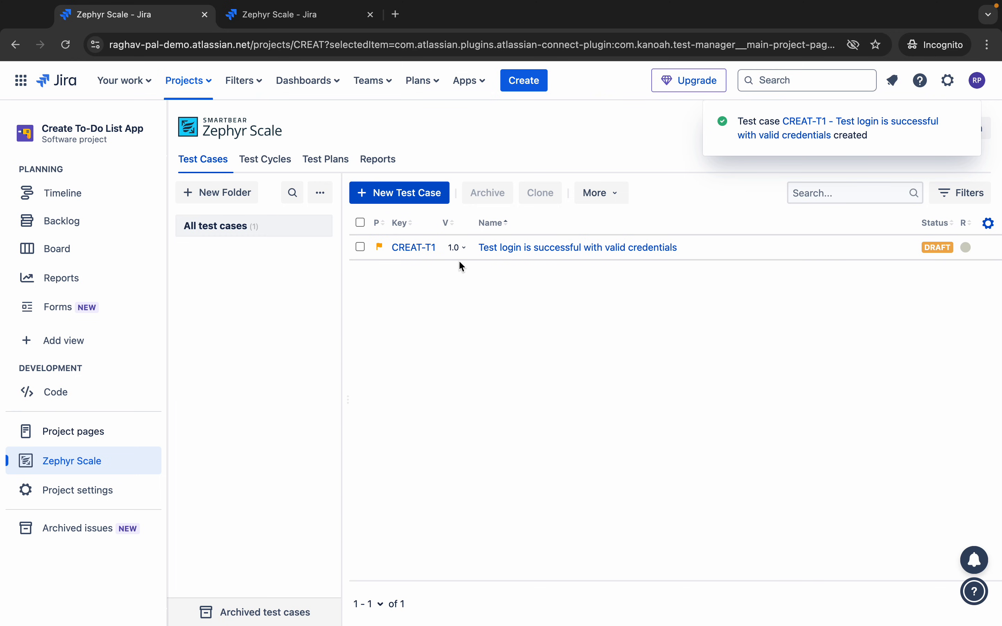
- In Zephyr Scale Configuration, step through Labels and Iterations to the Priorities list (High, Normal, Low)
drag(354, 225, 711, 269)
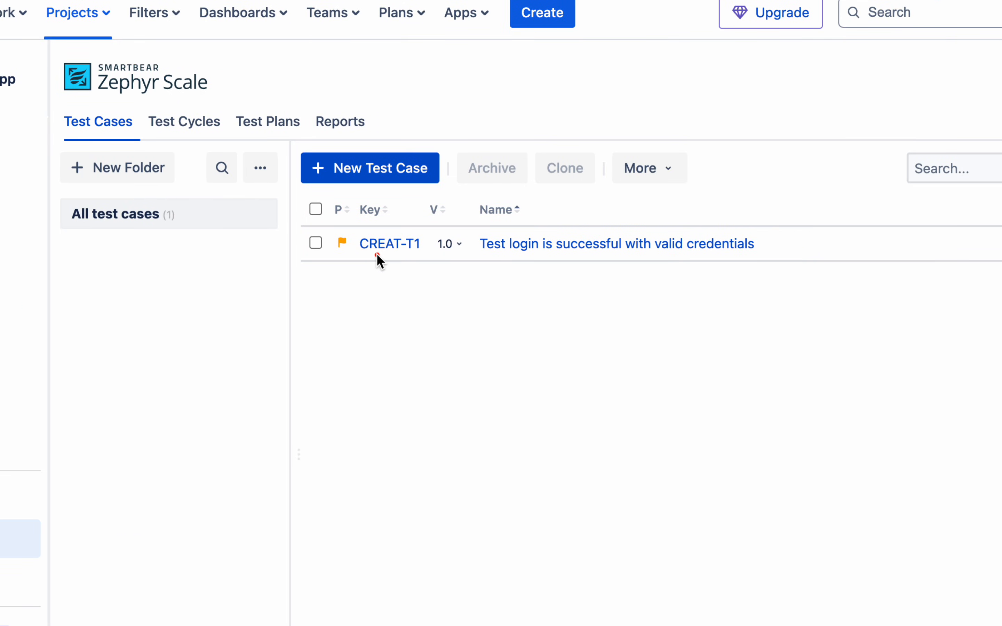
drag(497, 223, 728, 260)
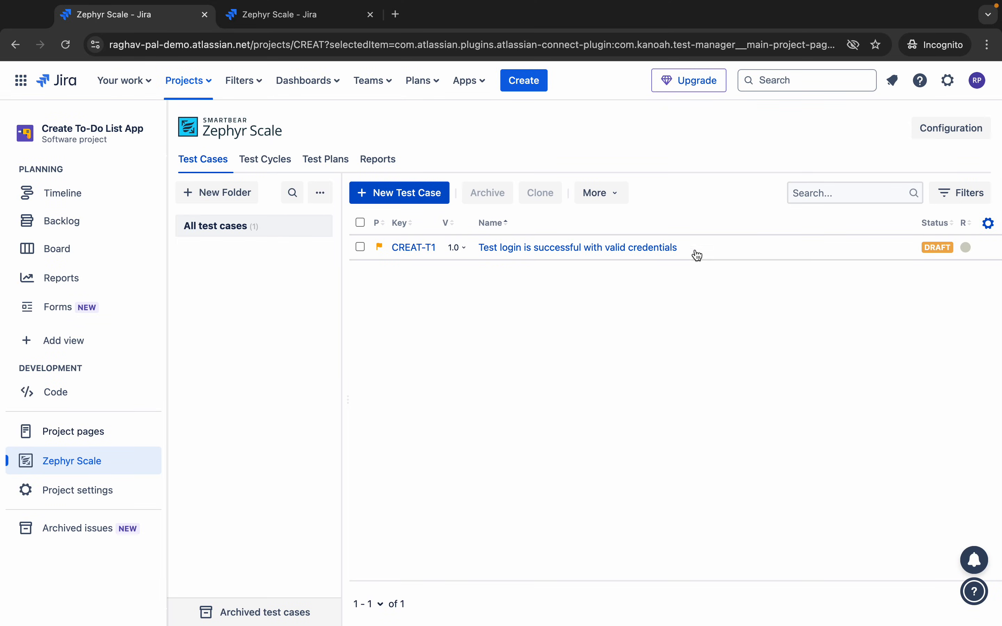
click(919, 113)
drag(903, 113, 996, 146)
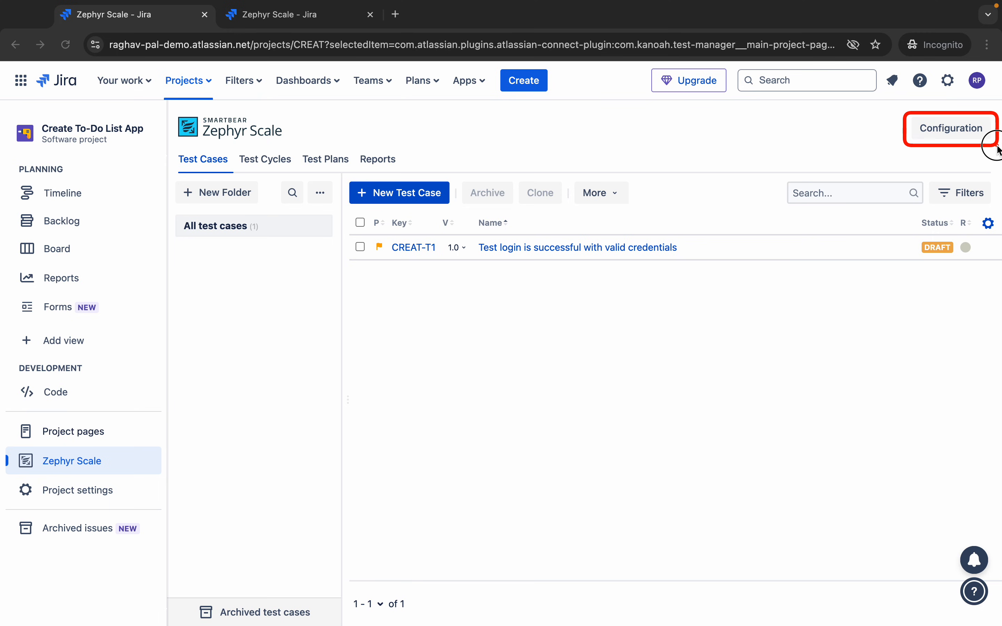
click(957, 132)
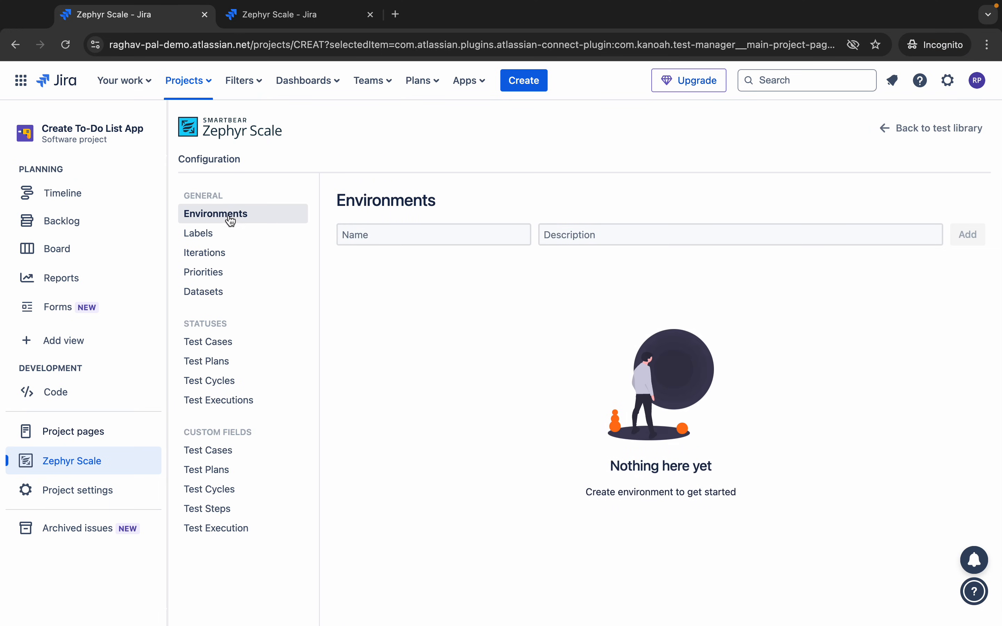
click(212, 239)
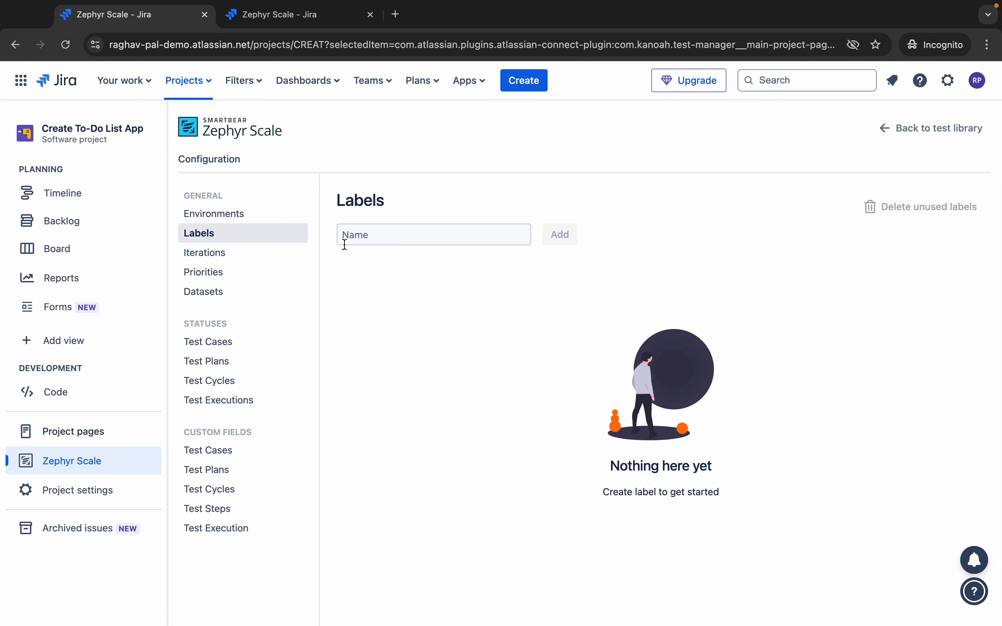
click(229, 252)
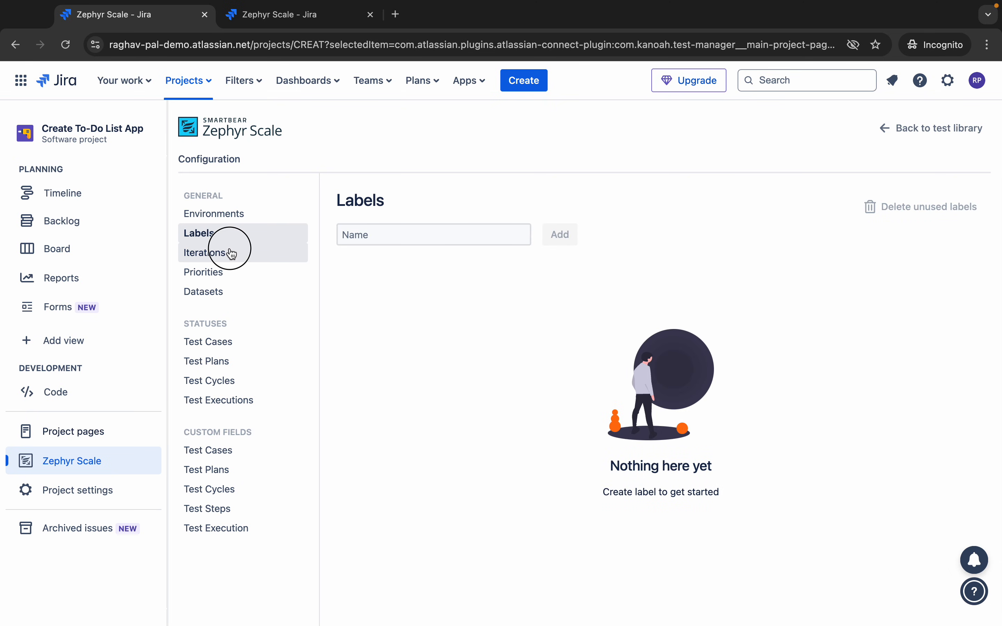
click(233, 272)
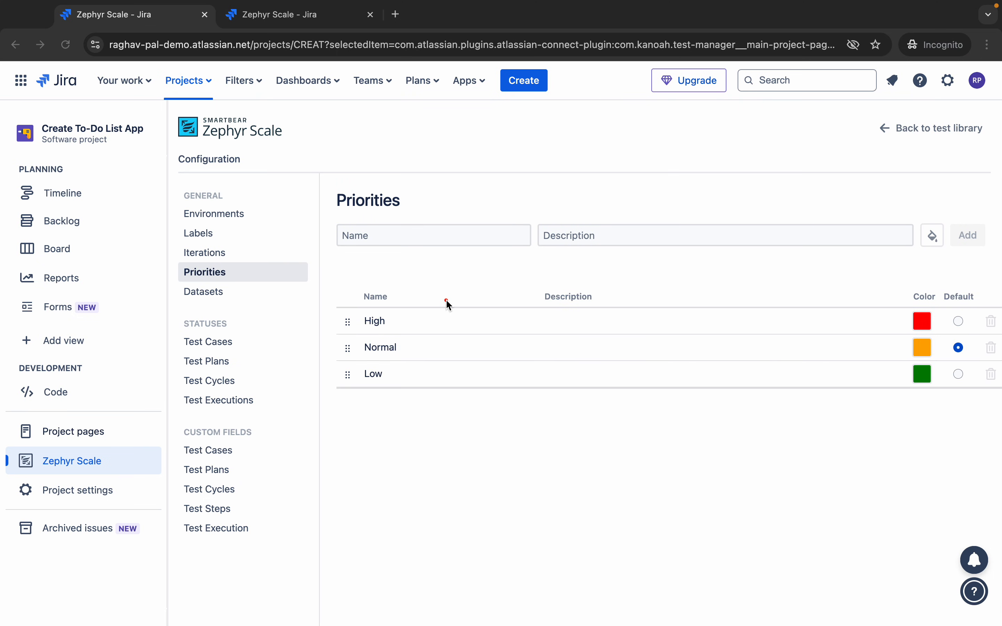
mouse_move(342, 292)
mouse_down()
mouse_move(1001, 410)
mouse_move(984, 404)
mouse_up()
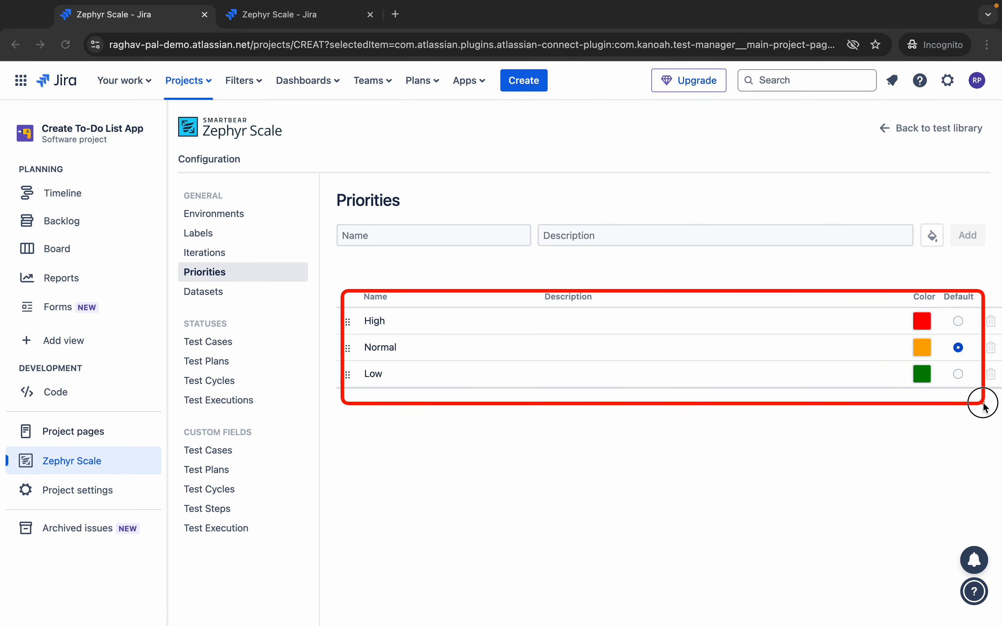
- Add a salmon-coloured Critical priority described 'very important', then go to Datasets
click(377, 243)
text(Critical)
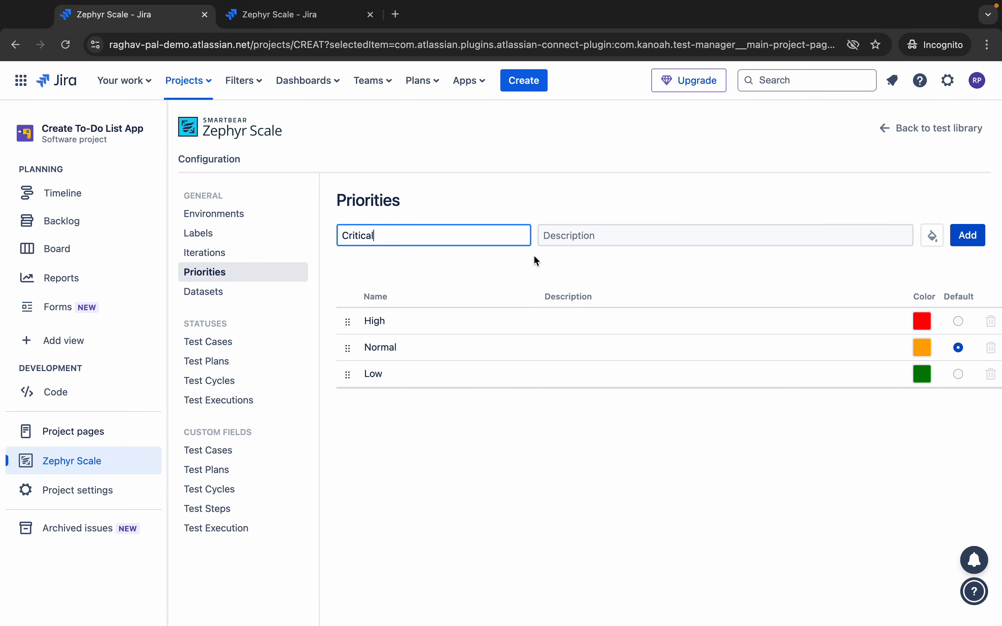
click(564, 239)
text(very important)
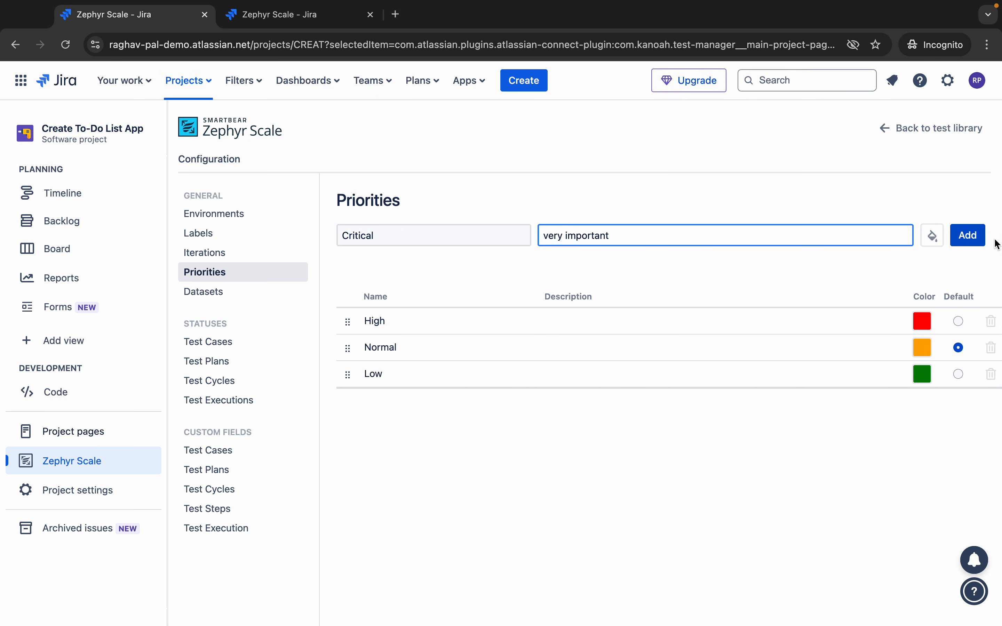
click(982, 240)
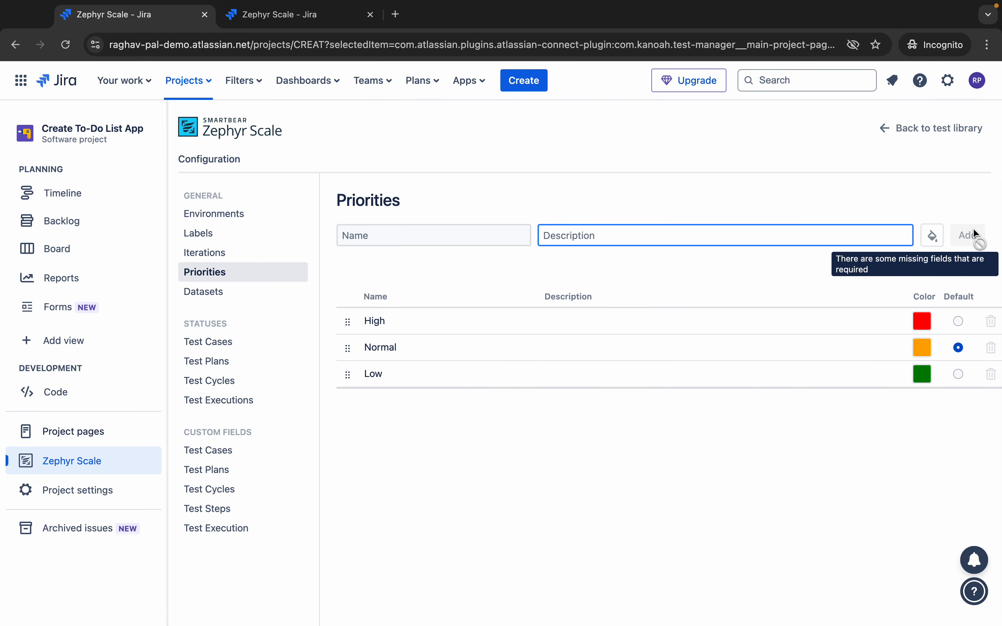
click(923, 403)
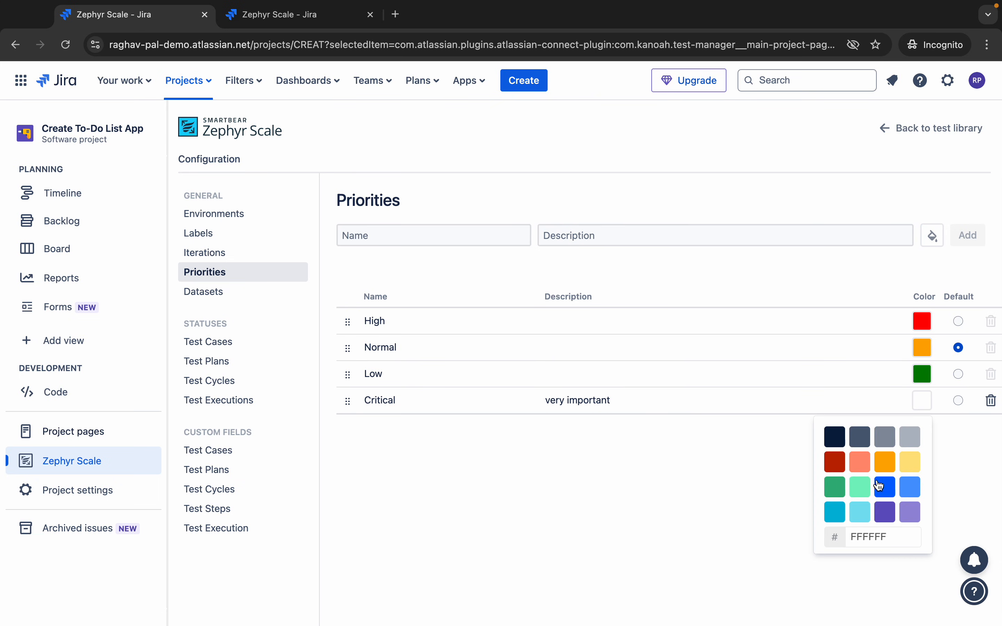
click(860, 461)
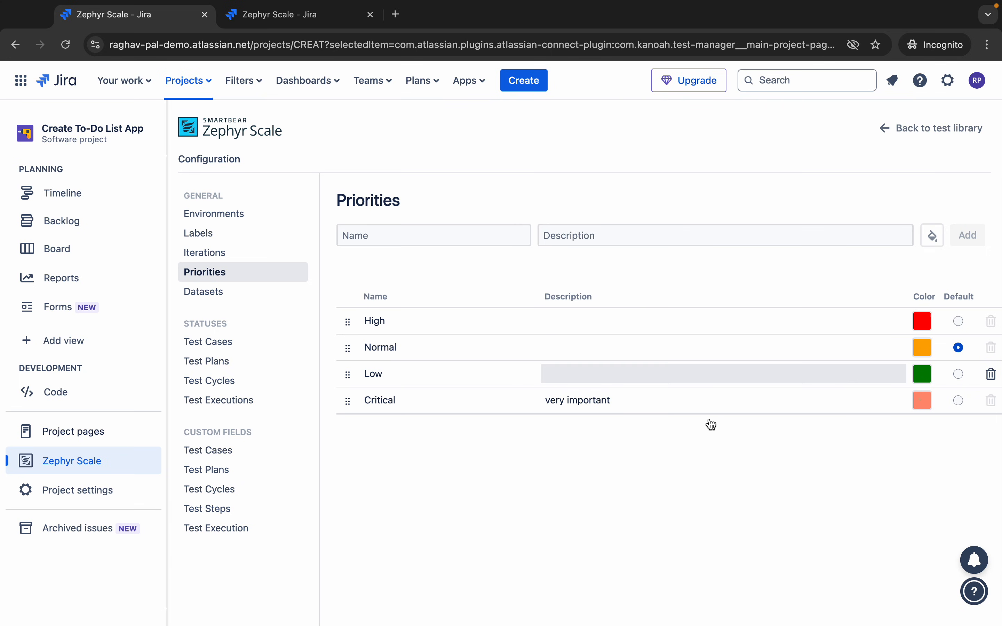
click(223, 301)
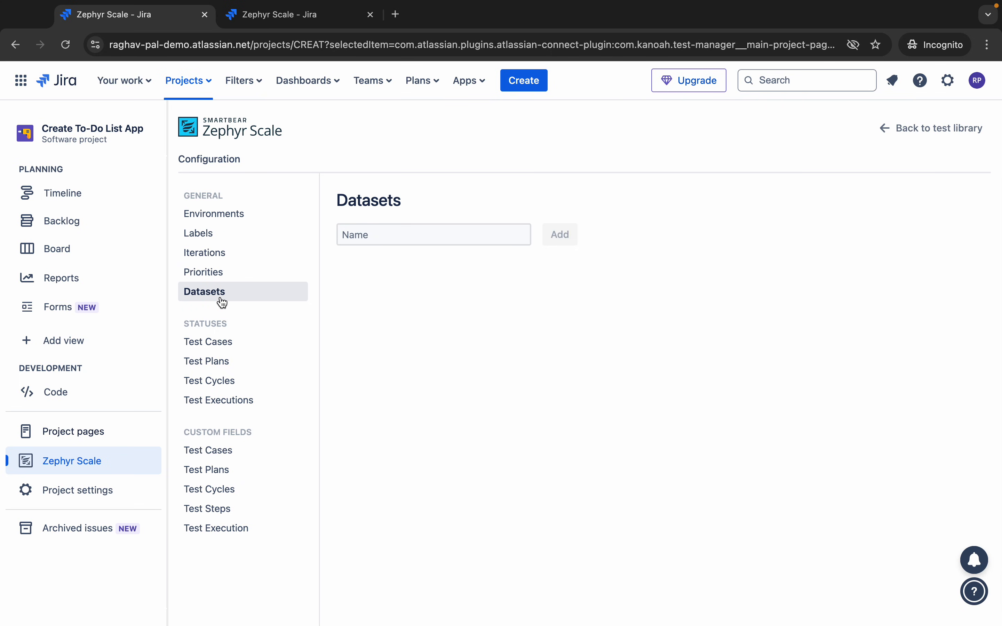
- Add the dataset 'My dataset1', then show the Test Cases statuses (Draft, Deprecated, Approved)
click(421, 240)
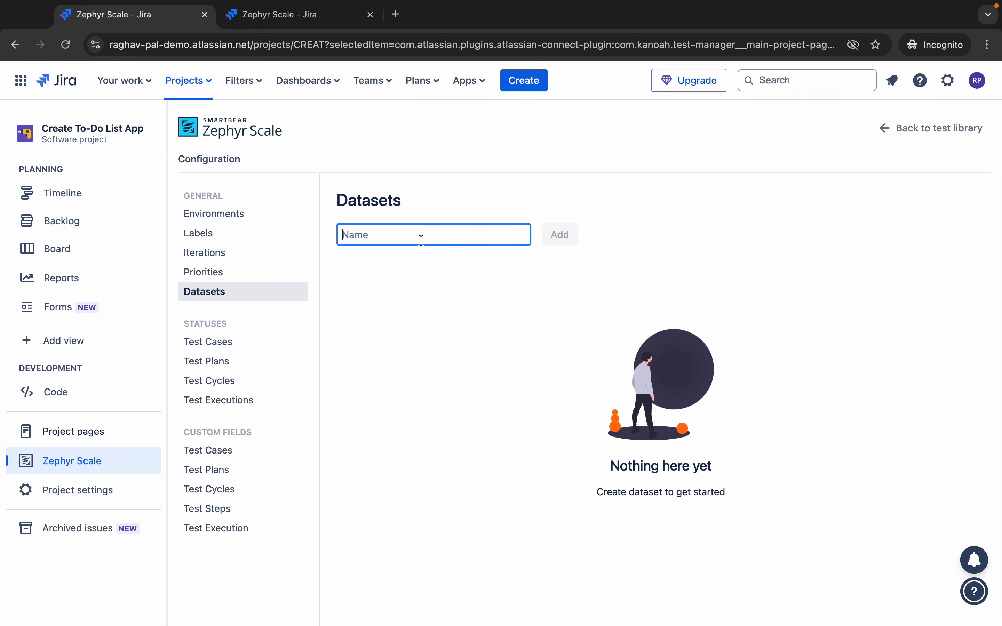
text(My dataset1)
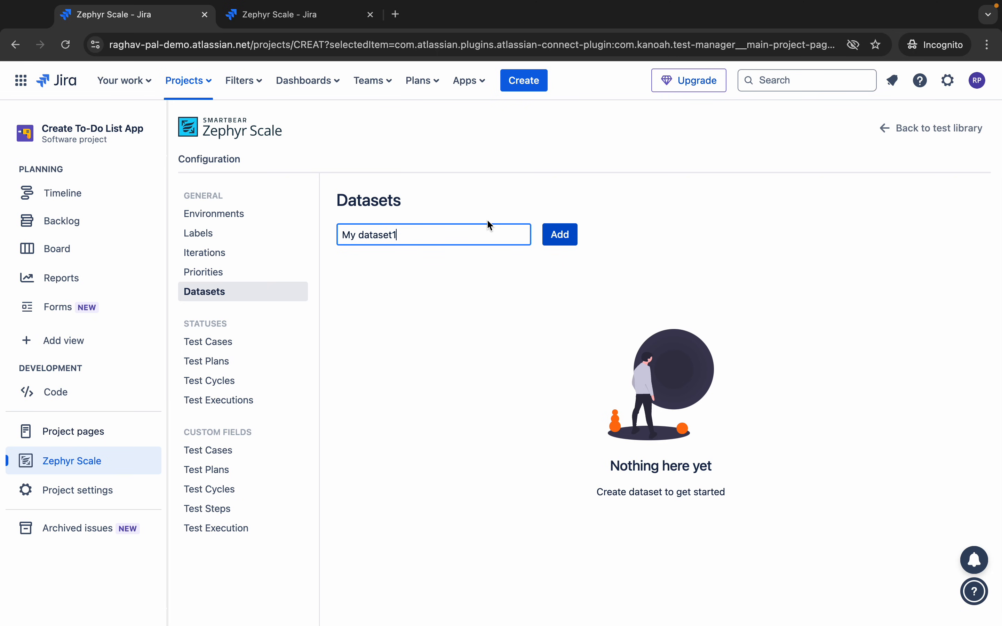
click(552, 234)
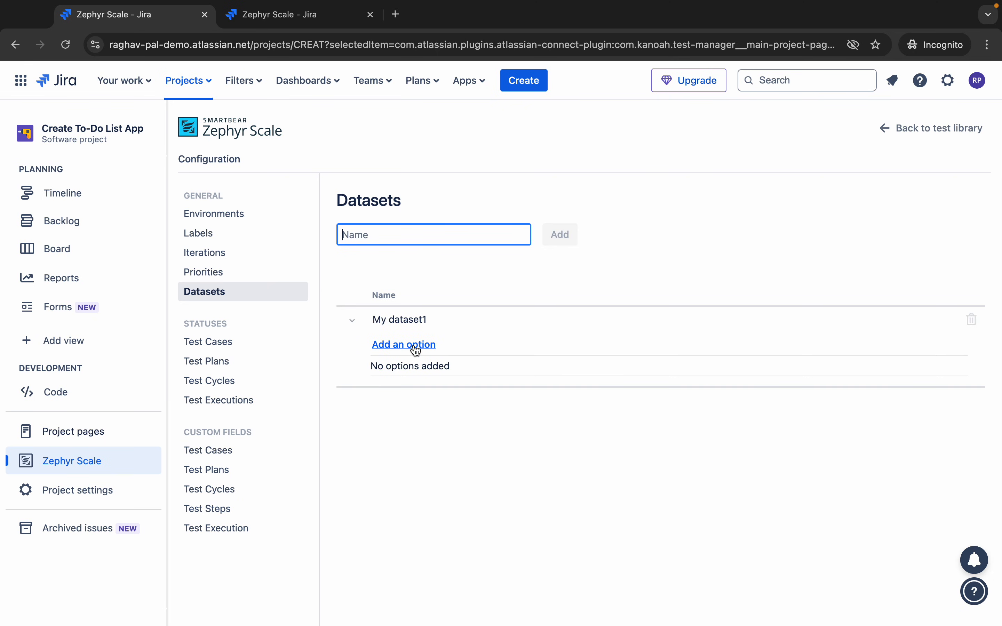
click(410, 346)
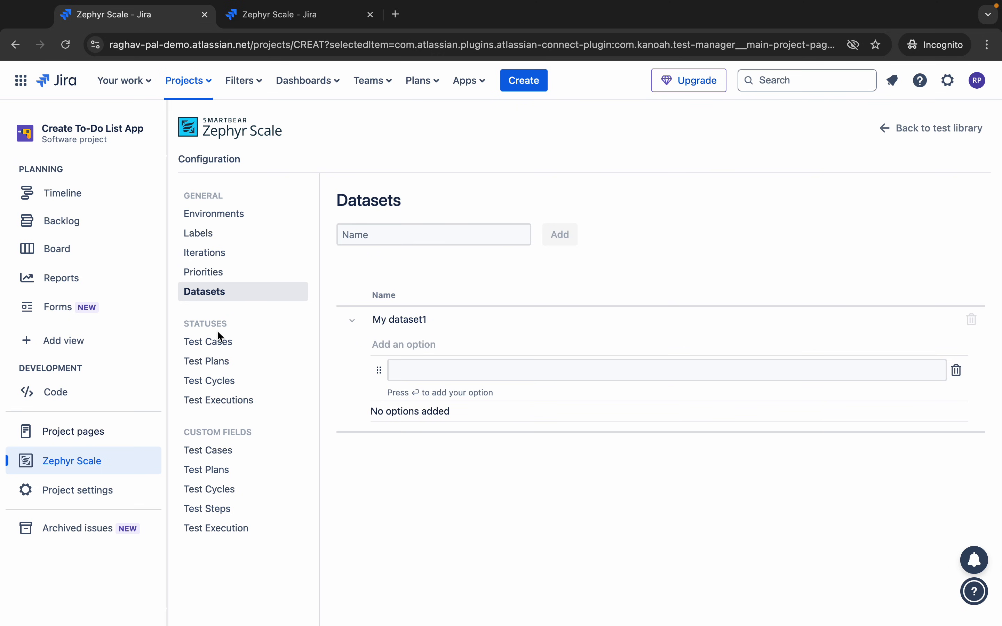
click(211, 351)
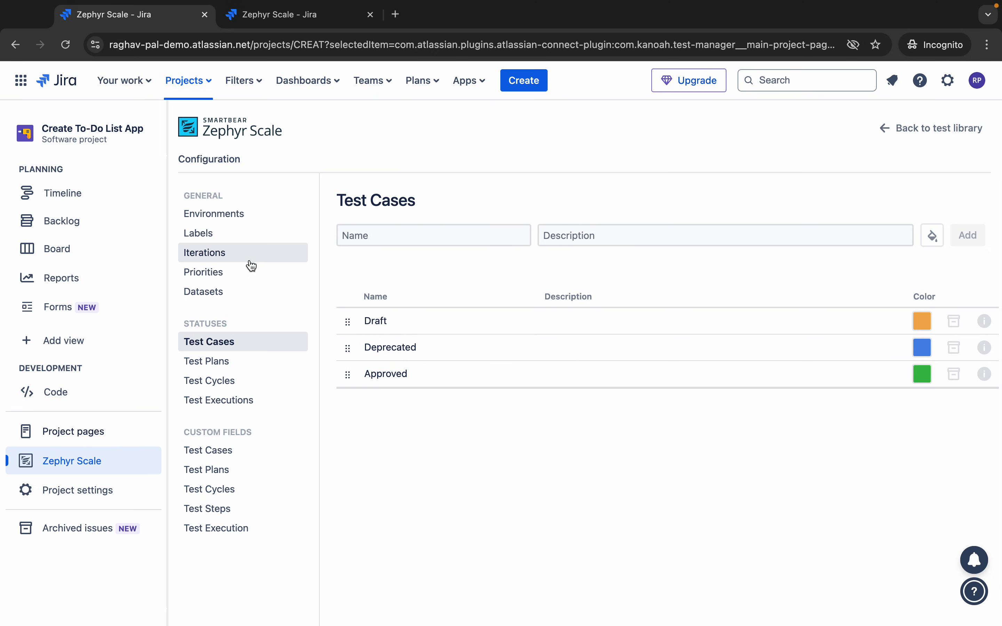
- Look over the Test Plan, Test Cycle and Test Execution statuses, then return to Test Case statuses
click(211, 366)
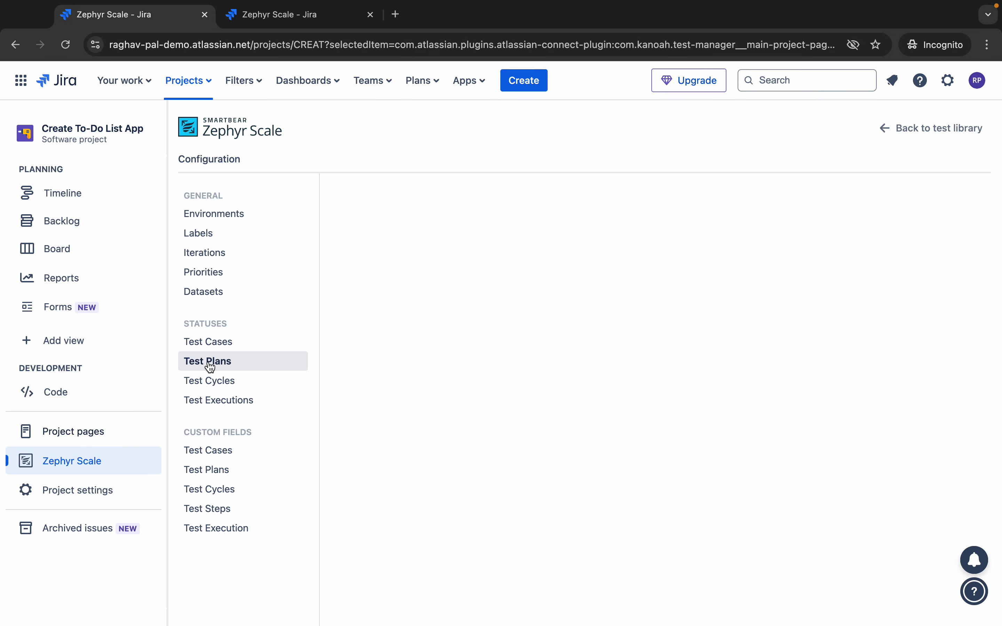
click(209, 383)
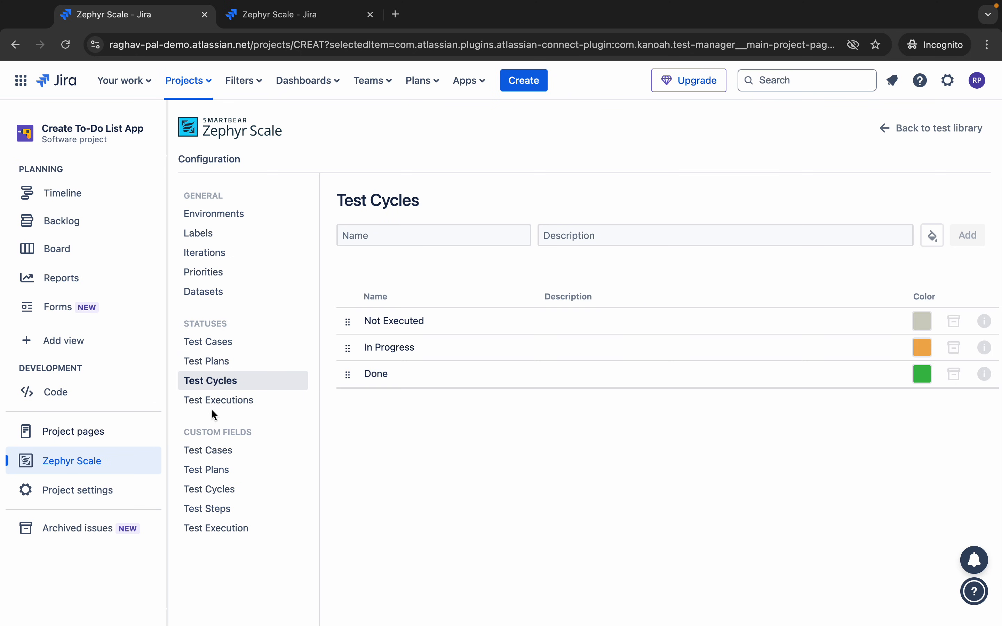
click(212, 404)
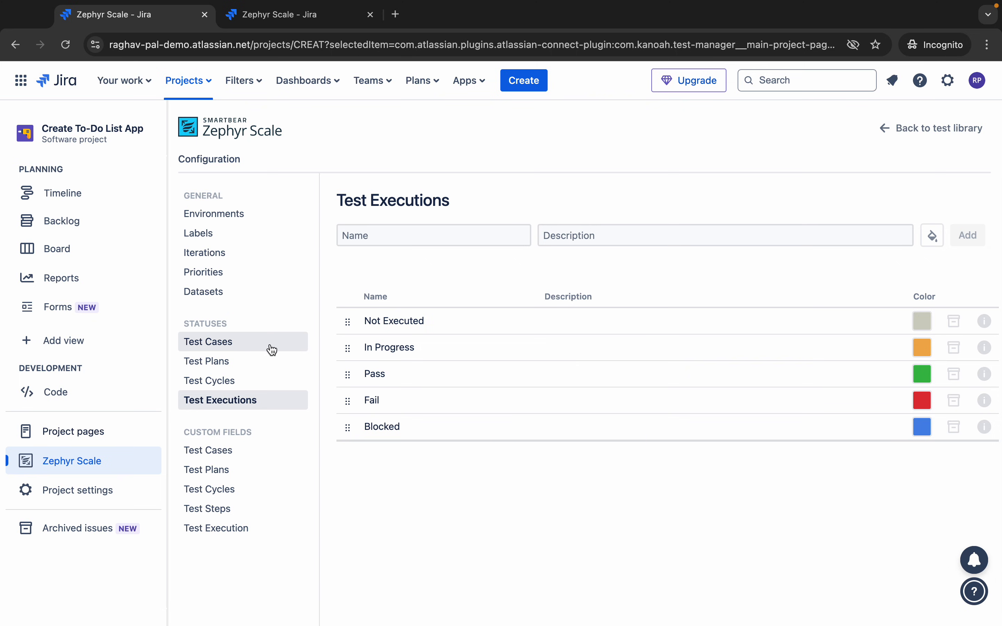
click(244, 343)
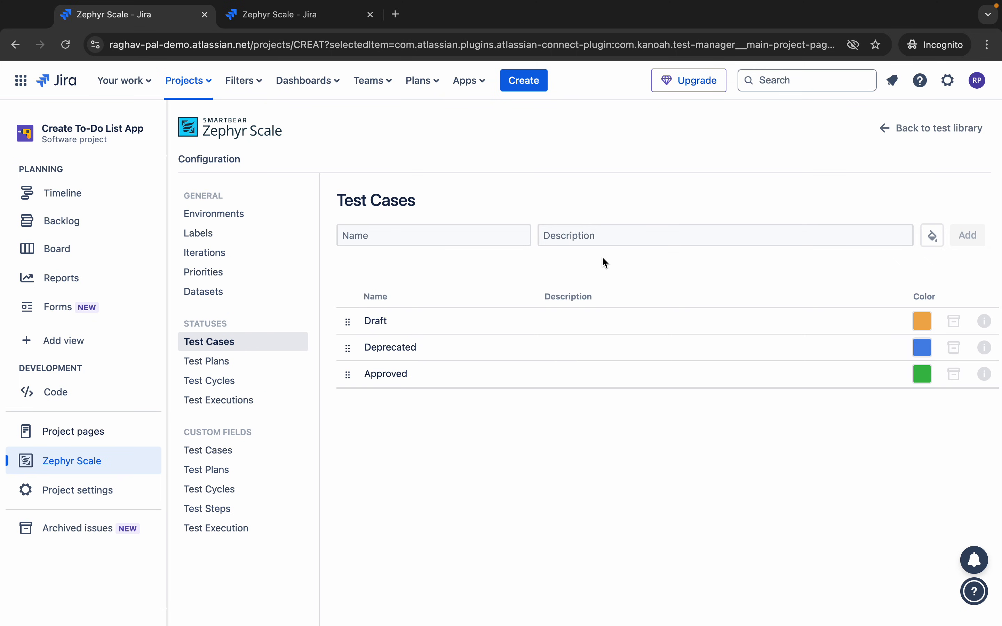
- Add an 'In Progress' test case status and colour it salmon
click(457, 229)
text(In Pro)
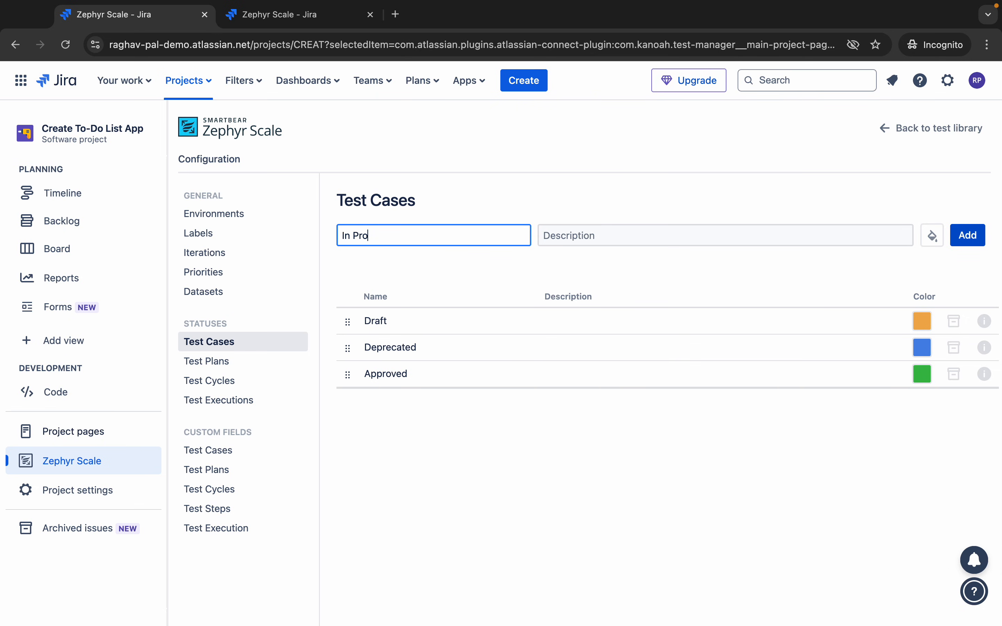
click(629, 243)
click(975, 247)
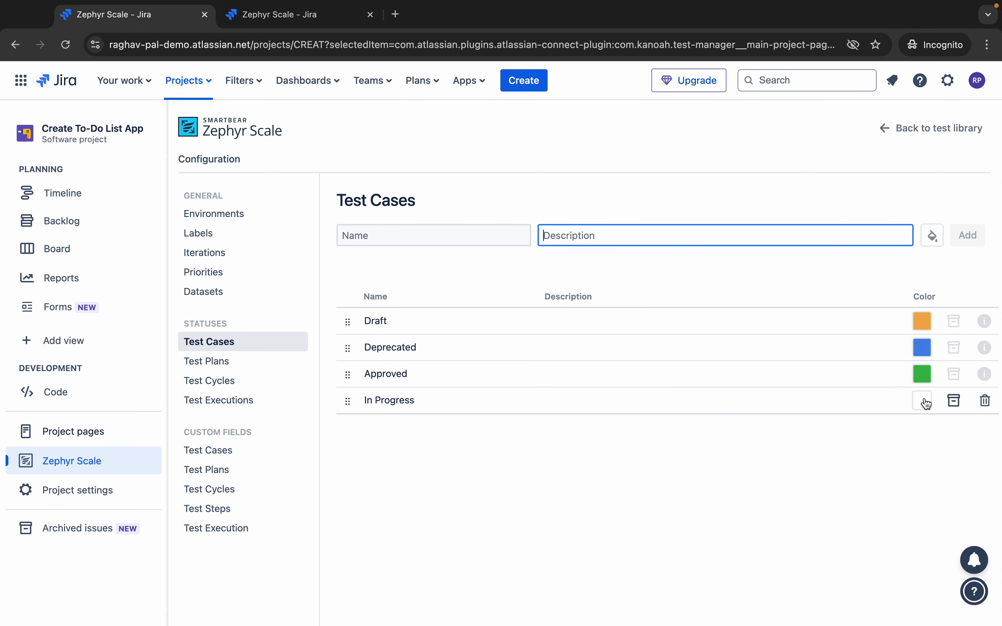
click(923, 401)
click(861, 462)
click(543, 463)
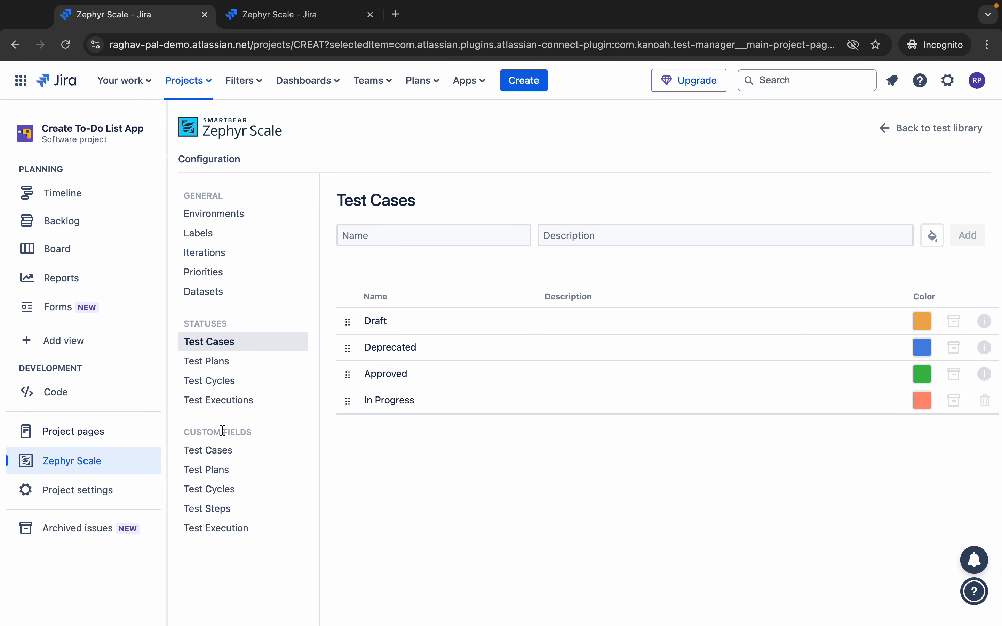
- Open the Test Cases custom fields and review the available field types without adding one
click(214, 452)
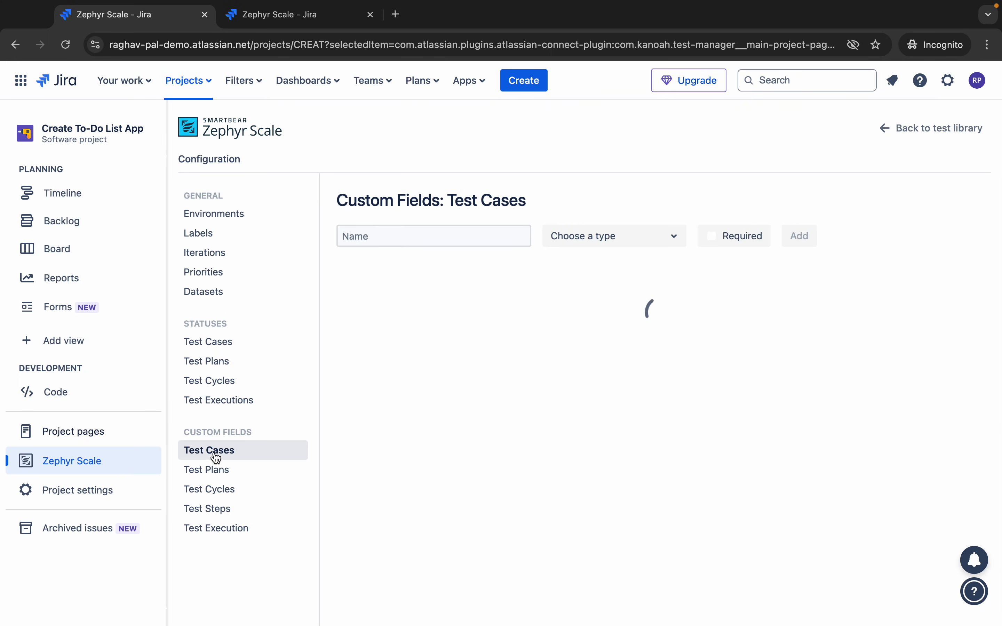
click(464, 230)
click(609, 239)
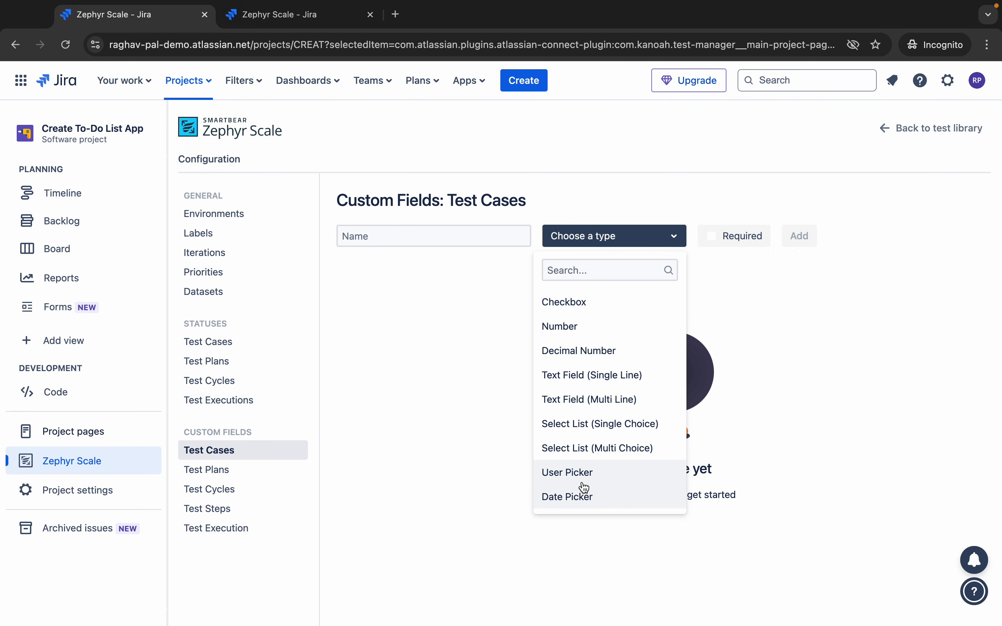
click(448, 352)
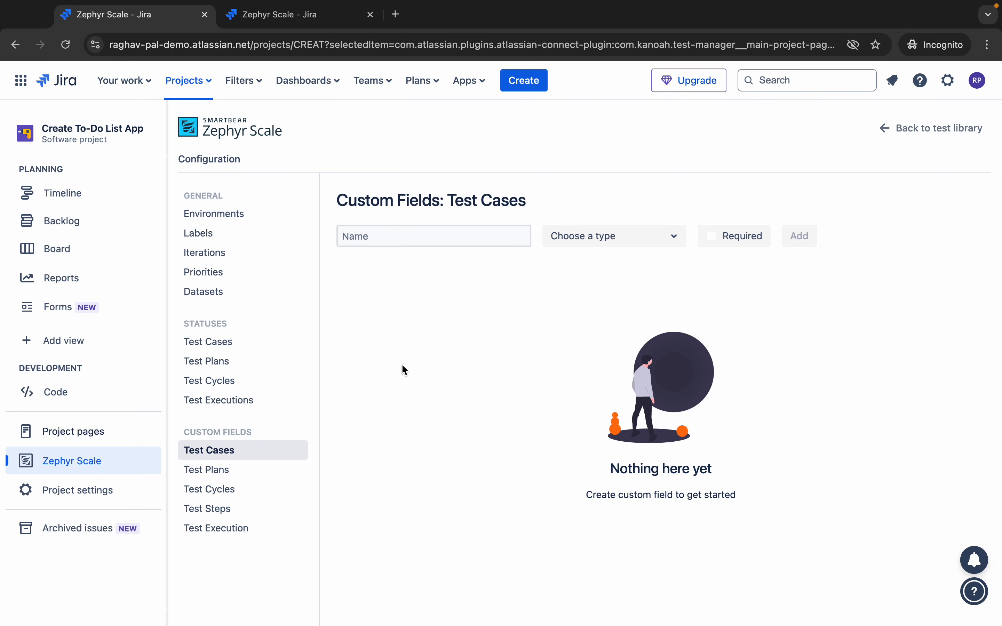
- Check the Test Plan, Test Cycle, Test Step and Test Execution custom fields, then return to Test Cases
click(227, 472)
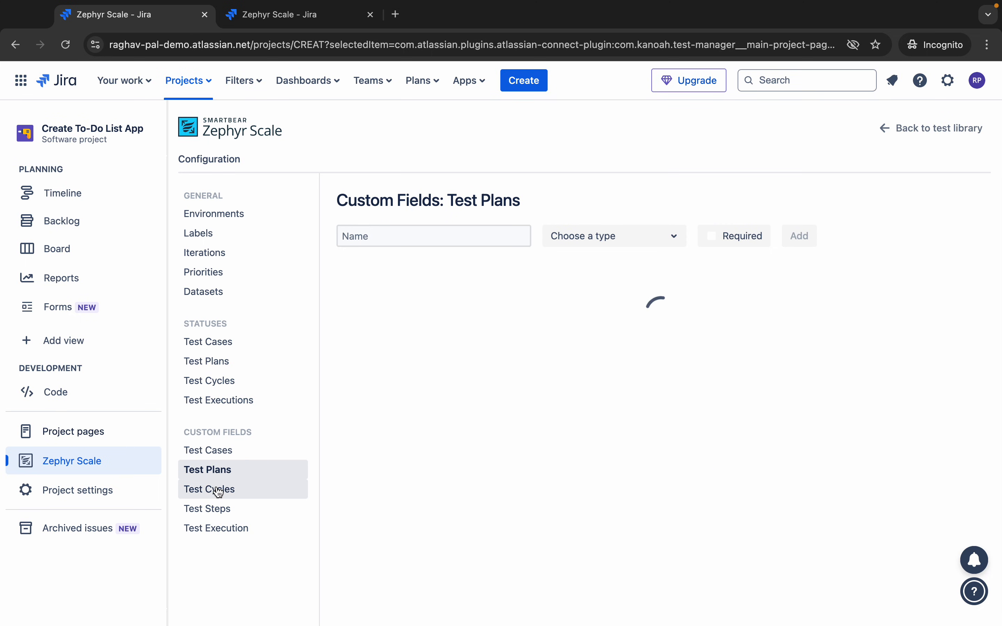
click(222, 491)
click(218, 512)
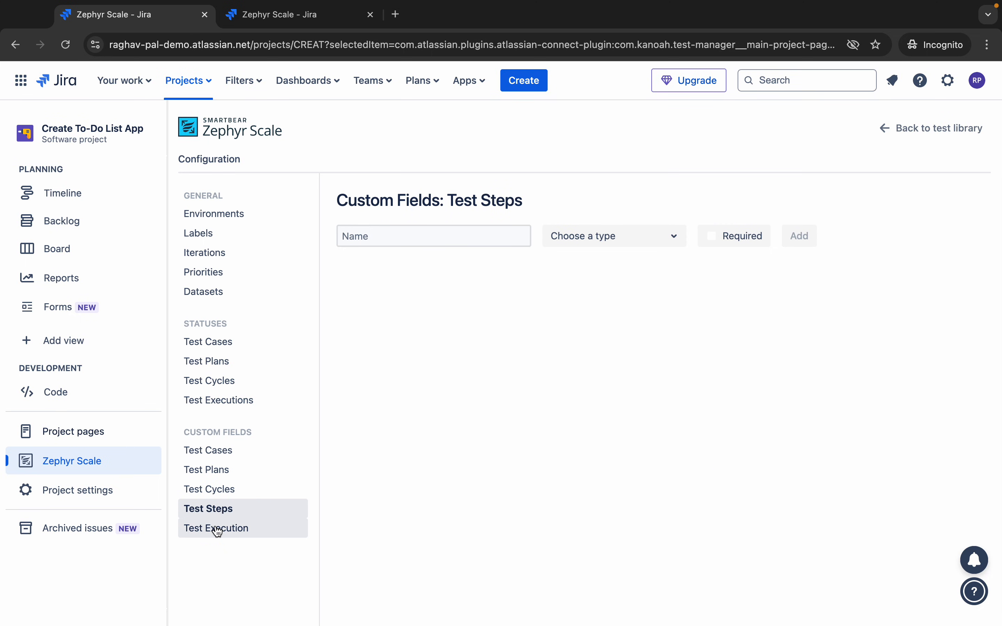
click(218, 532)
click(210, 460)
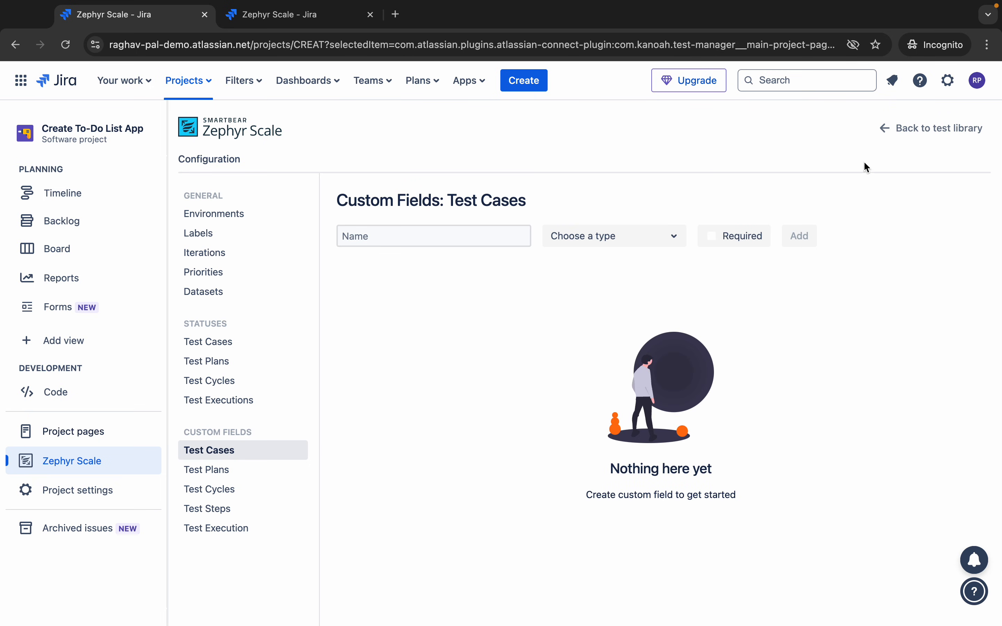
- Start a new test case, check its Priority and Status options, then discard it unsaved
click(913, 139)
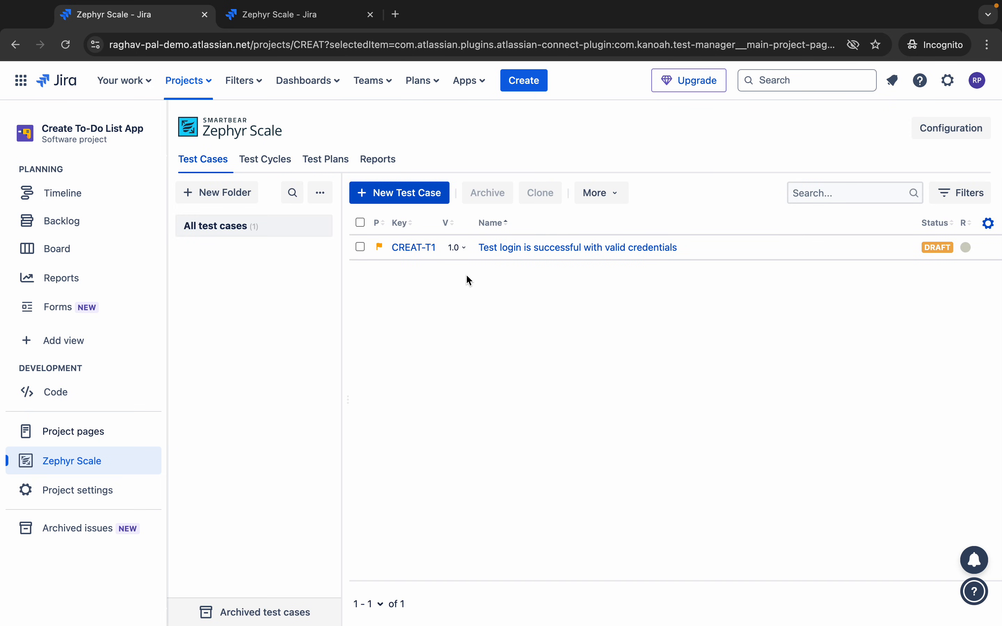
click(407, 198)
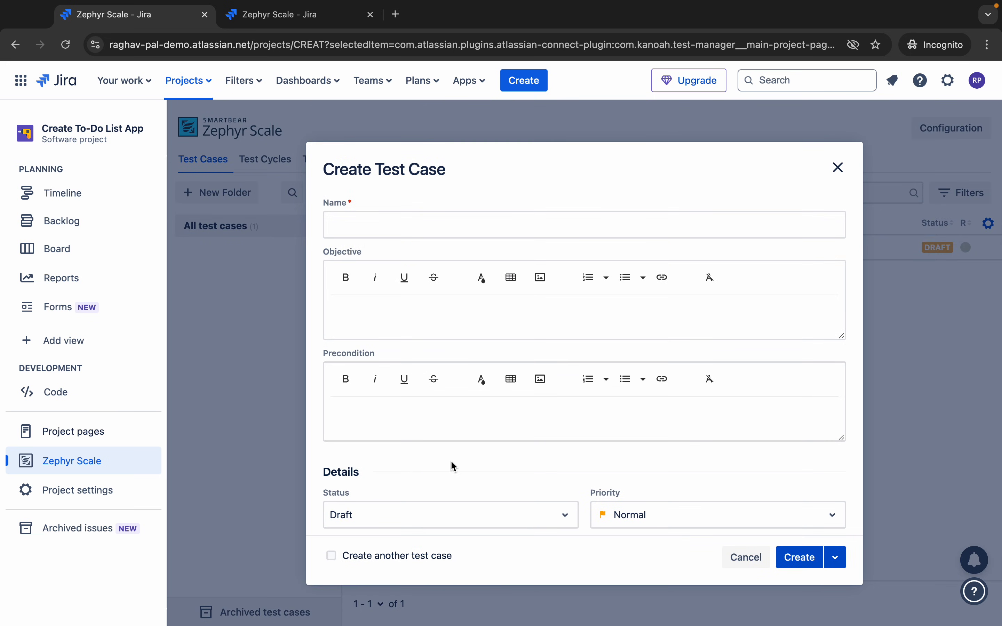
scroll(451, 461, down, 5)
click(662, 310)
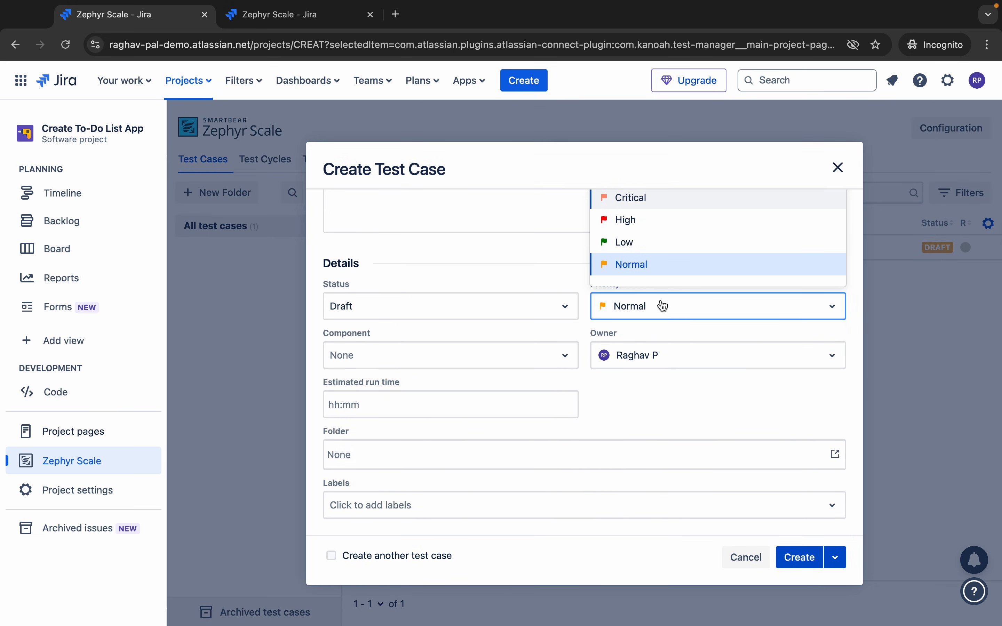
click(616, 392)
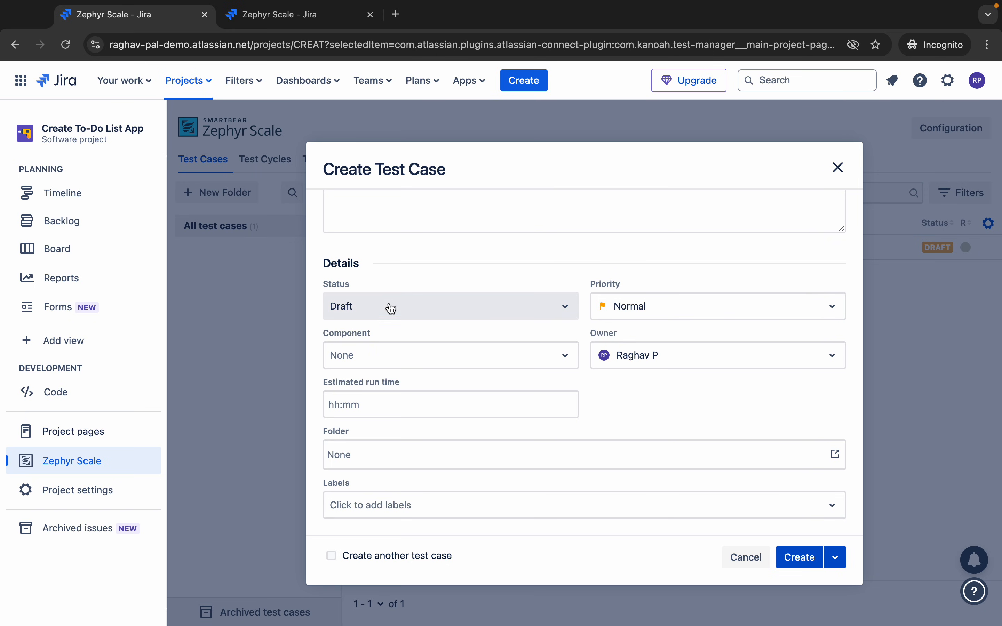
click(387, 308)
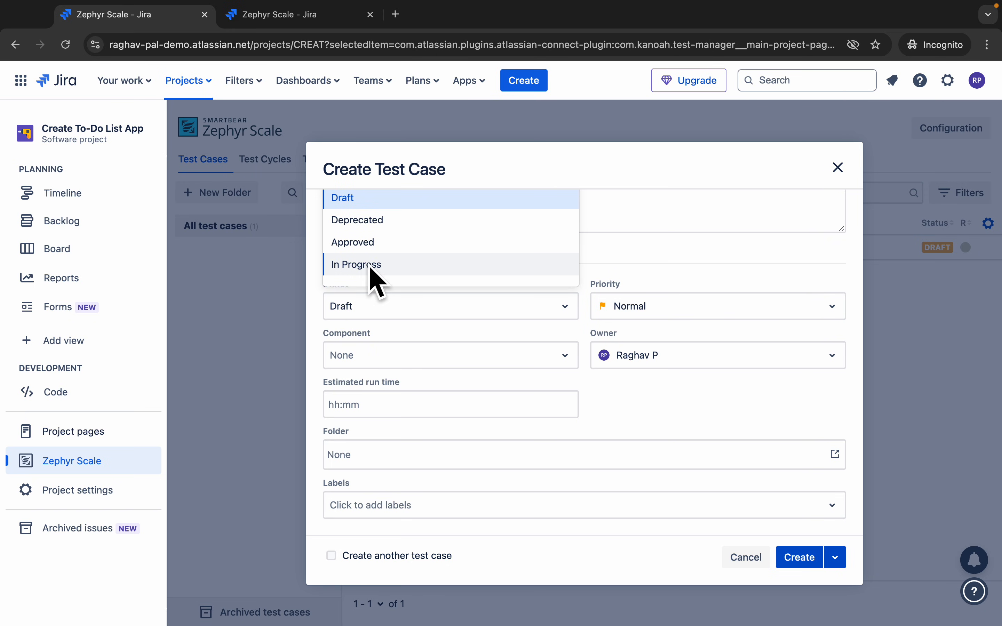
click(679, 240)
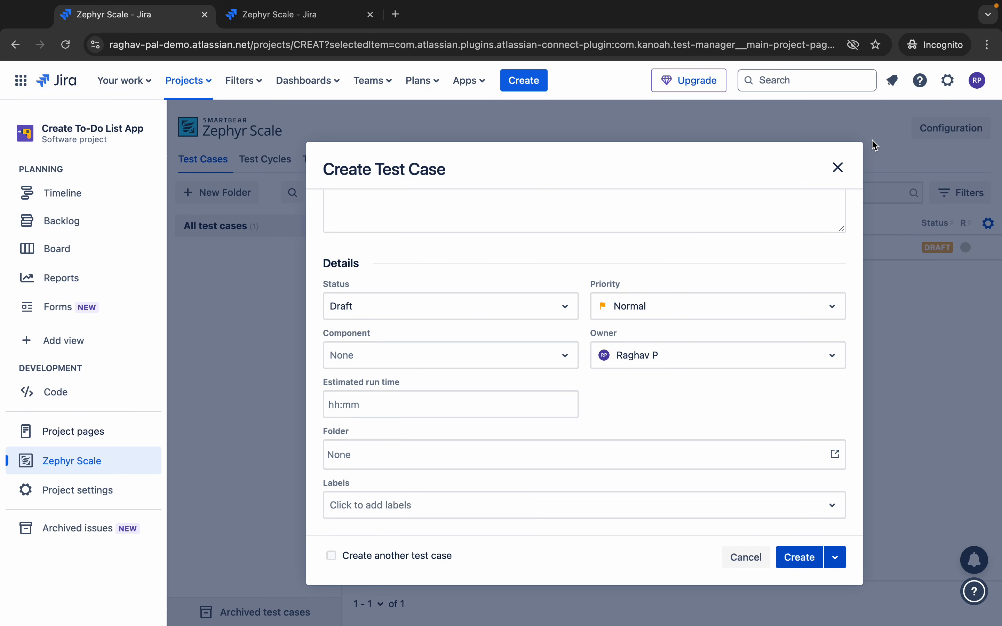
click(838, 167)
click(682, 237)
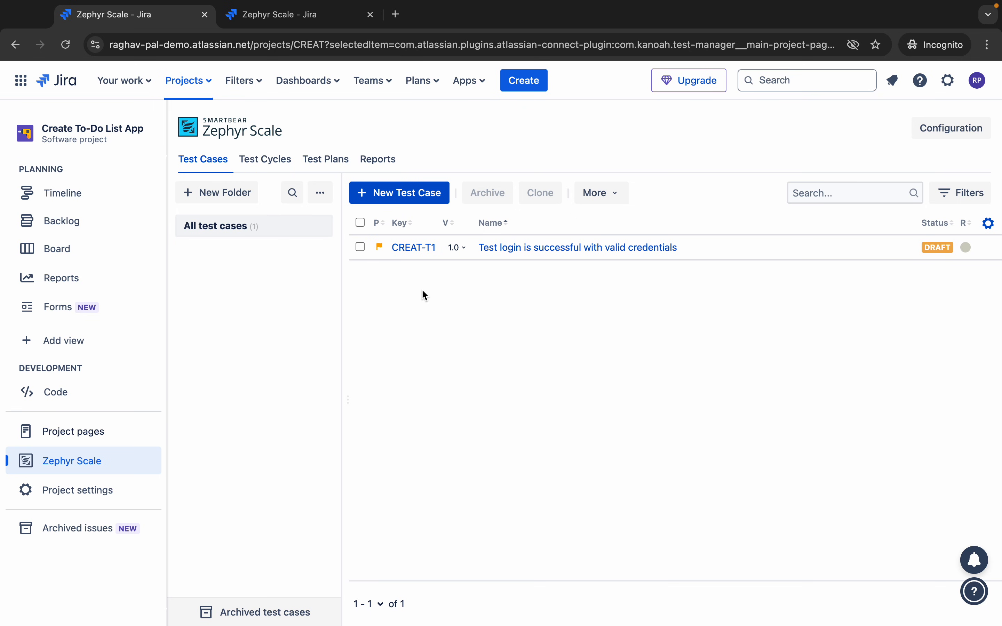
- Create In Progress test case 'Login fails with invalid credentials' with objective 'Check login functionality with incorrect username or password'
click(389, 192)
click(380, 226)
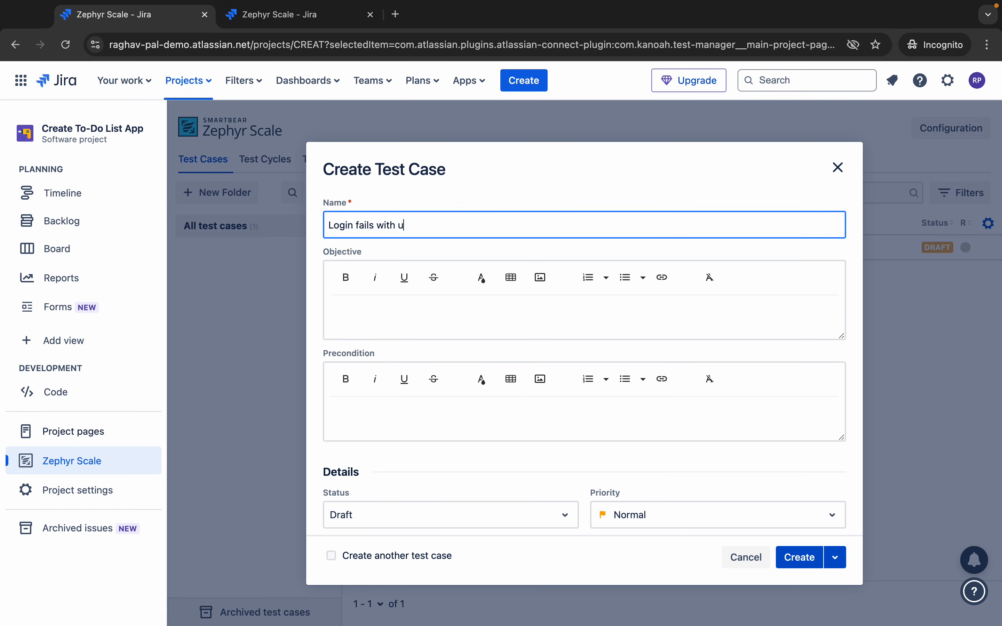
text(inva)
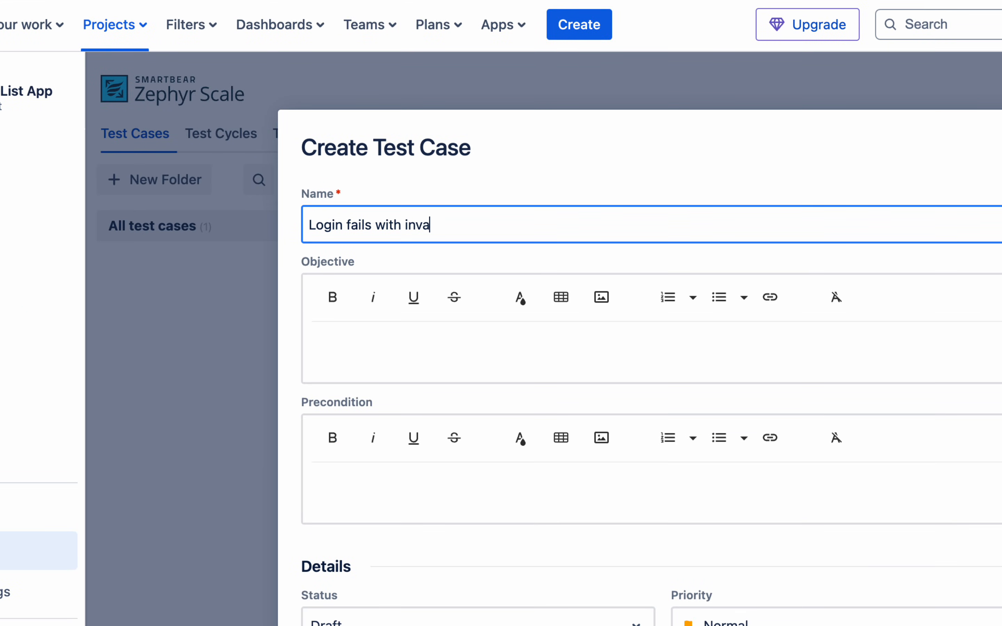
text(lid credentials)
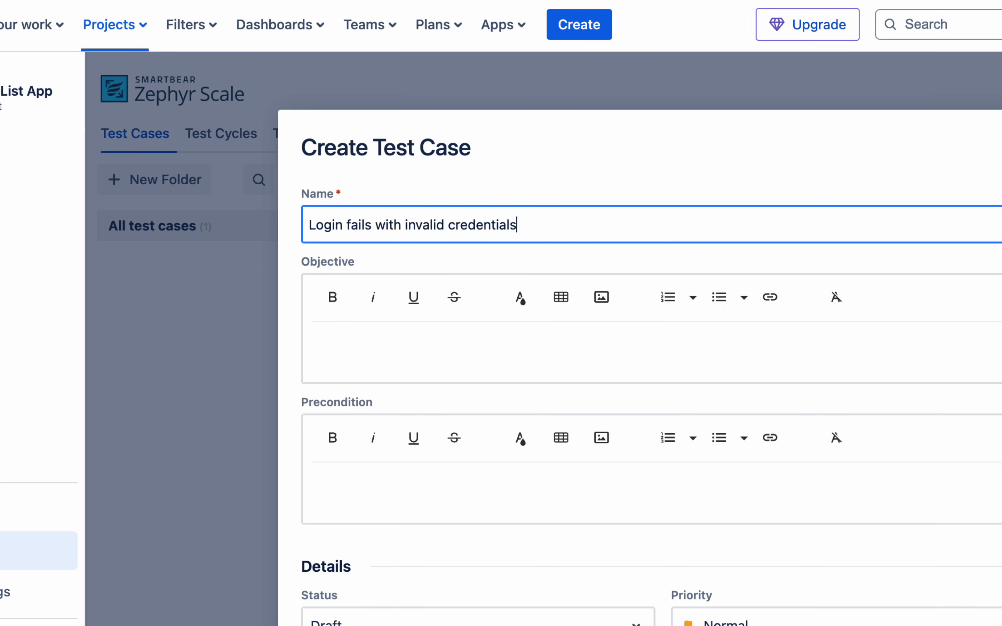
click(355, 361)
text(Check )
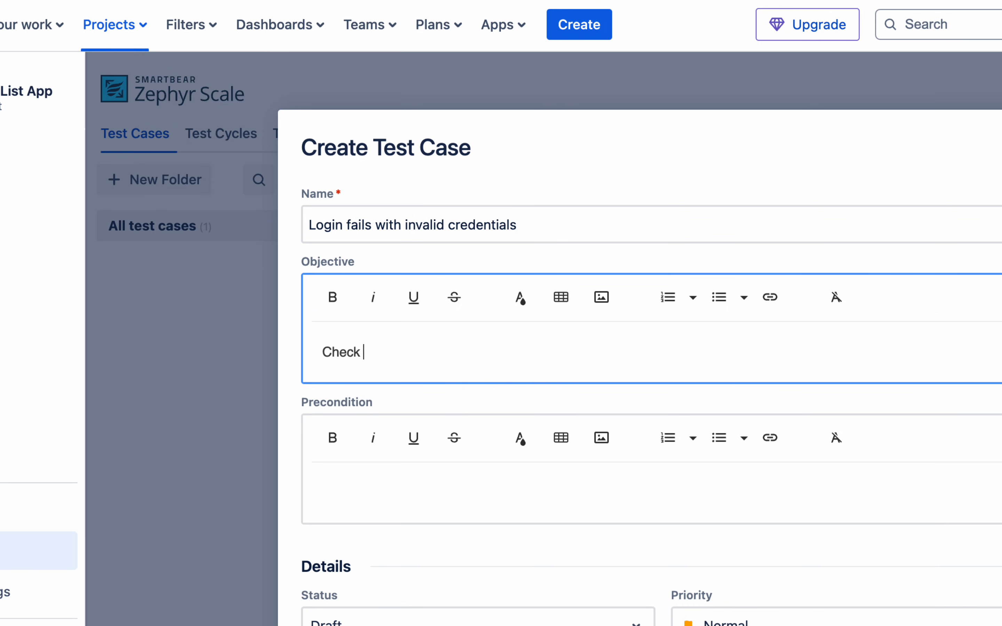
text(login functionality with incorrect user)
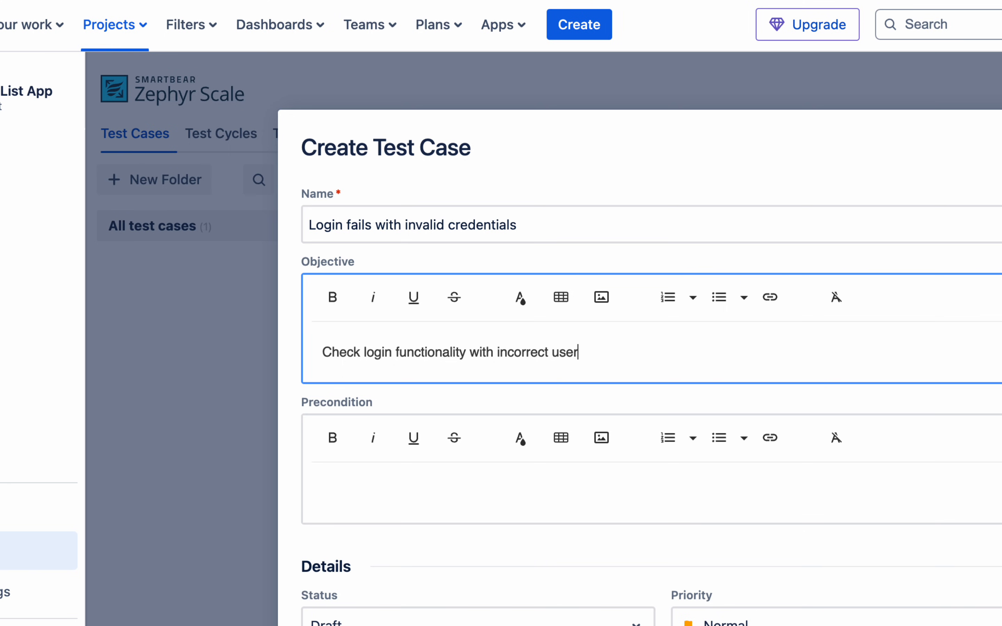
text(name or password)
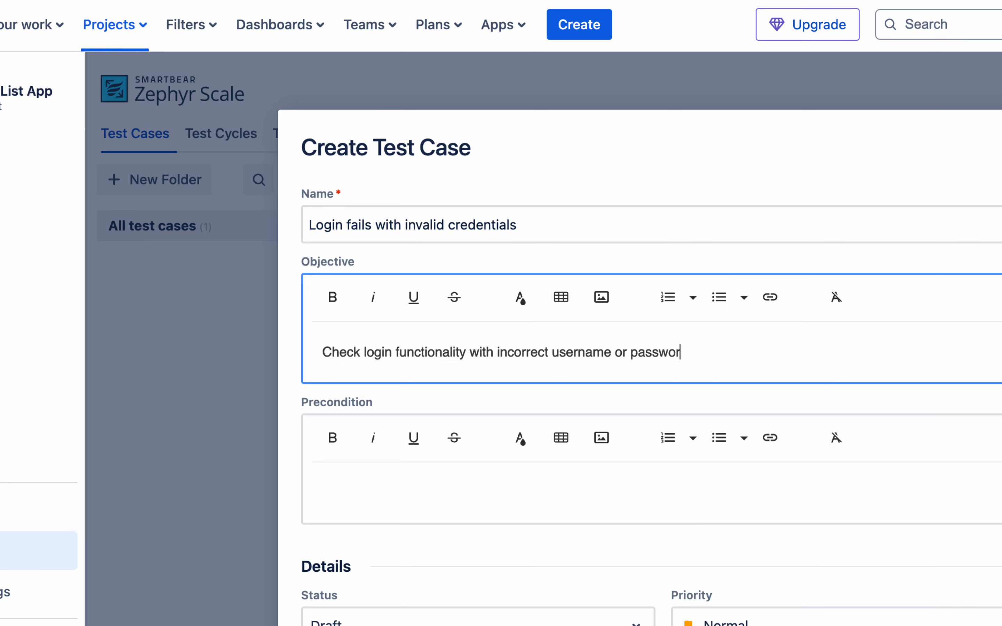
click(342, 489)
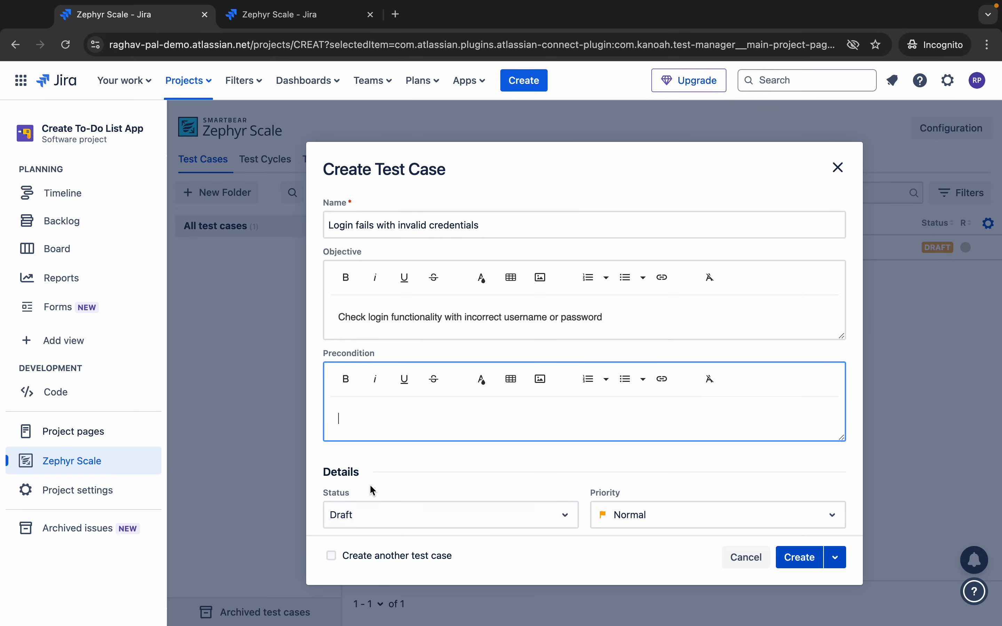
scroll(815, 608, down, 5)
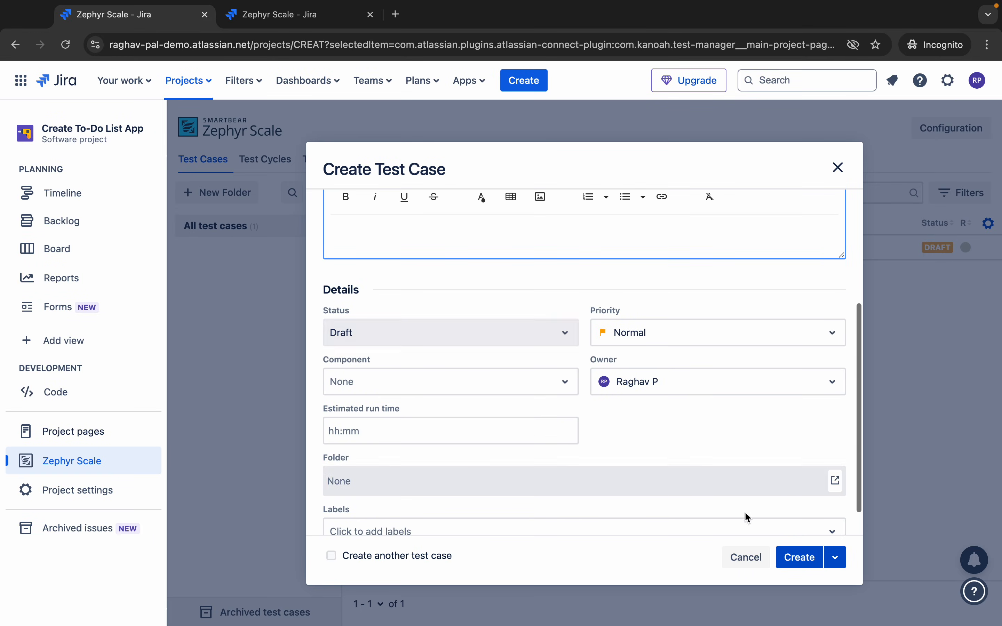
click(445, 331)
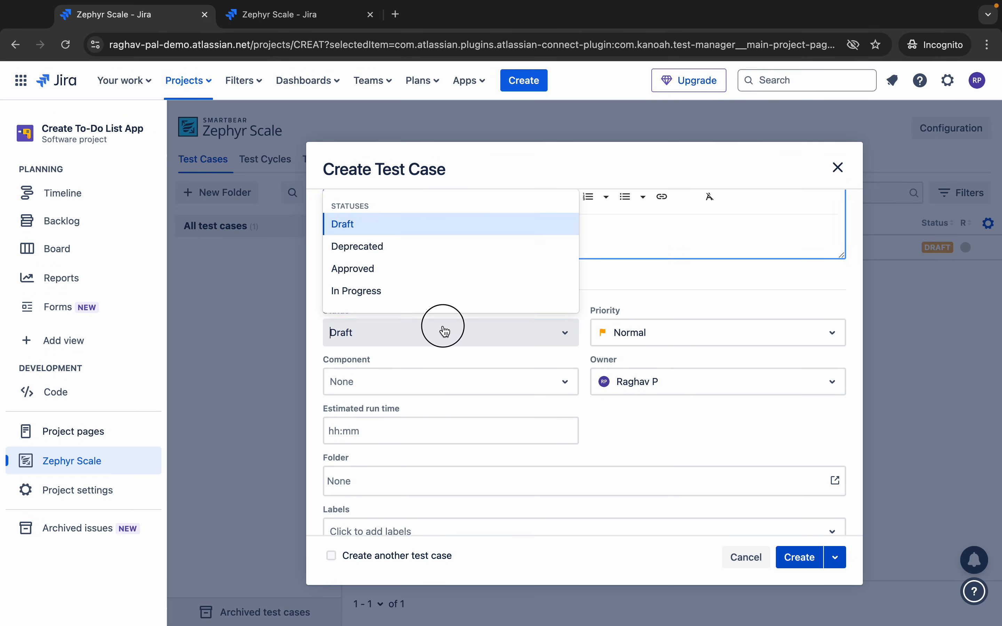
click(413, 285)
click(781, 558)
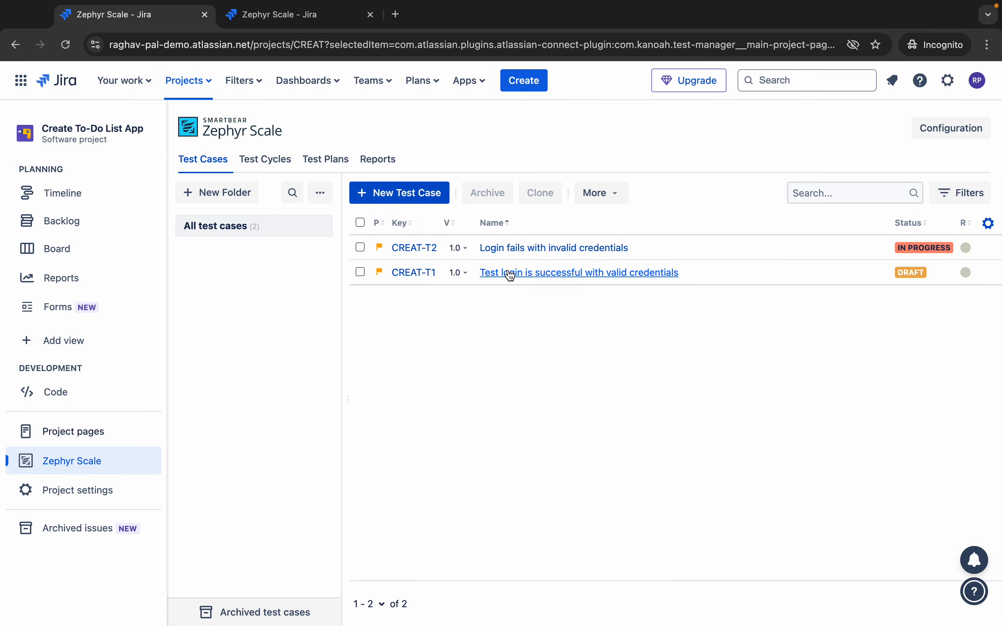
- Open test case CREAT-T1 and show its Step-by-Step test script
click(555, 275)
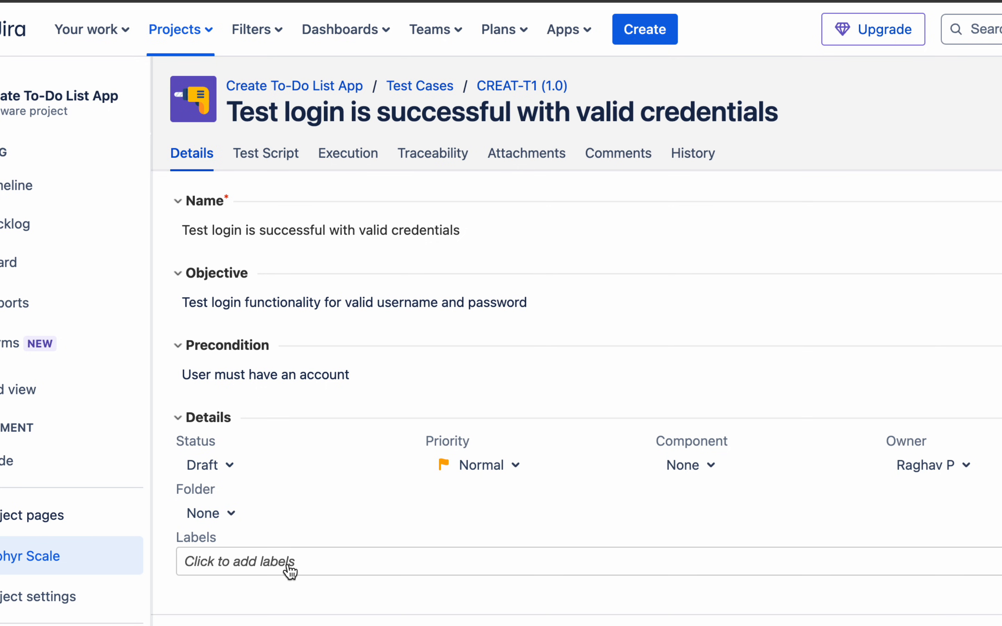
click(276, 161)
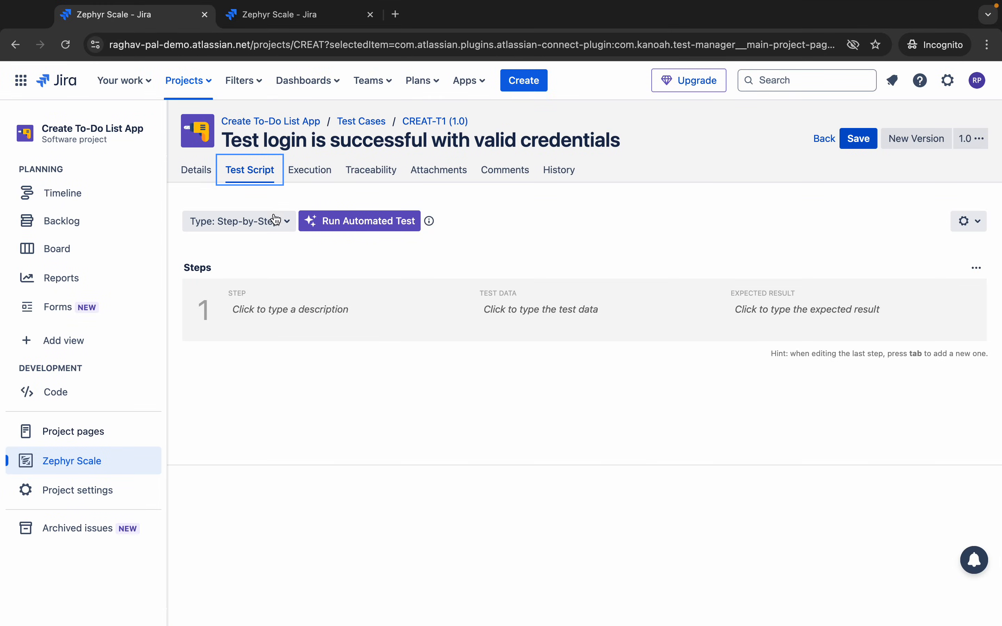
- Switch the script type to BDD - Gherkin and lay out Given, When, And, Then lines
click(281, 303)
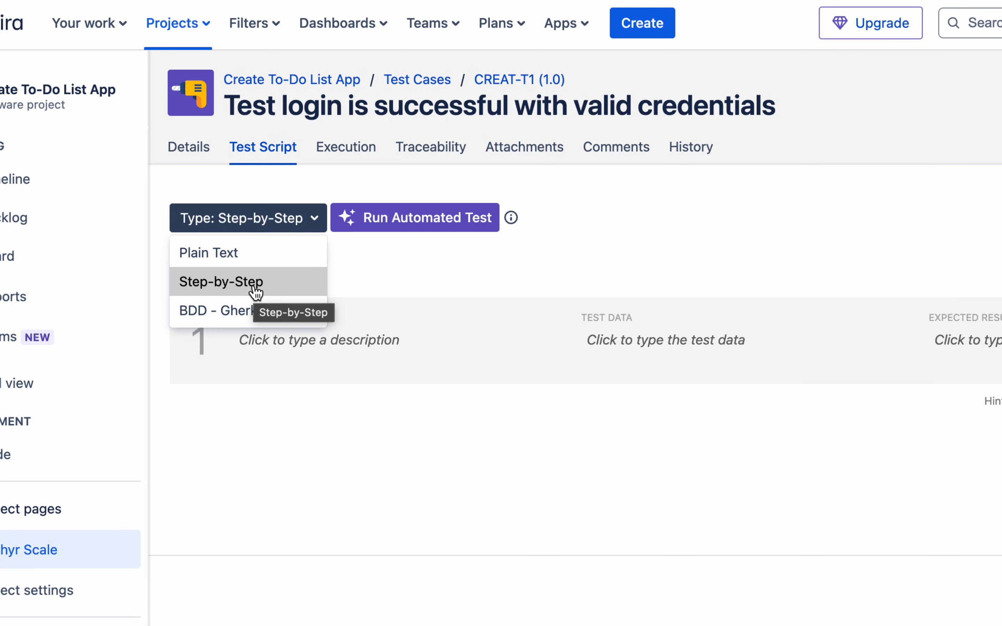
click(279, 320)
click(312, 320)
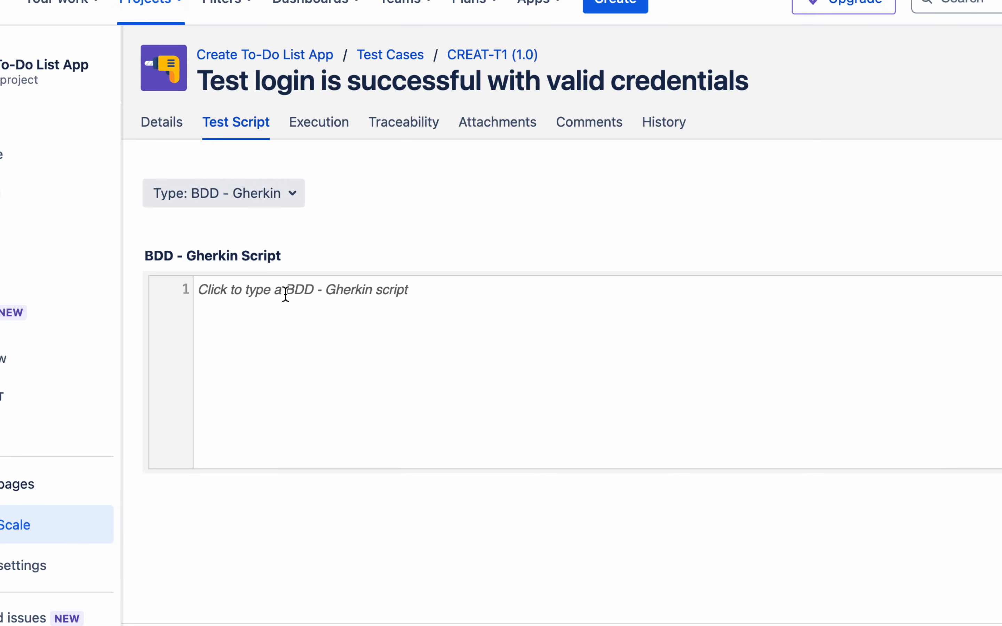
text(Given)
key(Return)
text(When)
key(Return)
text(And)
key(Return)
text(Then)
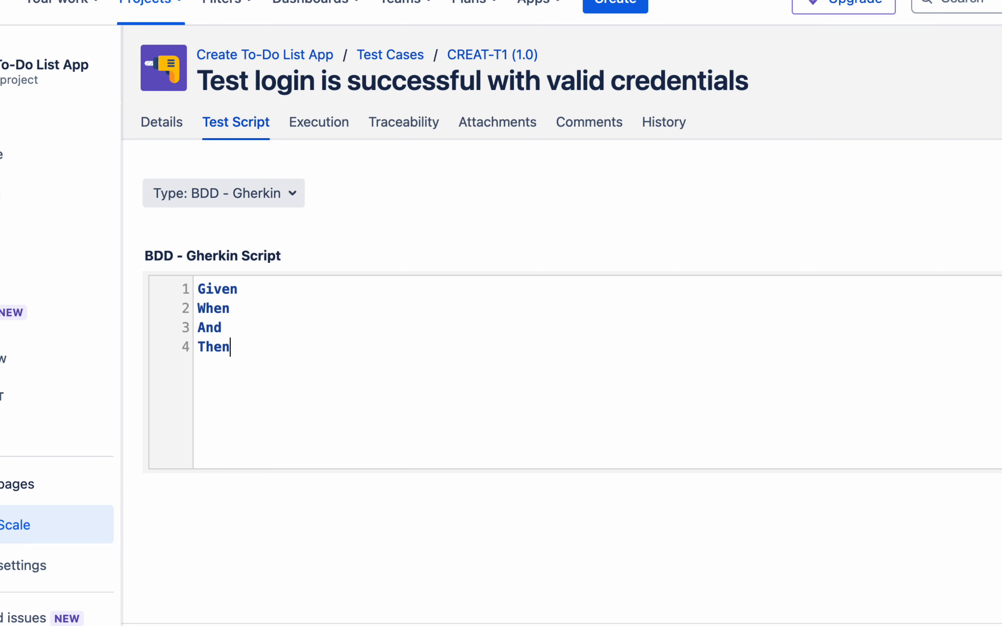
- Write 'Given user has an account', 'When user navigates to login page', 'And enters valid username and password'
click(268, 288)
text(user)
text(has an account and)
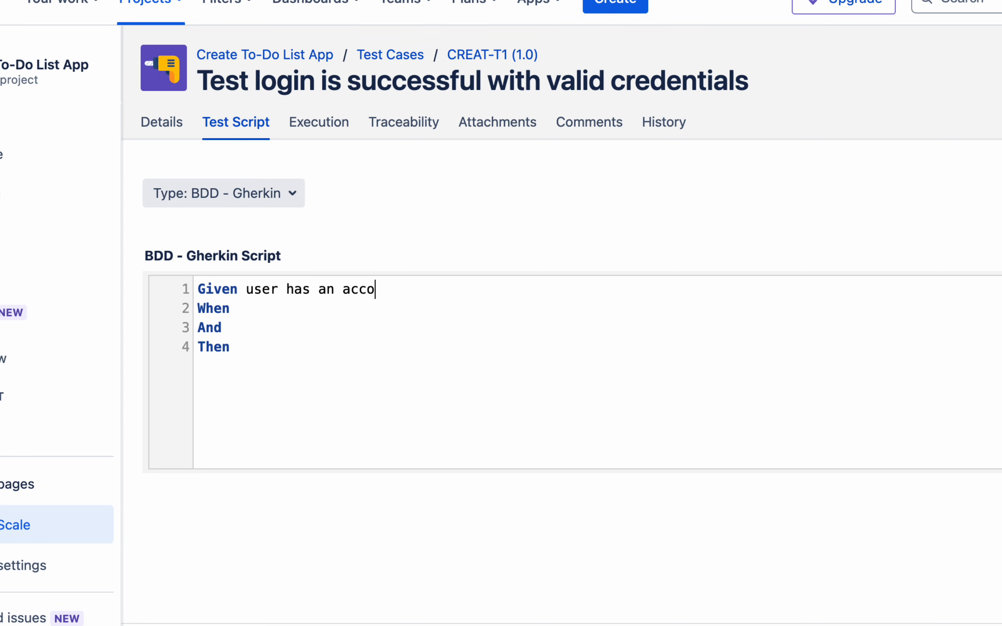
key(BackSpace)
key(BackSpace)
key(BackSpace)
click(249, 309)
text(user navigates to login page)
click(251, 331)
text(enters )
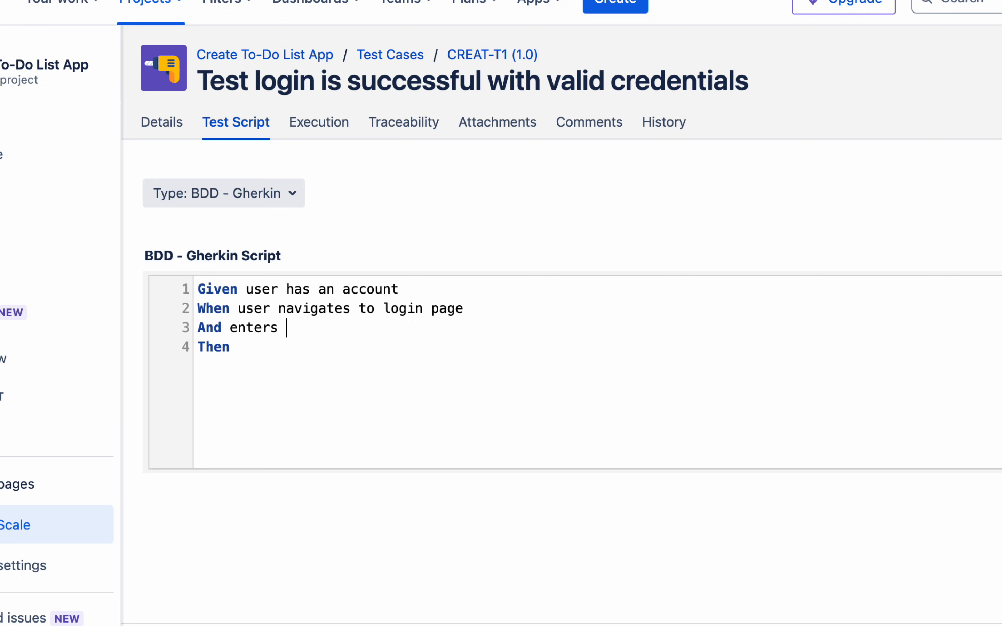
text(valid username and password)
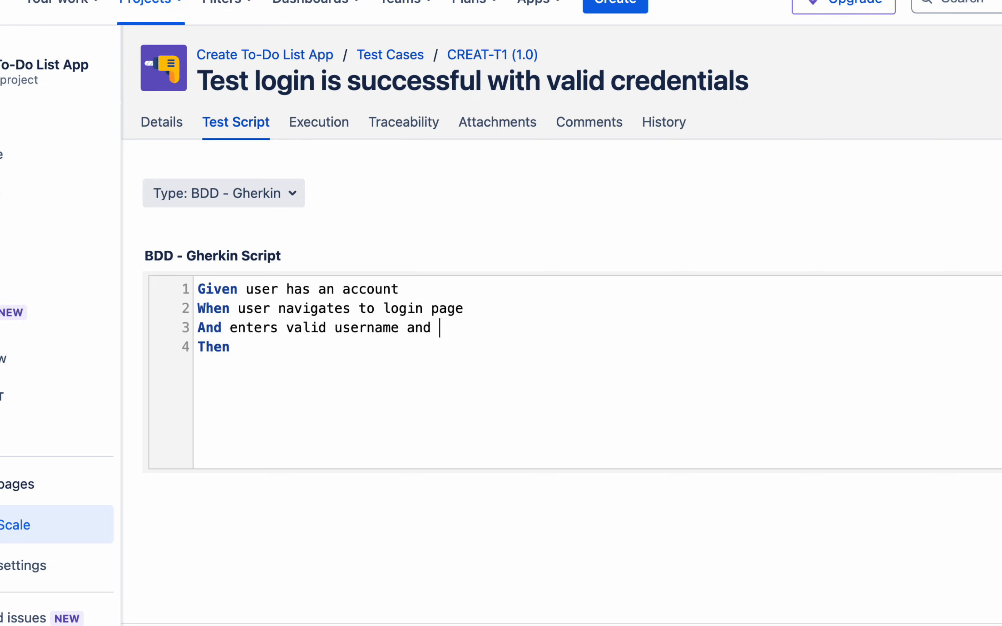
- Add 'And clicks on login button' and complete 'Then user is navigated to the homepage'
key(Return)
text(An)
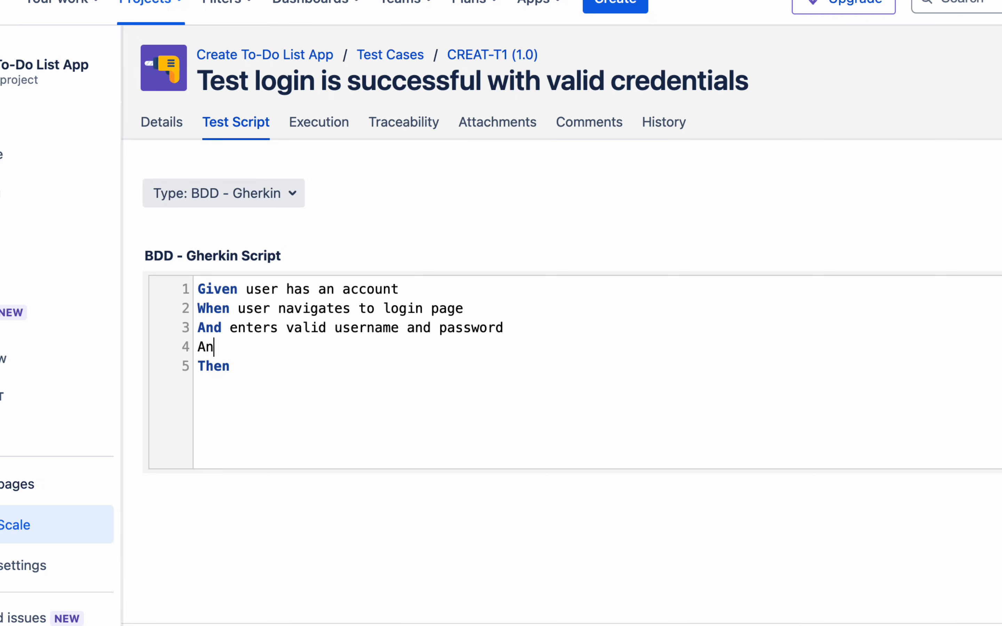
text(d clicks o)
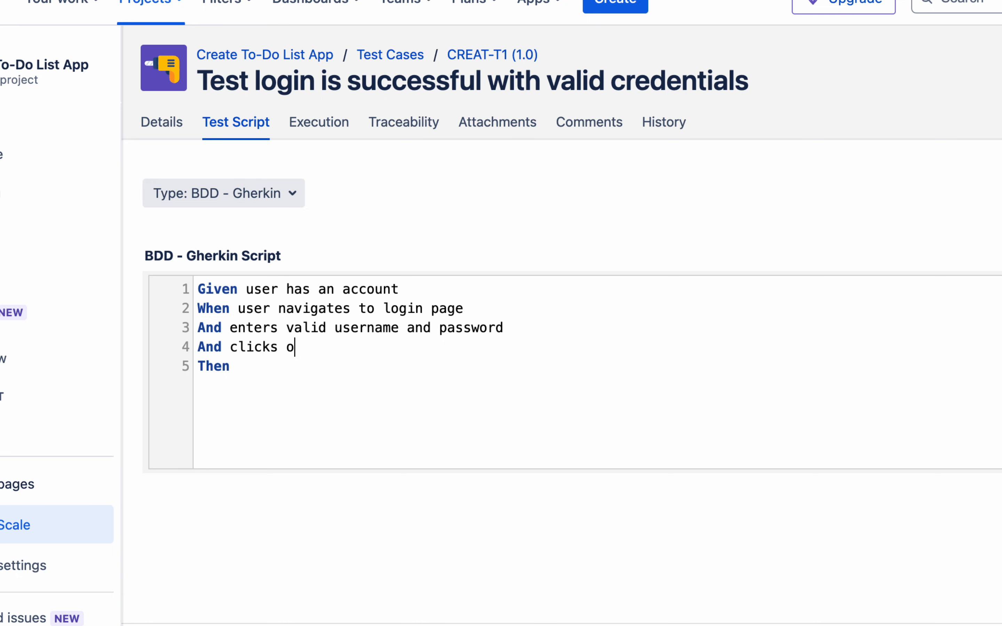
text(n login butte)
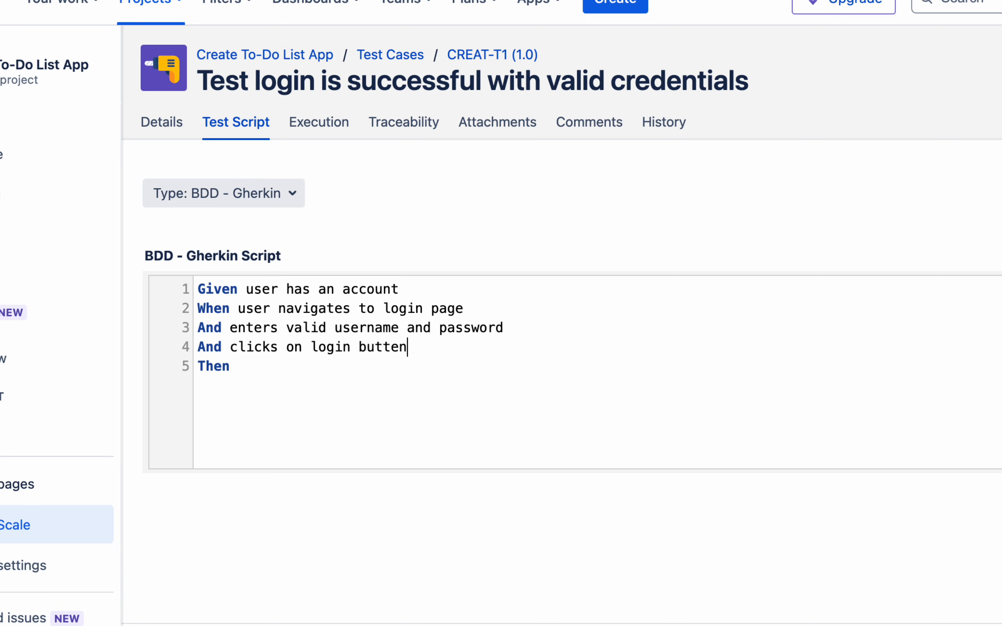
key(BackSpace)
text(on)
click(231, 367)
text(user is naviga)
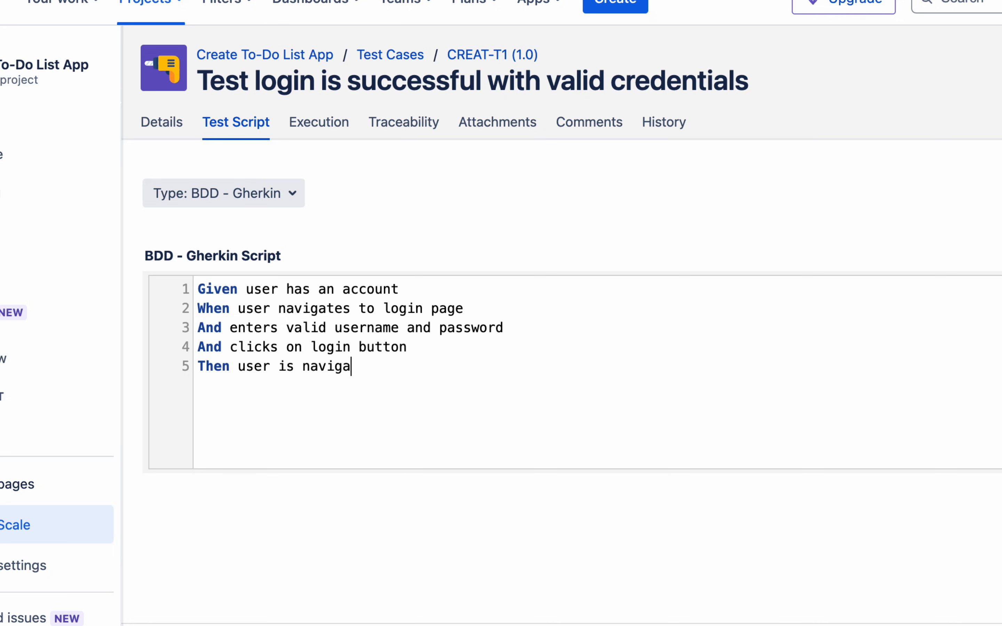
text(ted to the homep)
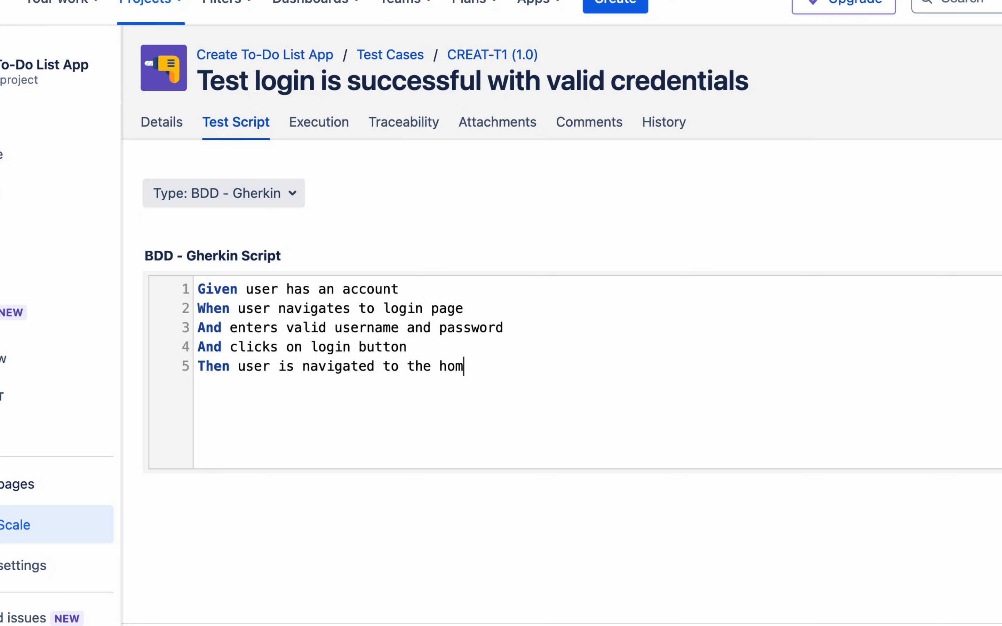
text(age)
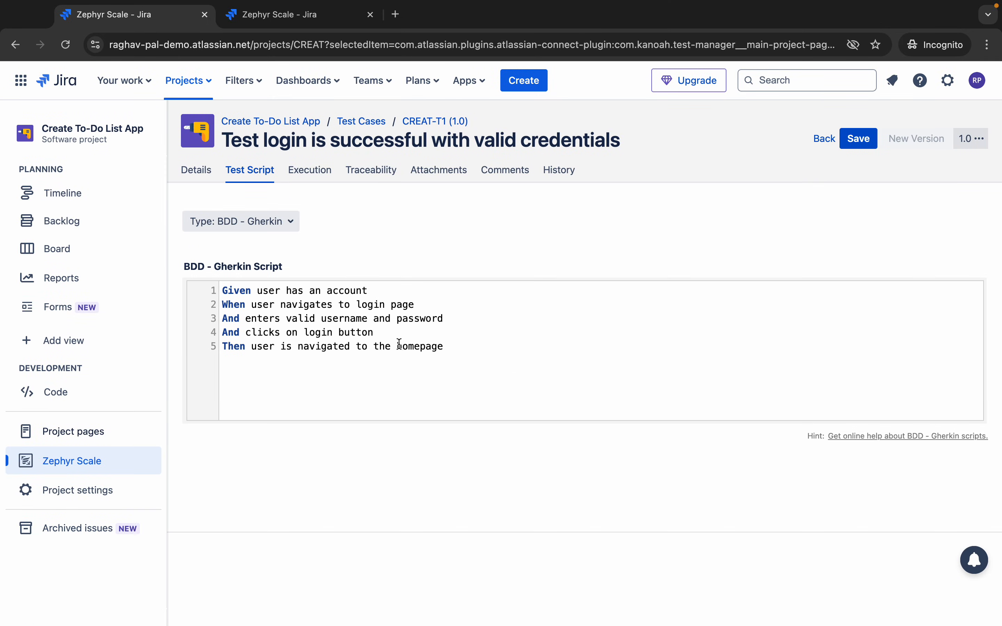
drag(457, 344, 197, 293)
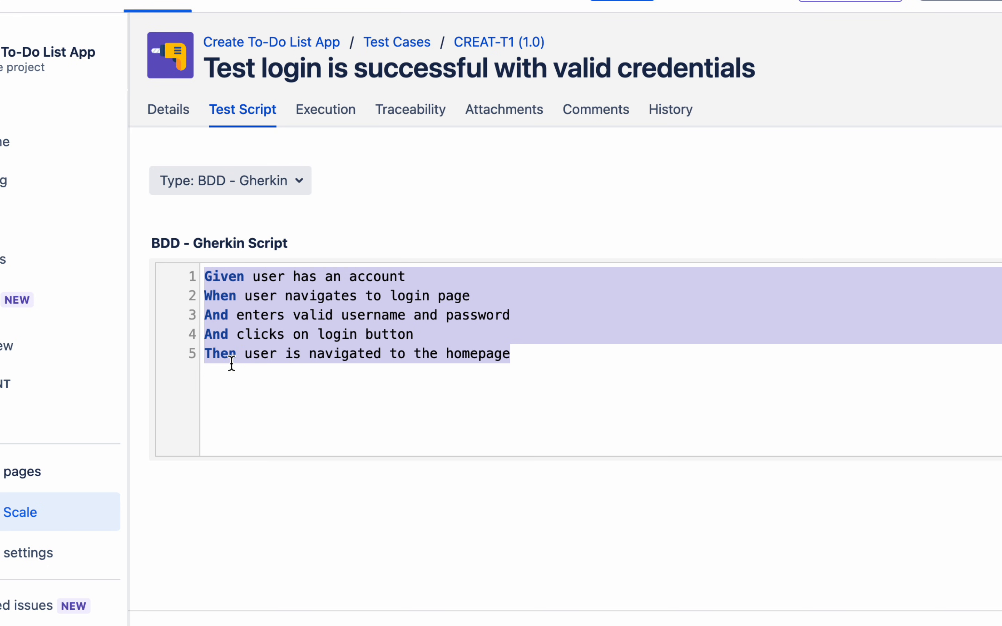
click(301, 353)
click(523, 369)
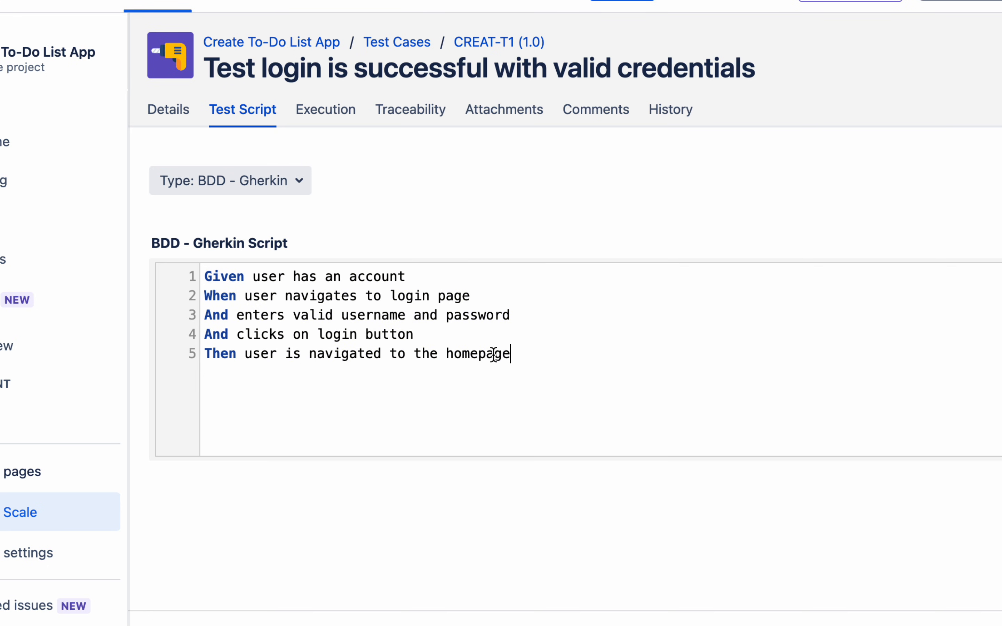
drag(511, 354, 201, 269)
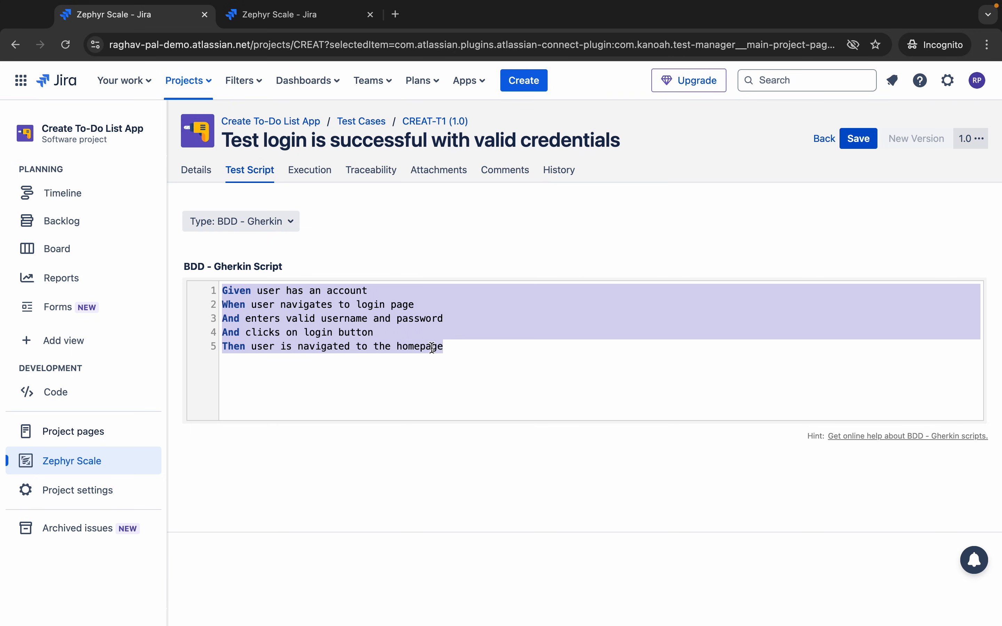
click(538, 356)
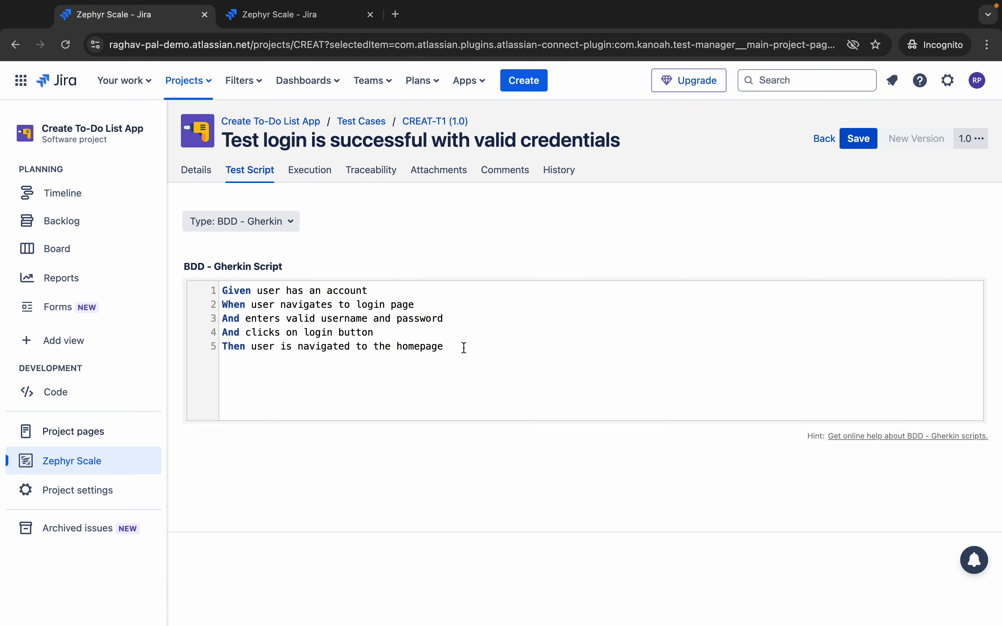
drag(463, 348, 207, 289)
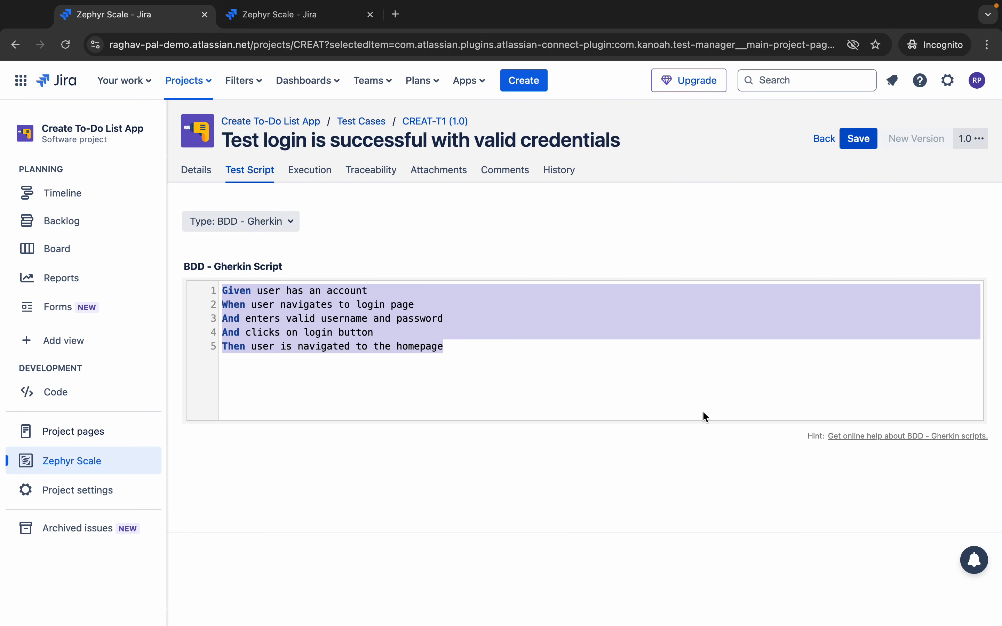
key(ctrl+a)
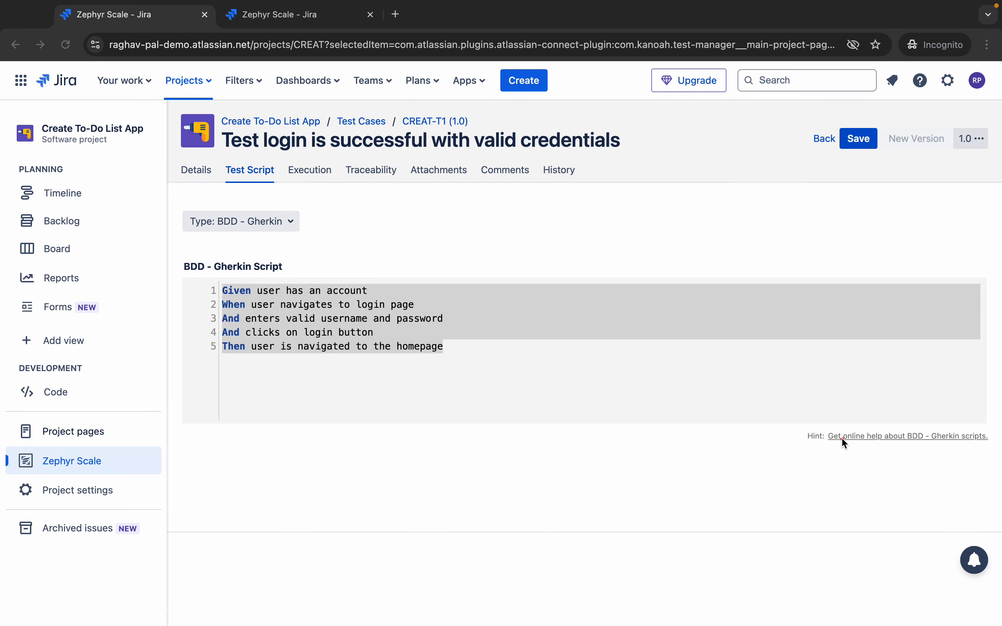
drag(817, 419, 996, 457)
- Delete the Gherkin script and switch the script type back to Step-by-Step
key(Escape)
click(434, 338)
mouse_move(471, 351)
mouse_down()
mouse_move(193, 313)
mouse_move(168, 280)
mouse_up()
key(BackSpace)
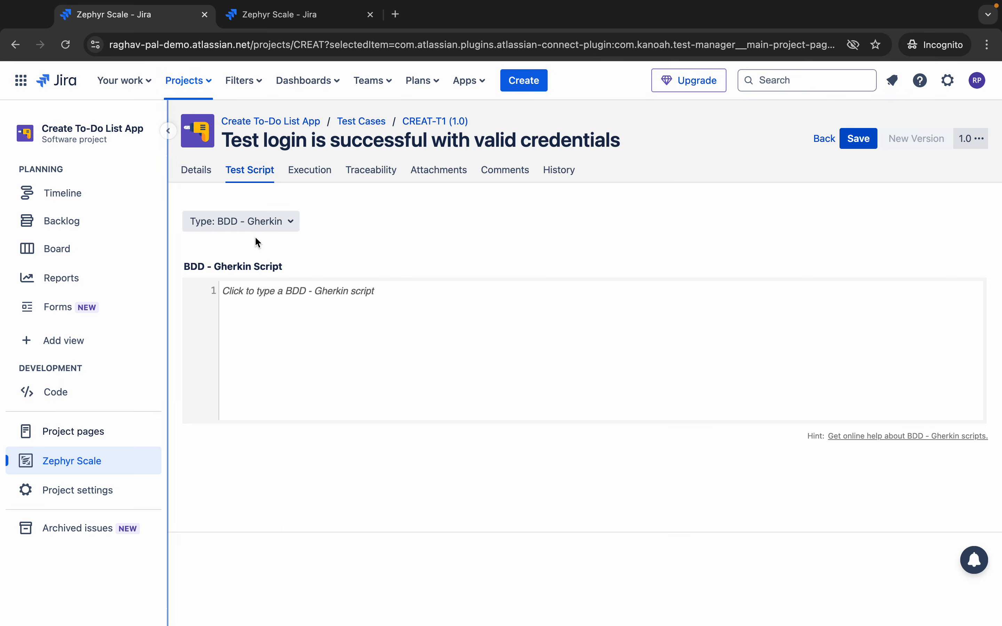
click(246, 223)
click(249, 268)
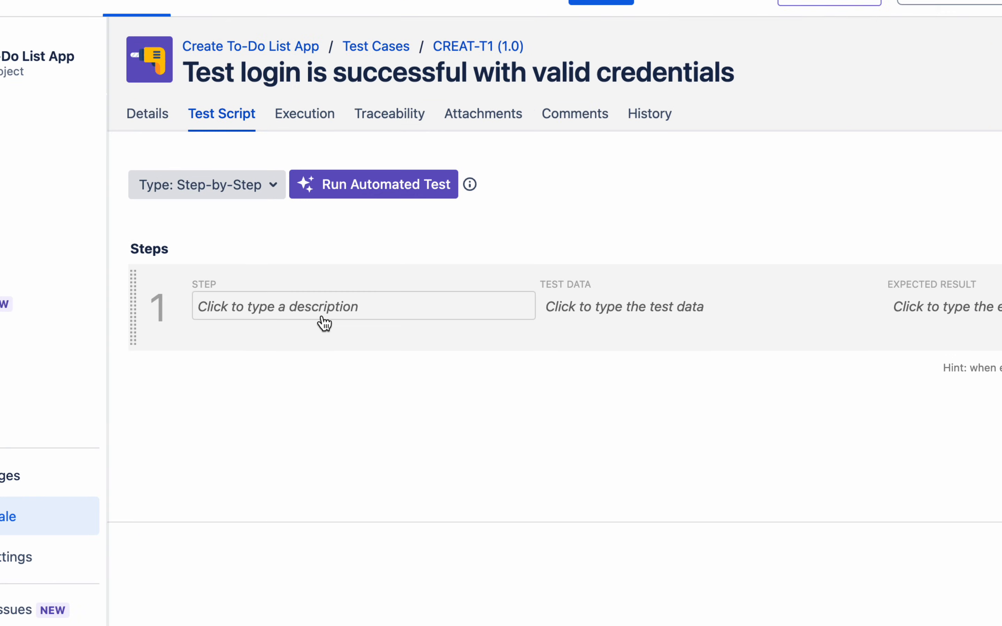
click(323, 317)
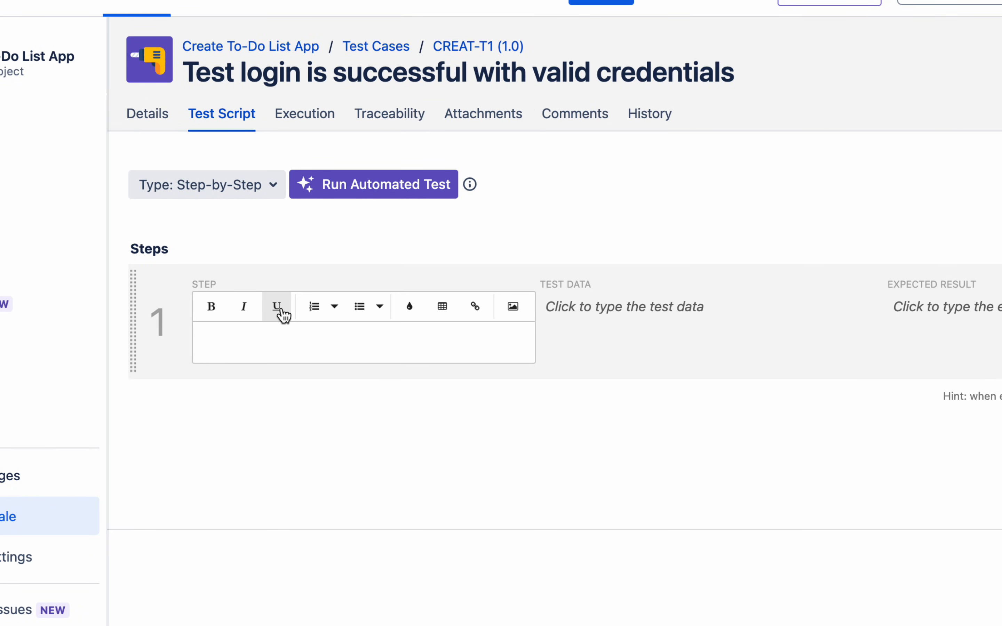
text(U)
key(BackSpace)
text(User n)
key(BackSpace)
key(BackSpace)
key(BackSpace)
key(BackSpace)
key(BackSpace)
key(BackSpace)
text(Navit)
key(BackSpace)
text(gate to the login page https:/)
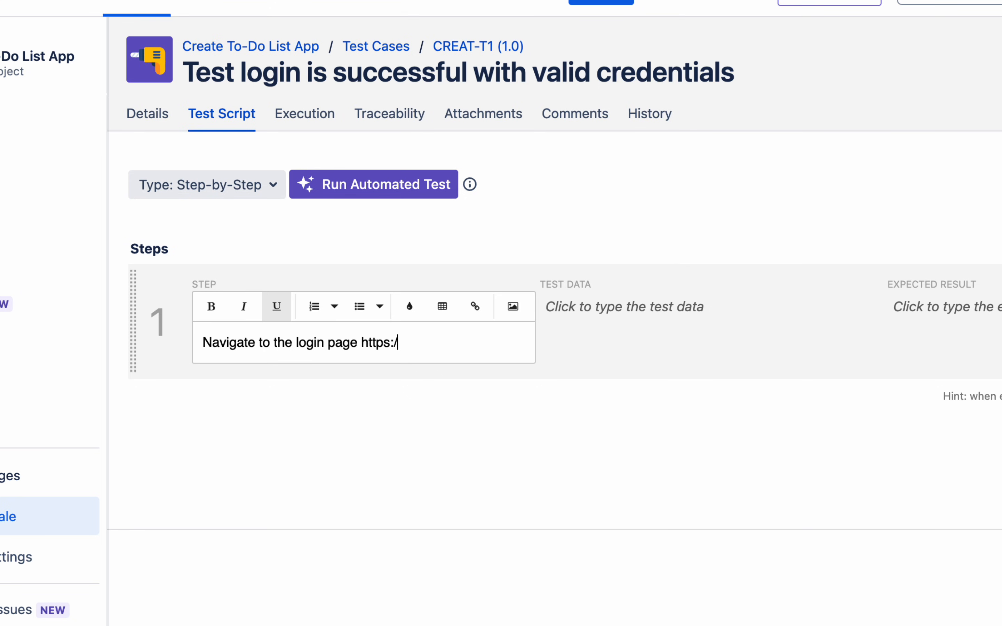
text(/example.com/login)
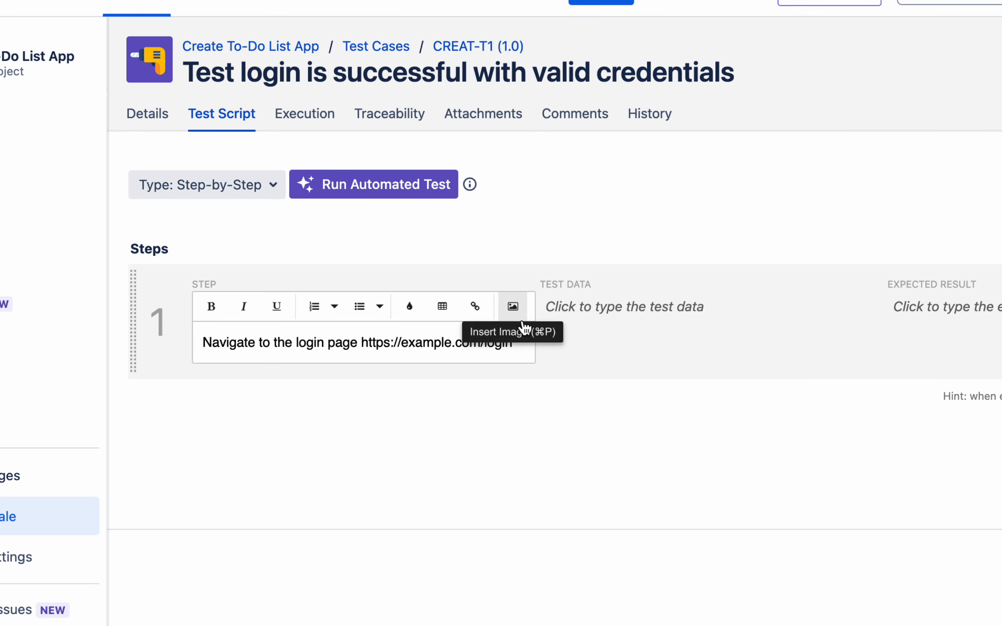
click(646, 341)
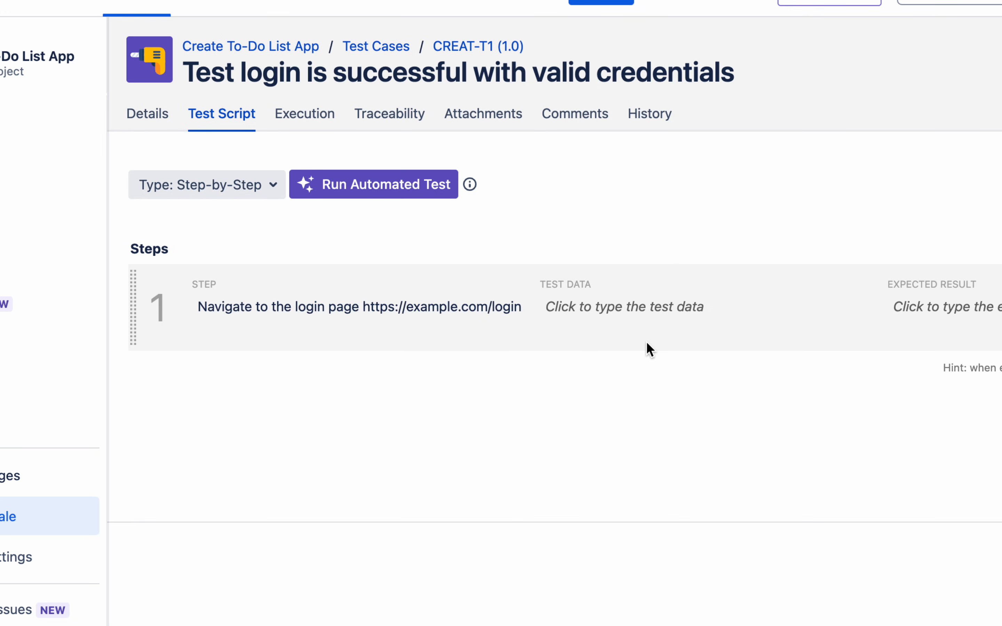
- Give step 1 the expected result 'login page appears' and add step 2
click(656, 318)
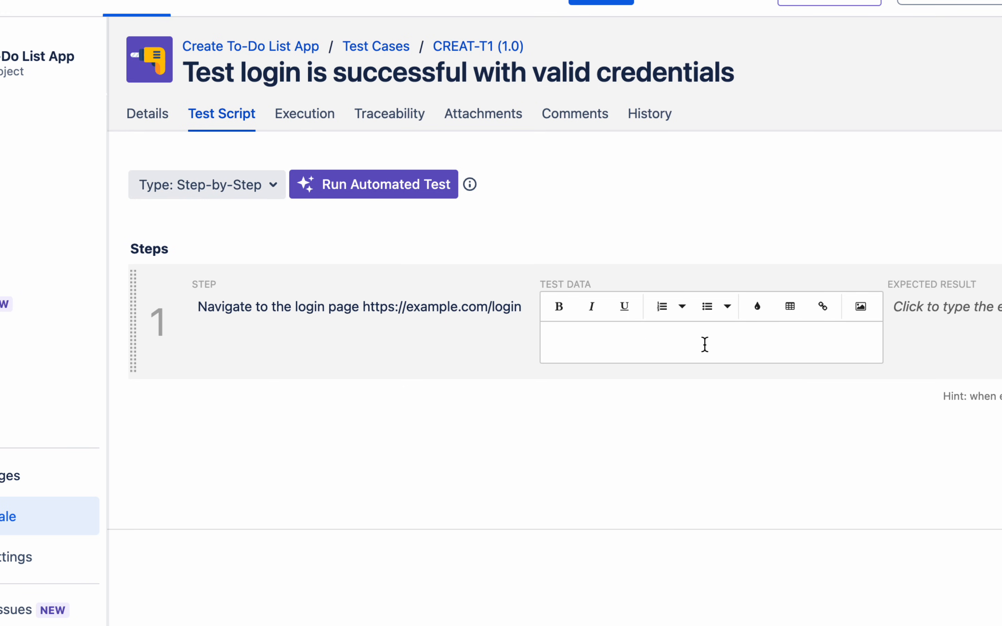
click(926, 325)
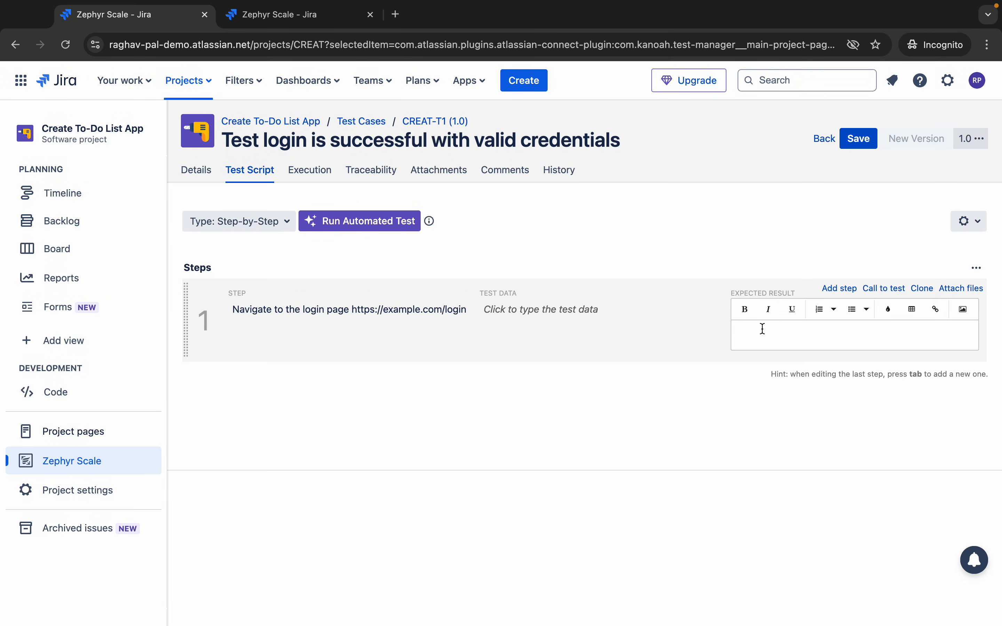
text(login page pa)
key(BackSpace)
key(BackSpace)
key(BackSpace)
key(BackSpace)
text(appears)
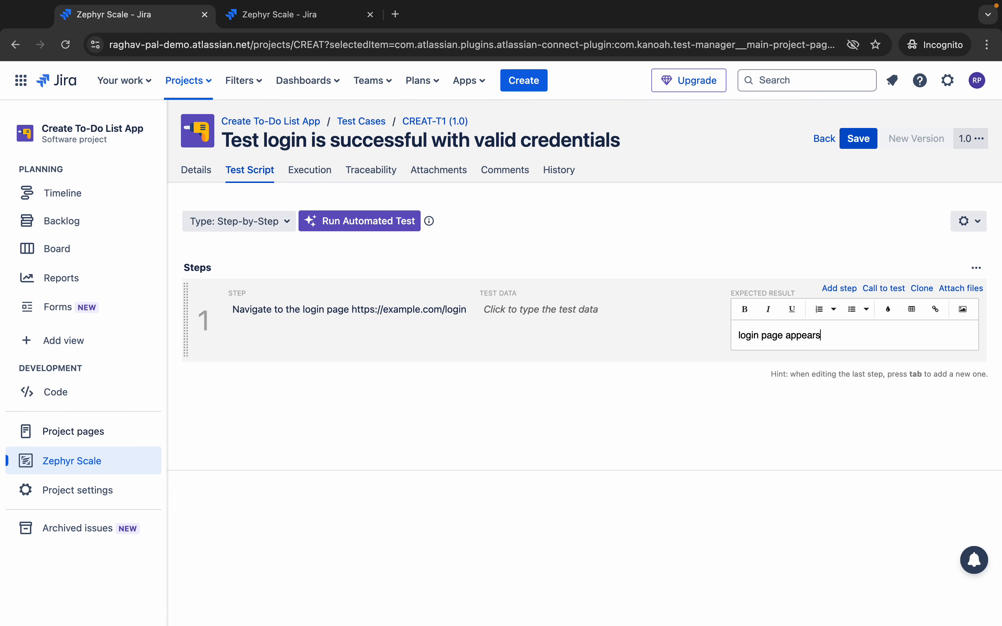
key(Tab)
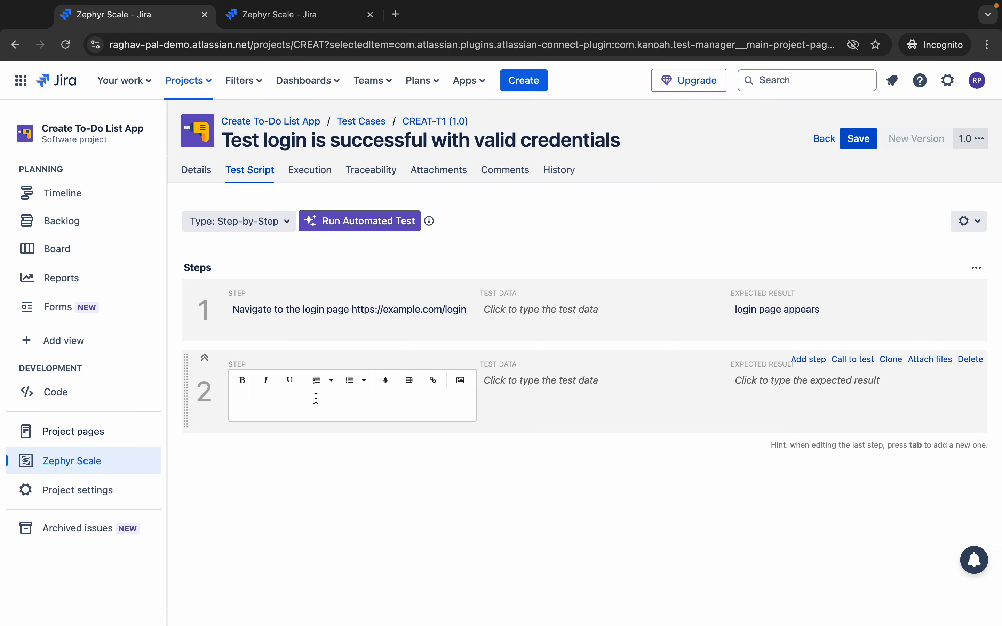
- Add step 2 'Enter valid username and password' with a username/password test-data table, expecting 'credentials are added'
text(Enter valid)
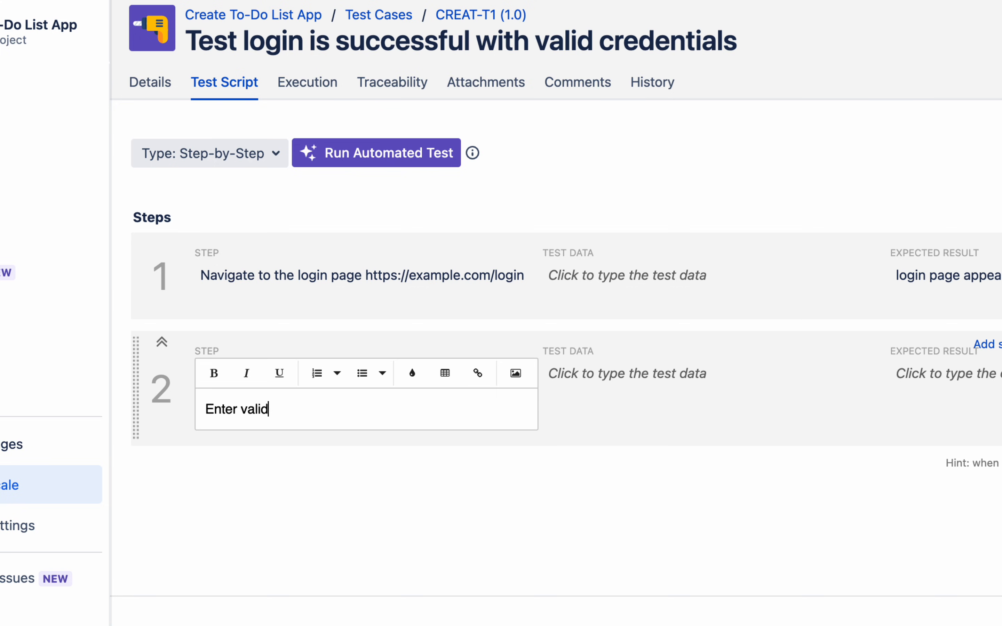
text( username and )
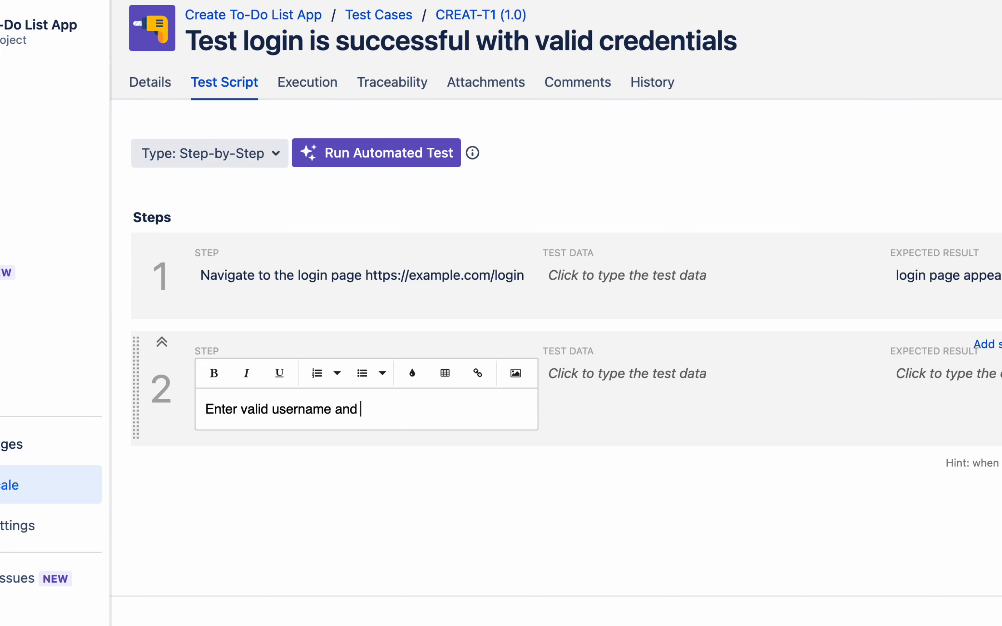
text(password)
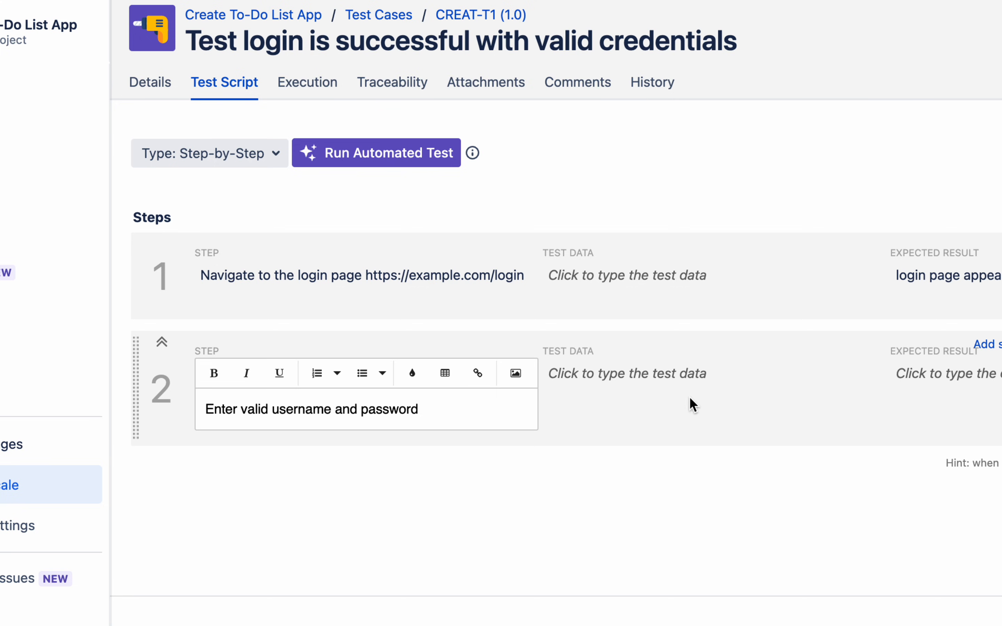
click(690, 405)
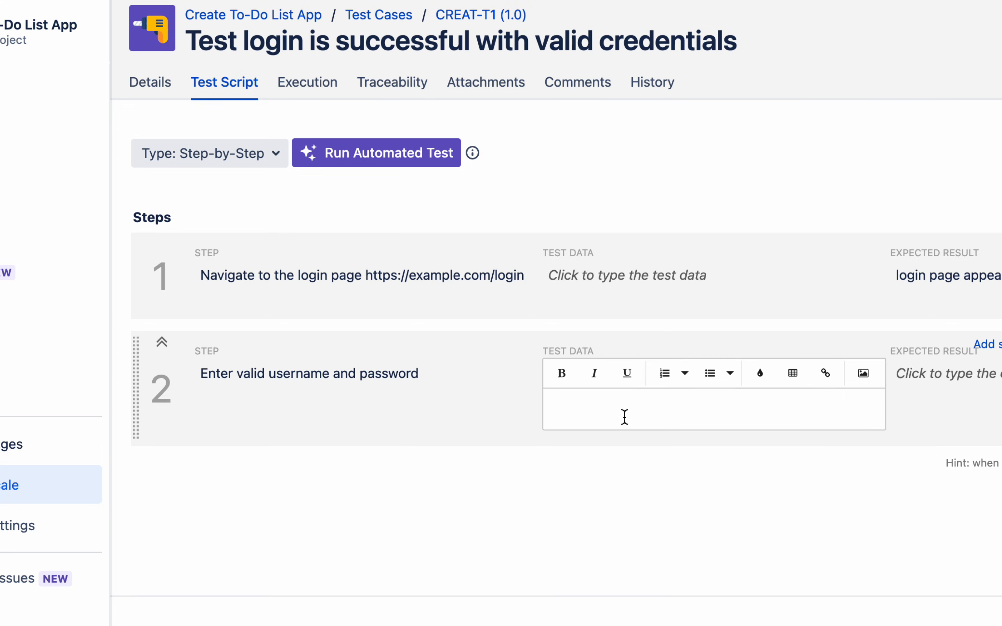
click(792, 374)
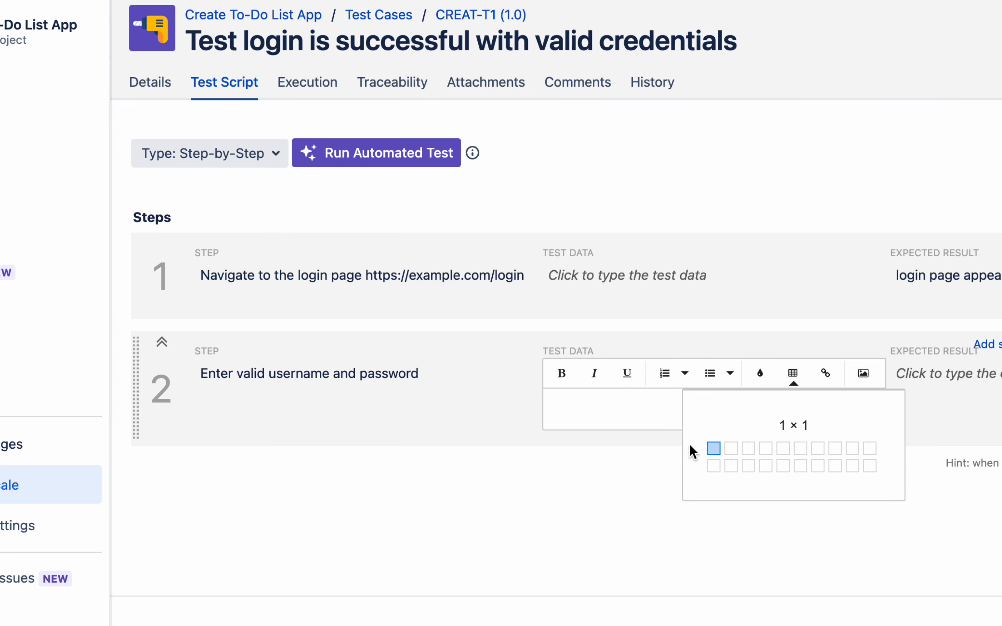
click(714, 466)
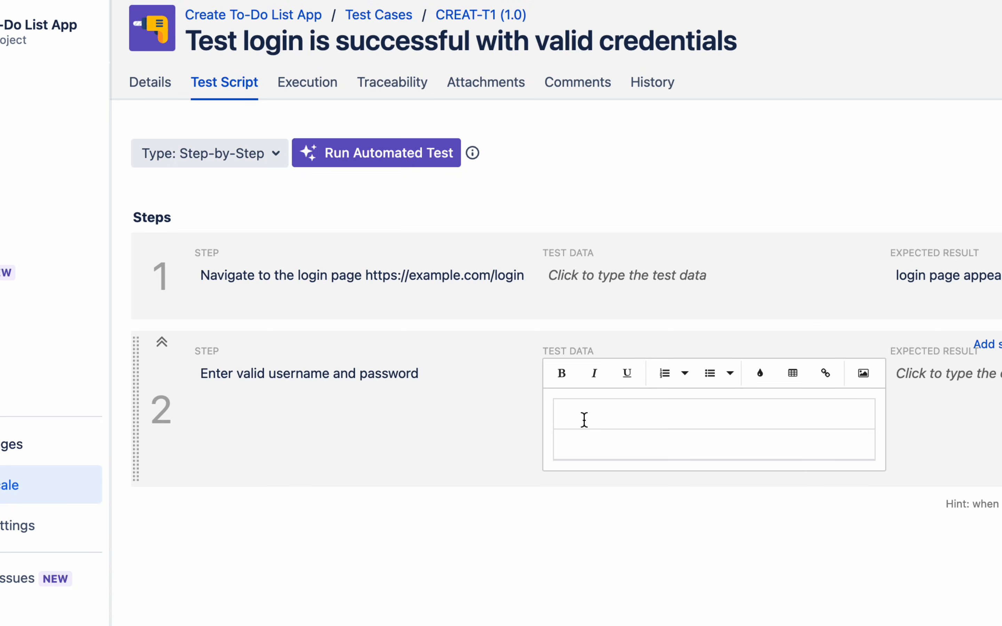
text(admin)
key(Tab)
text(admin123)
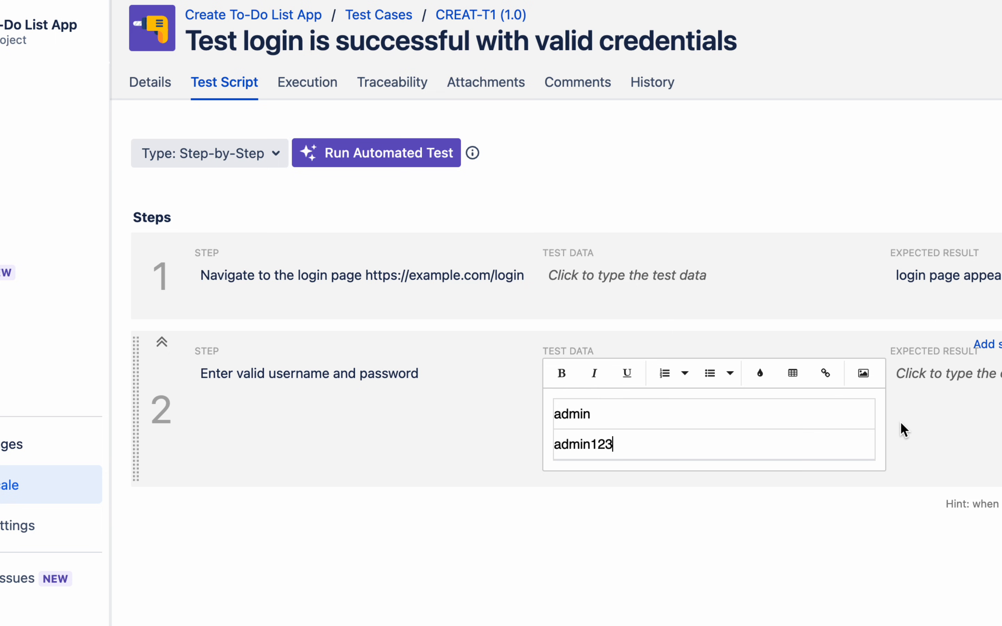
click(861, 424)
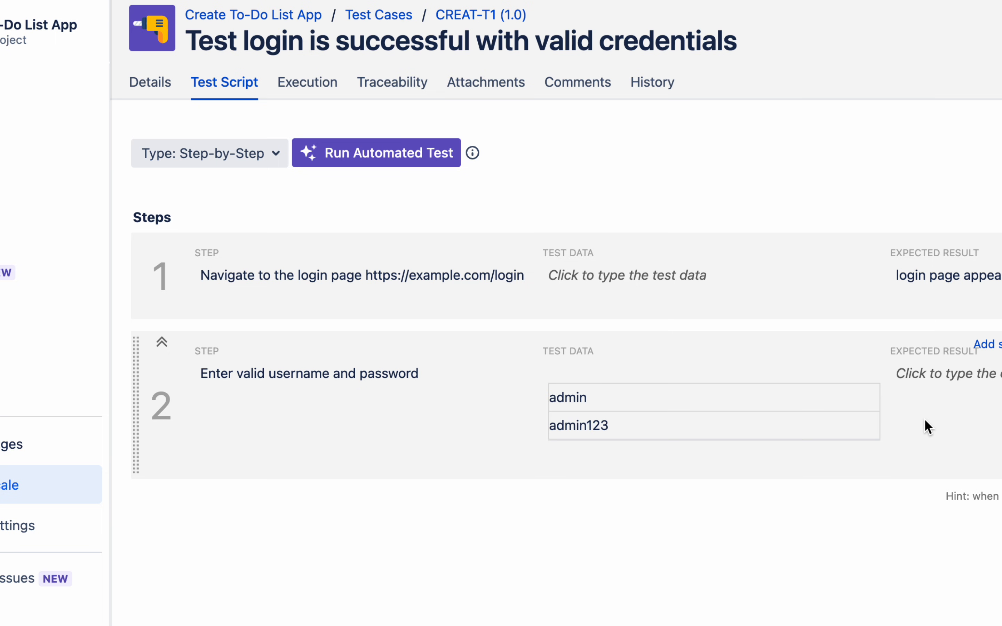
click(903, 379)
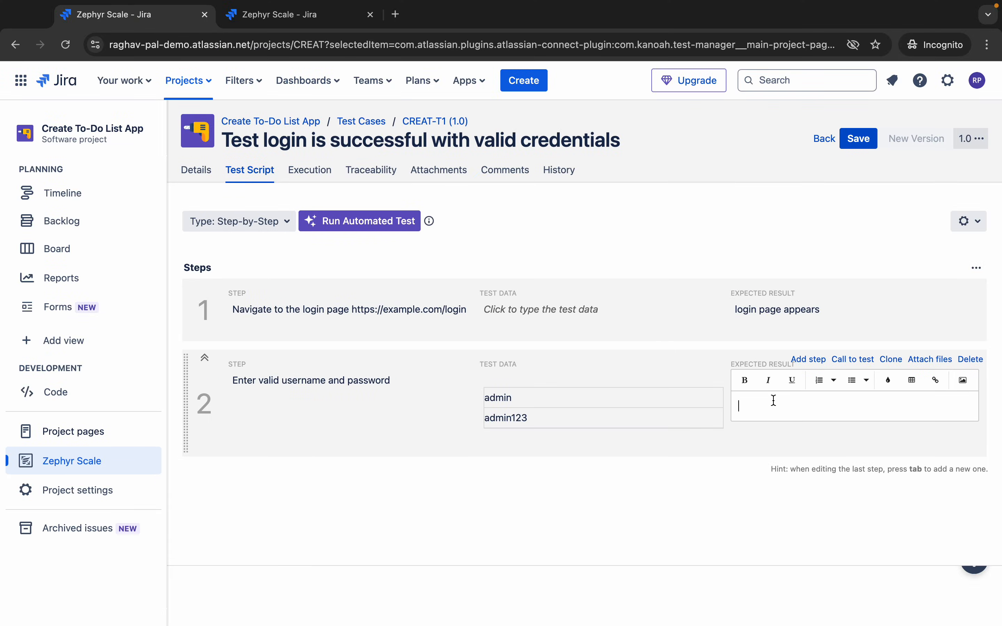
text(credentials are adde)
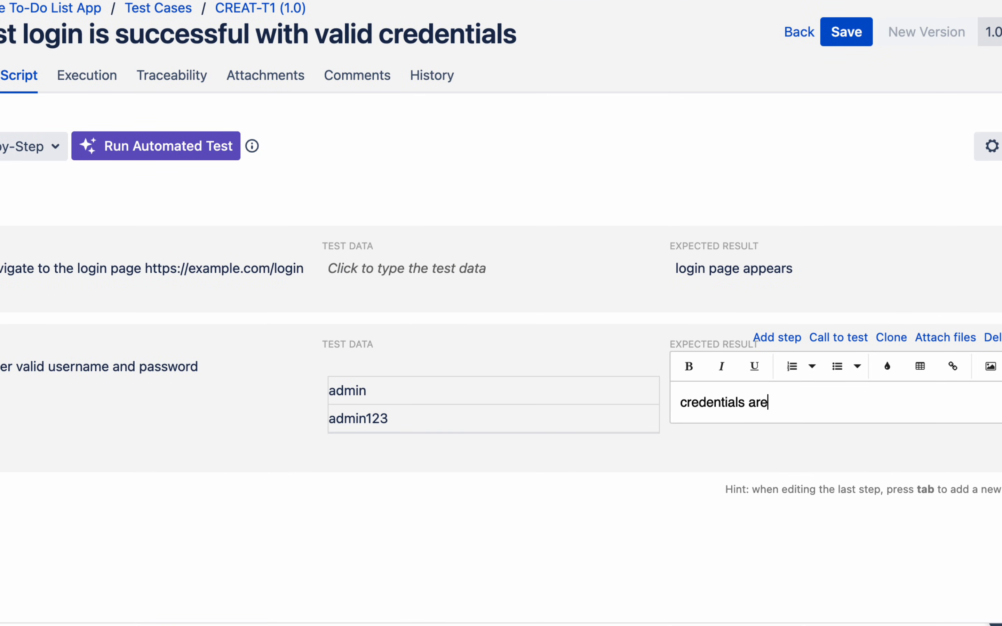
text(d)
key(Tab)
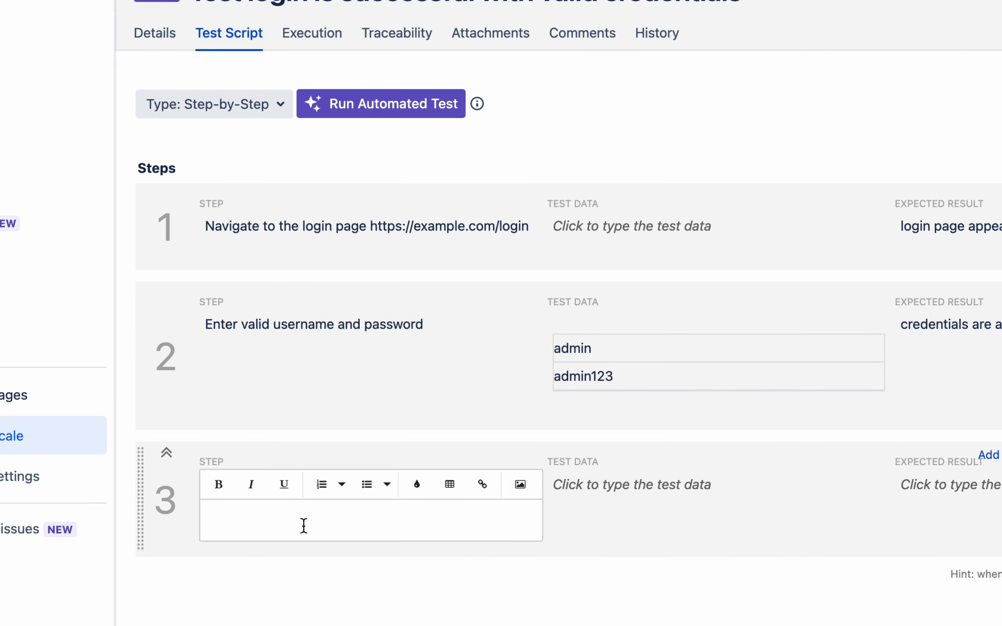
- Add step 3 'Click on login button' with expected result 'user is navigated to the home page'
text(Click on login bu)
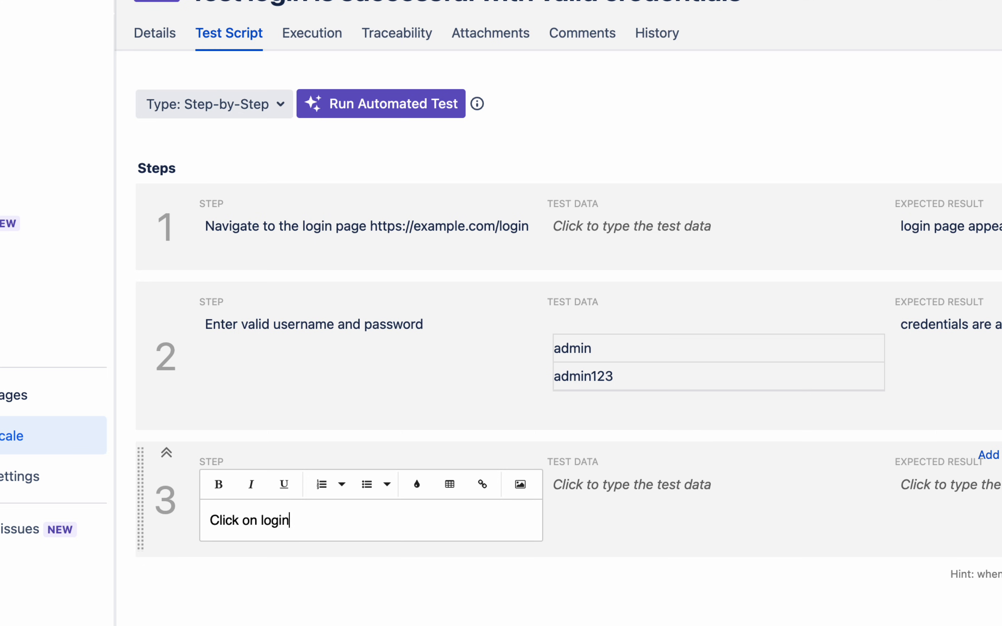
text(tton)
key(Tab)
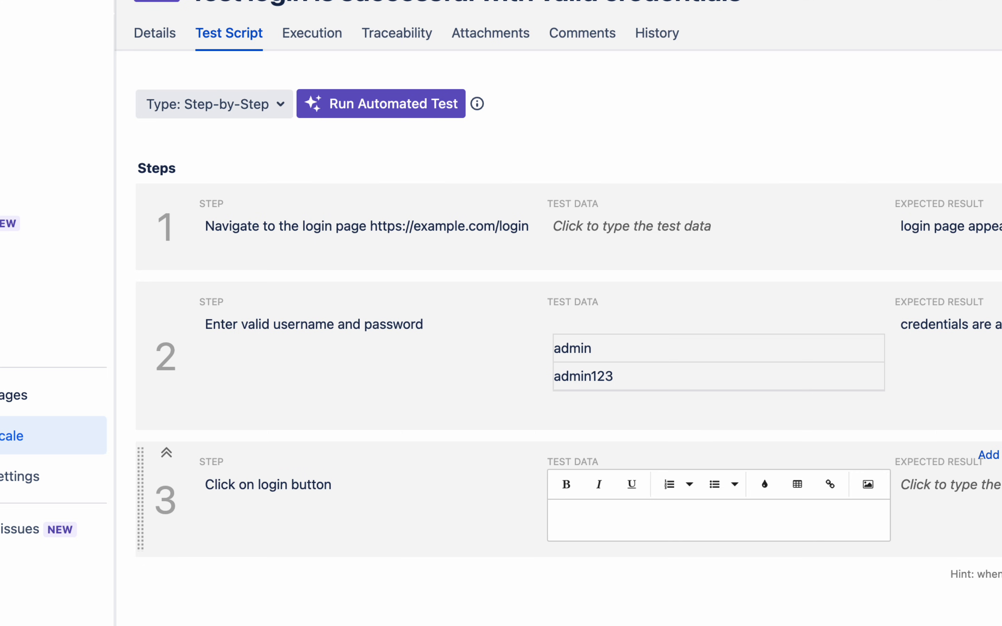
key(Tab)
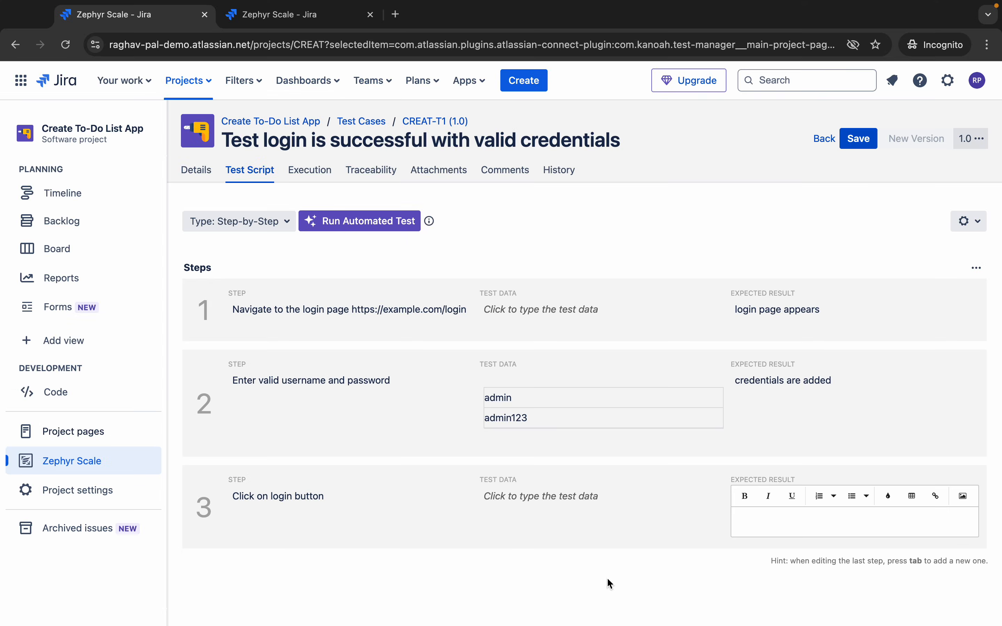
text(user is nav)
text(igated to)
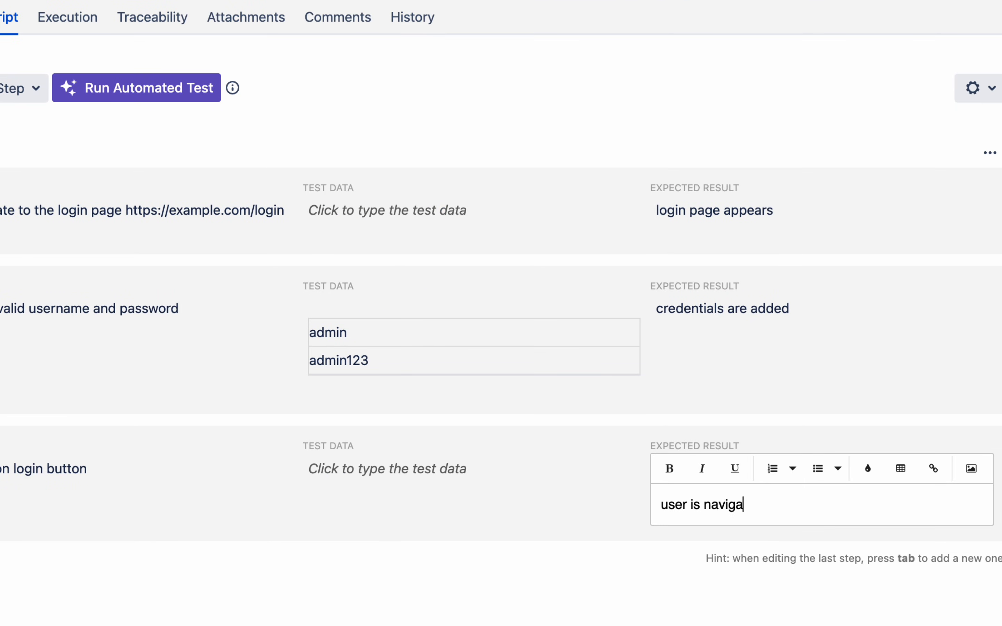
text( the home page)
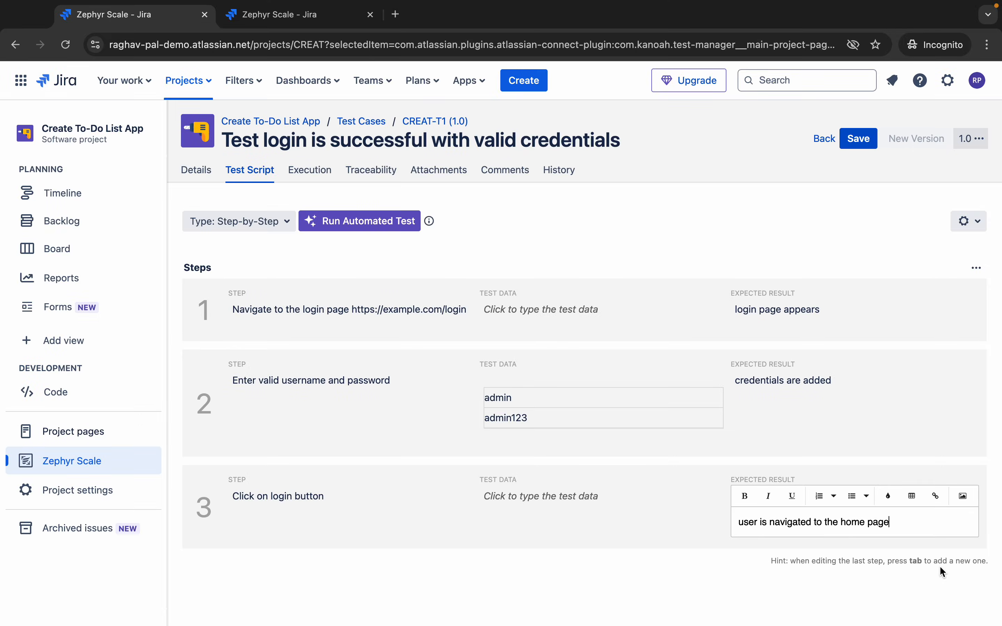
click(939, 566)
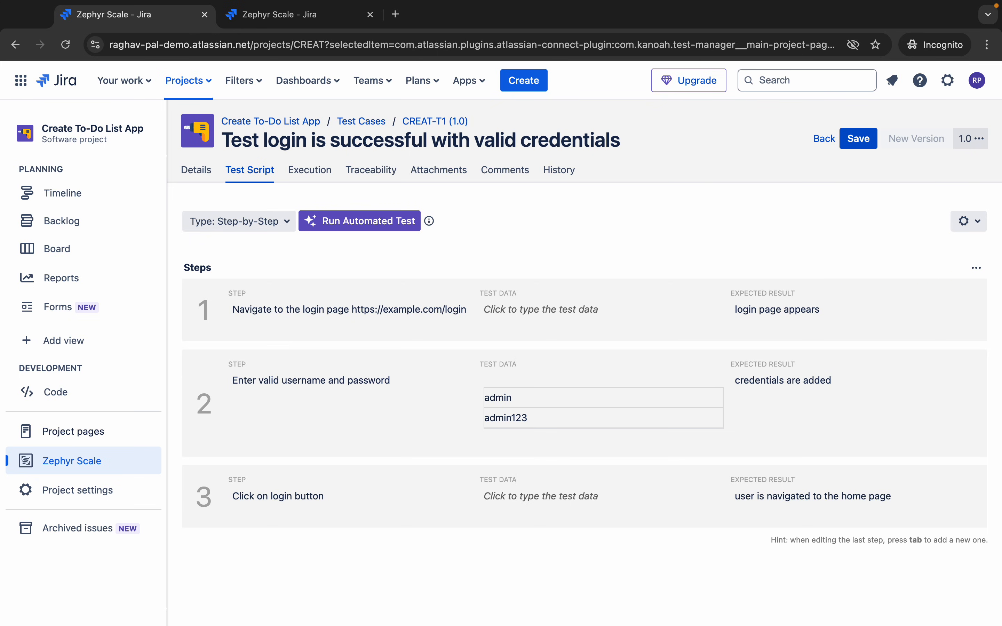
click(969, 222)
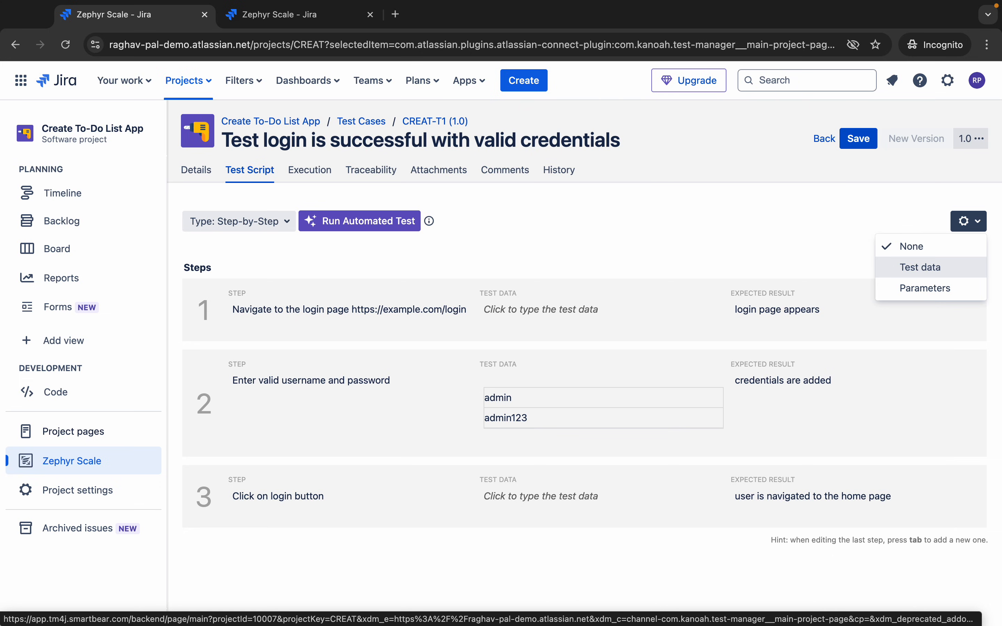
- Save CREAT-T1 and switch to the 'Demo - Zephyr for Jira' outline slide
click(799, 240)
click(859, 139)
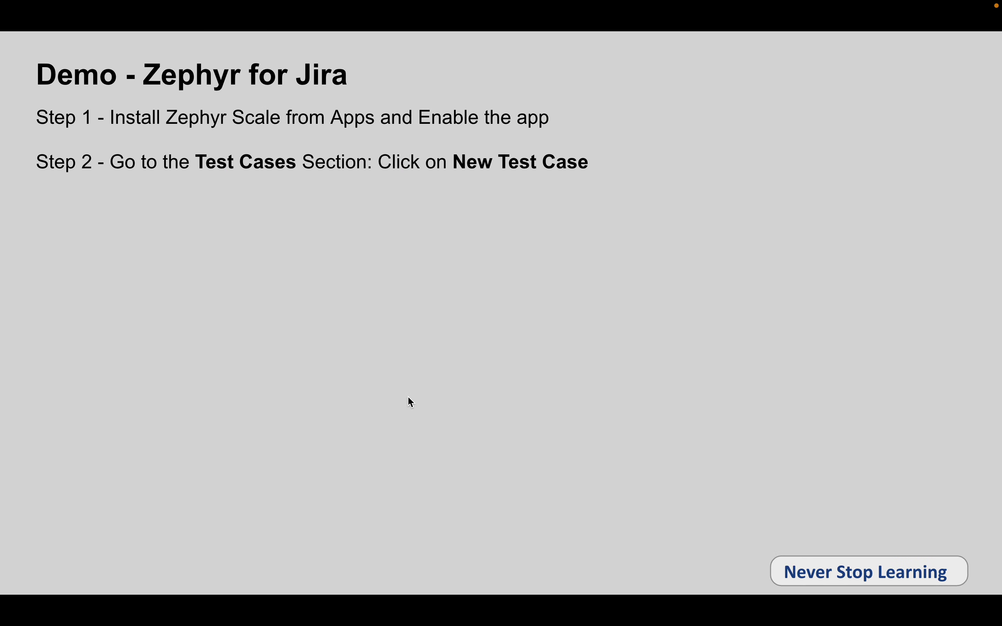
click(523, 321)
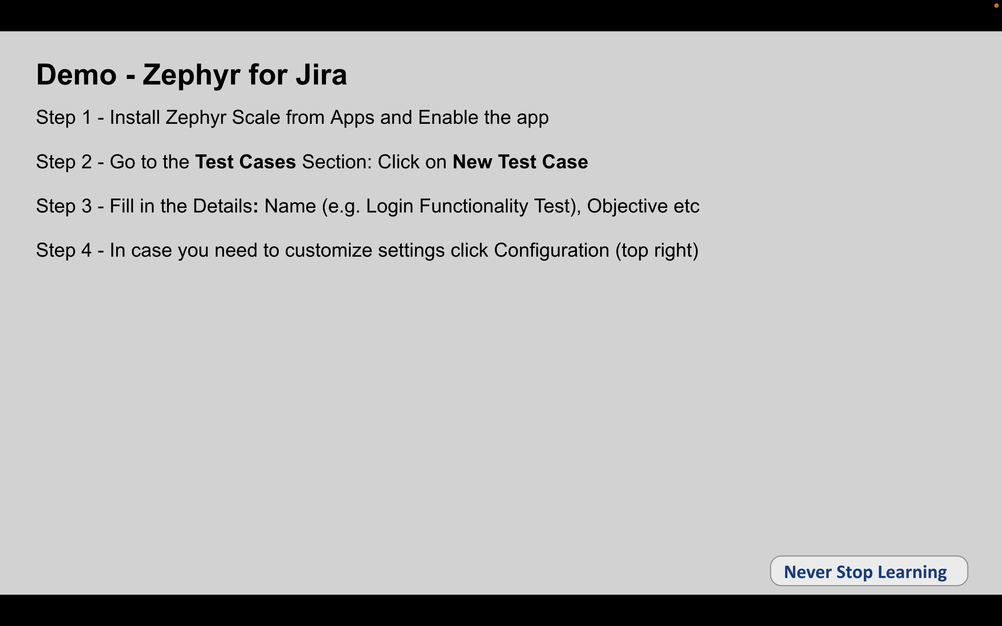
- Reveal outline Steps 5 'Add Test Steps and Save Test' and 6 'Open Test and check all details', then return to Jira
key(Right)
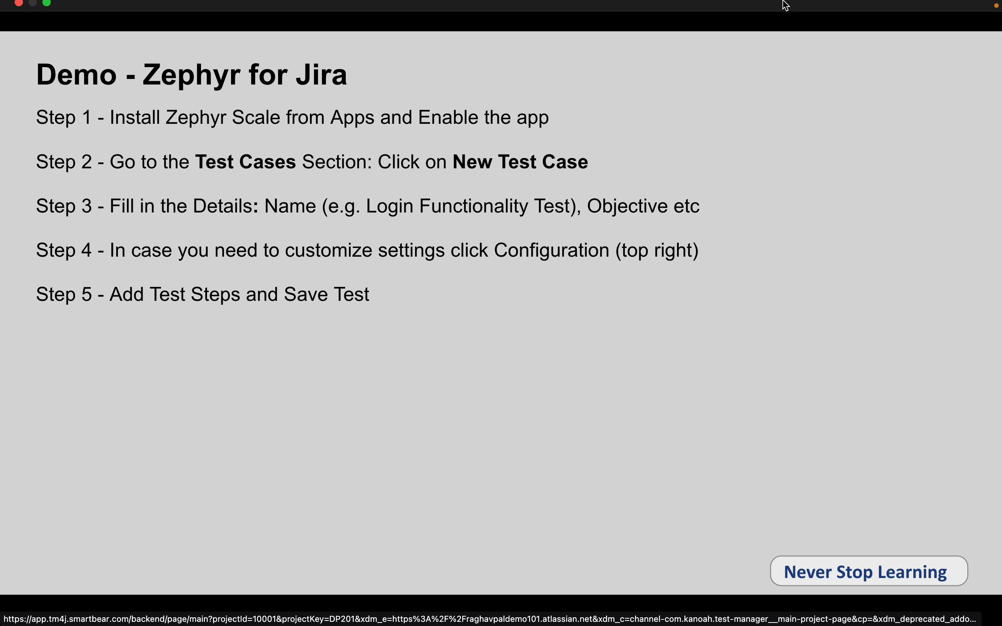
click(784, 112)
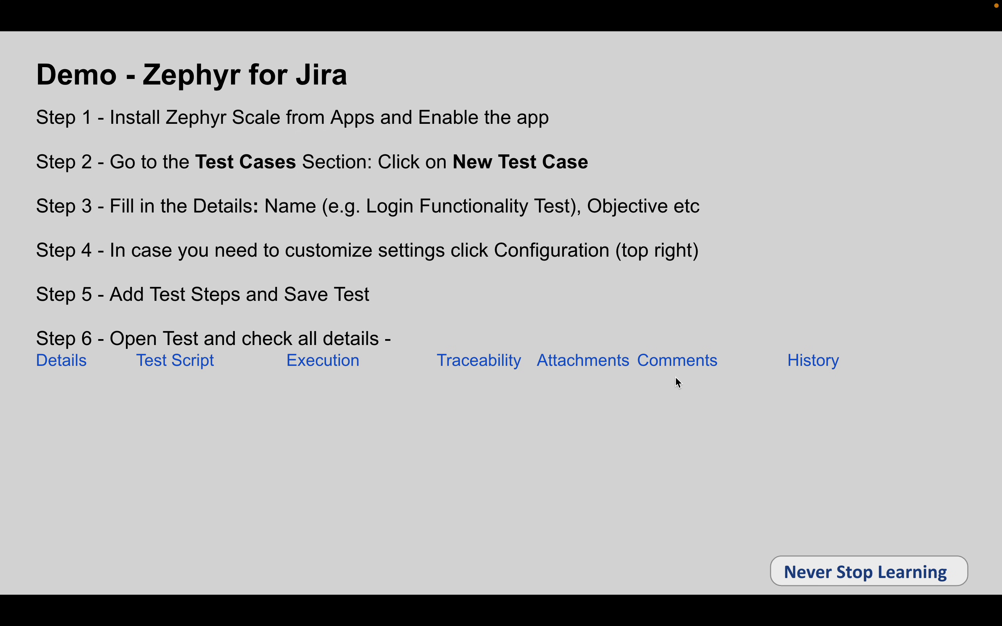
key(ctrl+Right)
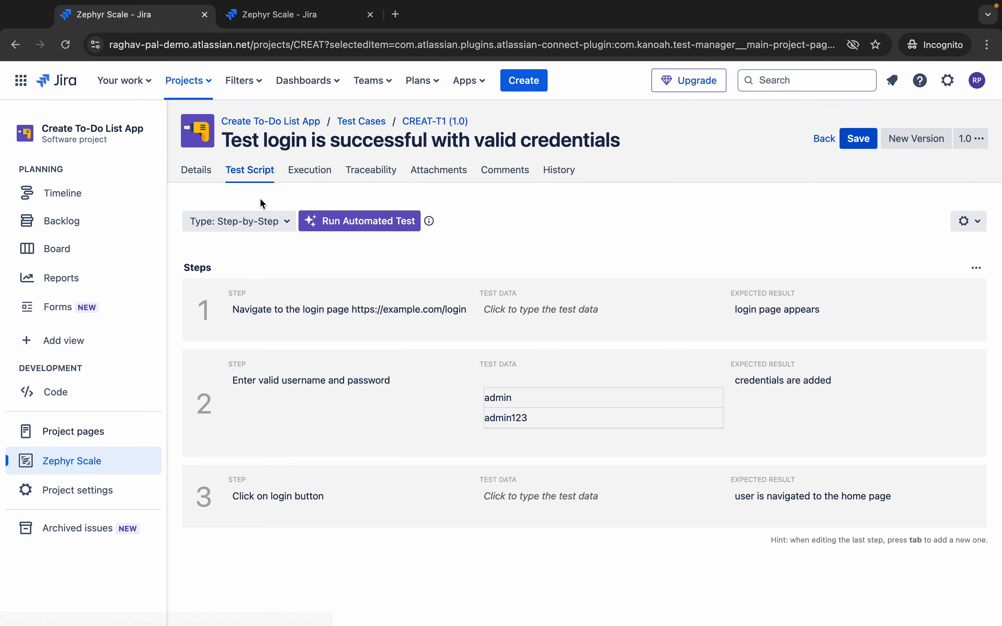
- Confirm the test case's Execution and Traceability tabs are empty, then go to the CREAT Sprint 3 board
mouse_move(294, 200)
mouse_down()
mouse_move(476, 253)
mouse_move(459, 245)
mouse_up()
click(312, 174)
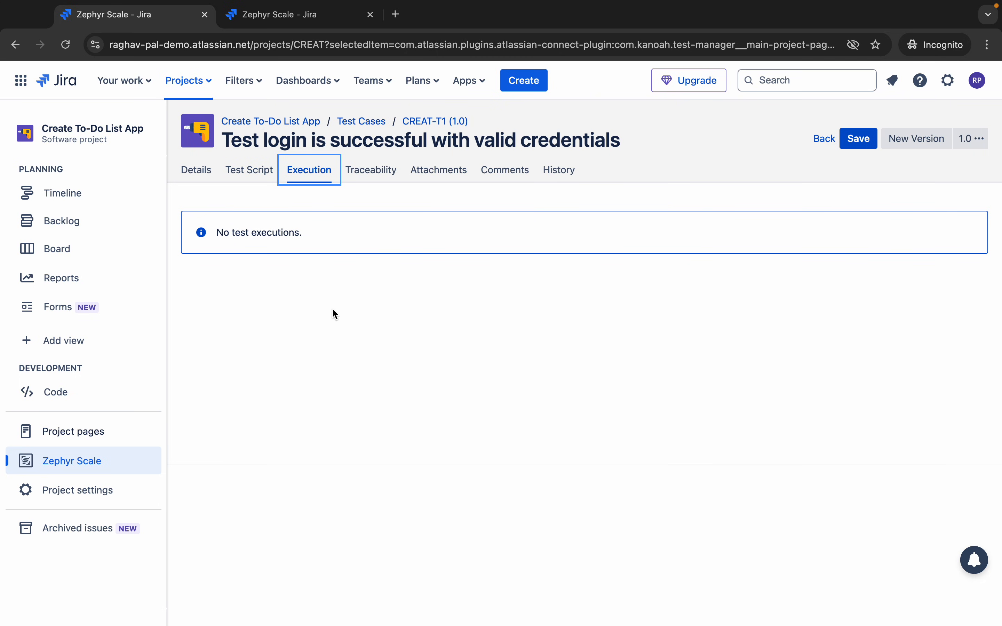
click(390, 172)
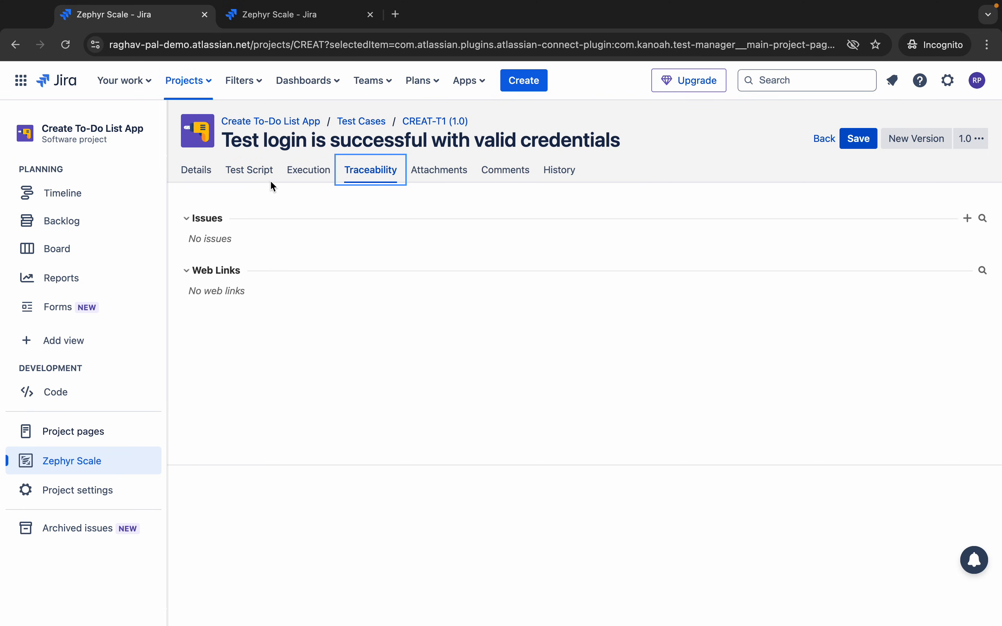
click(60, 248)
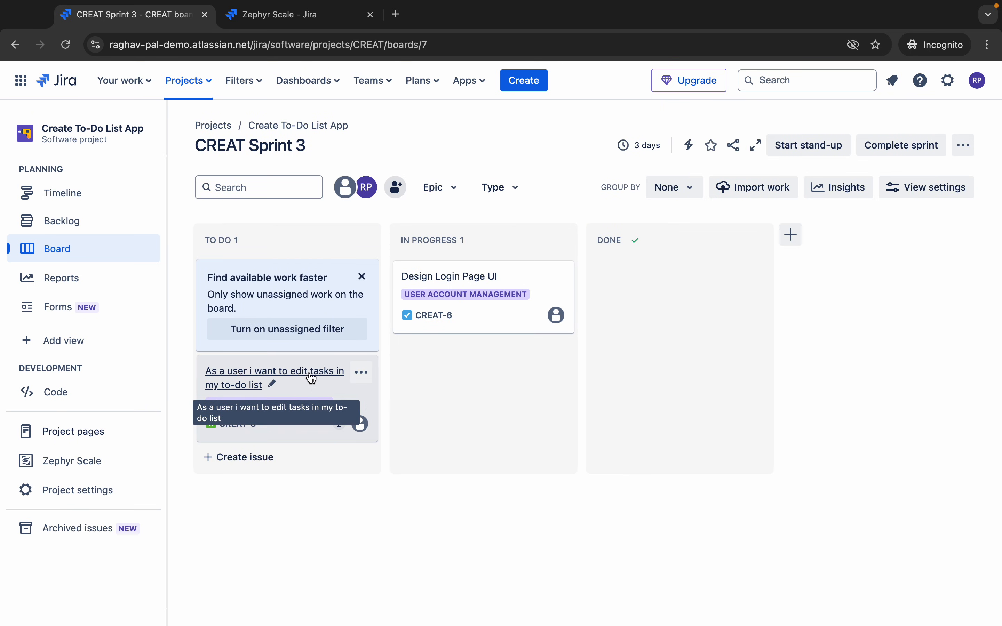
- Open CREAT-6 'Design Login Page UI', add its Zephyr Scale section, and choose to link an existing test case
click(470, 283)
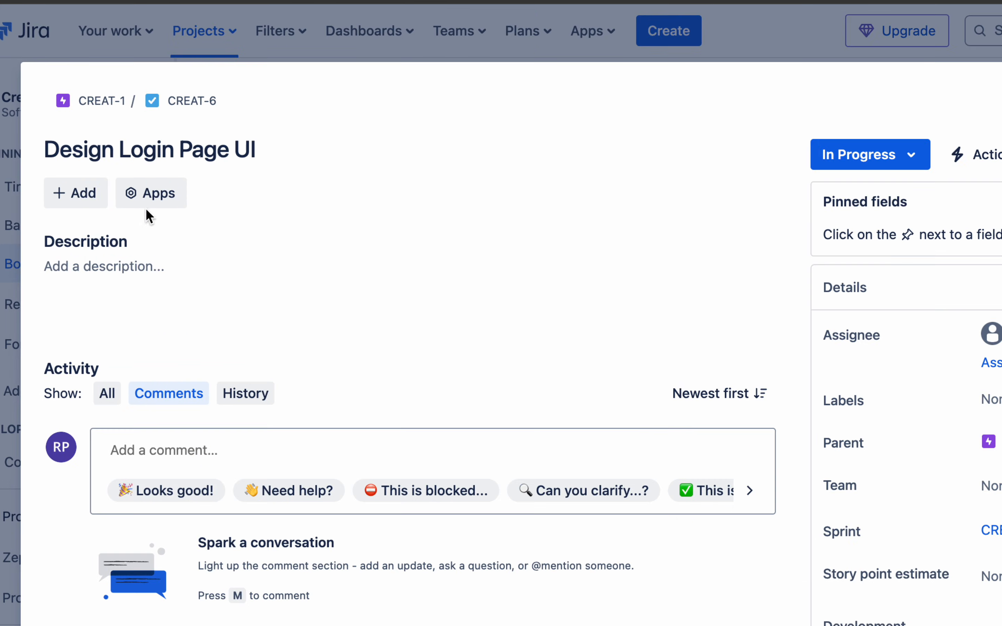
click(148, 205)
click(193, 246)
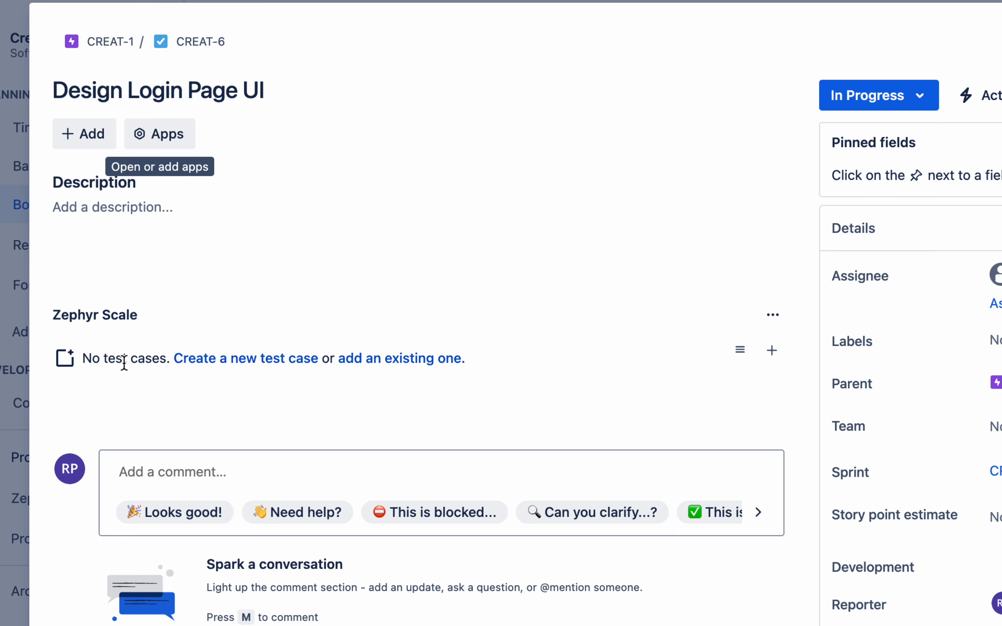
mouse_move(160, 341)
mouse_down()
mouse_move(332, 398)
mouse_move(314, 390)
mouse_up()
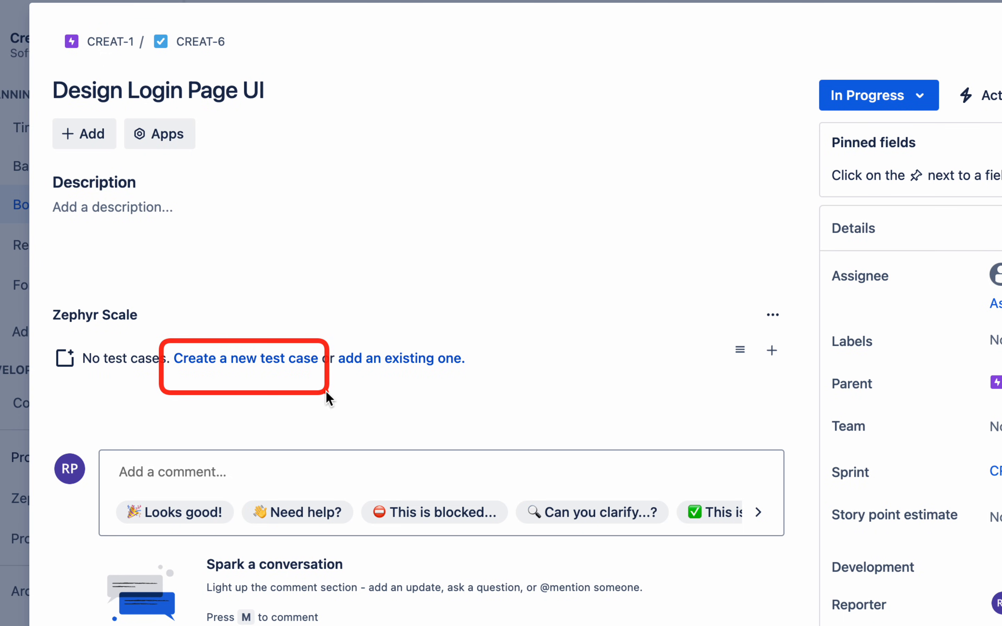
drag(325, 340, 517, 391)
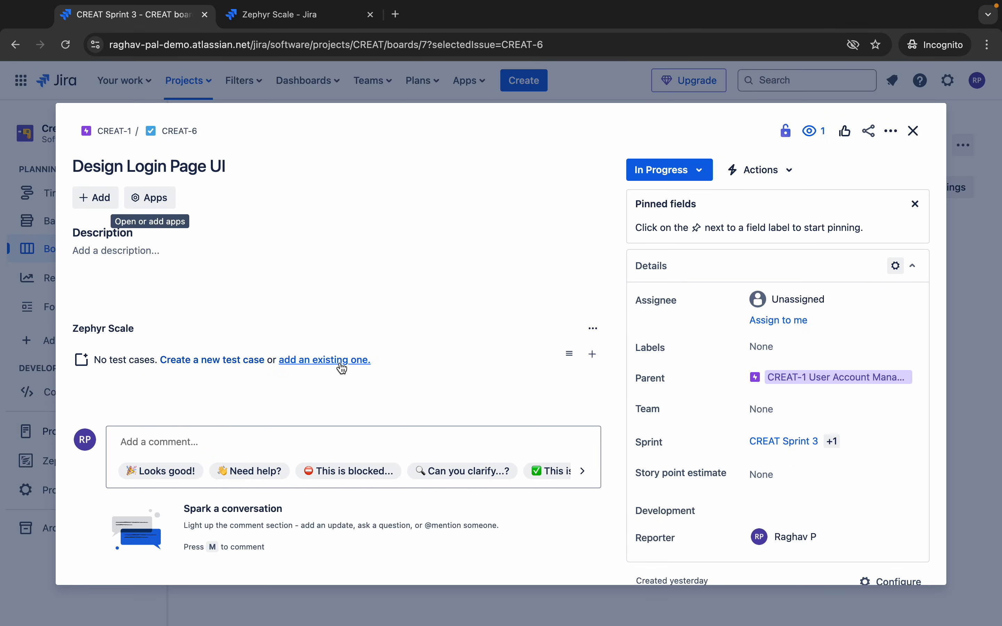
click(419, 365)
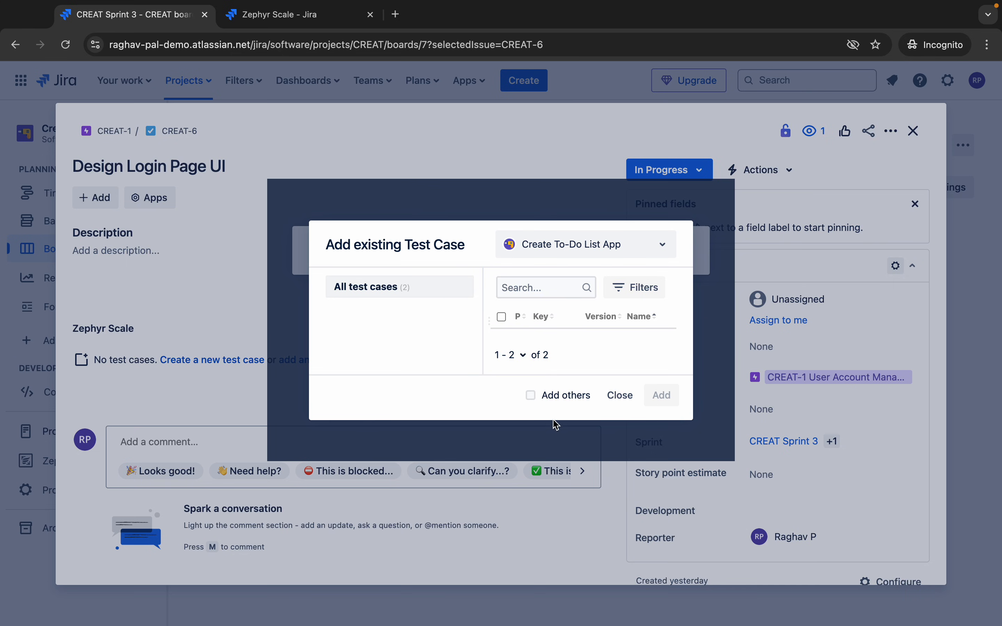
- Browse the Create To-Do List App test cases in the picker, selecting CREAT-T2, then close it
click(380, 289)
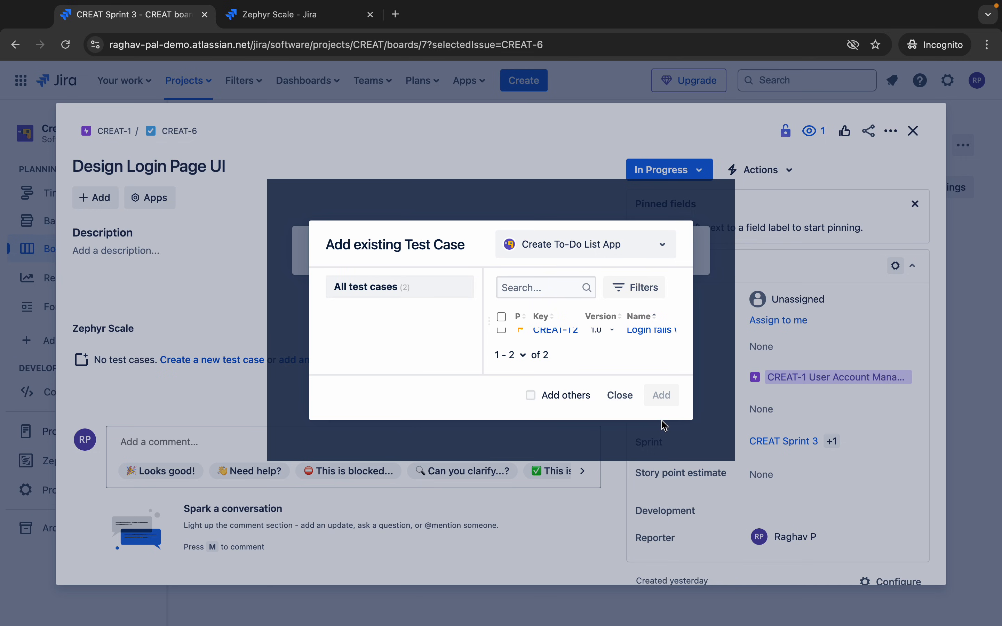
click(788, 418)
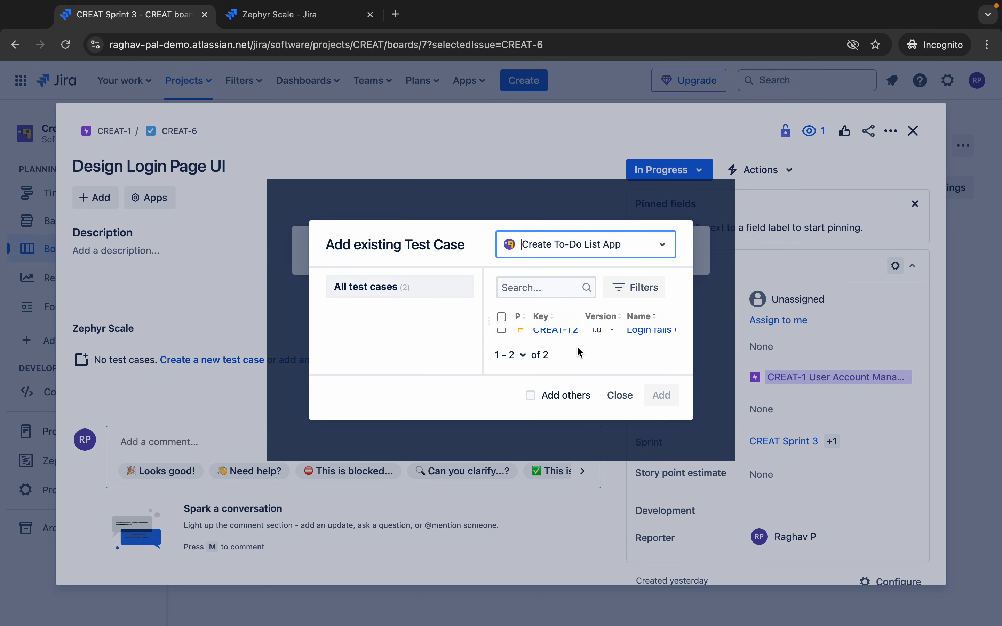
click(502, 332)
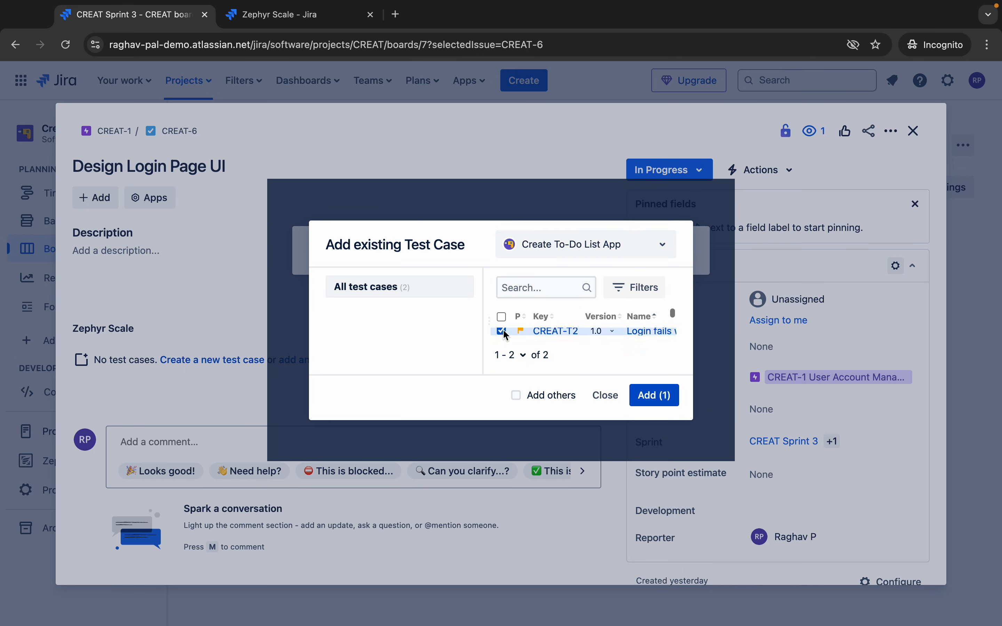
scroll(506, 335, down, 1)
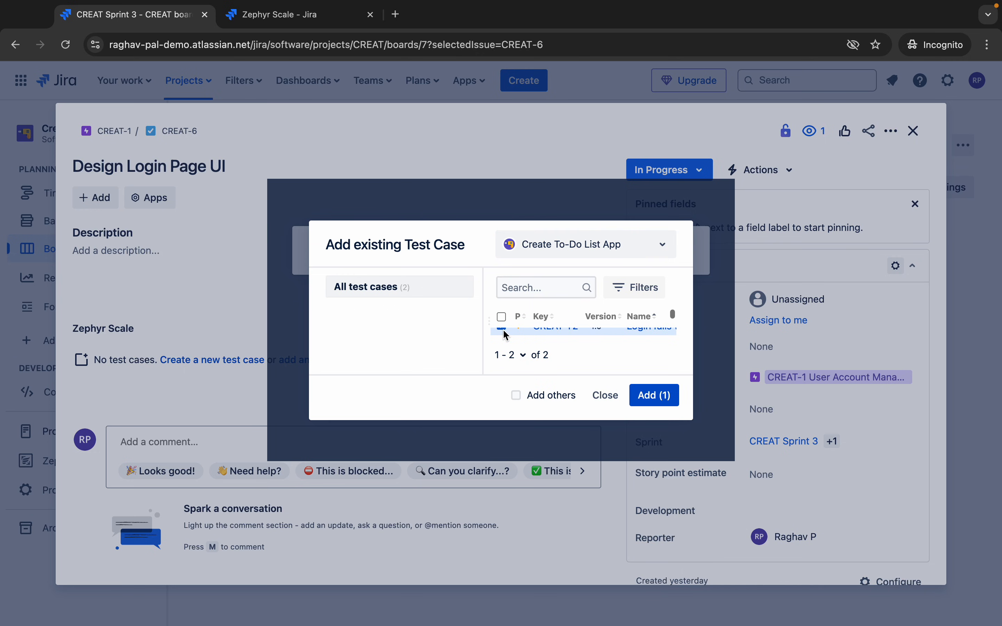
scroll(506, 335, down, 1)
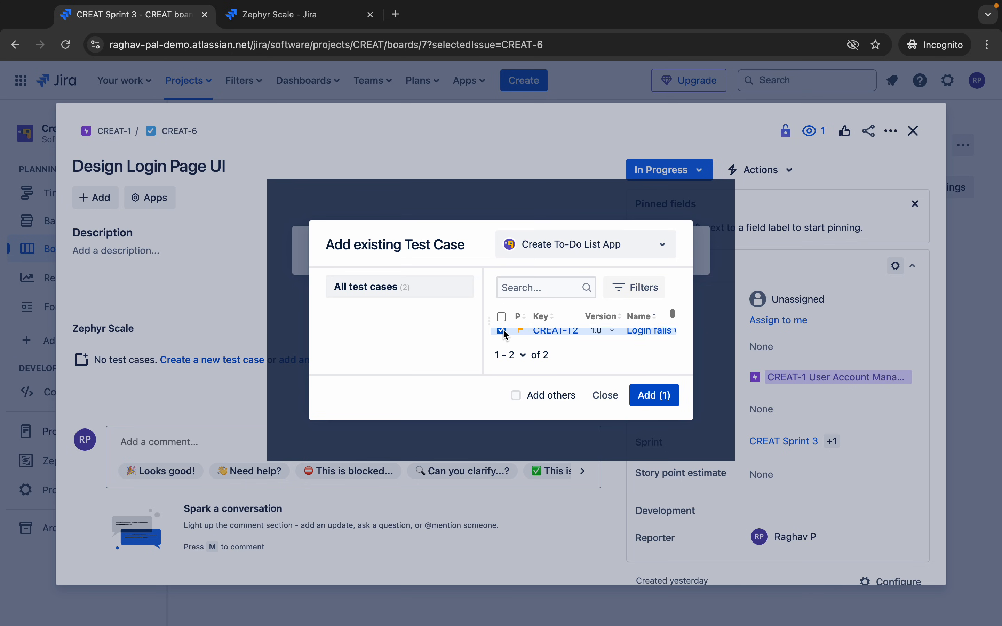
click(619, 256)
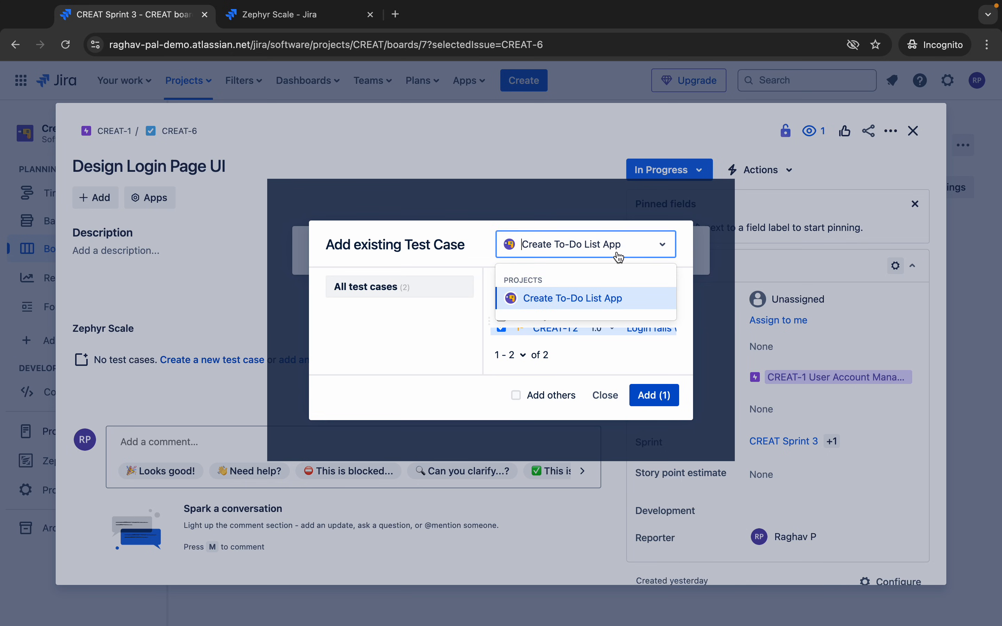
click(584, 299)
click(605, 397)
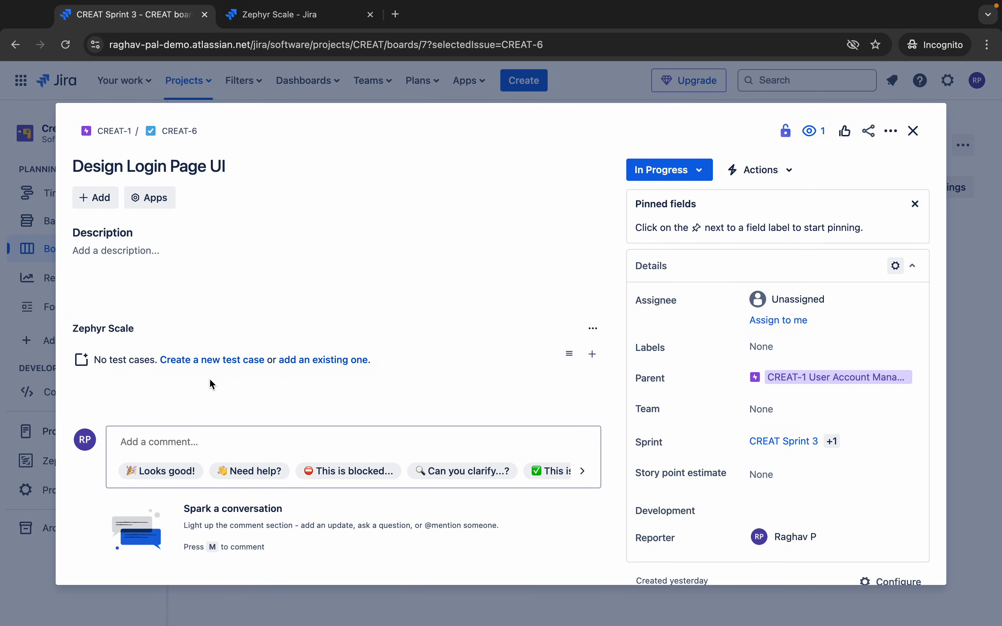
- Start a new test case and discard it, then close the picker and the issue
click(193, 367)
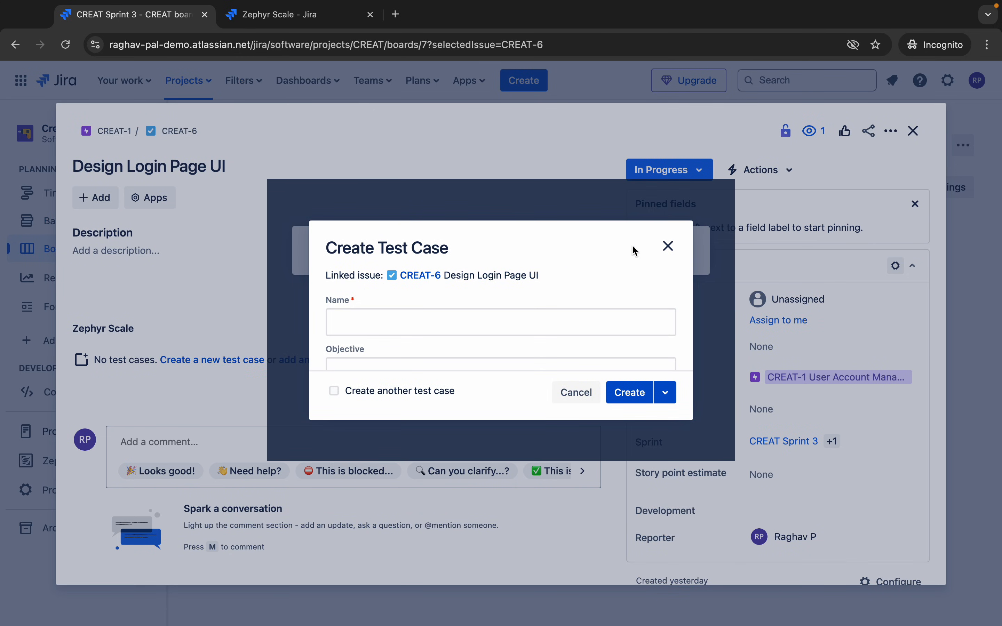
click(669, 246)
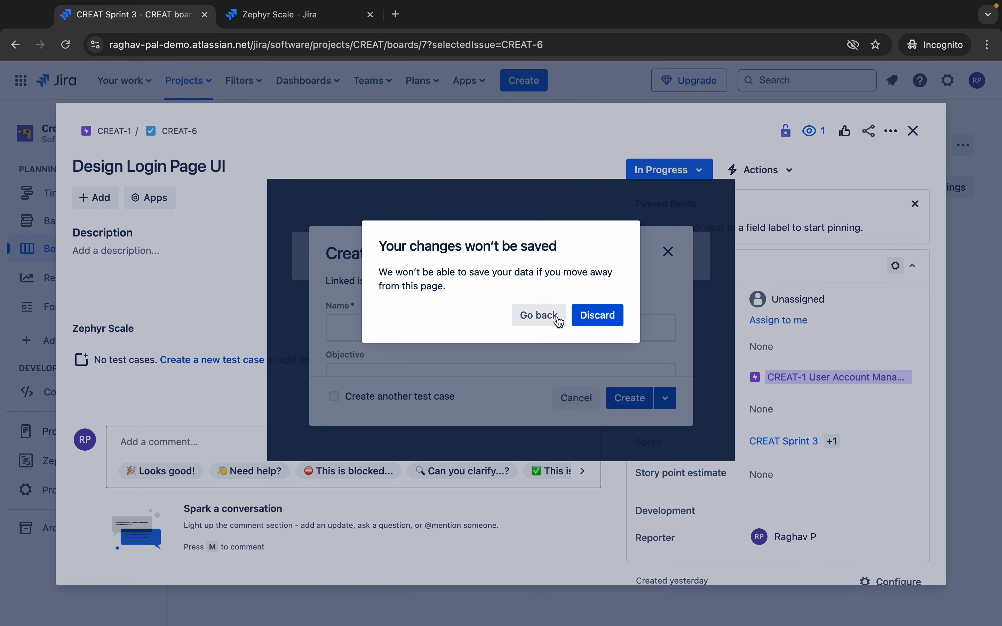
click(605, 320)
click(322, 360)
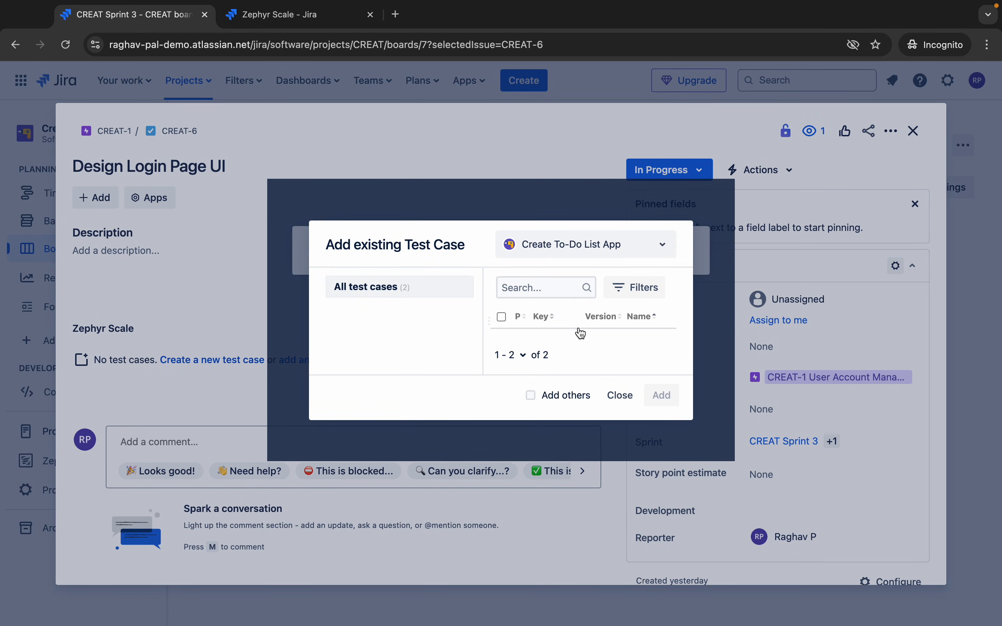
click(617, 396)
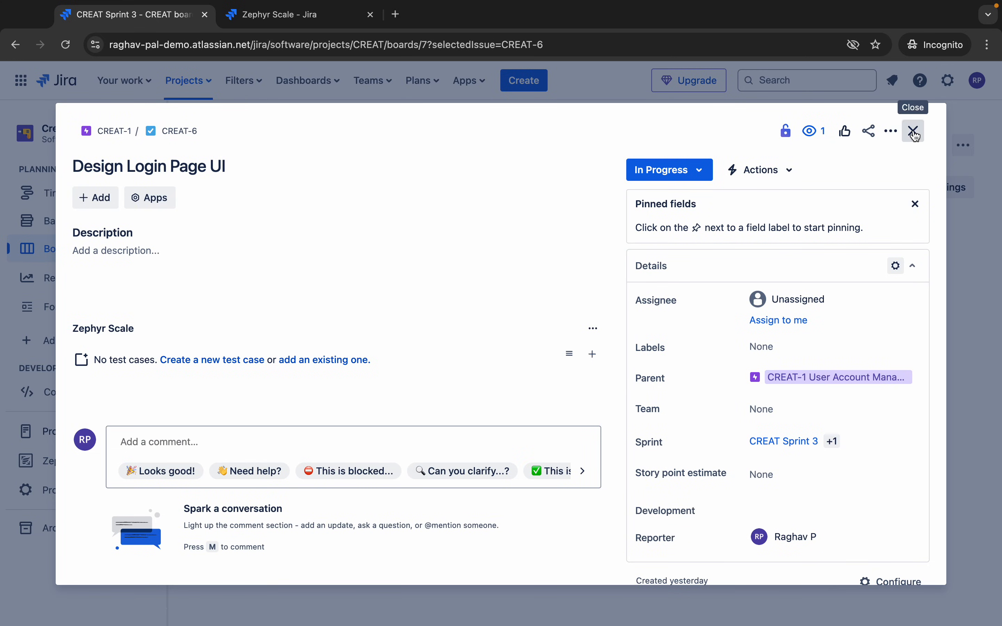
click(914, 131)
- Reopen Design Login Page UI and tick CREAT-T1 in the existing test case picker
click(455, 277)
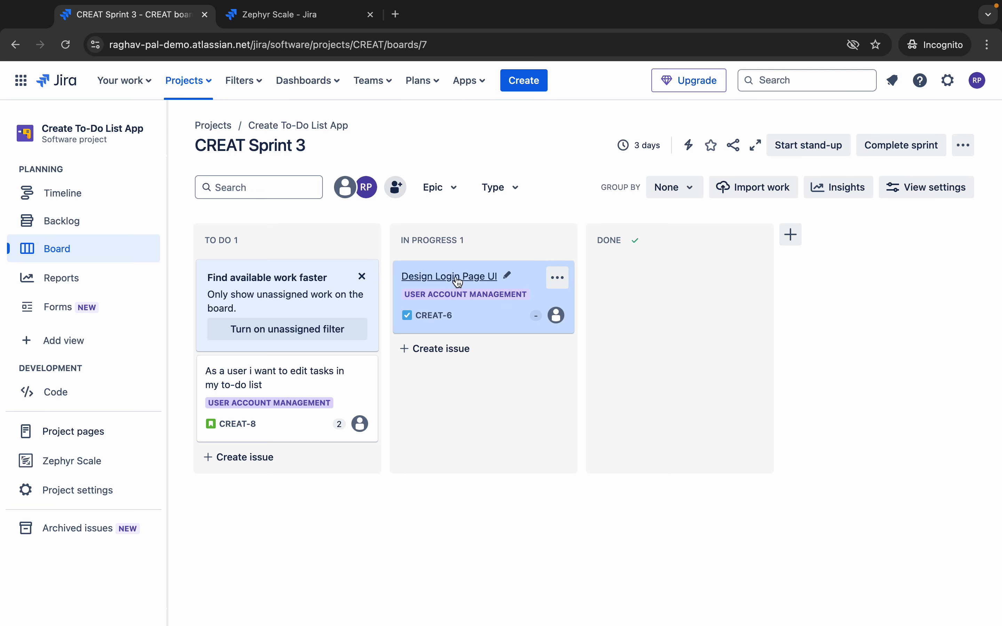
mouse_move(530, 1)
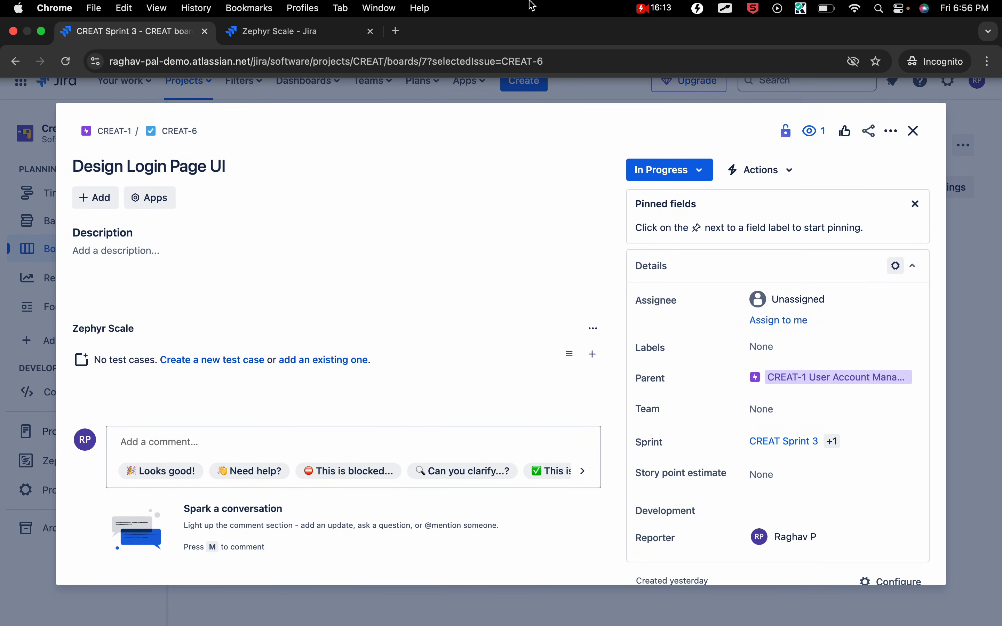
click(330, 370)
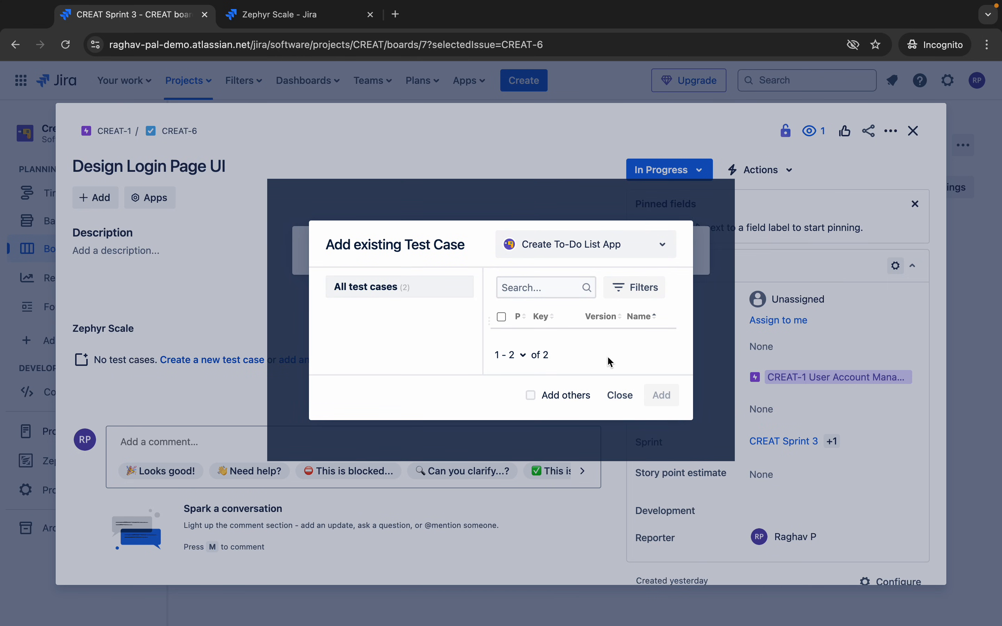
scroll(553, 323, down, 1)
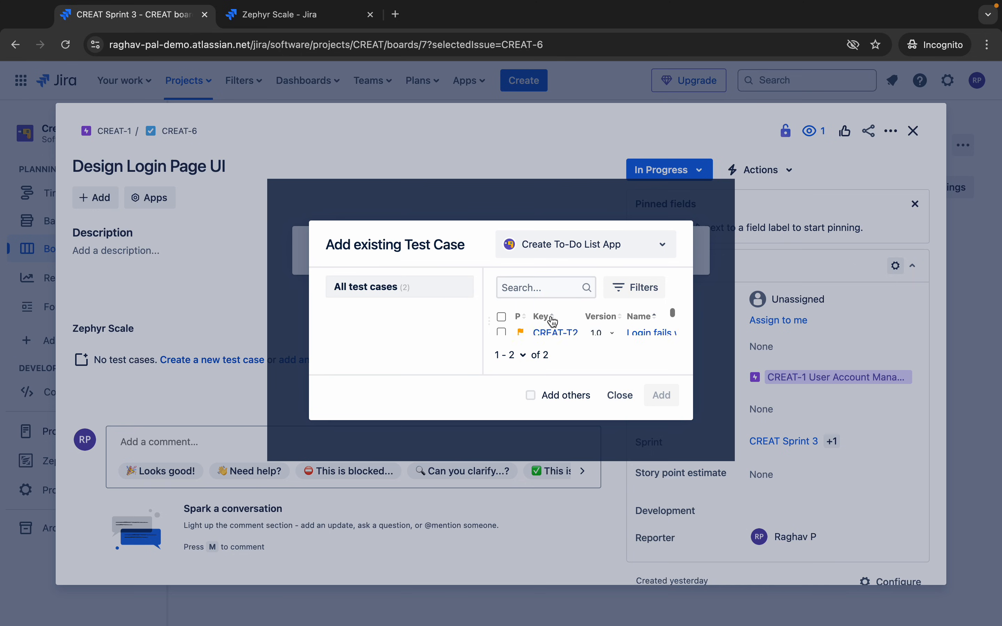
scroll(553, 322, up, 1)
scroll(553, 322, down, 1)
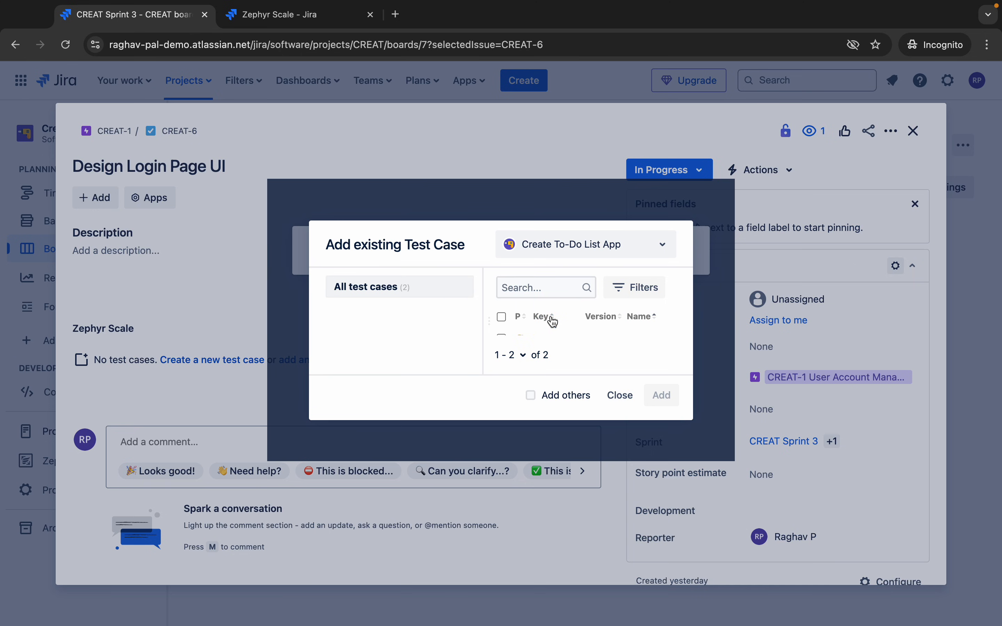
scroll(555, 330, up, 1)
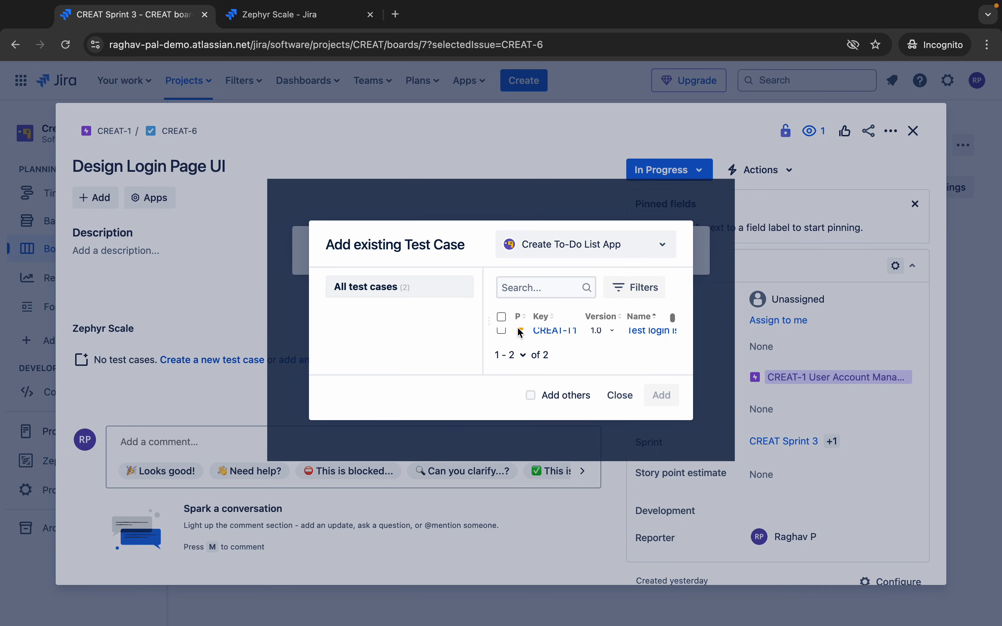
click(502, 330)
- Link CREAT-T1 to the issue, then switch to the 'Zephyr Scale - Jira' tab
click(660, 398)
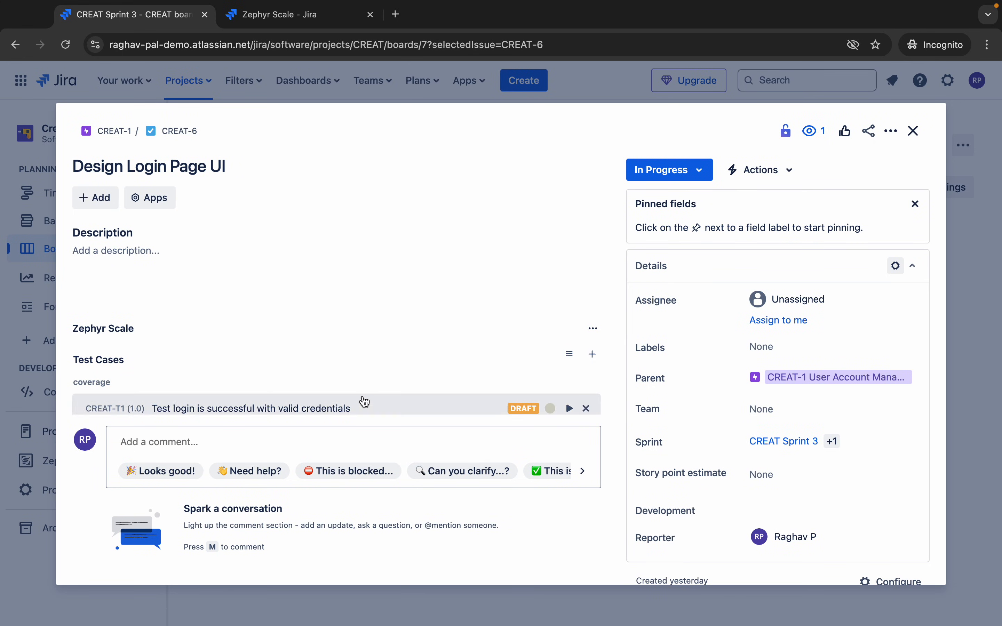
scroll(375, 322, down, 2)
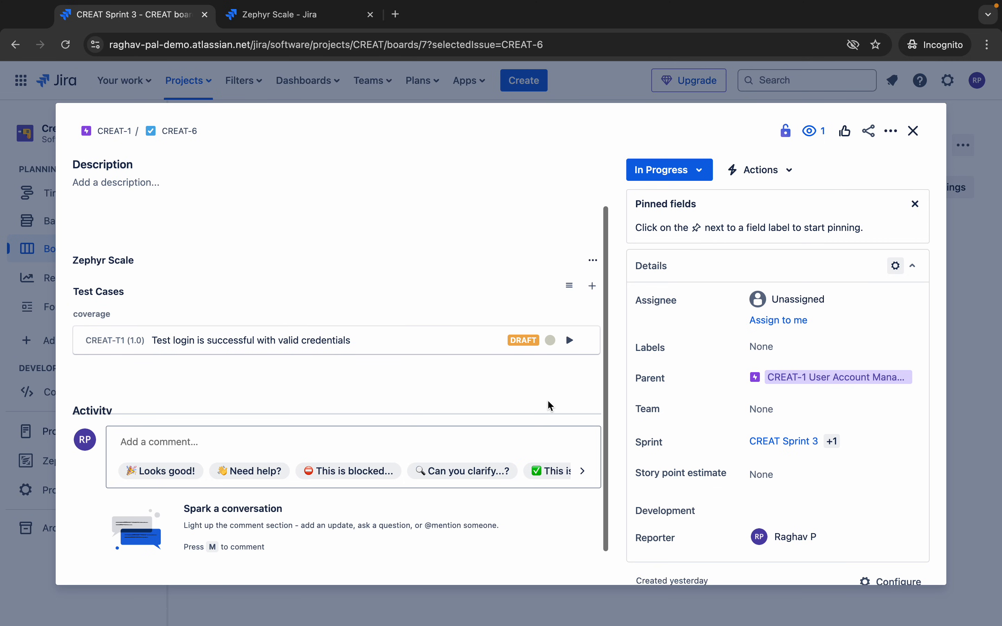
click(311, 19)
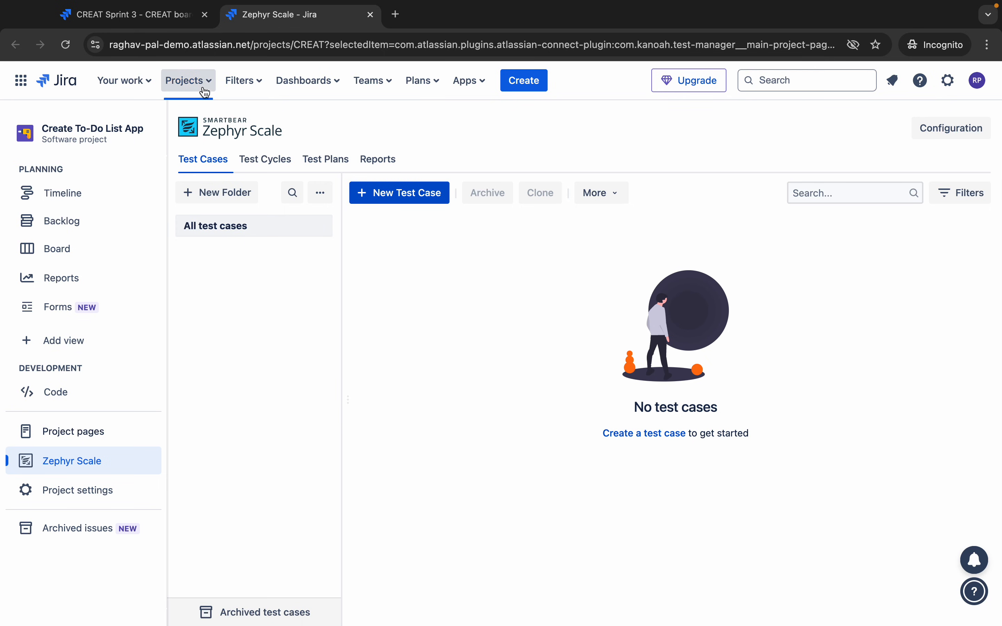
- Open test case CREAT-T1 from the Create To-Do List App project's Zephyr Scale test list
click(192, 82)
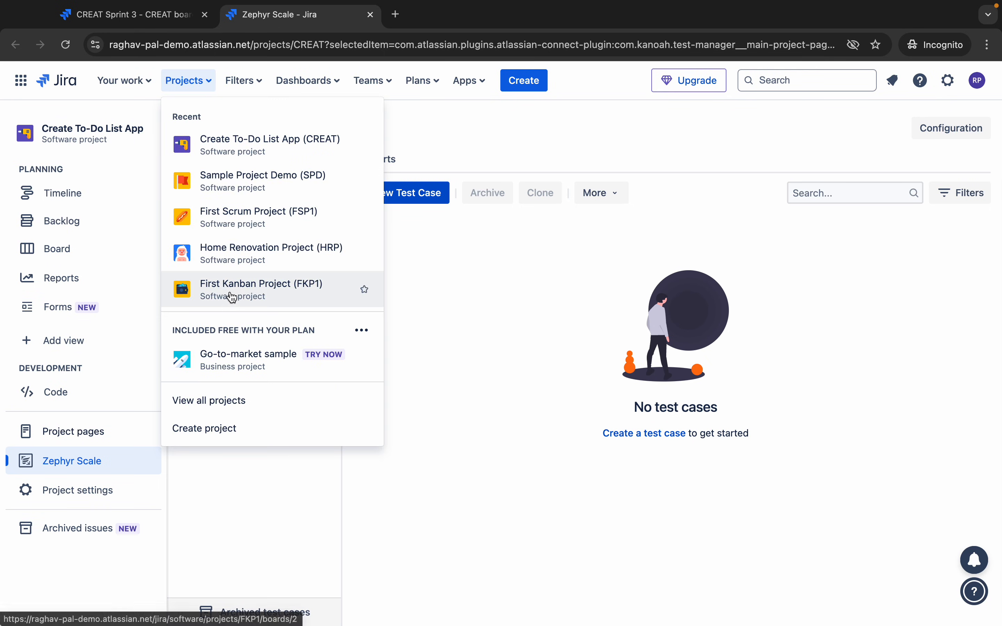
click(244, 147)
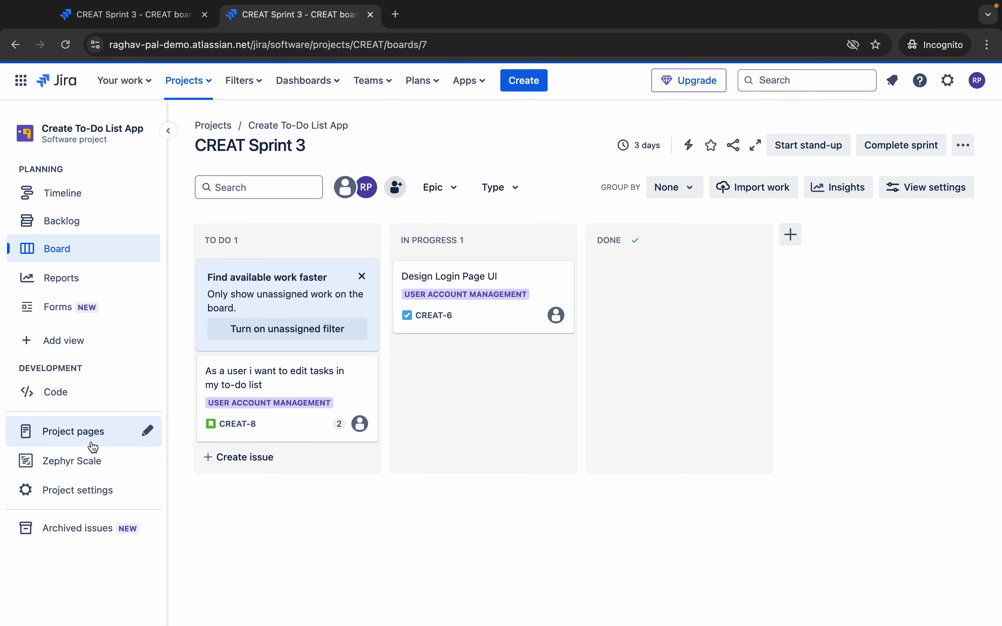
click(75, 462)
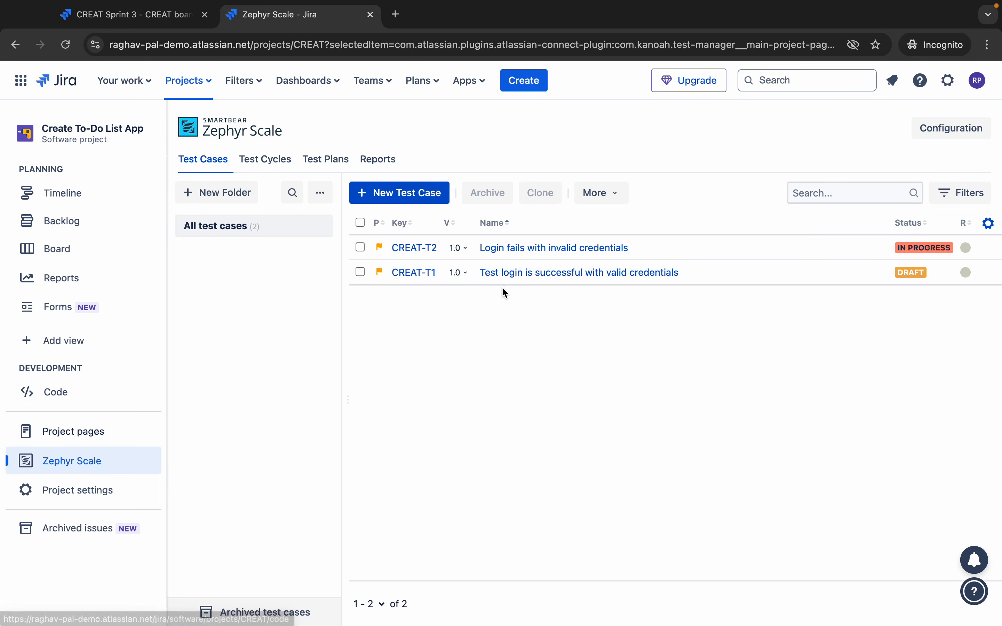
click(547, 280)
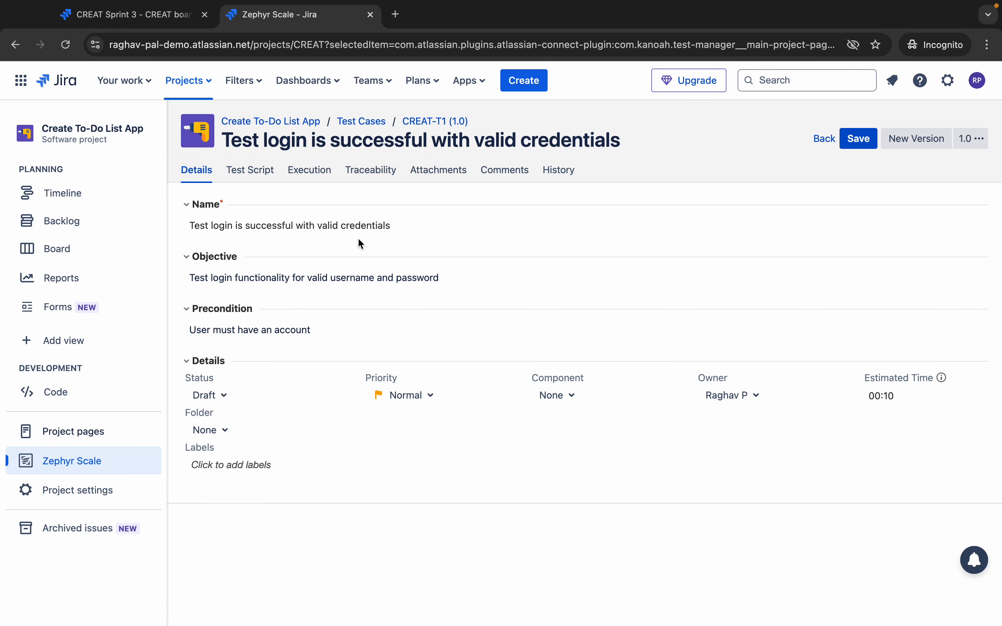
- Review CREAT-T1's Traceability, Attachments, Comments and History tabs, then save it from Details
click(369, 176)
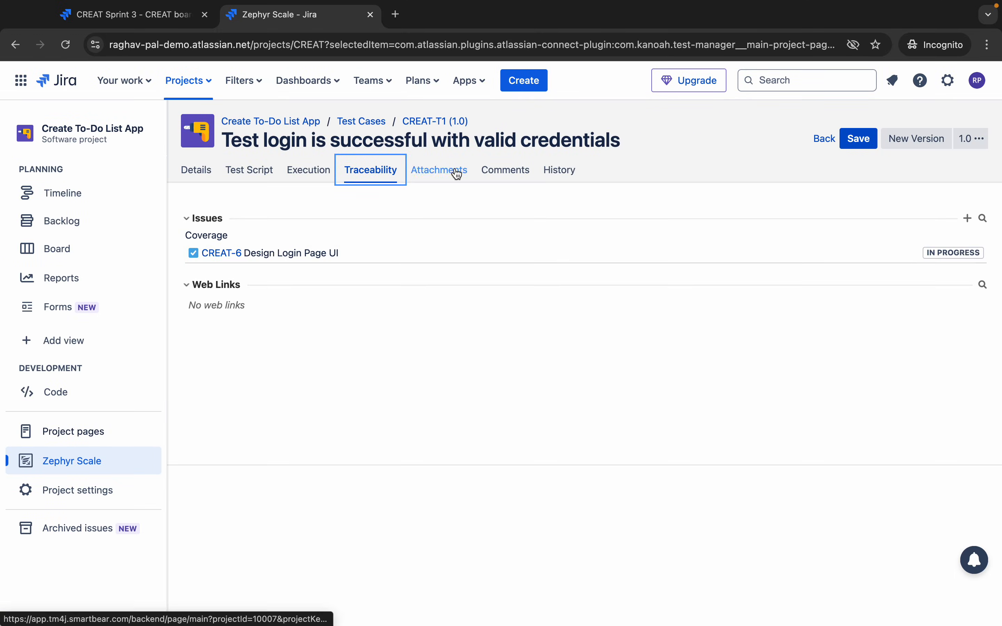
click(458, 174)
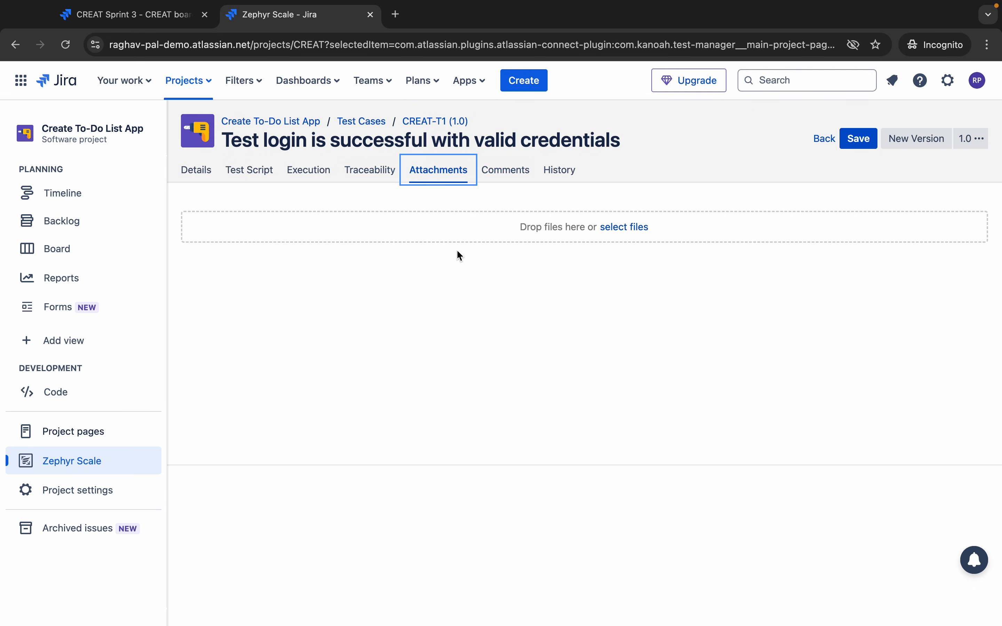
click(508, 171)
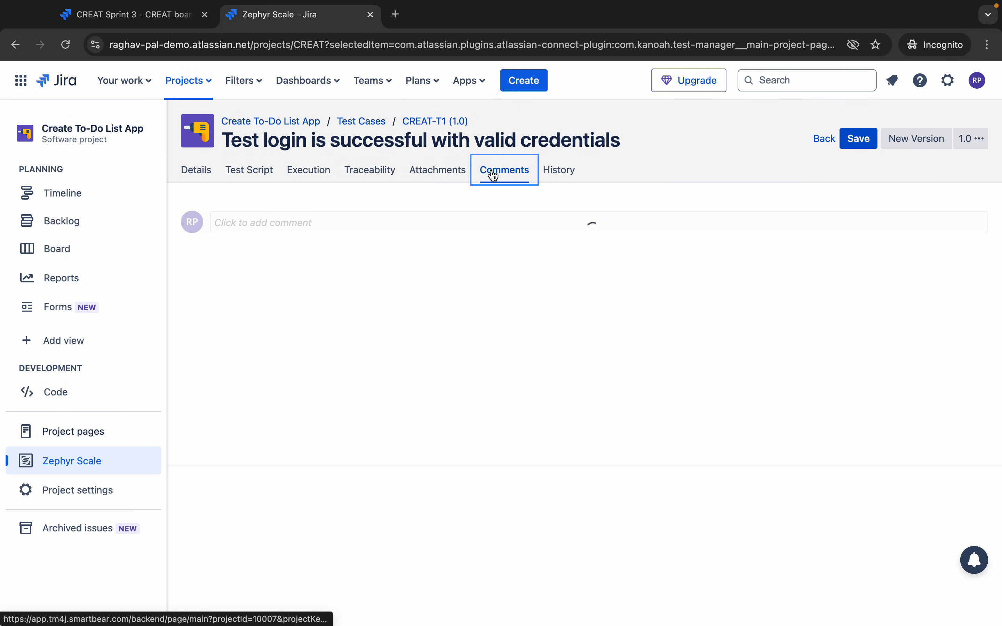
click(560, 176)
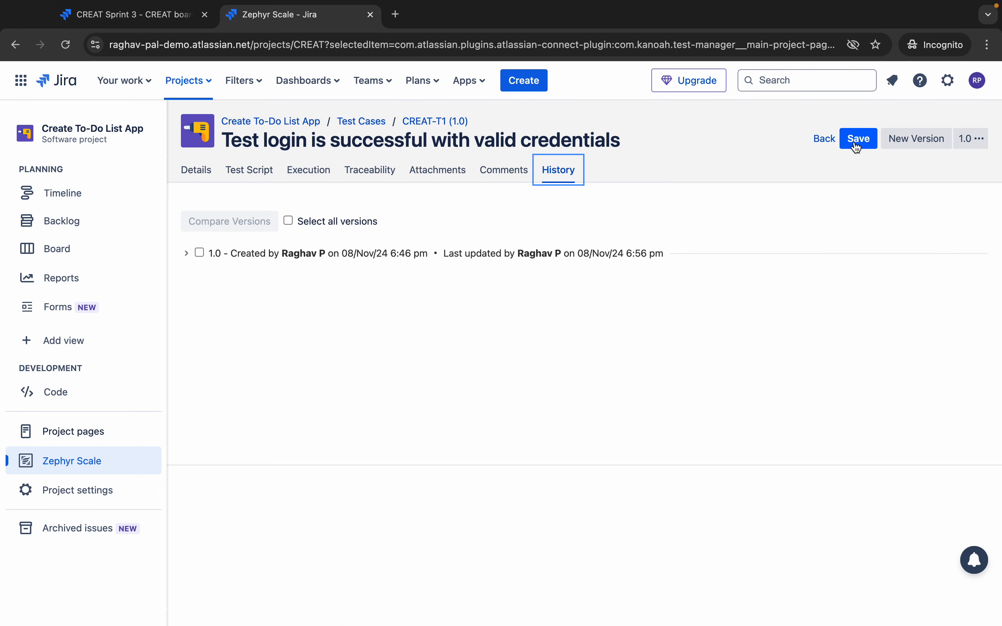
click(195, 174)
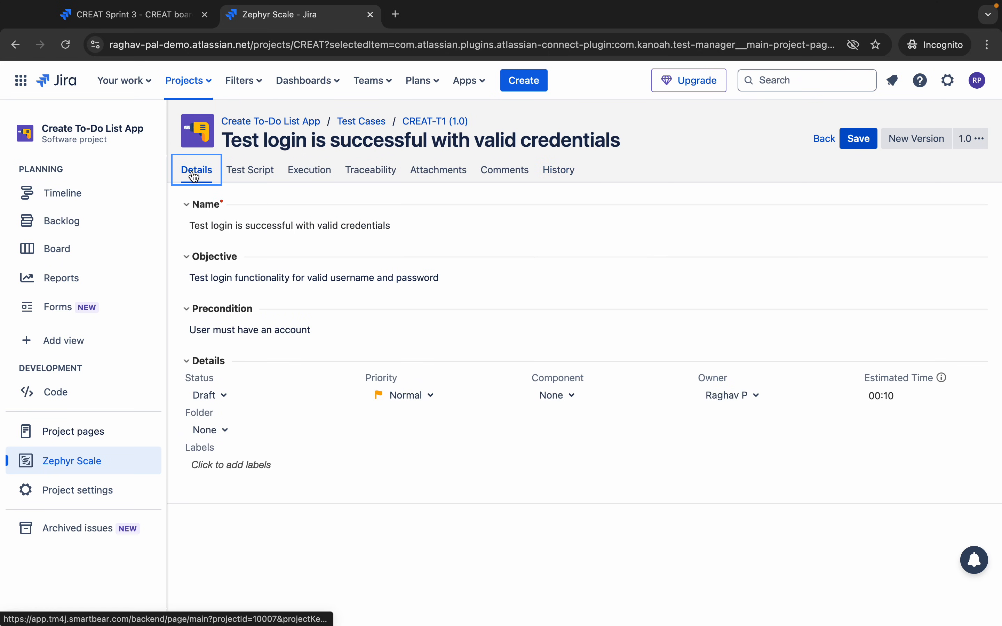
click(859, 138)
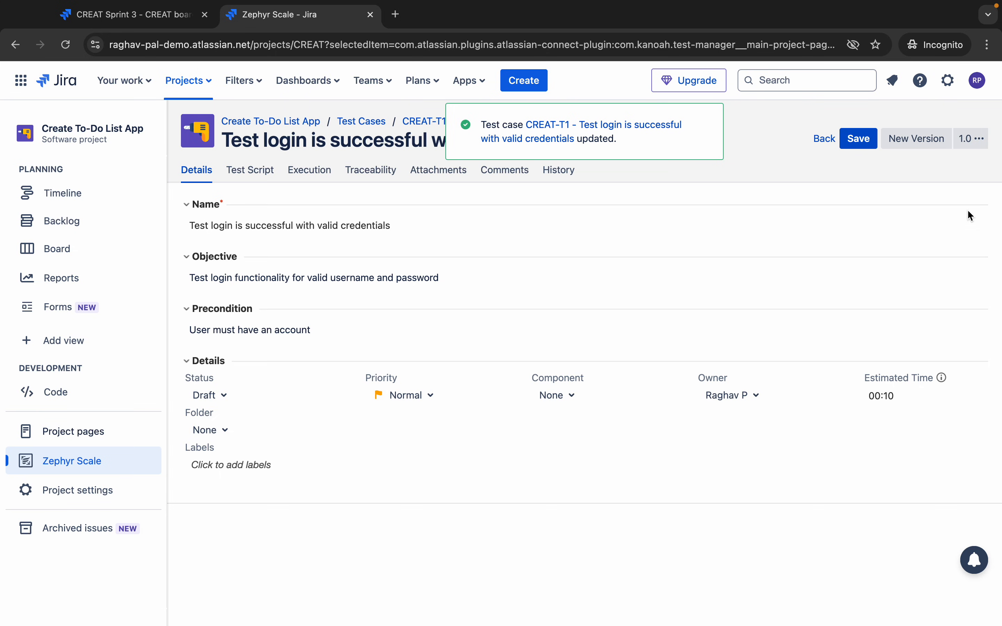
click(971, 139)
click(792, 183)
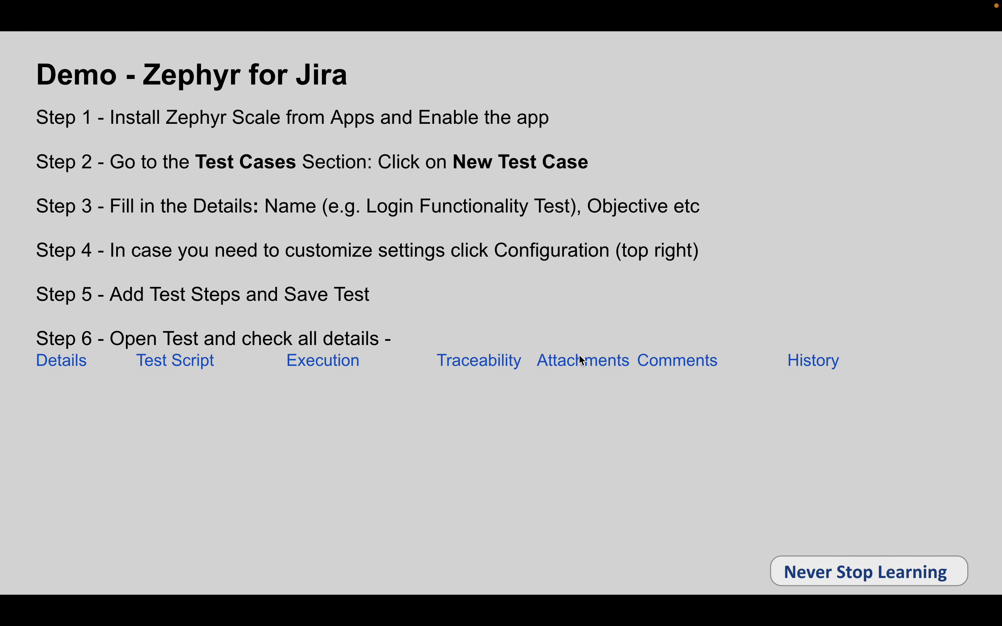
- Reveal Step 7 on running and recording automated tests, then return to the Jira test case
click(553, 316)
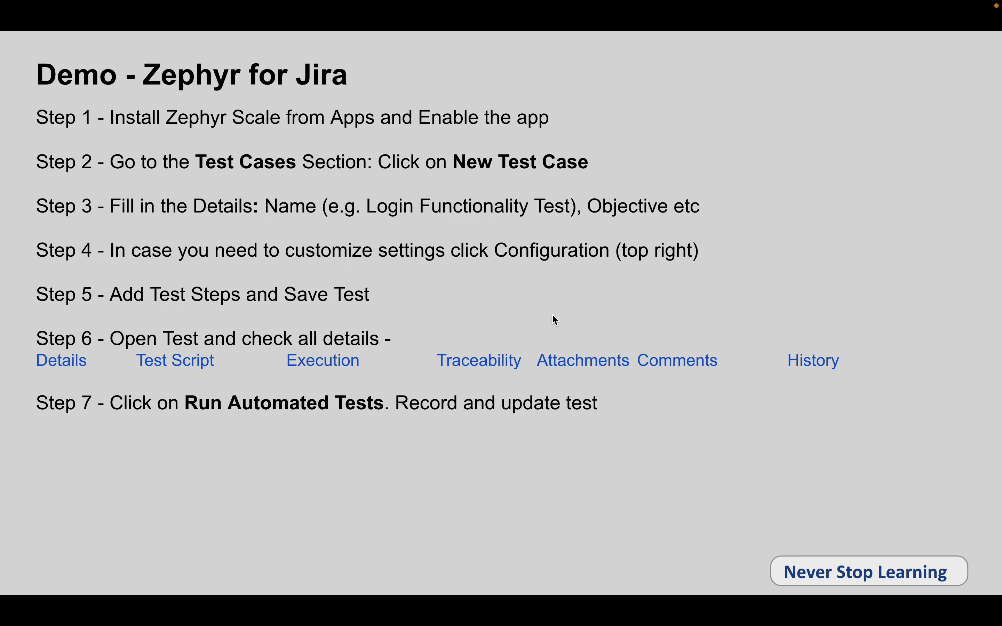
key(ctrl+Right)
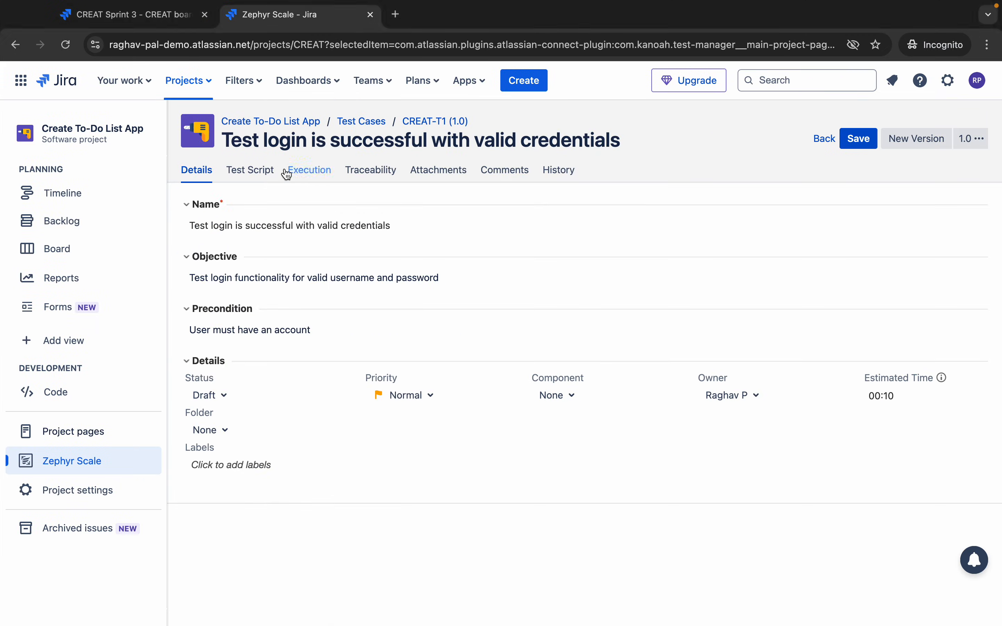
- Open CREAT-T1's Test Script and its Run Automated Test panel, then switch to another browser window
click(251, 172)
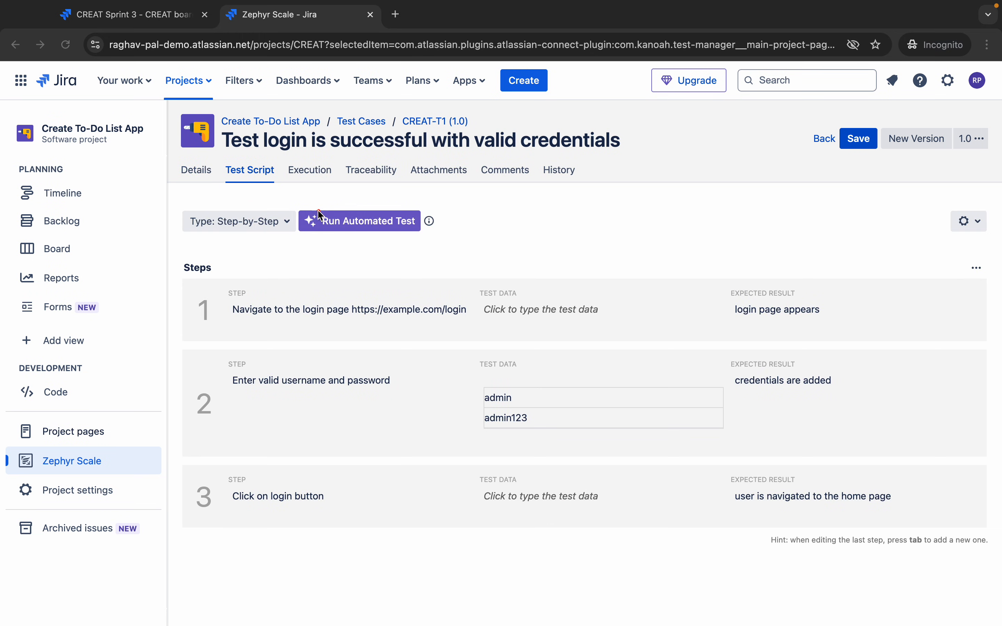
click(360, 227)
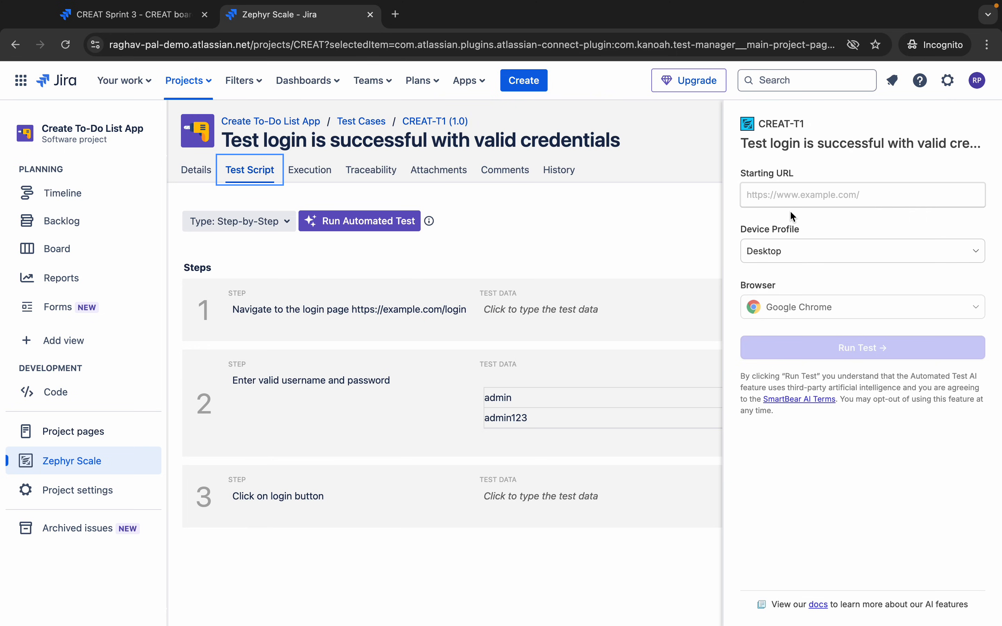
key(ctrl+Right)
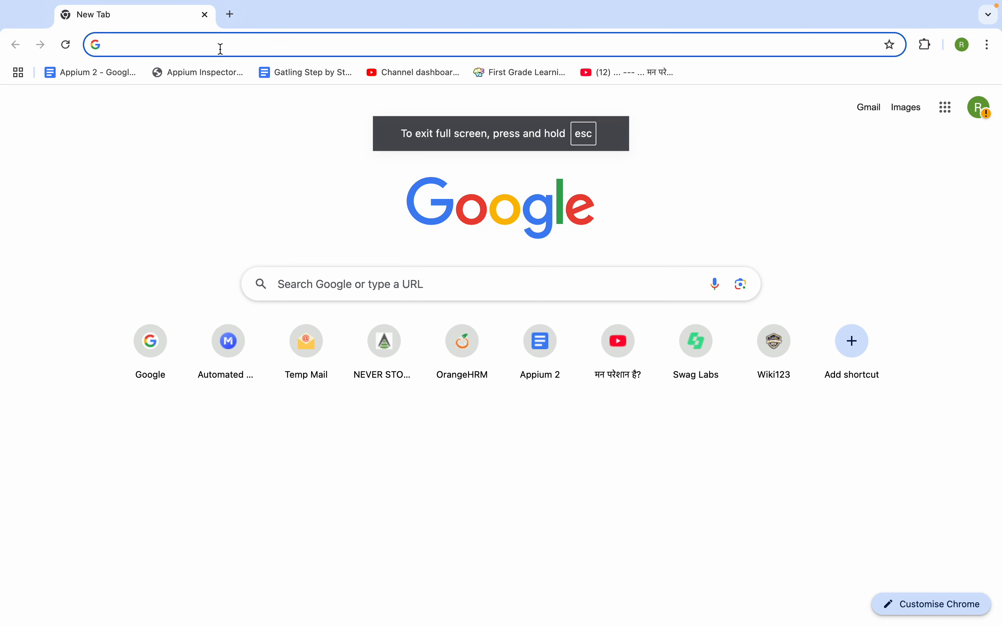
- Search 'orange hrm demo', open the OrangeHRM demo login page, and copy its URL for Jira
text(ora)
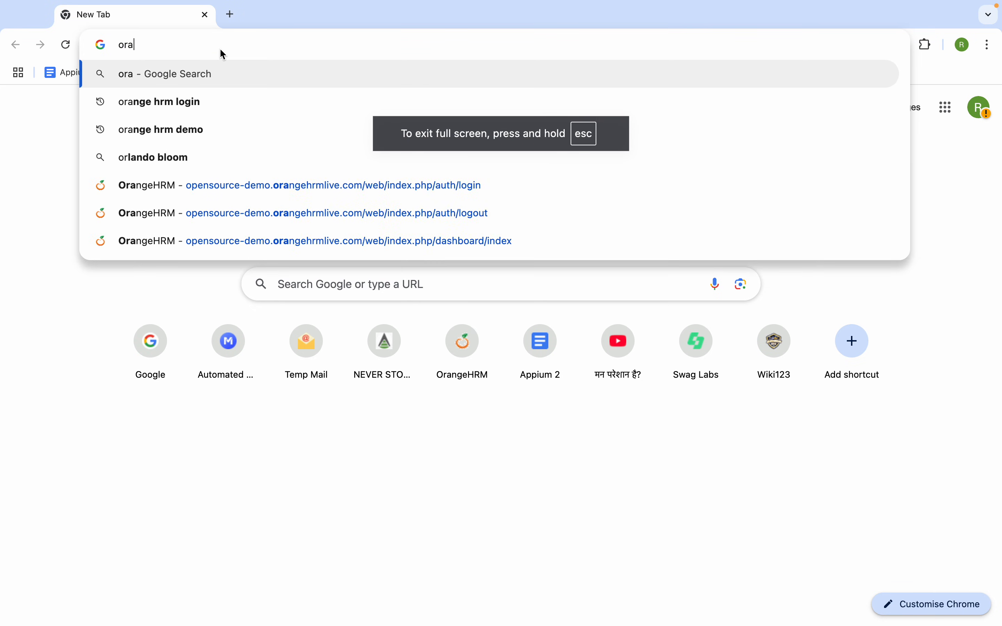
text(nge hrm demo)
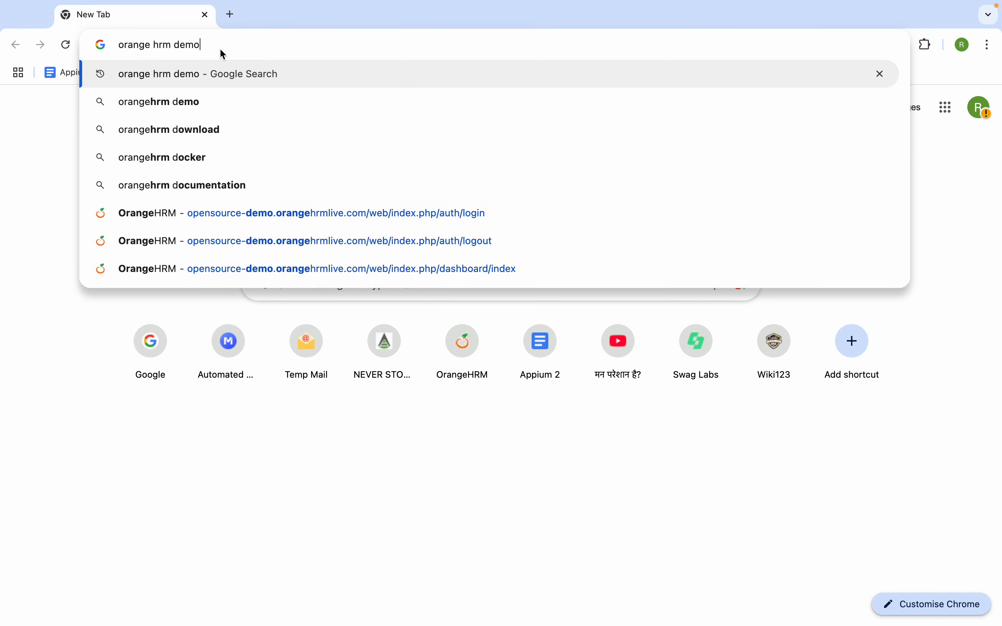
key(Return)
click(186, 267)
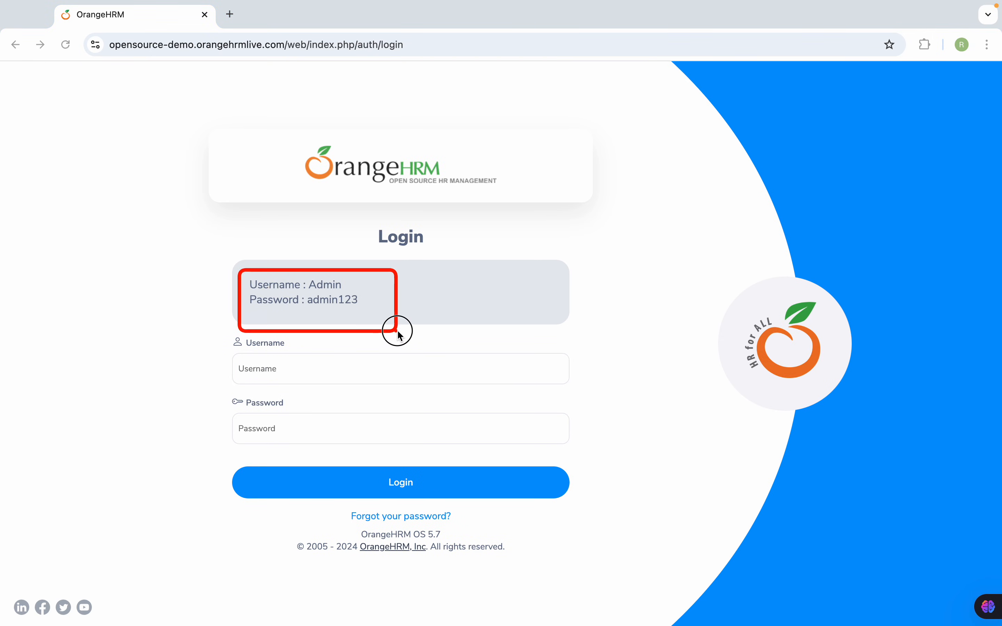
click(276, 45)
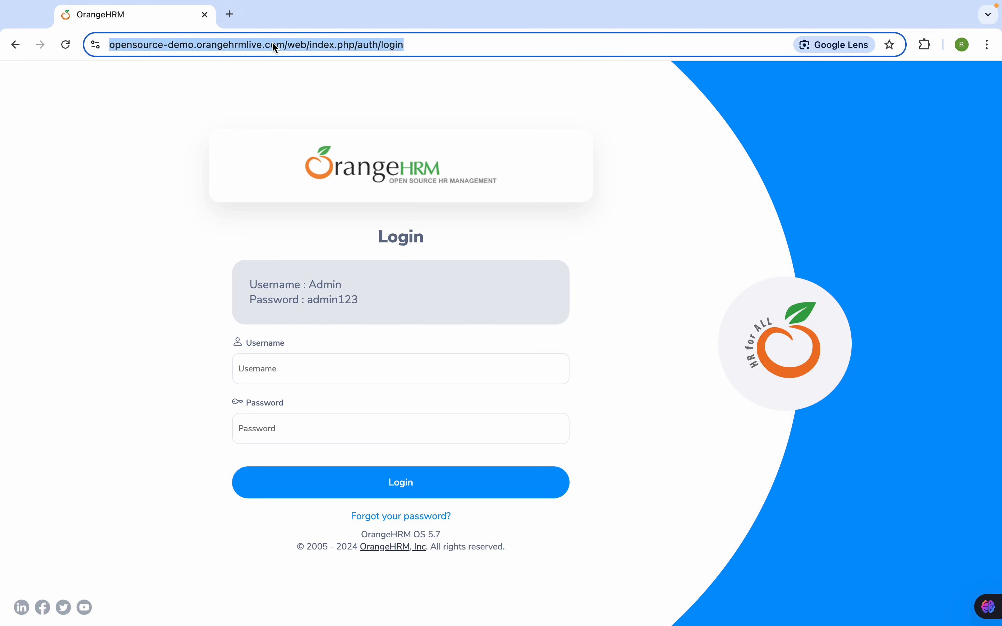
key(ctrl+Left)
- Run CREAT-T1 with the pasted OrangeHRM login page as Starting URL and the Desktop device profile
click(840, 191)
key(super+v)
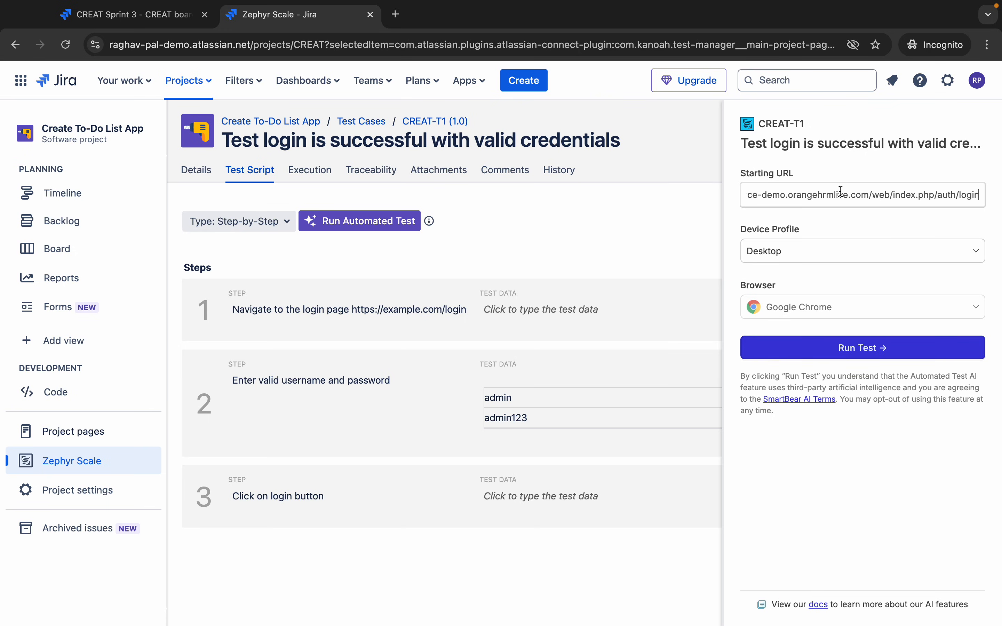
click(789, 250)
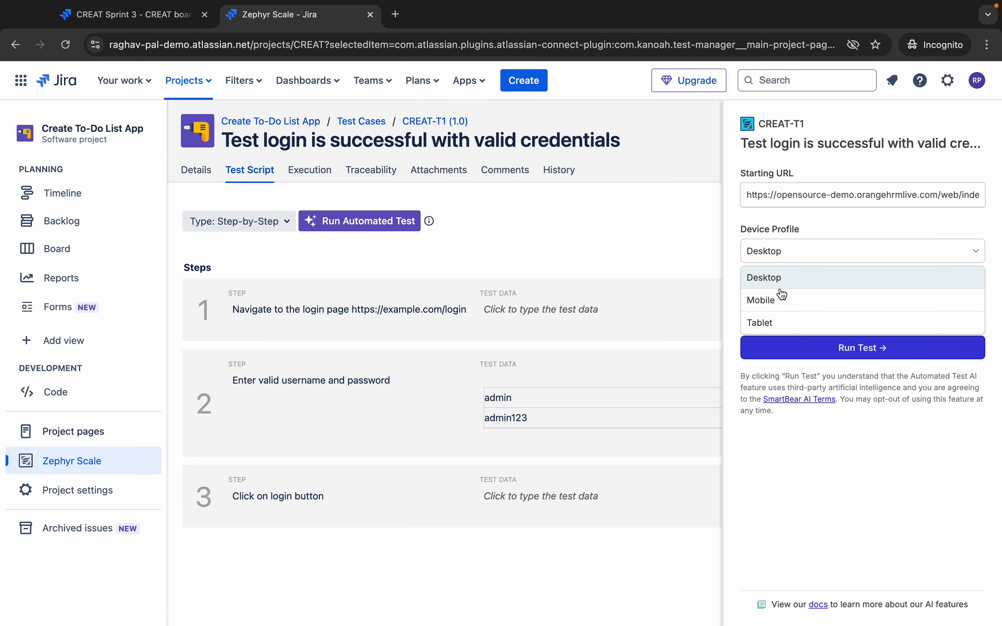
click(774, 285)
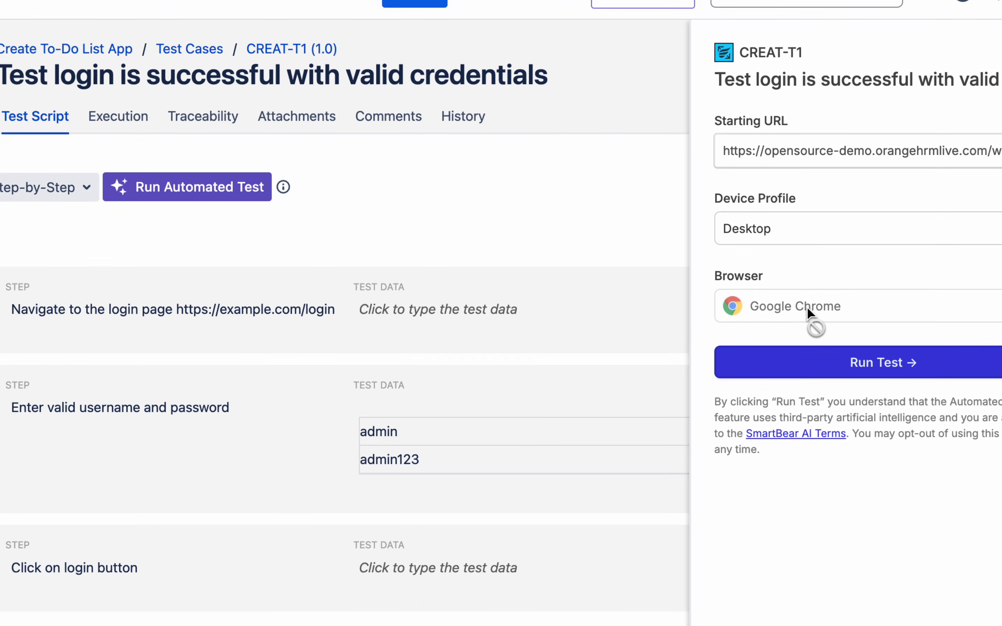
mouse_move(878, 316)
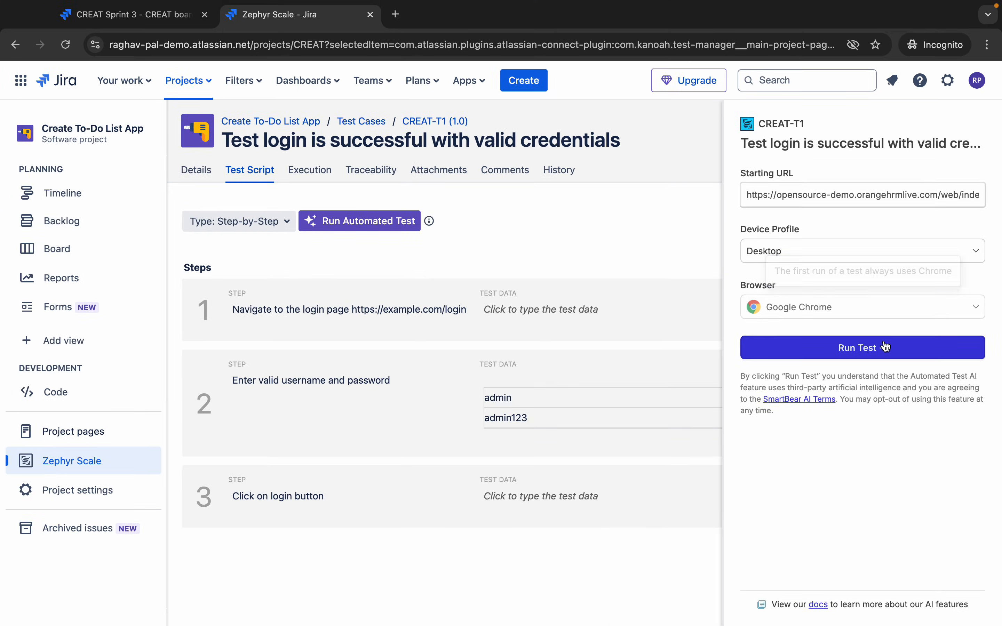
click(830, 363)
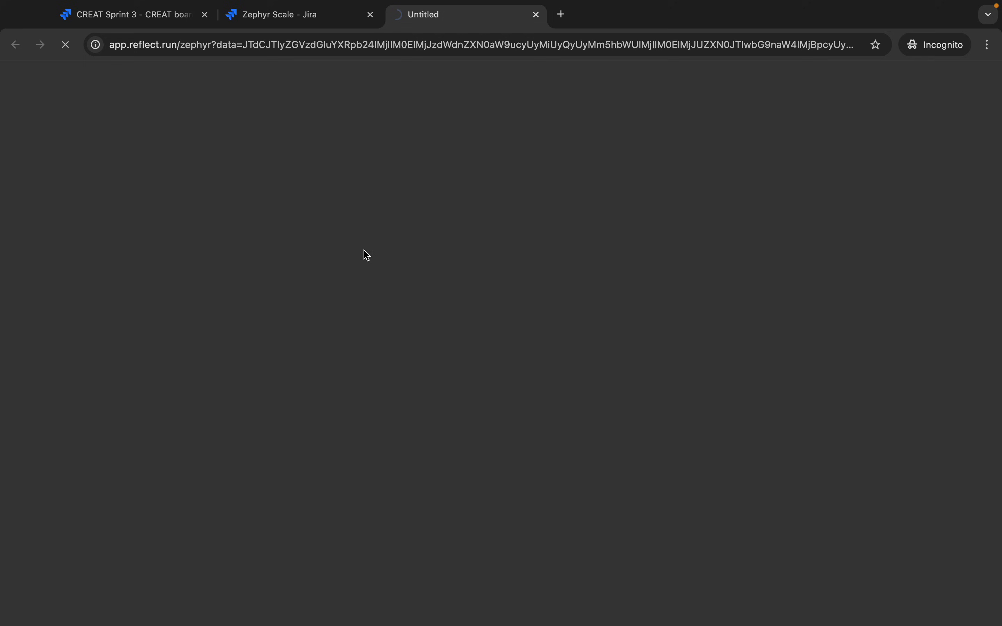
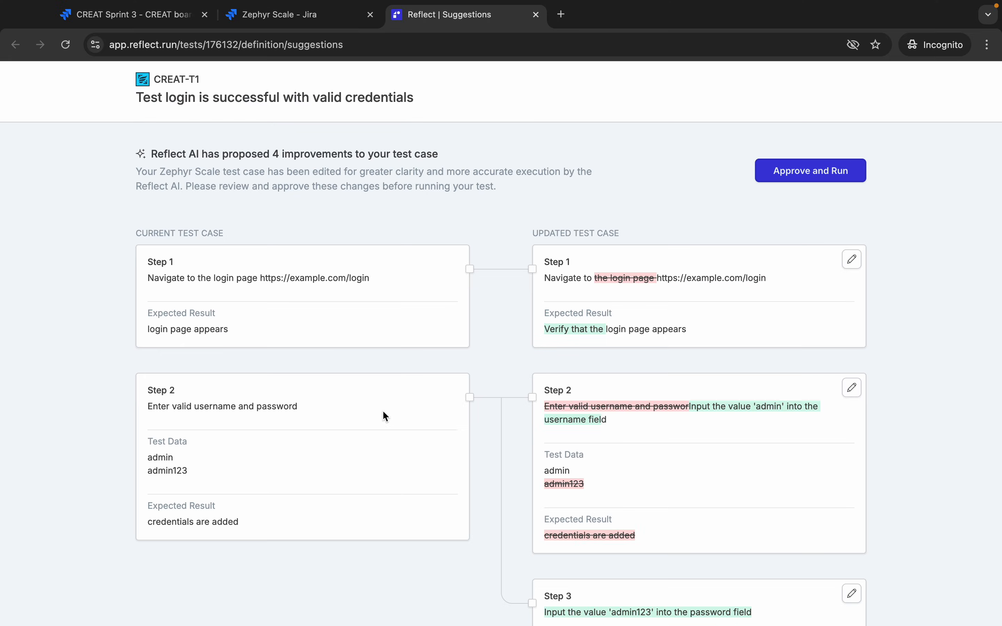
- Approve Reflect's AI-improved steps for CREAT-T1 and run it; step 2's login navigation fails
scroll(381, 456, down, 3)
scroll(383, 412, down, 5)
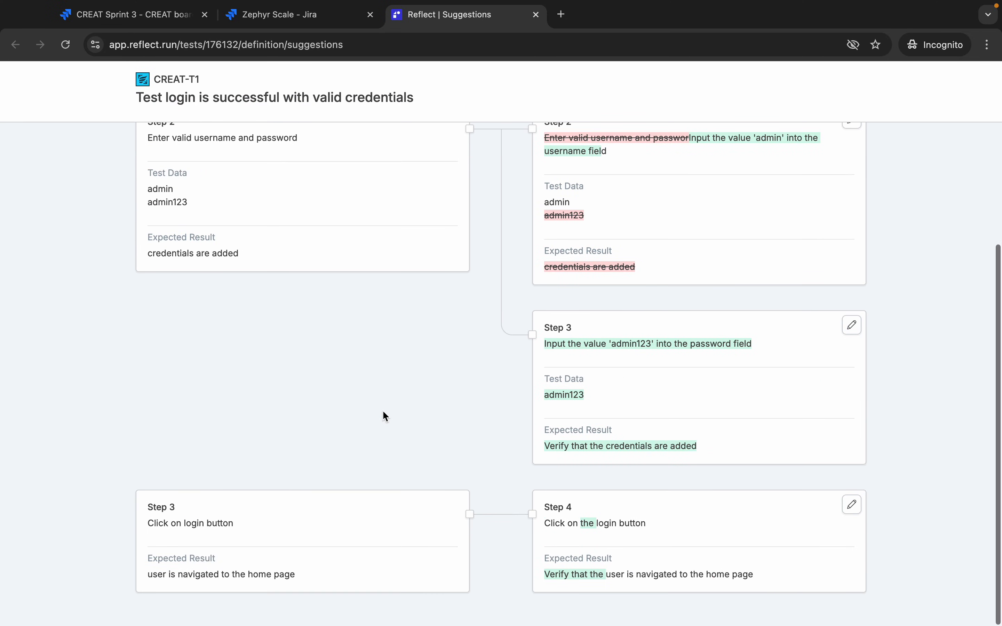
scroll(383, 414, up, 7)
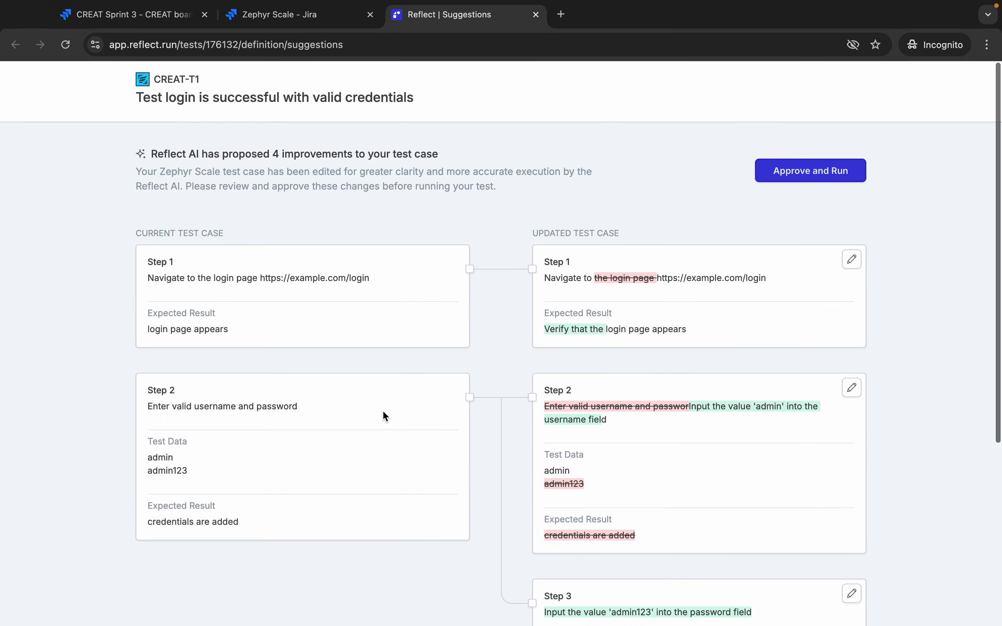
click(809, 174)
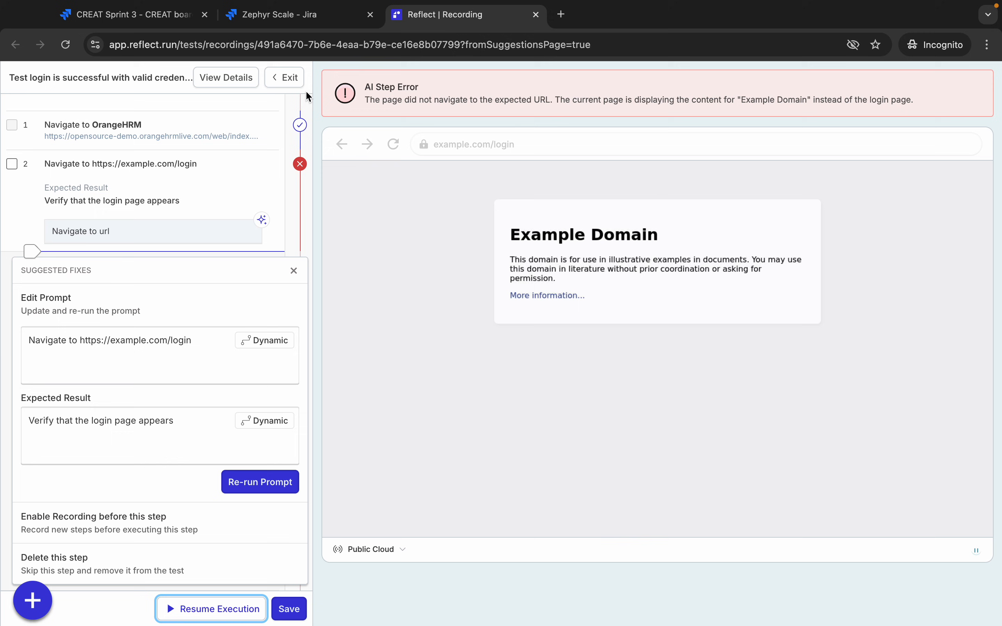
- Exit the failed Reflect run and return to CREAT-T1's test script in Jira
click(285, 80)
click(597, 242)
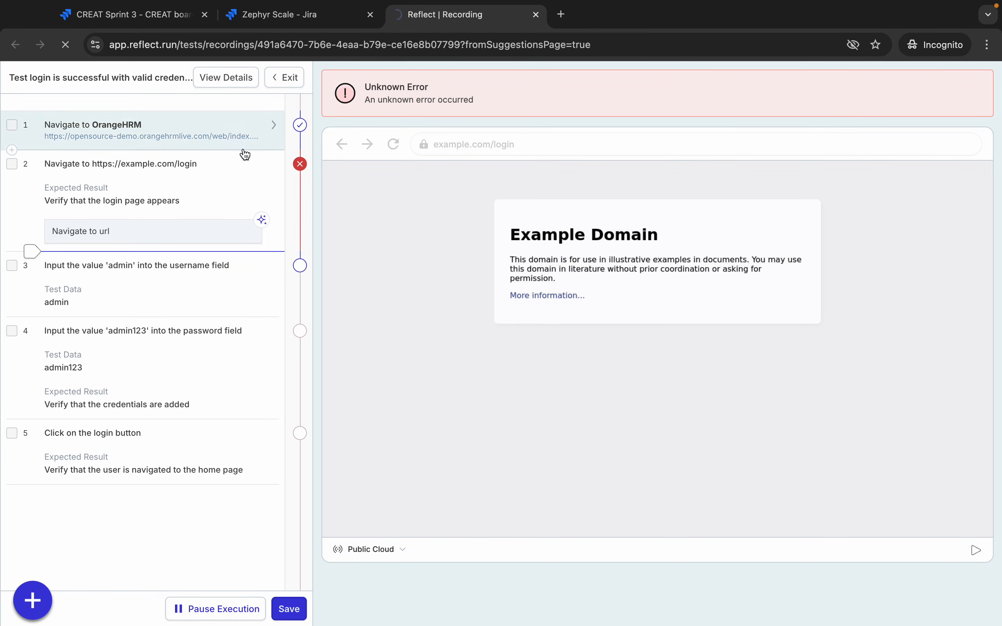
click(270, 13)
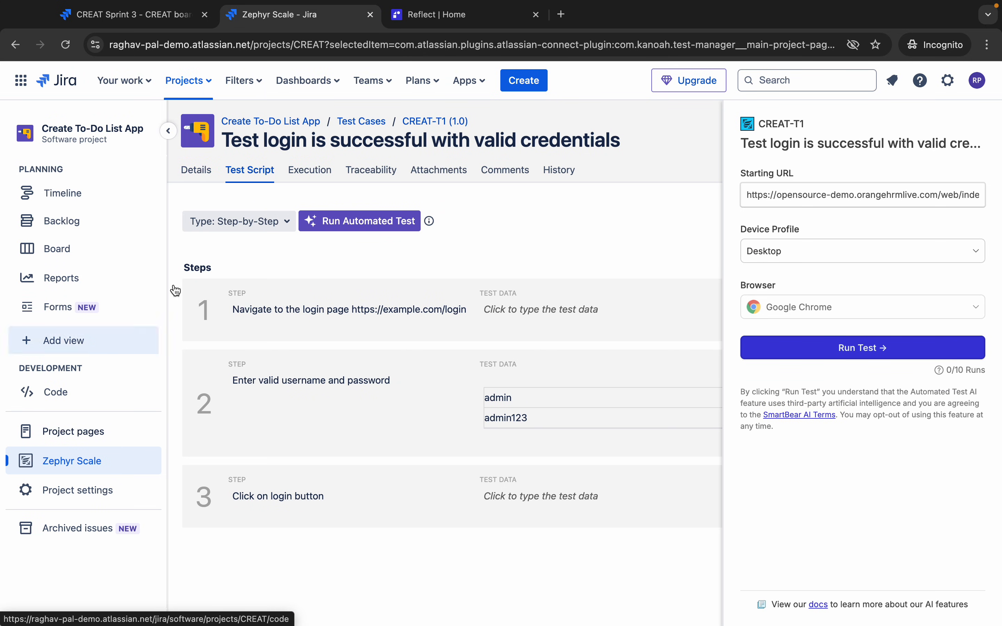
- Go back to the Zephyr Scale test case list and start a new test case
click(46, 462)
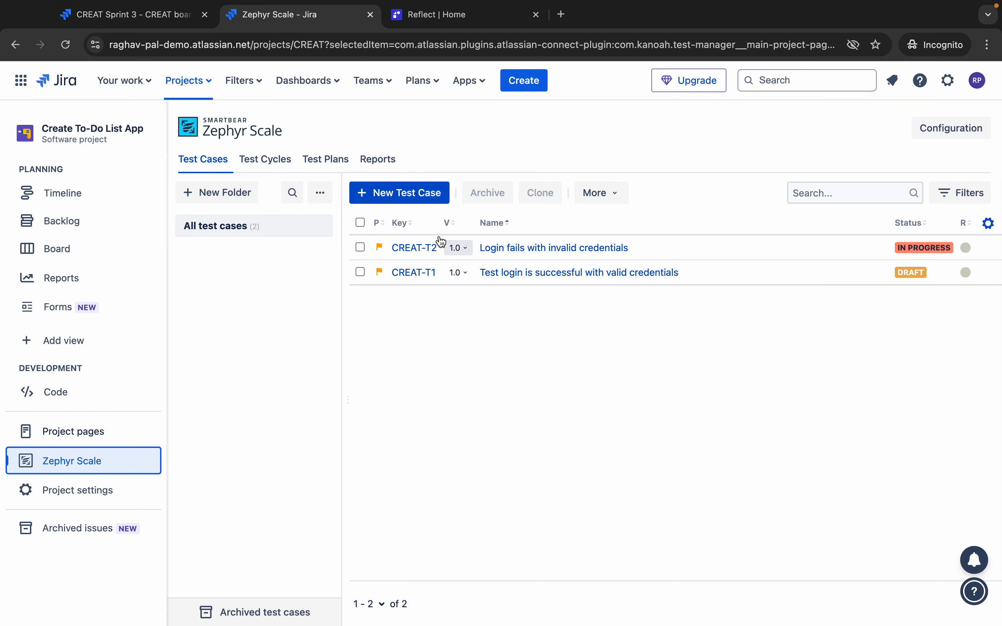
click(391, 200)
- Name the test case 'Test Login Functionality' with an objective checking login succeeds with valid credentials
click(394, 221)
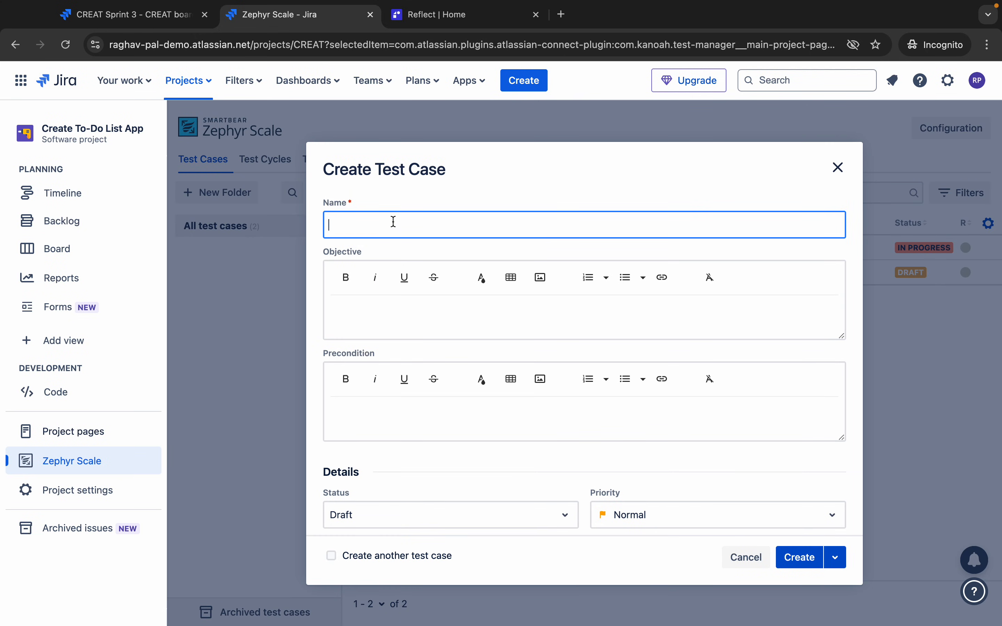
text(Test Login)
text( Functionality)
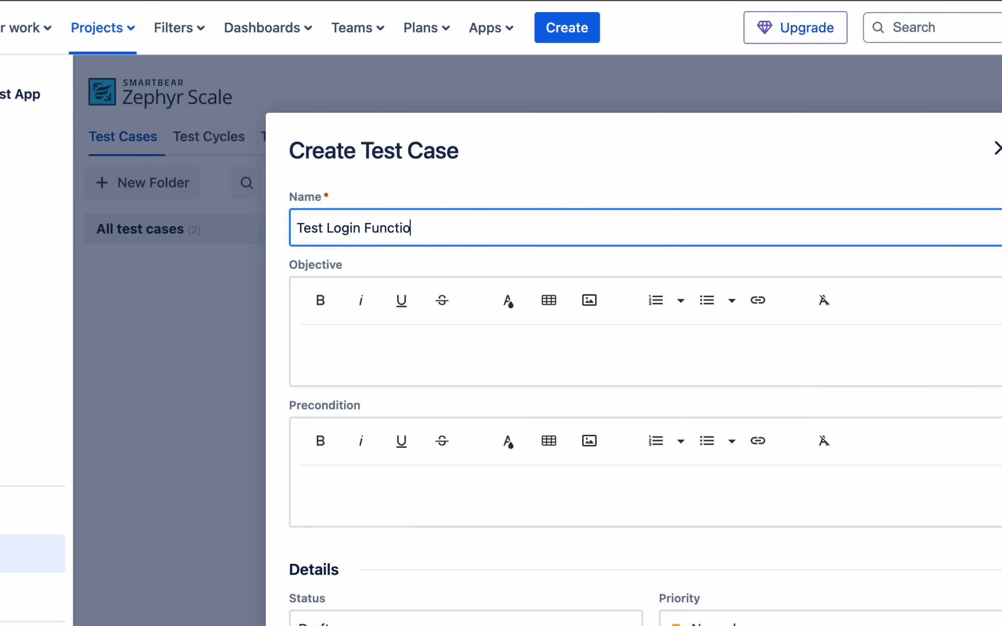
click(363, 358)
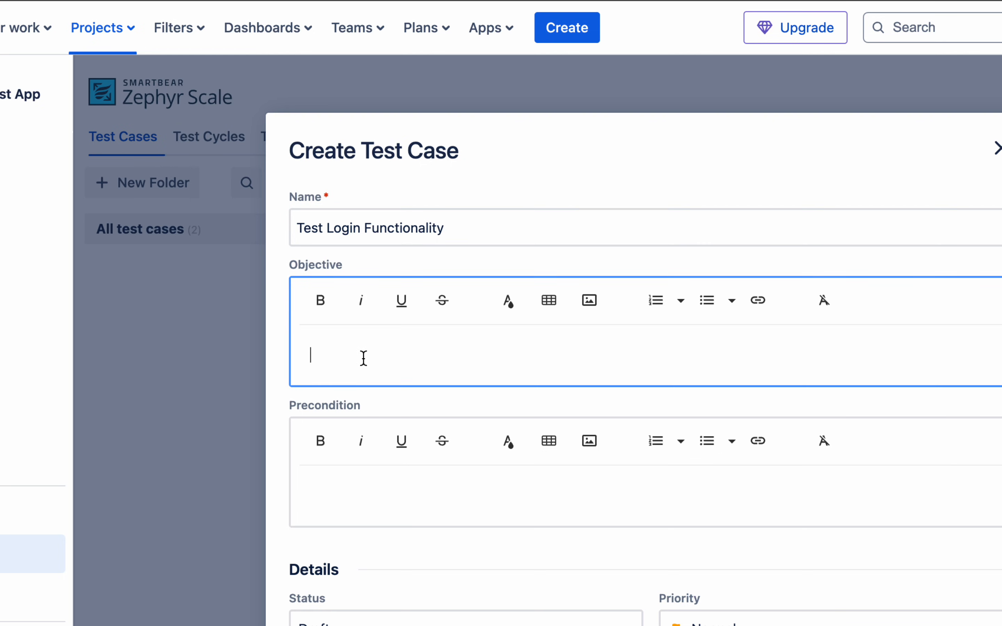
text(Checkm)
key(BackSpace)
text(log)
key(BackSpace)
key(BackSpace)
text(login is successf)
text(ul with valid credentails)
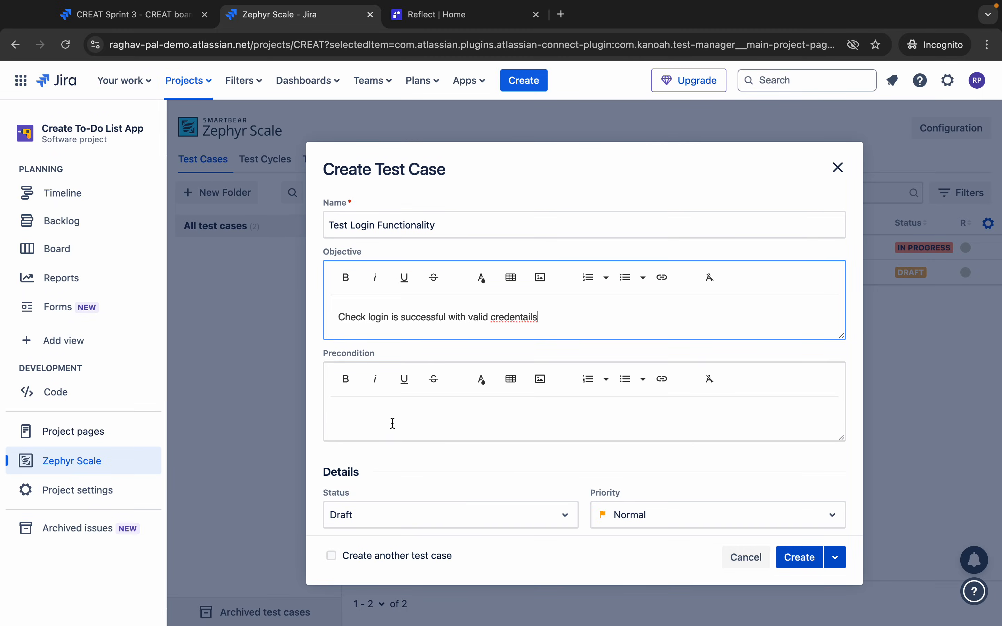
- Add precondition 'user has an account', set status In Progress, create CREAT-T3 and open it
click(393, 423)
text(user has an account)
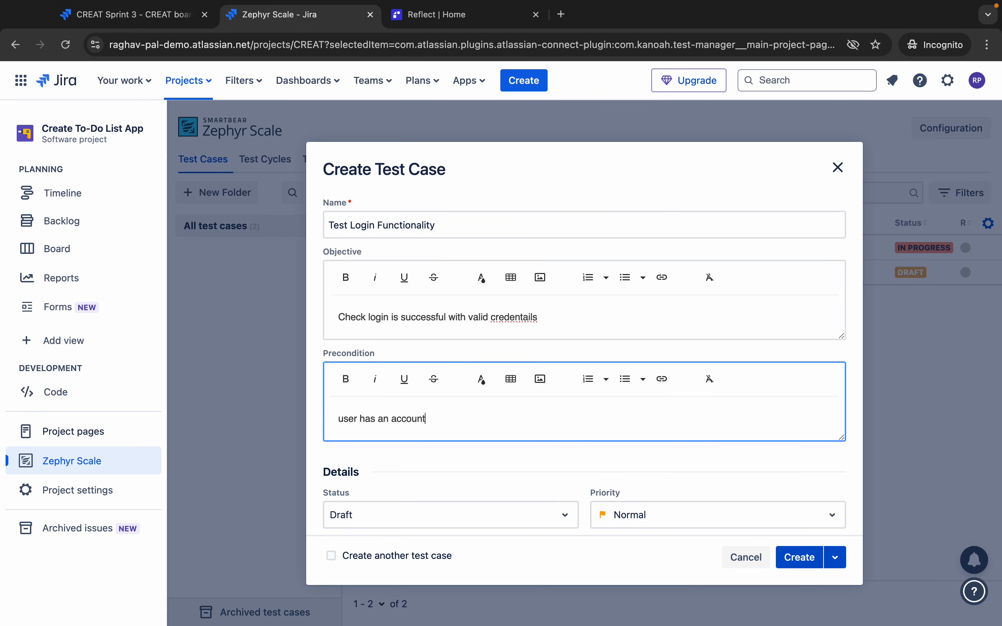
scroll(473, 455, down, 5)
click(442, 328)
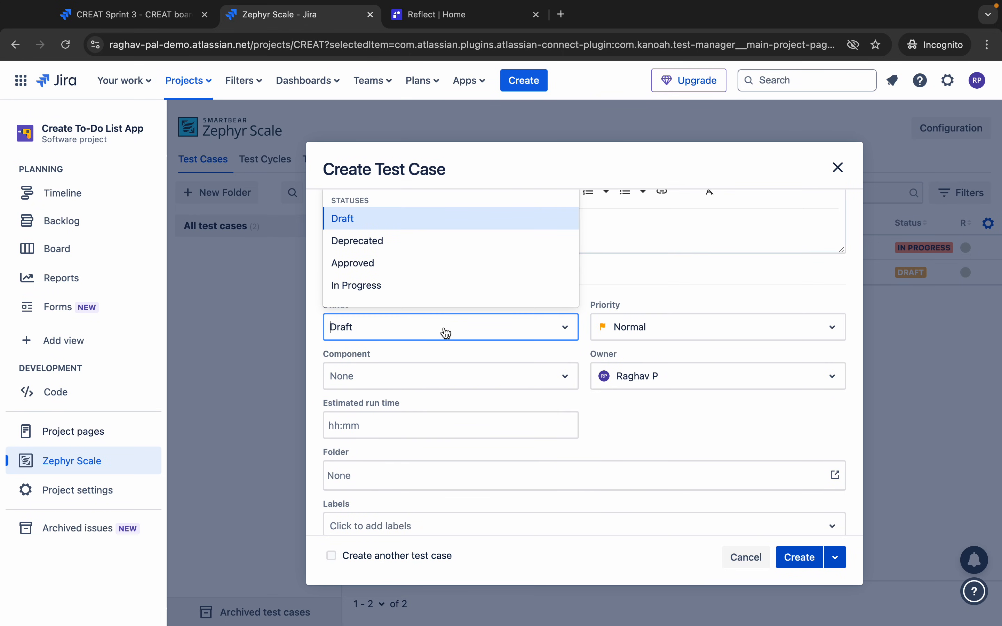
click(418, 285)
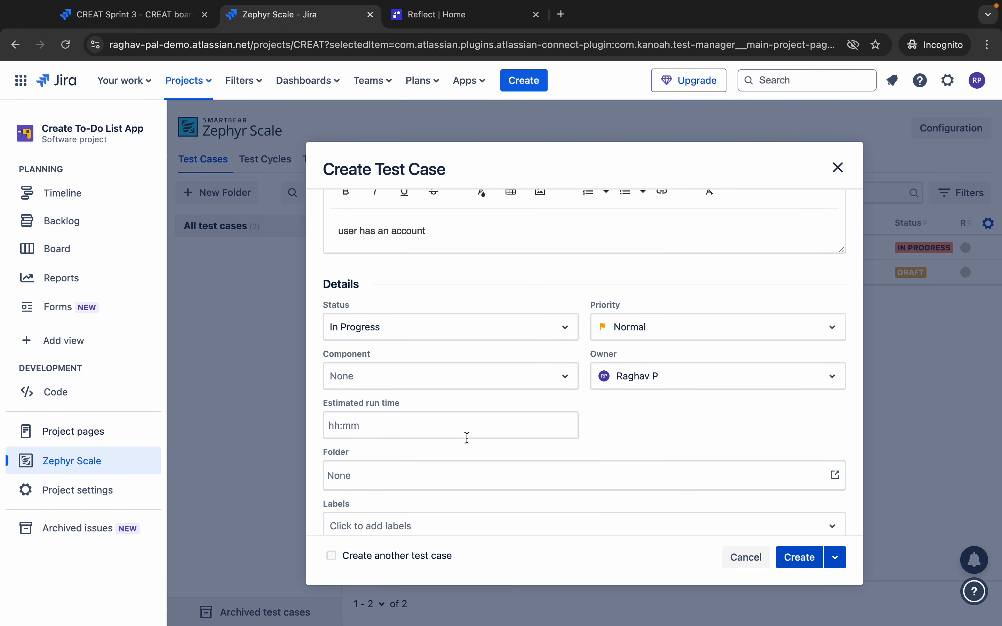
scroll(617, 409, down, 1)
click(795, 559)
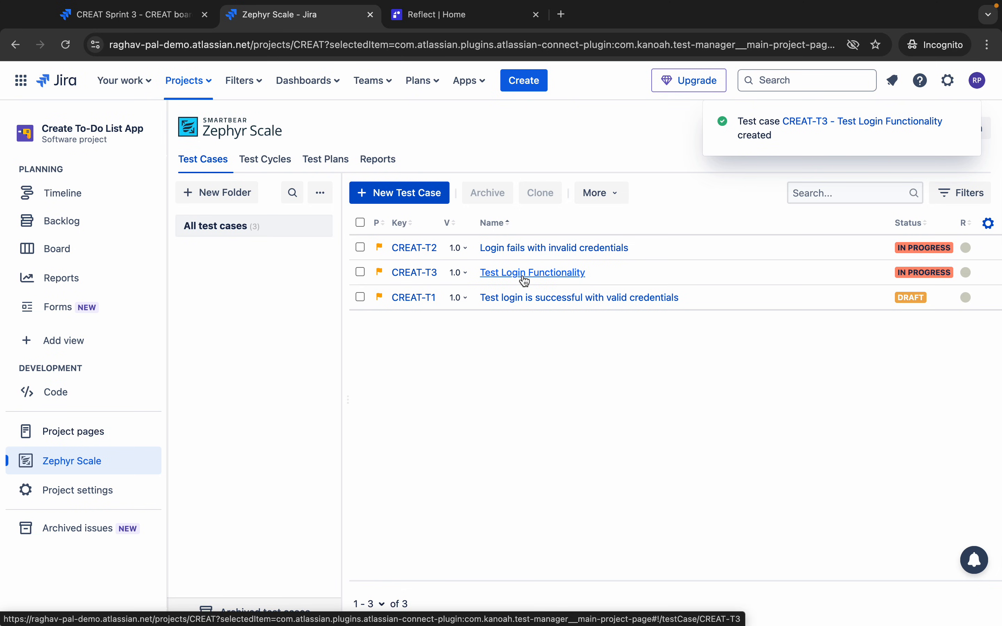
click(525, 274)
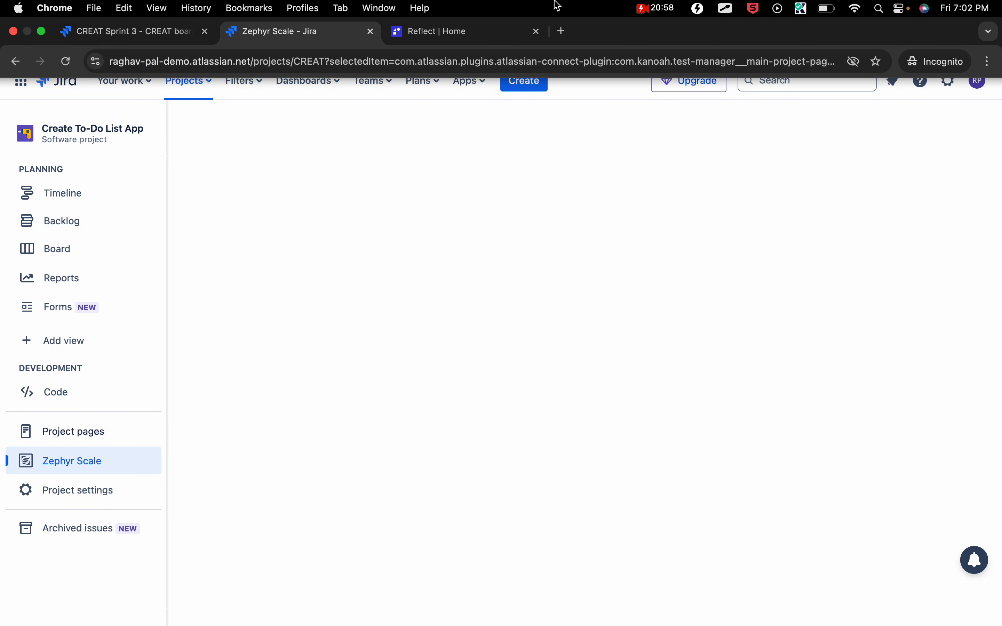
- Run CREAT-T3 as an automated test with the OrangeHRM login URL as Starting URL
click(266, 178)
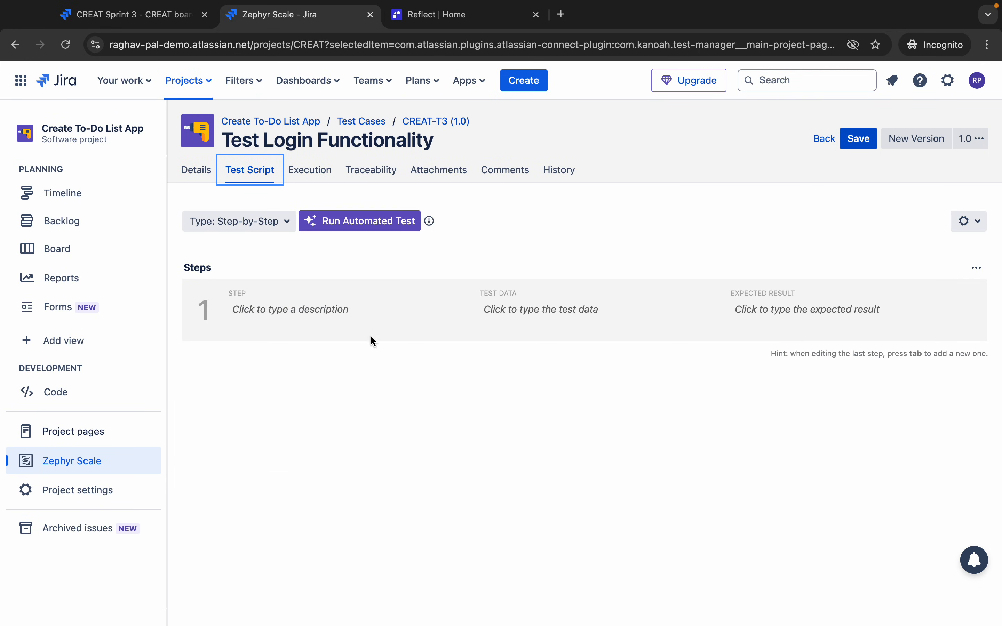
click(360, 230)
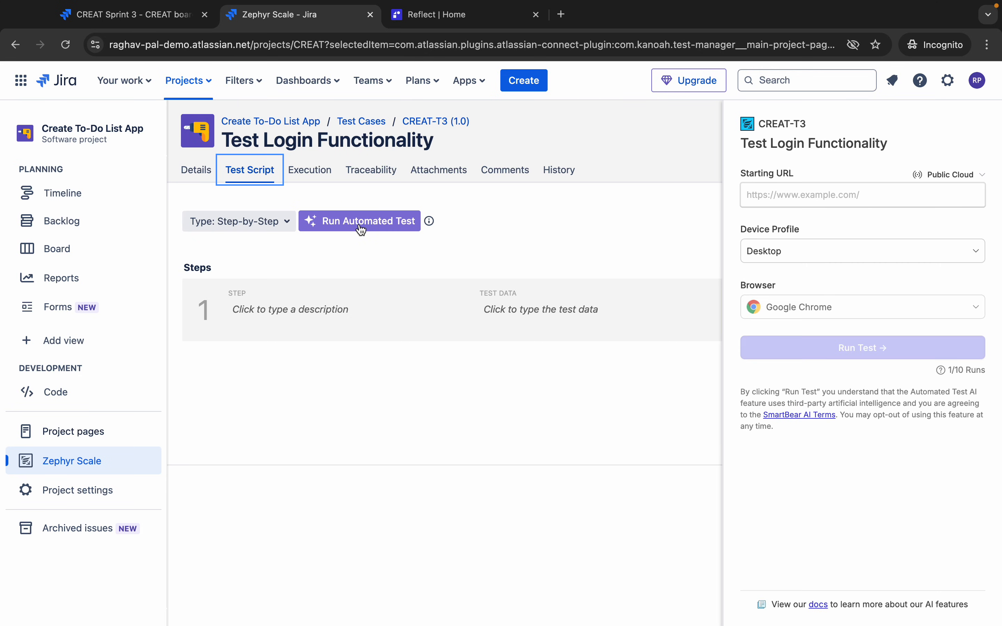
click(790, 201)
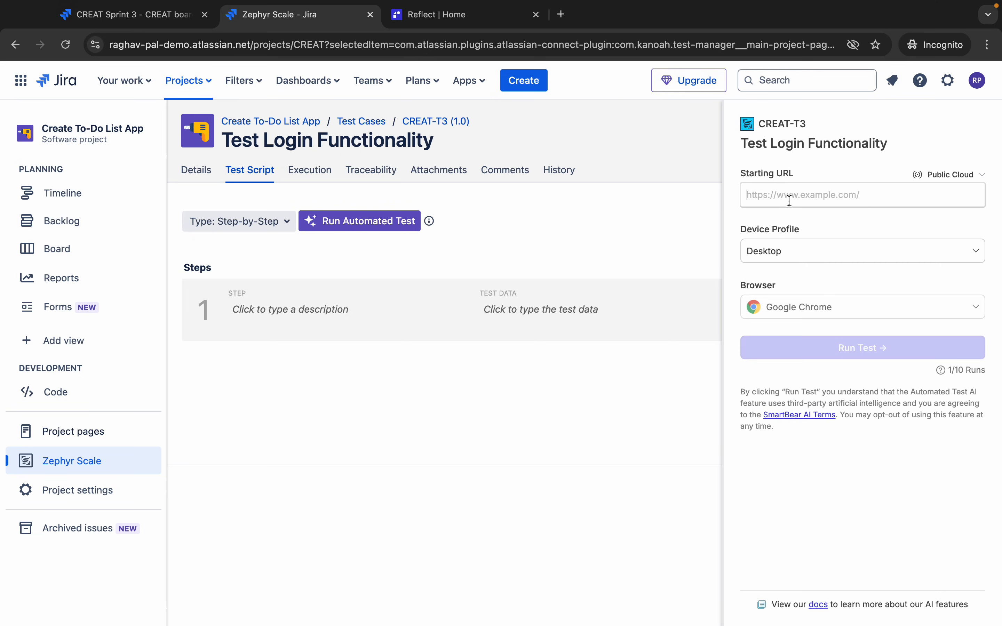
key(super+v)
drag(825, 196, 663, 195)
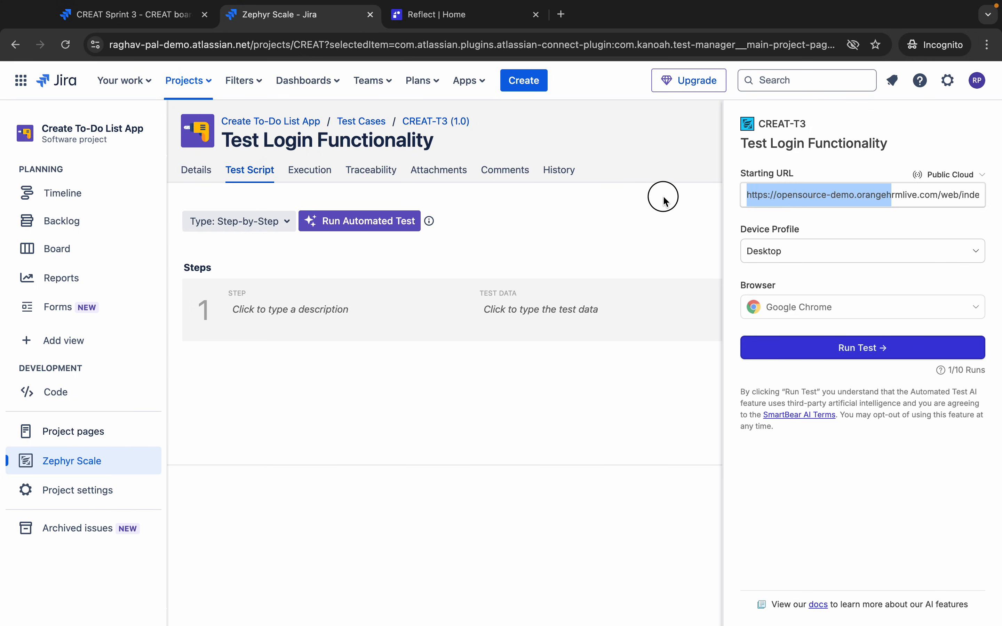
click(851, 356)
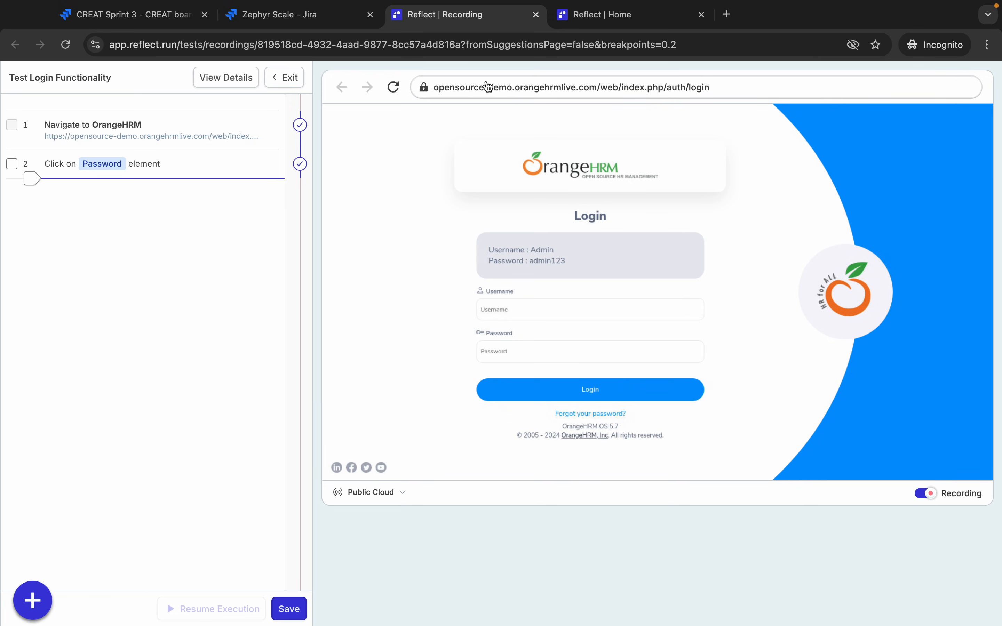
- Record logging into OrangeHRM with the demo admin username and password
mouse_move(530, 6)
click(516, 317)
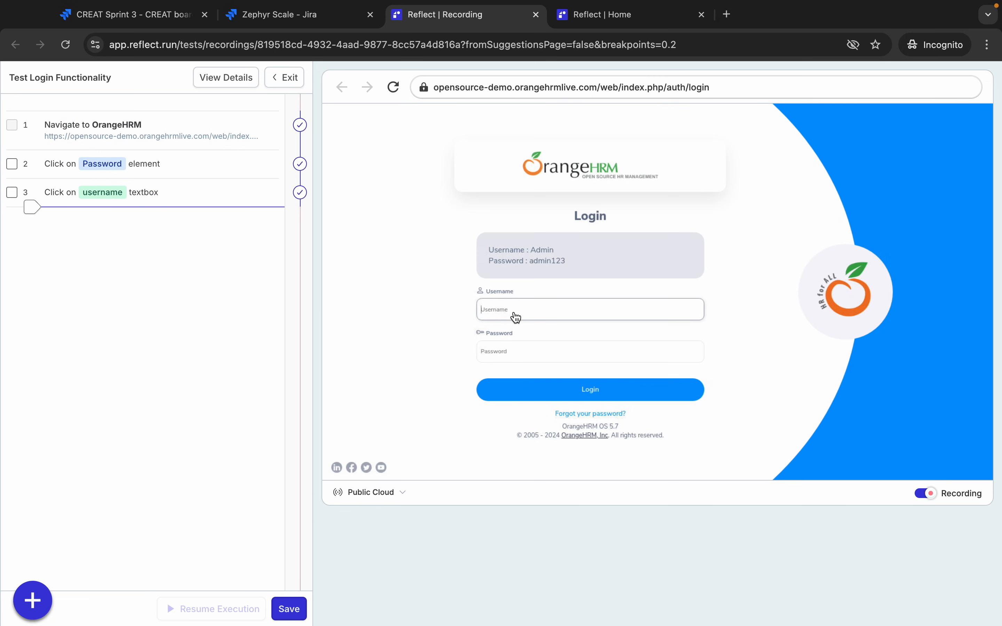
text(Admin)
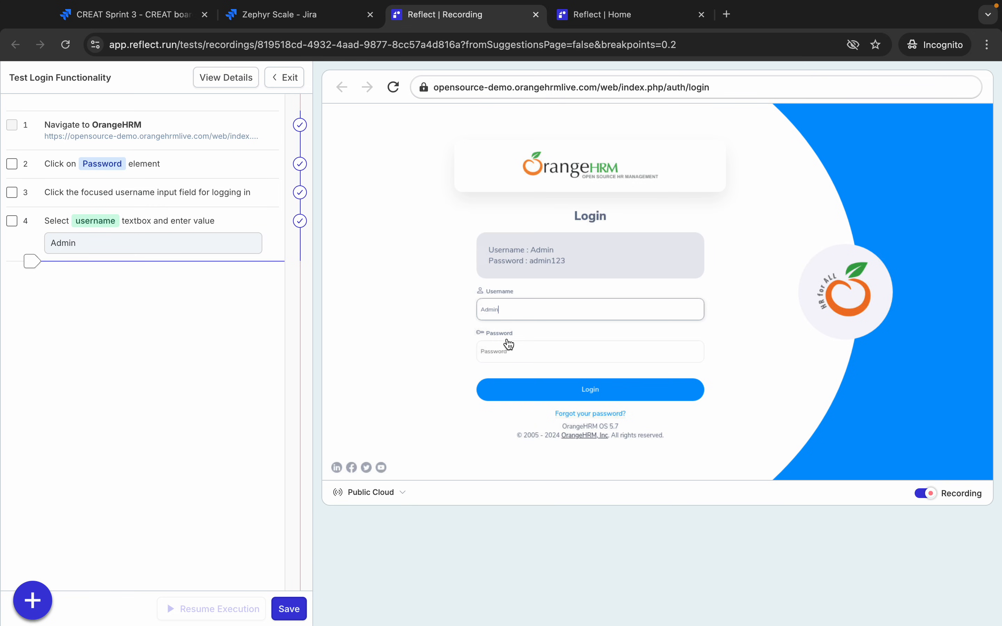
click(505, 358)
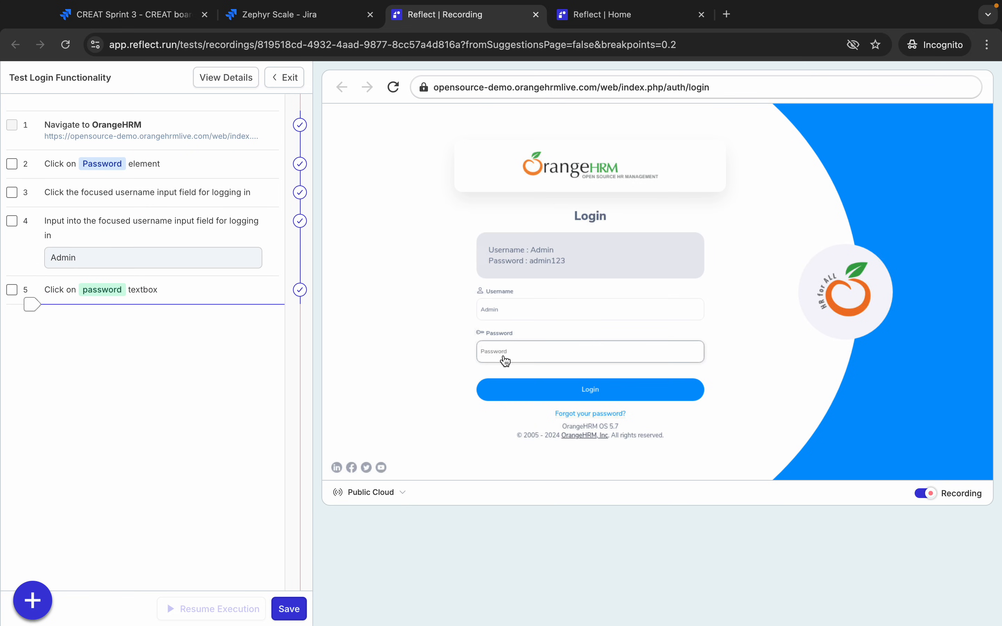
text(admin123)
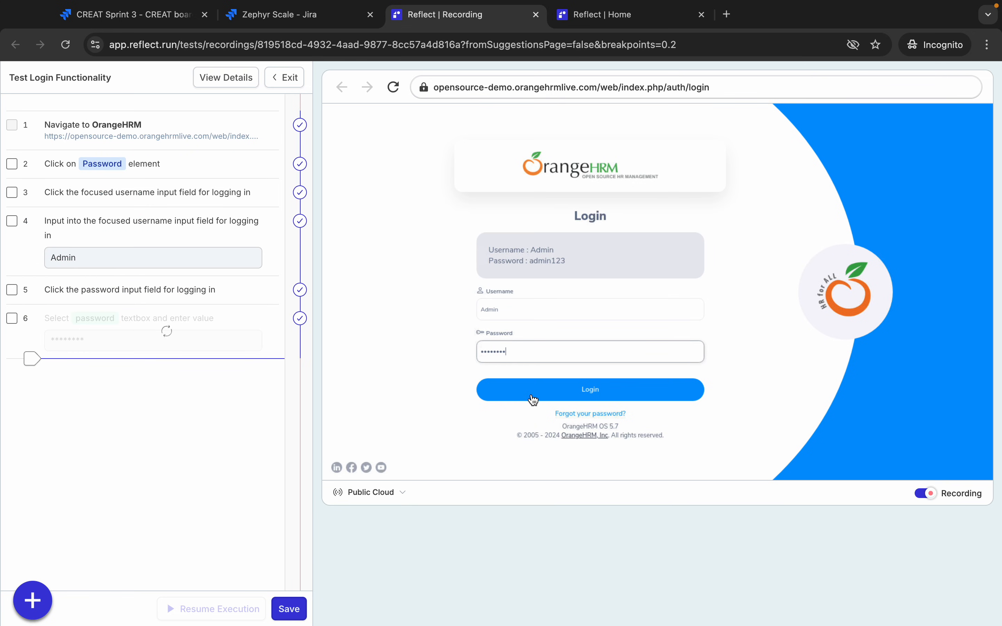
click(533, 398)
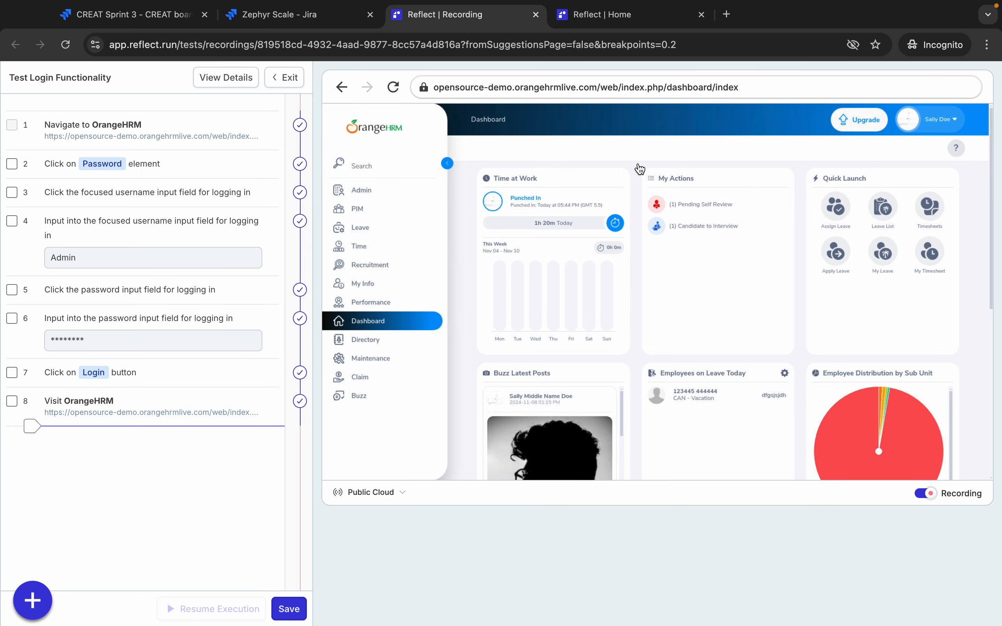
- Record logging out through the user menu, then save the recorded steps
click(950, 124)
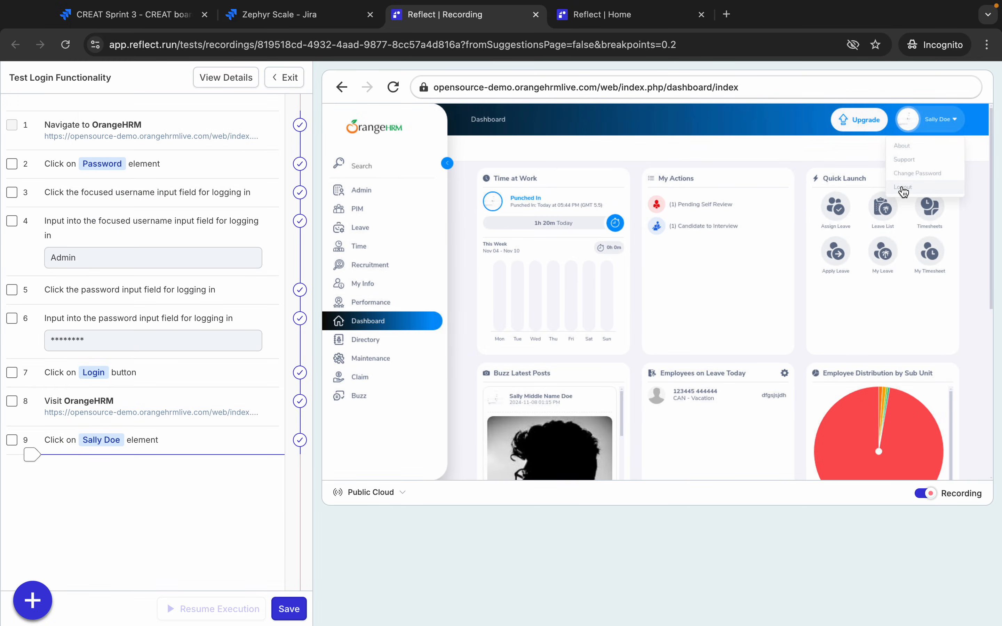
click(903, 189)
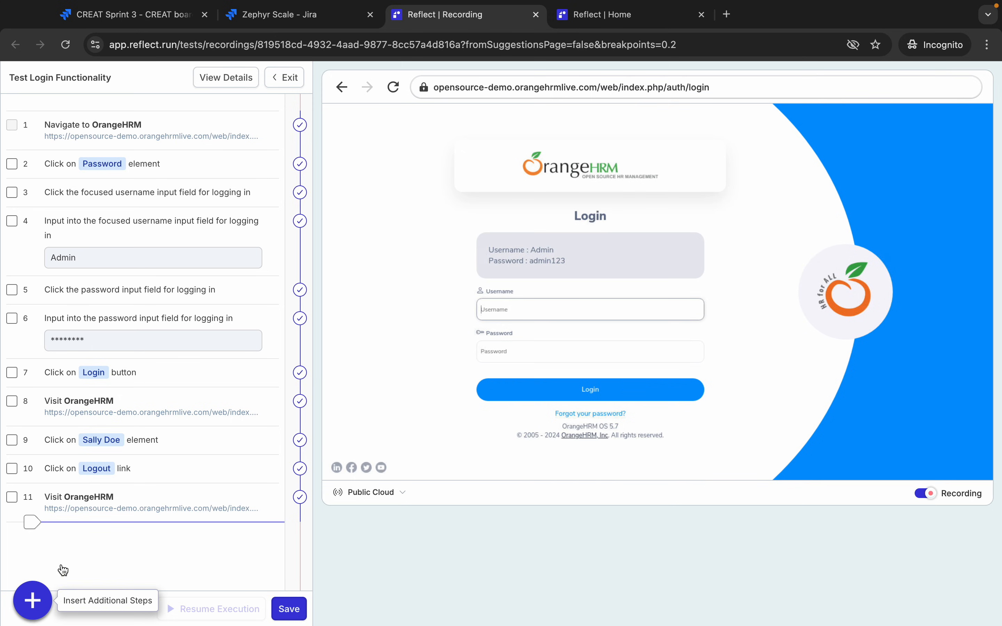
click(290, 609)
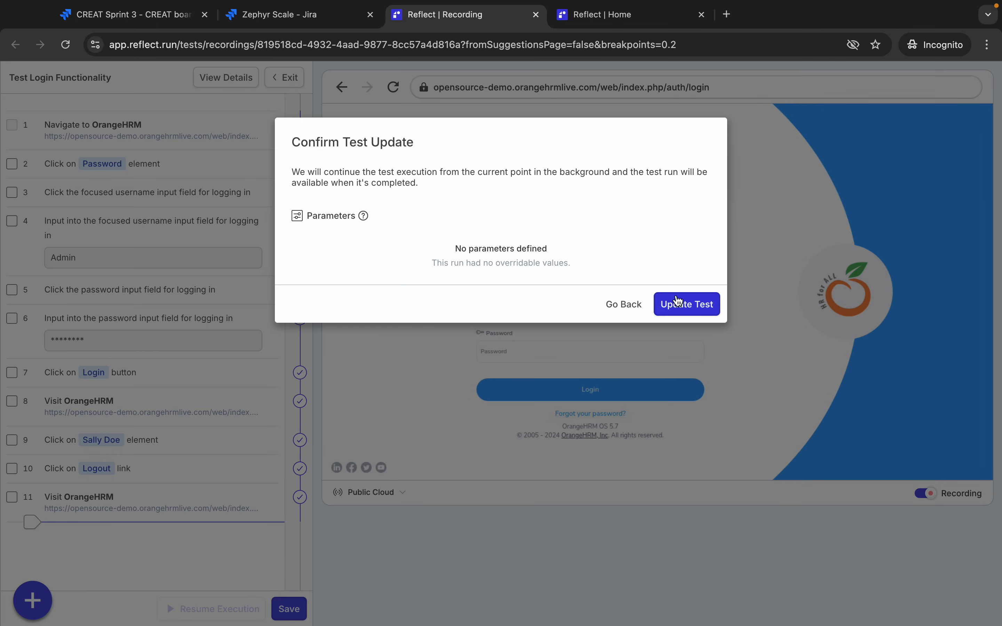
- Confirm the test update so the recorded login and logout steps are saved to CREAT-T3
click(784, 349)
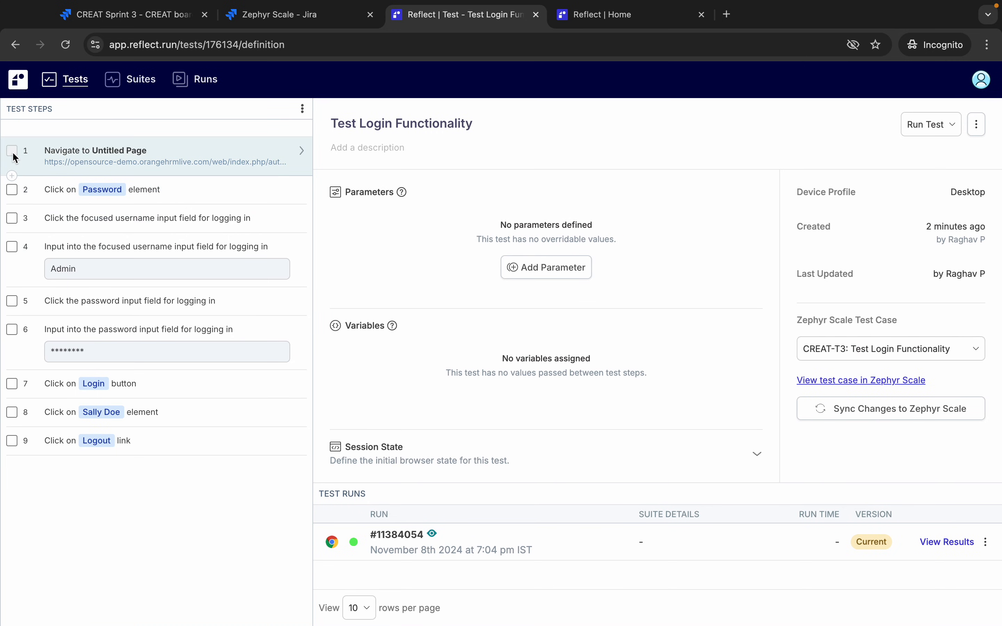
- Open the Step 4 of 9 detail panel for the username input step
click(13, 191)
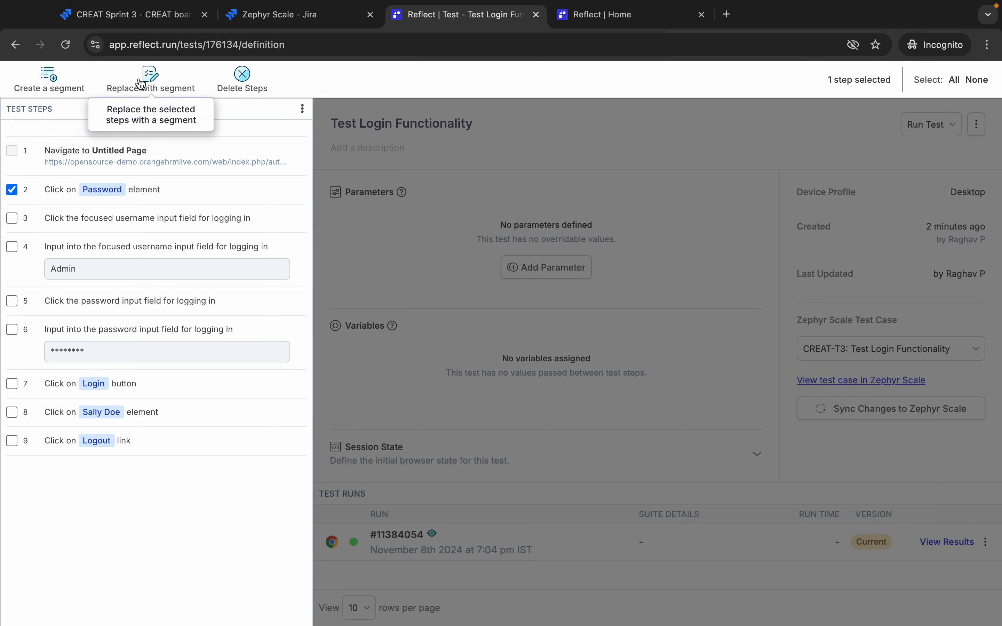
click(11, 190)
click(12, 248)
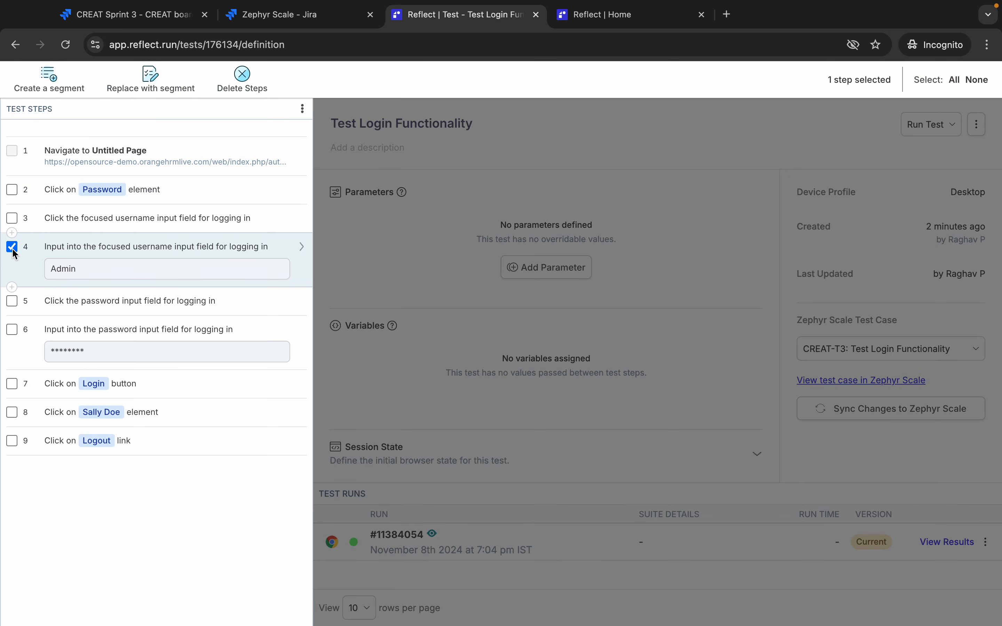
click(281, 248)
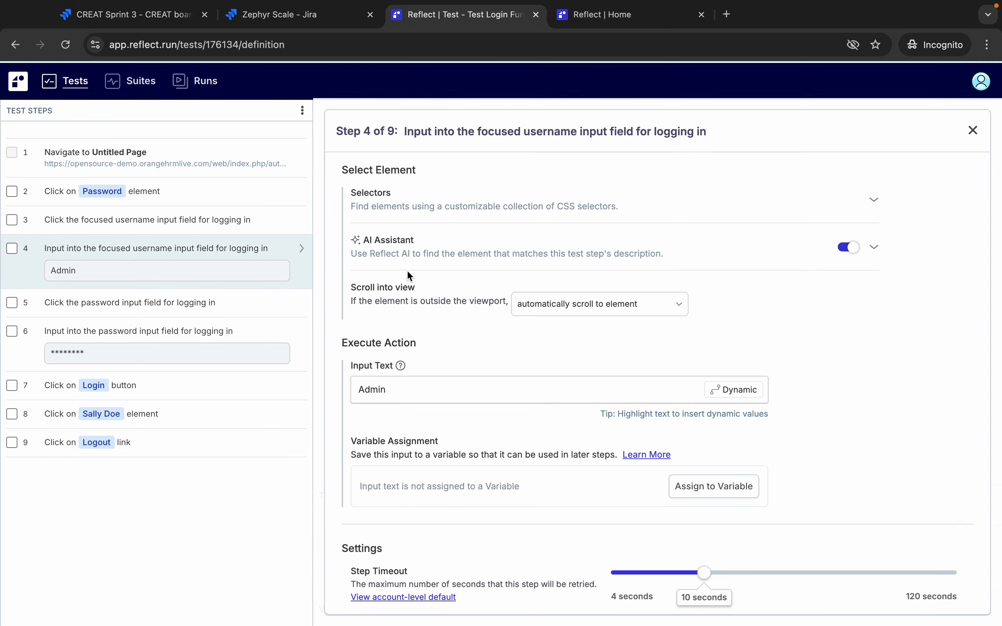
click(90, 313)
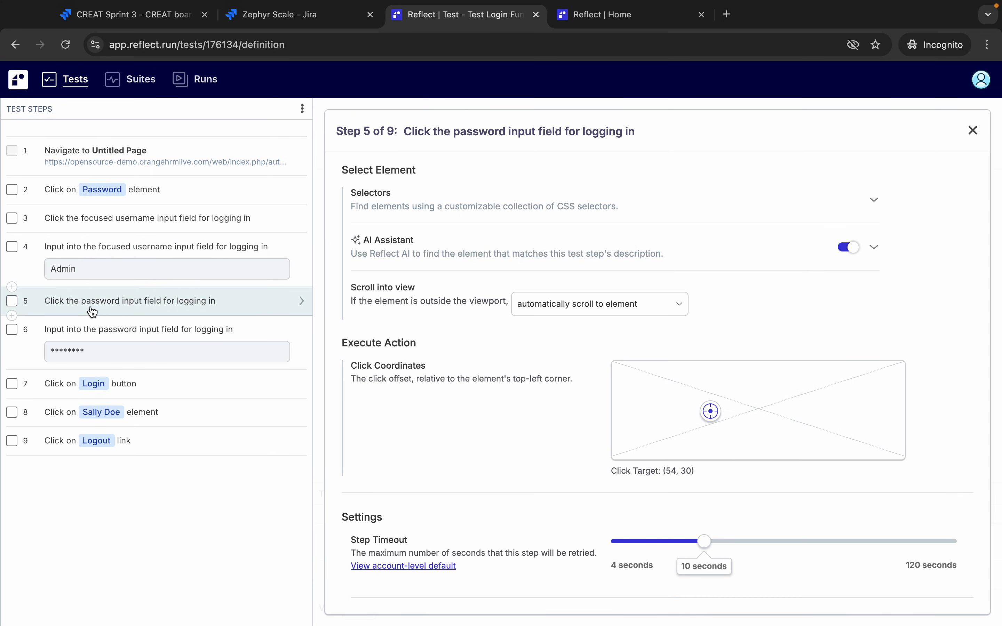
click(77, 254)
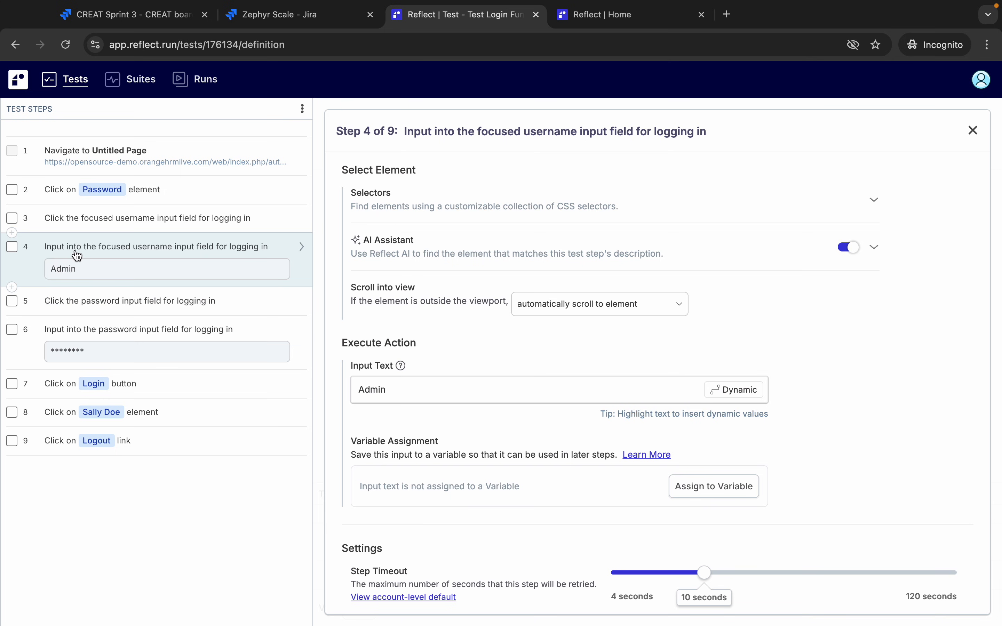
click(12, 248)
click(12, 248)
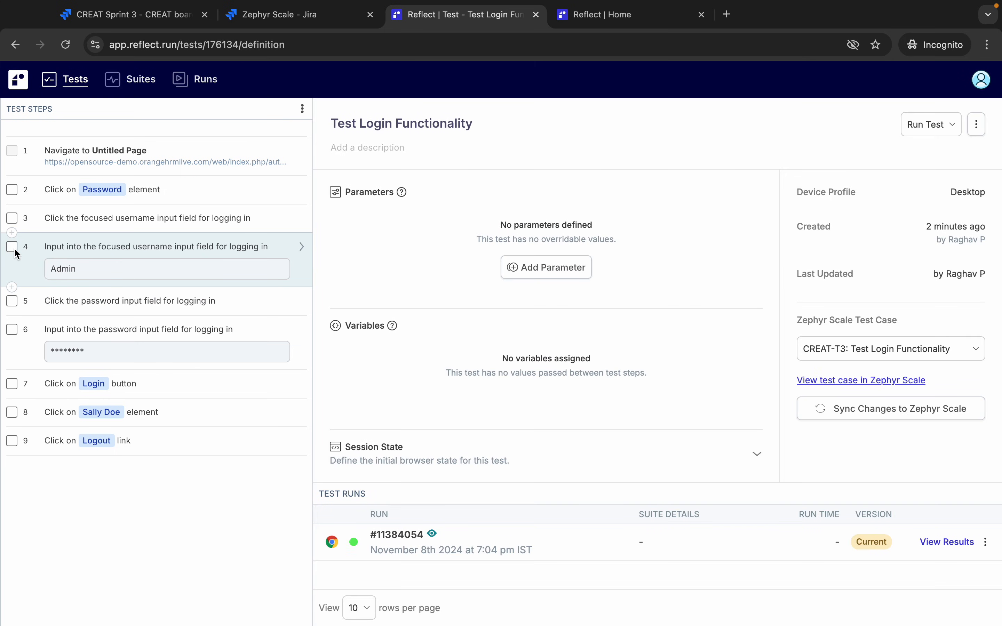
click(98, 256)
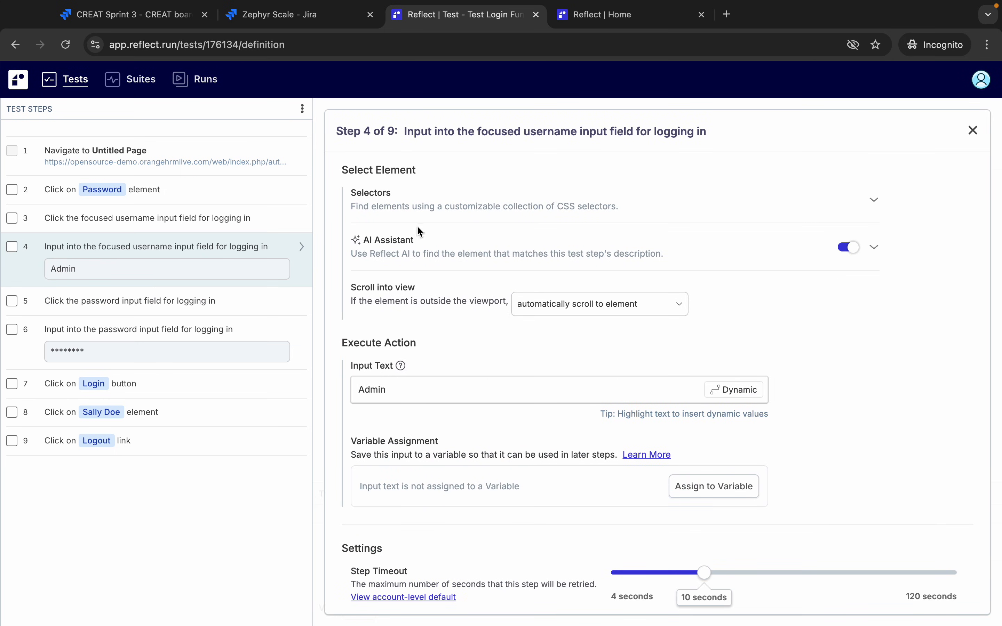
scroll(419, 275, down, 1)
scroll(420, 277, up, 1)
click(875, 199)
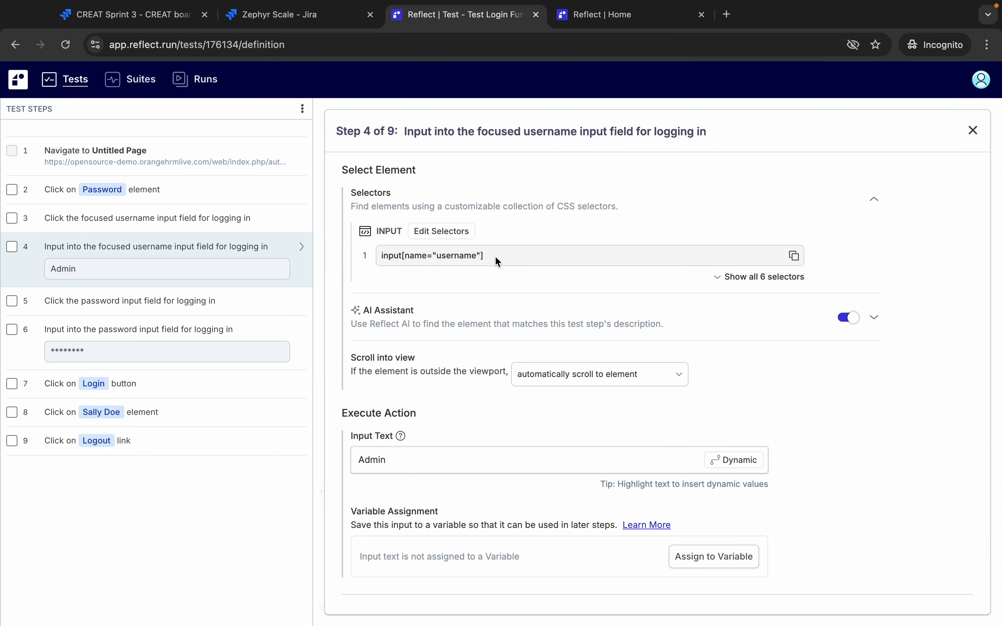
click(720, 278)
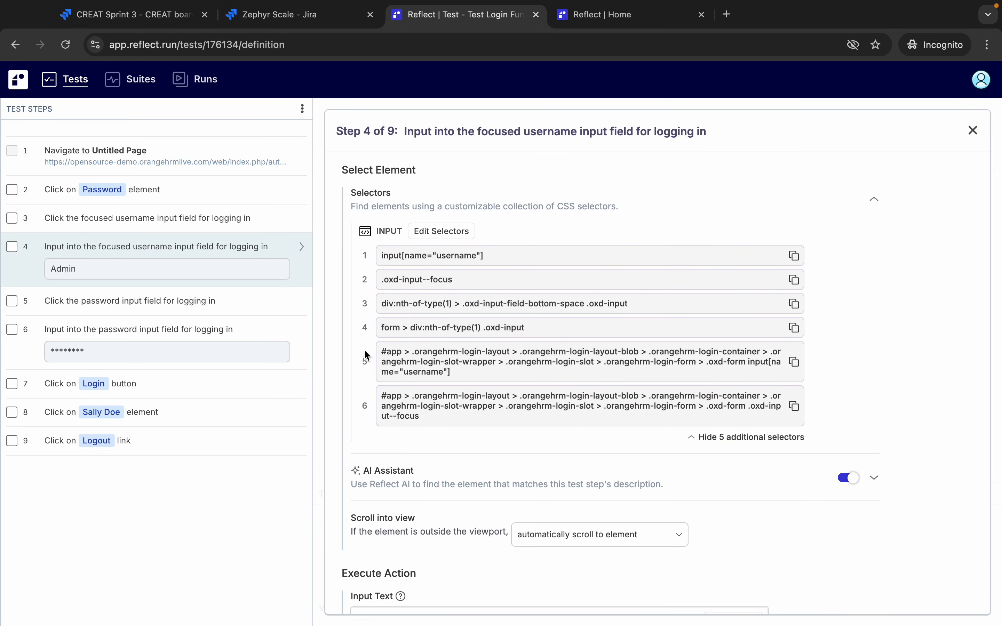
click(697, 436)
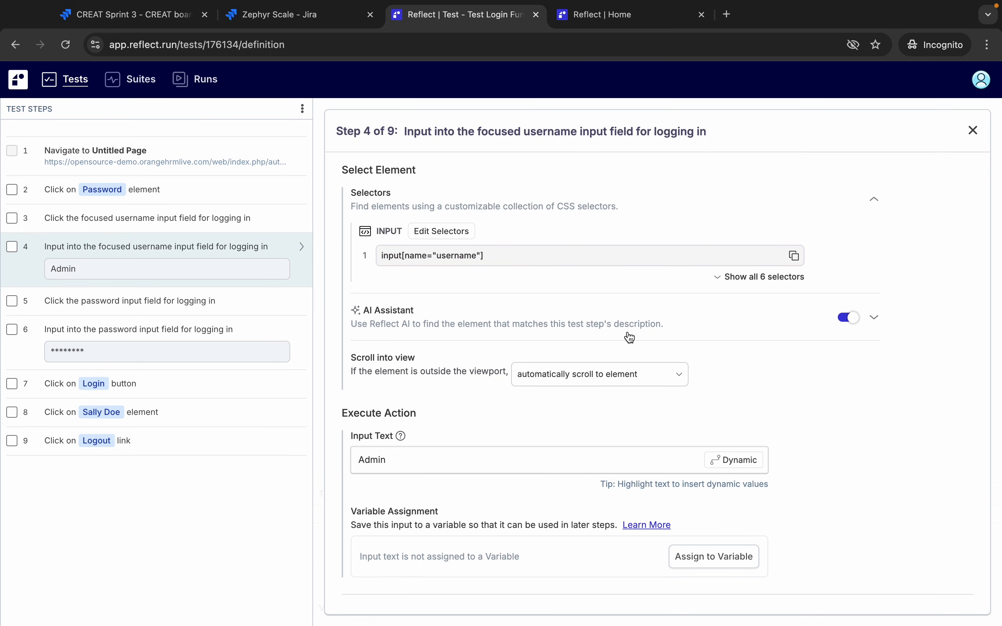
click(875, 319)
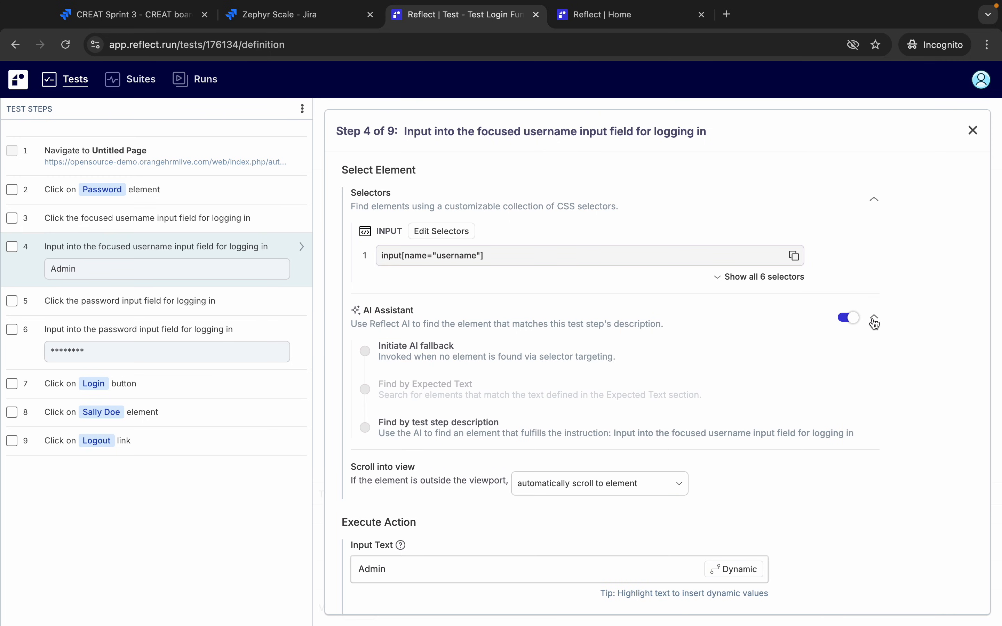
click(879, 317)
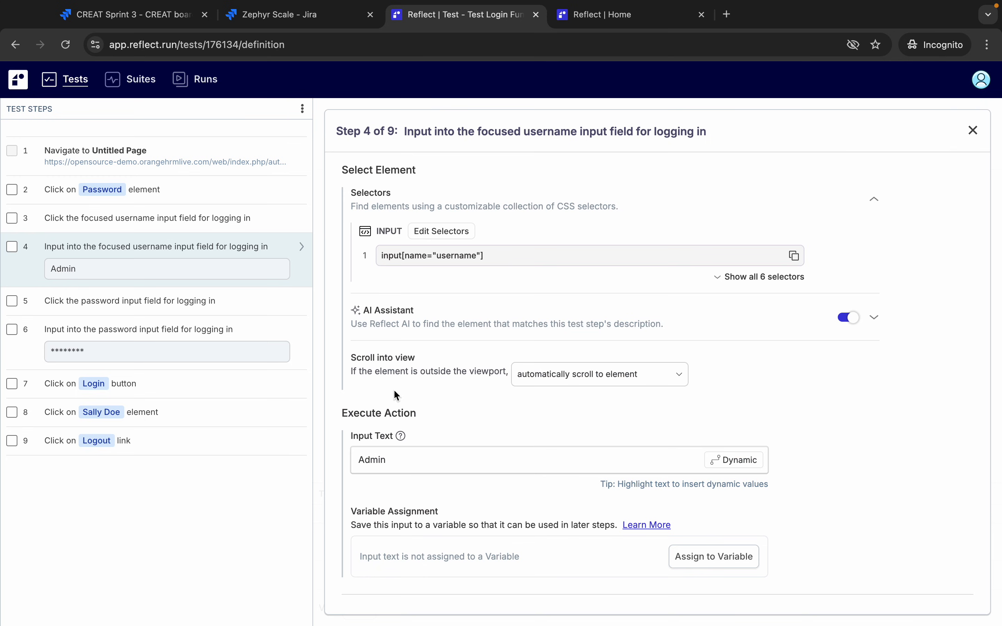
click(679, 377)
click(756, 379)
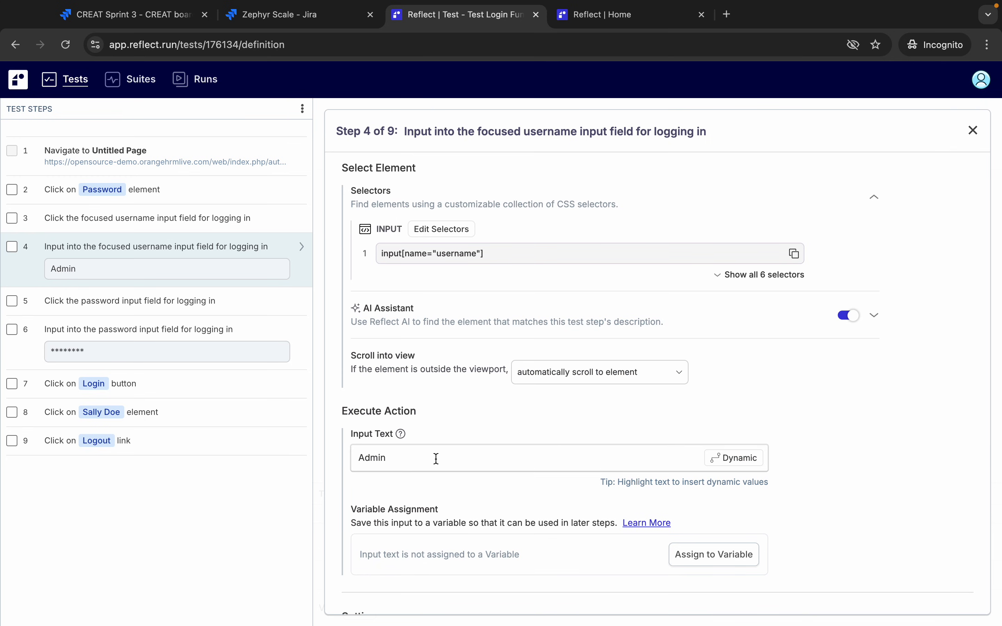
scroll(433, 456, down, 3)
click(546, 382)
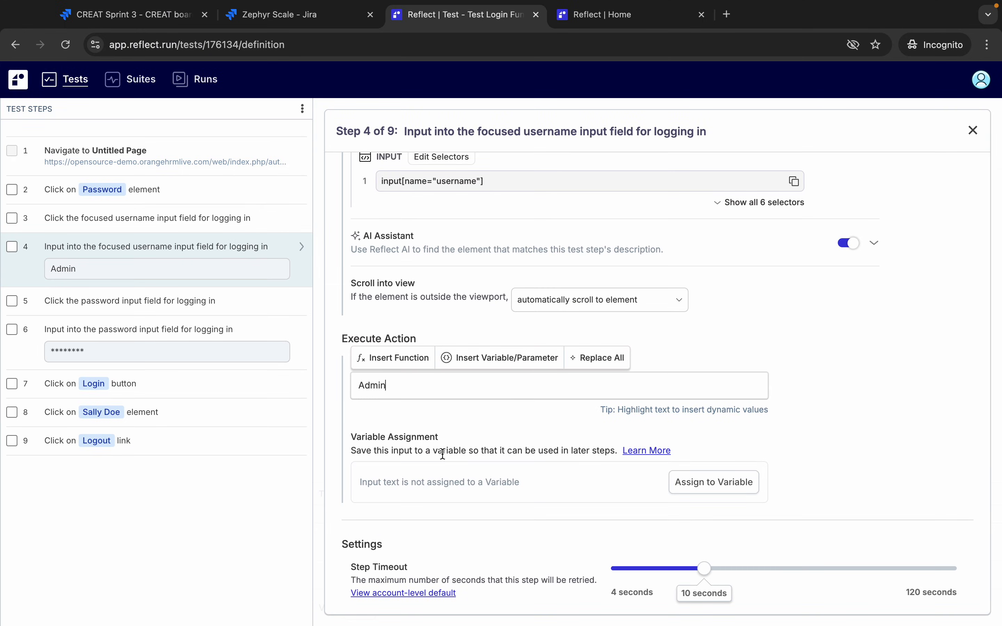
scroll(442, 455, down, 7)
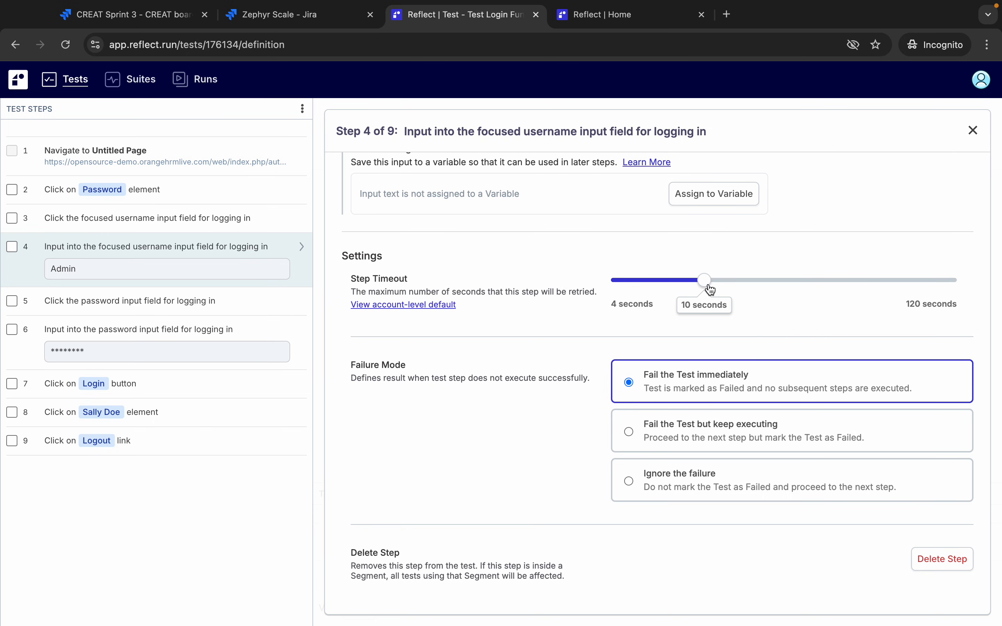
- Close step 4's editor and return to the Test Login Functionality overview
mouse_move(779, 5)
click(13, 247)
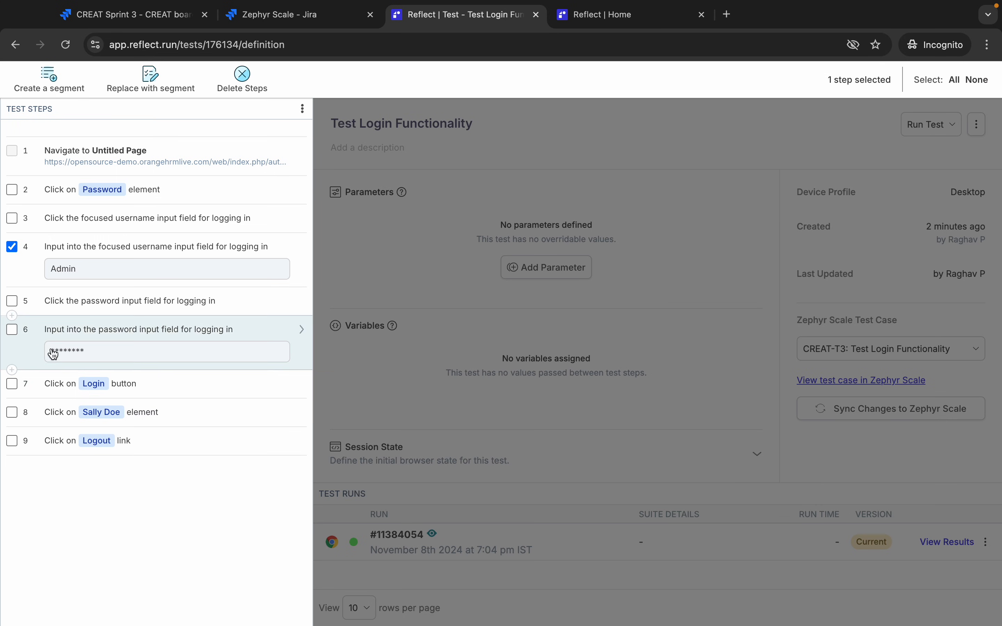
click(12, 247)
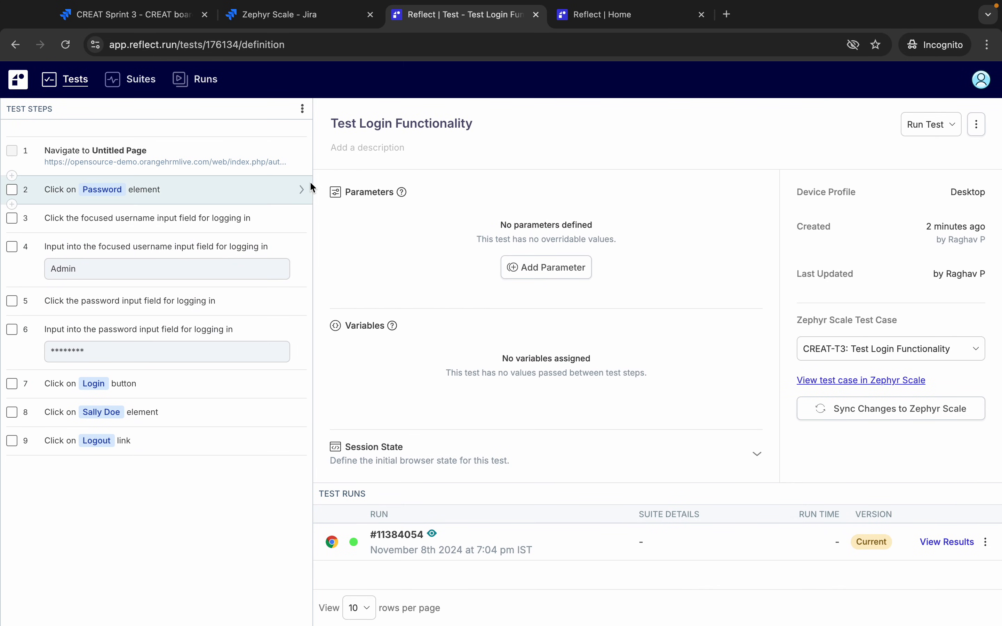
click(977, 130)
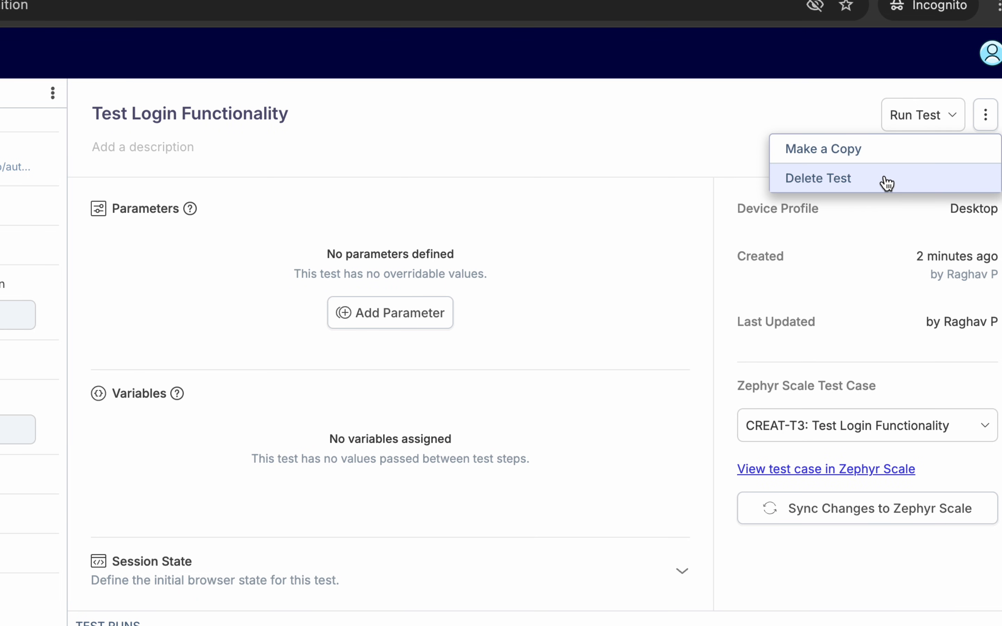
- Run Test Login Functionality live in a cloud browser and watch all nine steps pass
click(737, 113)
click(951, 115)
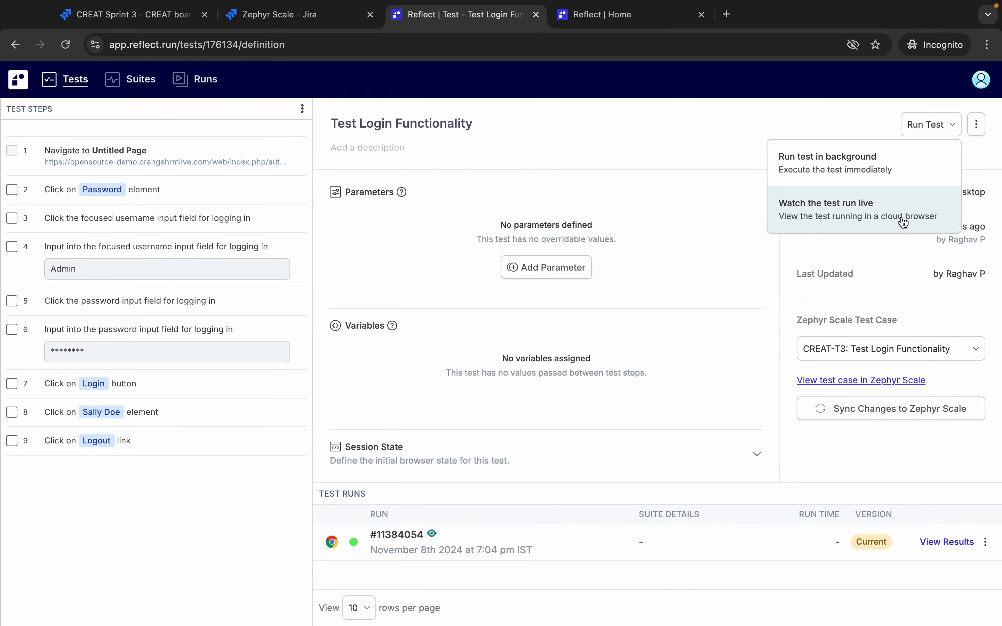
click(904, 223)
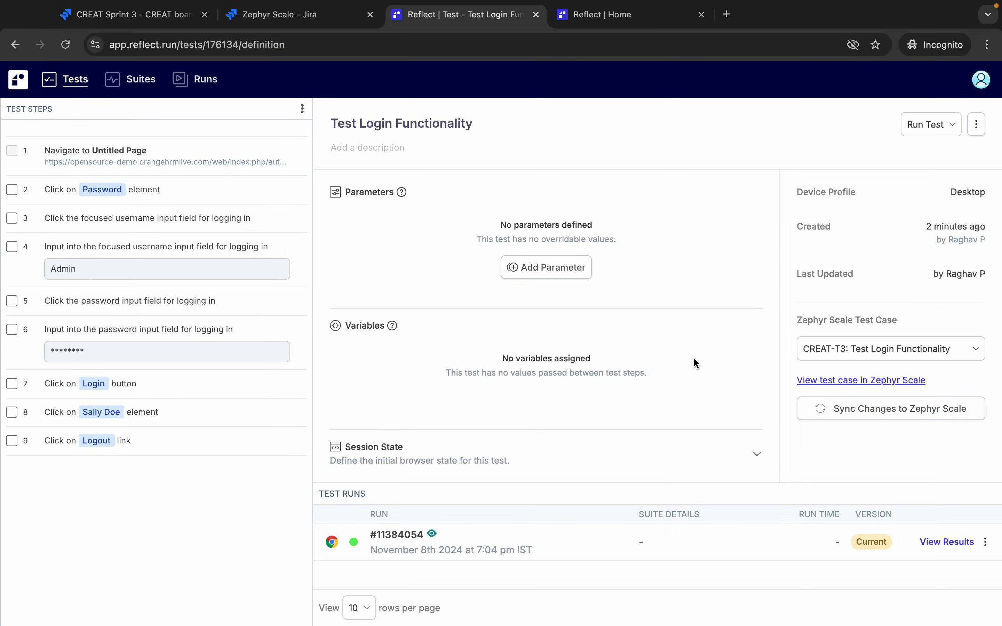
scroll(595, 290, down, 1)
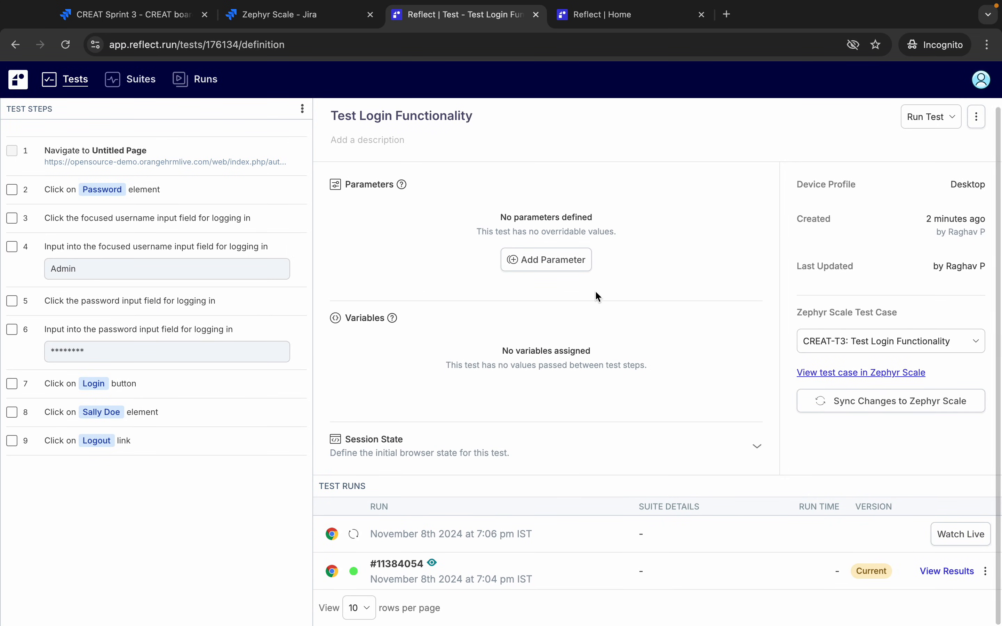
click(954, 539)
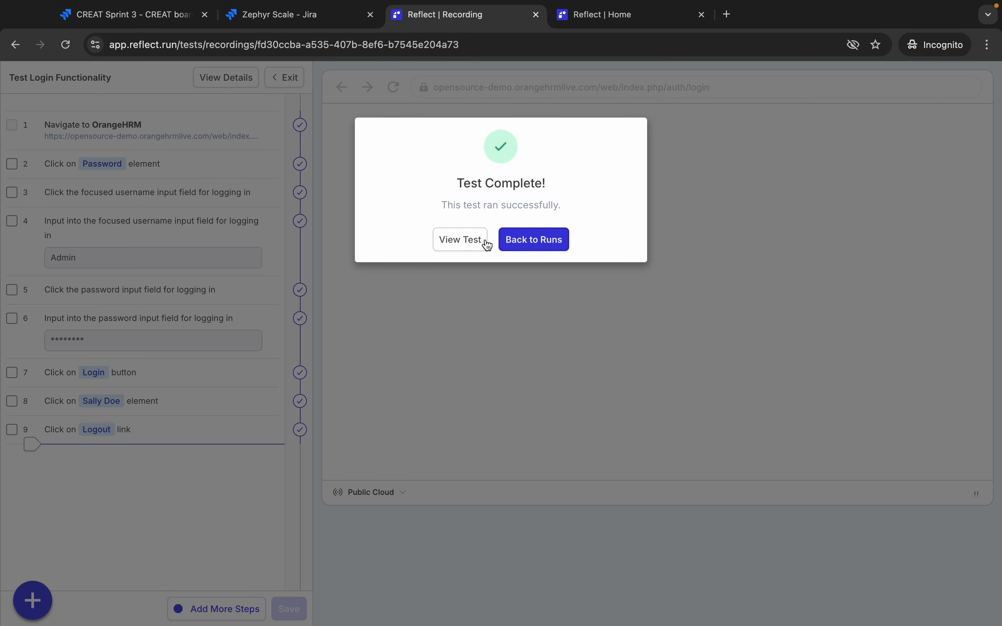
- Reopen Test Login Functionality, now listing passing run #11384072, and bring up its Run Test options
click(524, 247)
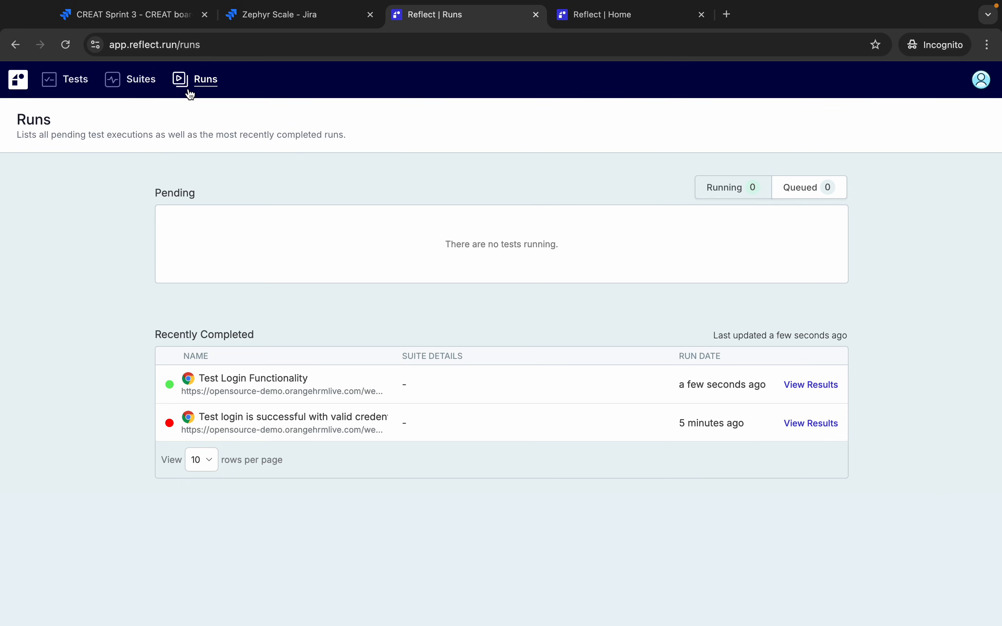
click(76, 80)
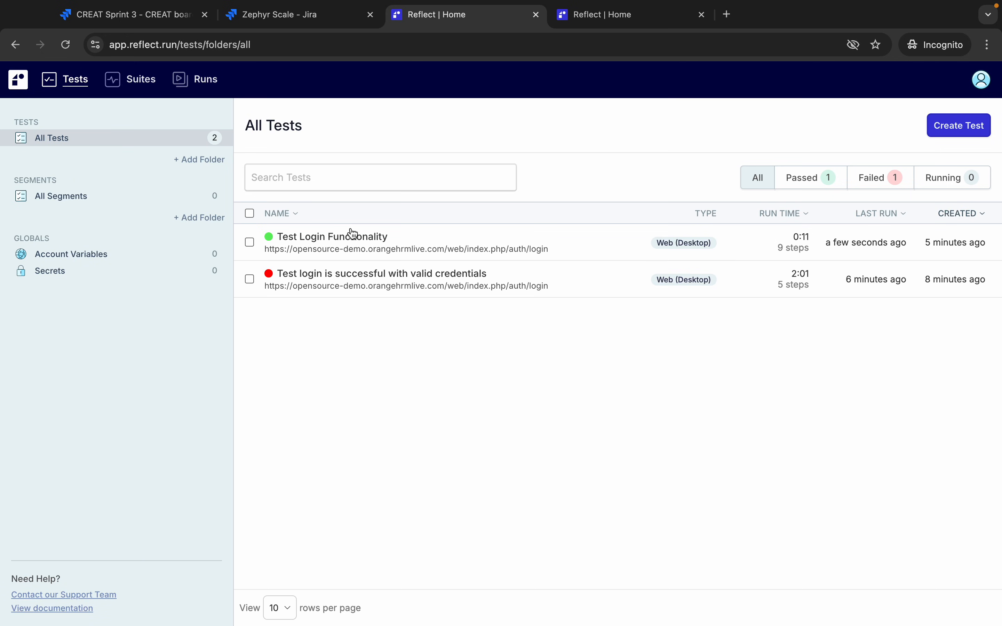
click(347, 239)
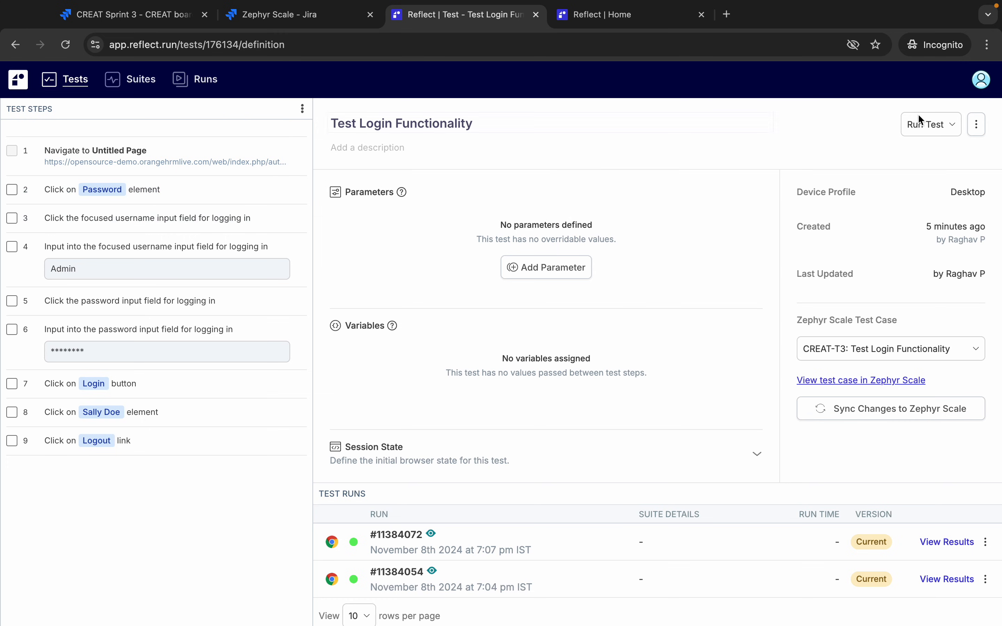
click(953, 129)
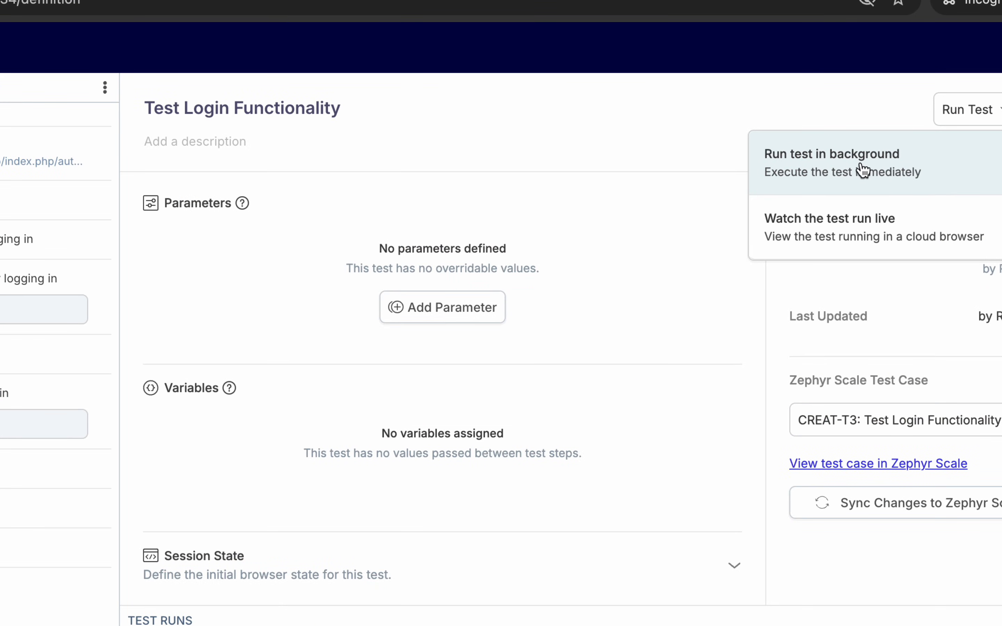
- Launch a Chrome run of Test Login Functionality on public cloud with no advanced overrides
click(864, 170)
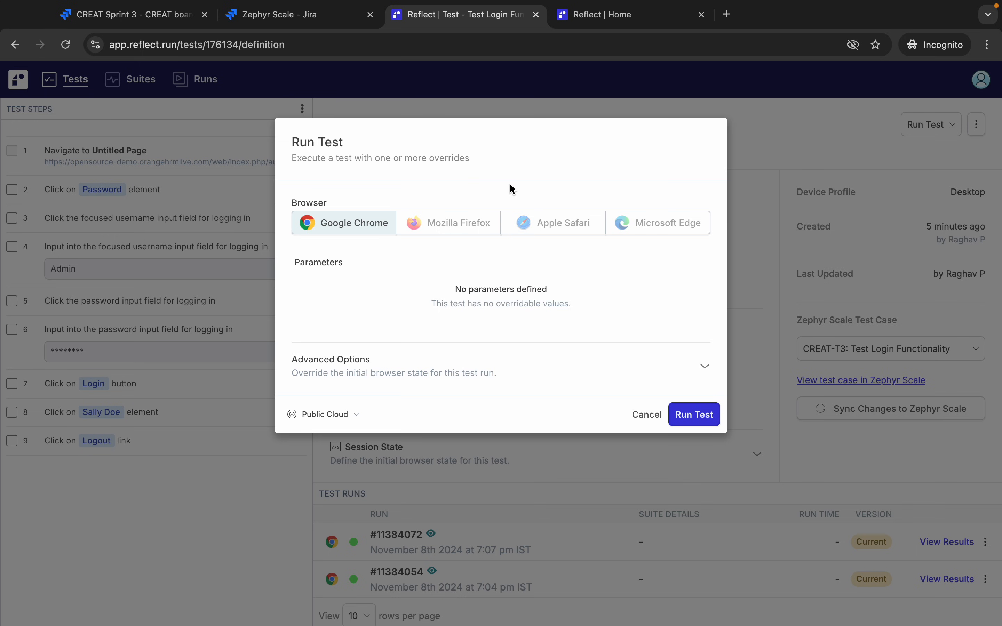
mouse_move(455, 223)
click(355, 416)
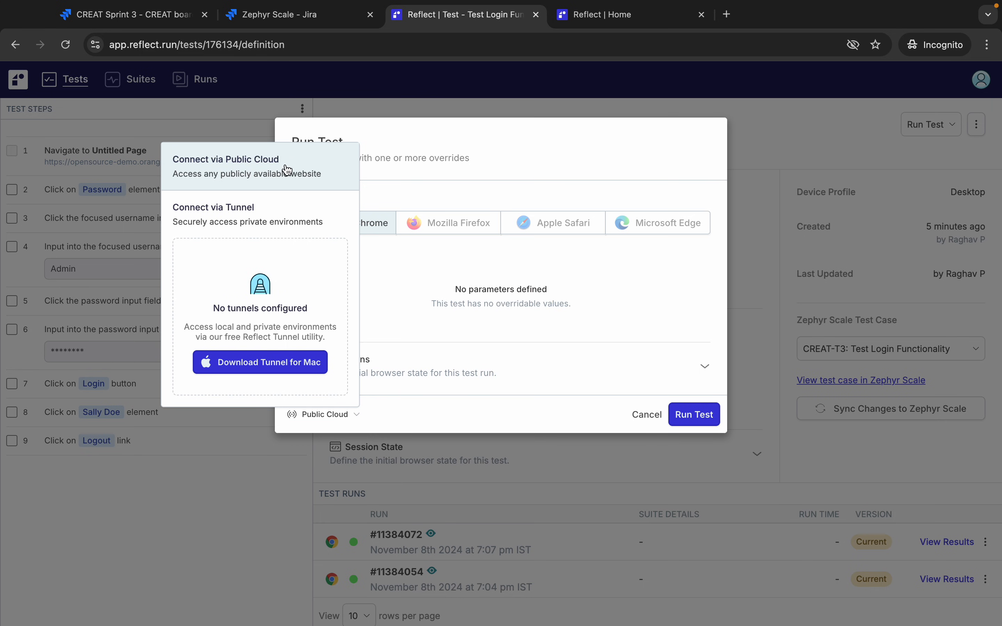
click(416, 270)
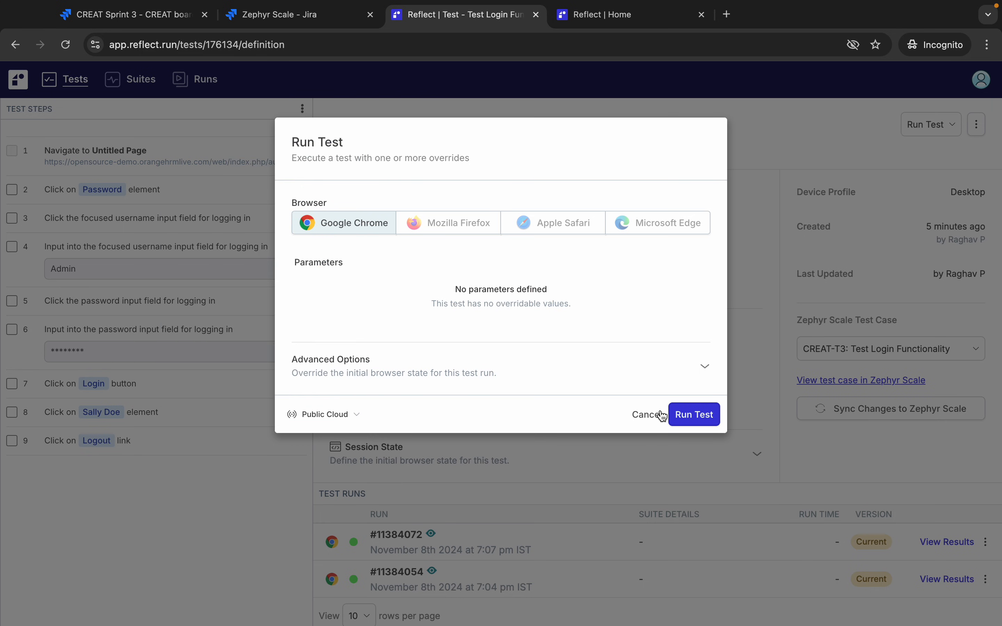
click(706, 369)
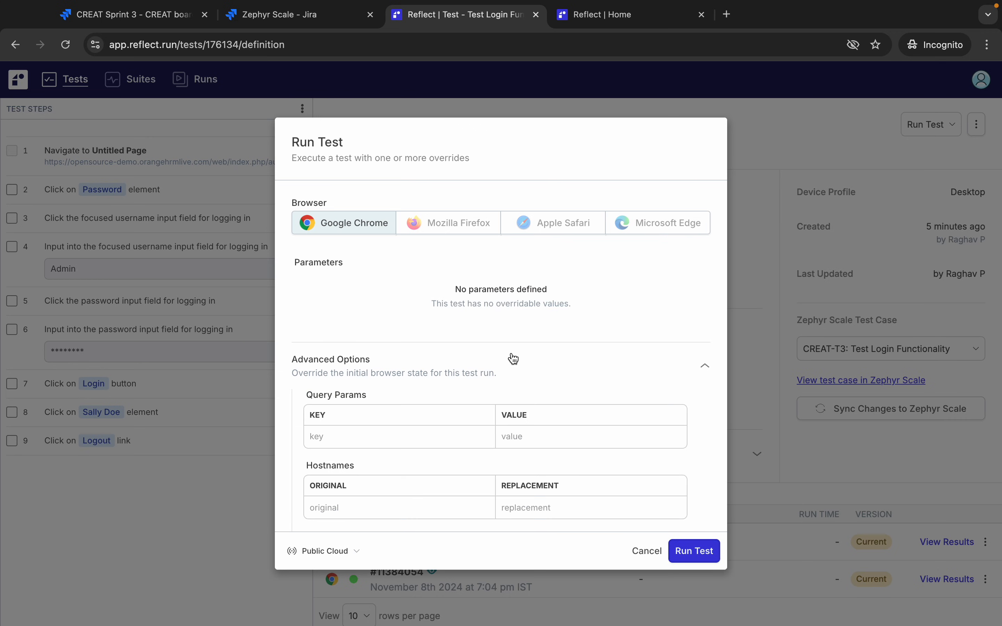
scroll(510, 357, down, 4)
scroll(512, 353, down, 5)
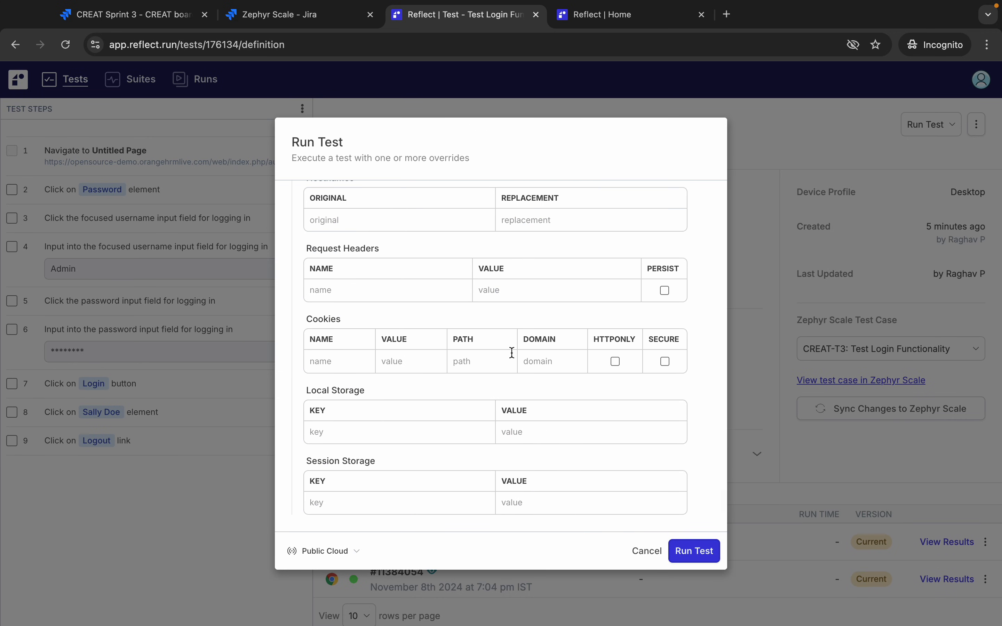
scroll(512, 353, up, 10)
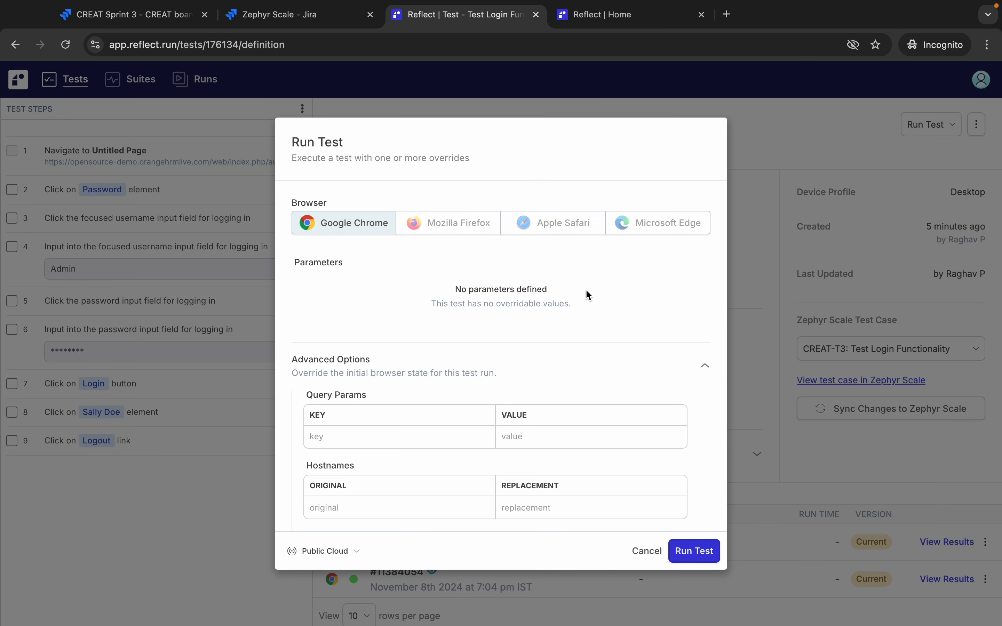
click(694, 551)
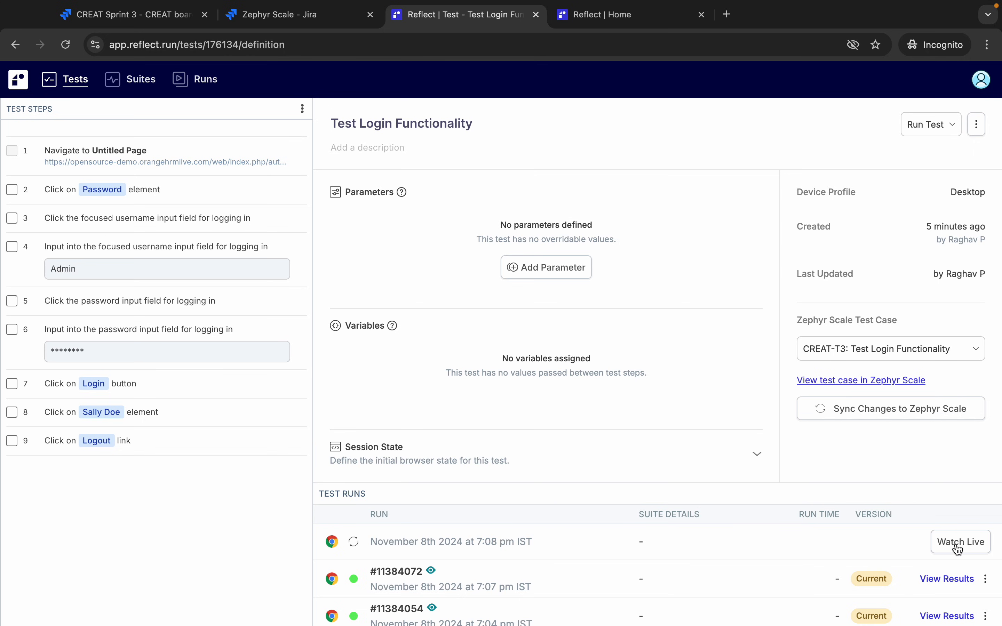
- Watch the new run finish live, then inspect steps 5 and 6 on the test page
click(969, 544)
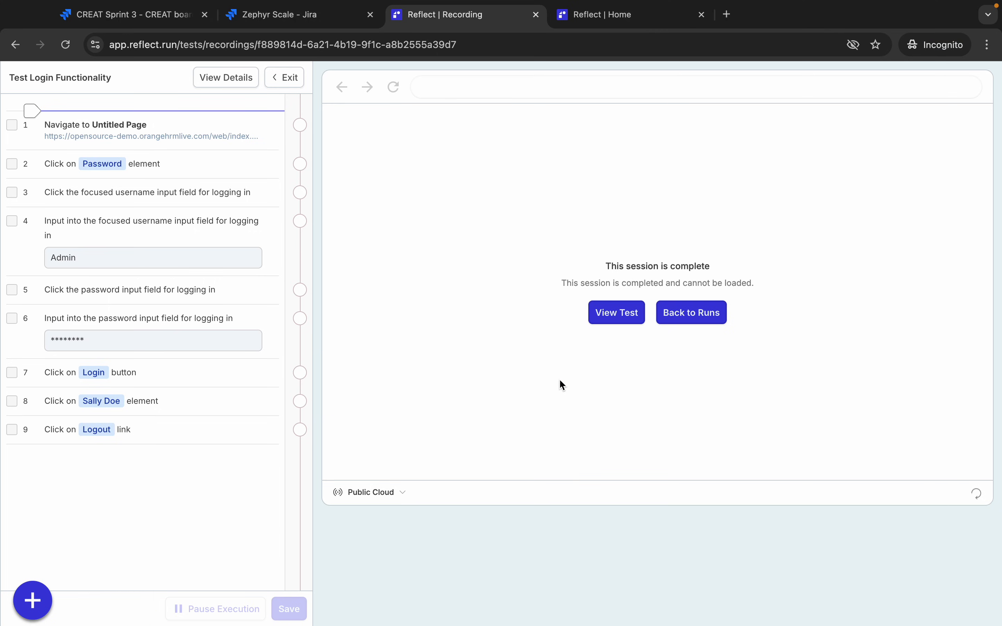
click(615, 322)
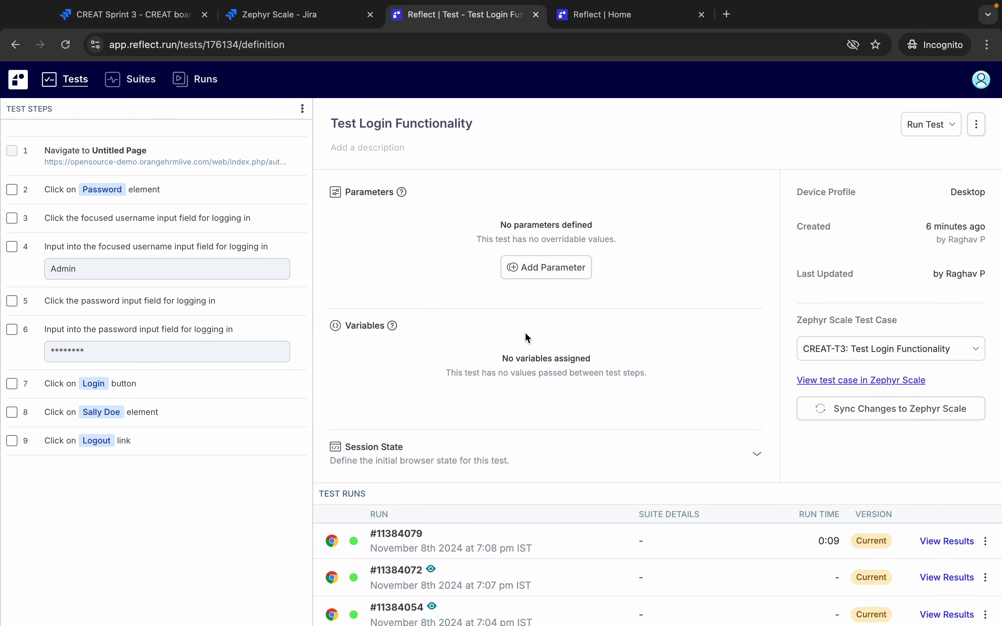
click(11, 301)
click(11, 301)
click(98, 301)
click(110, 330)
- Check the test's extra actions and title, then go back to the All Tests list
scroll(604, 374, down, 7)
scroll(780, 217, up, 7)
click(973, 131)
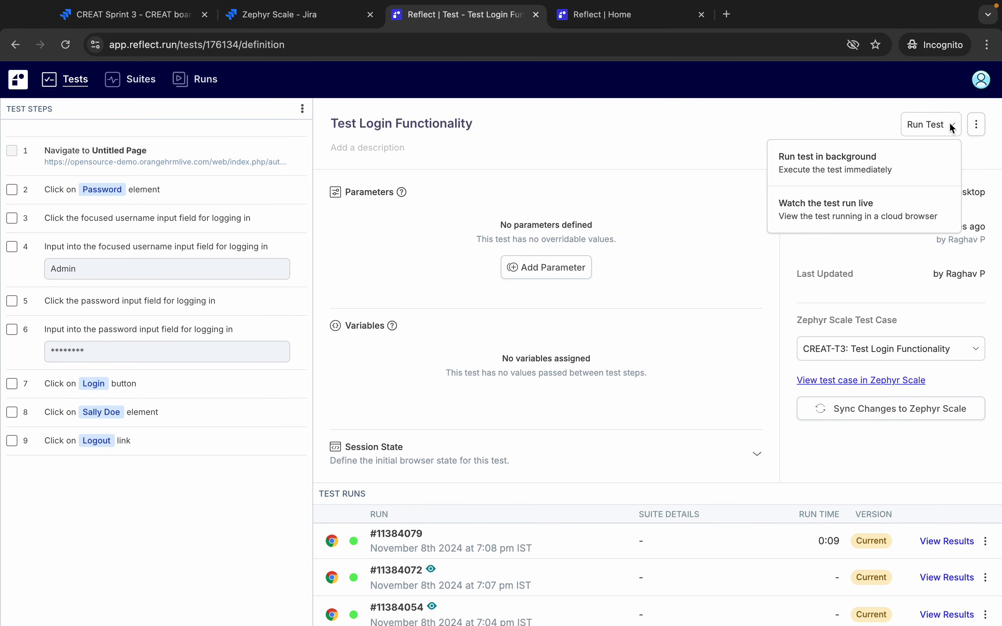
click(976, 131)
click(706, 129)
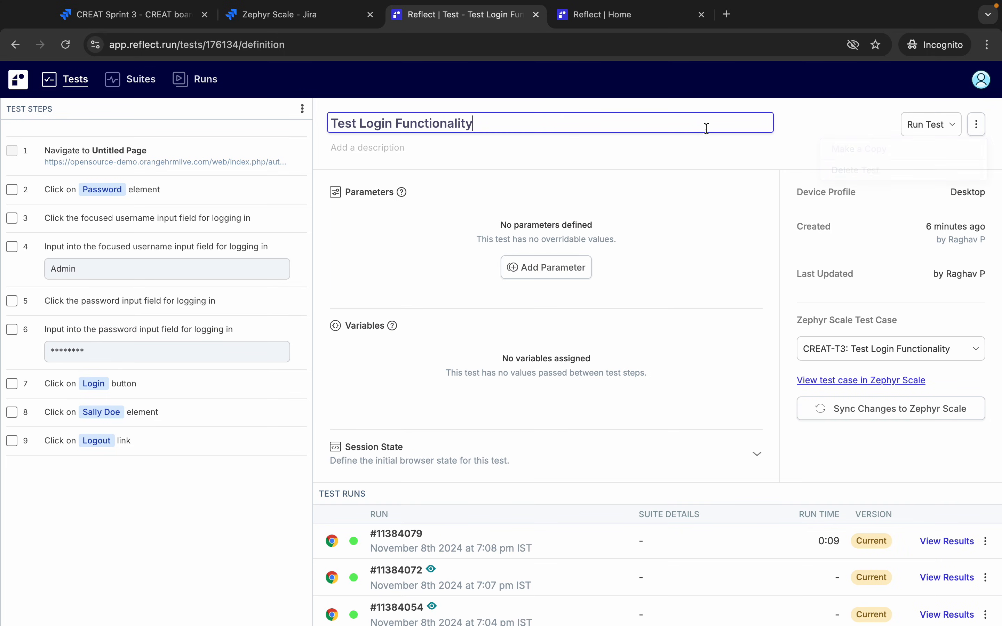
click(72, 84)
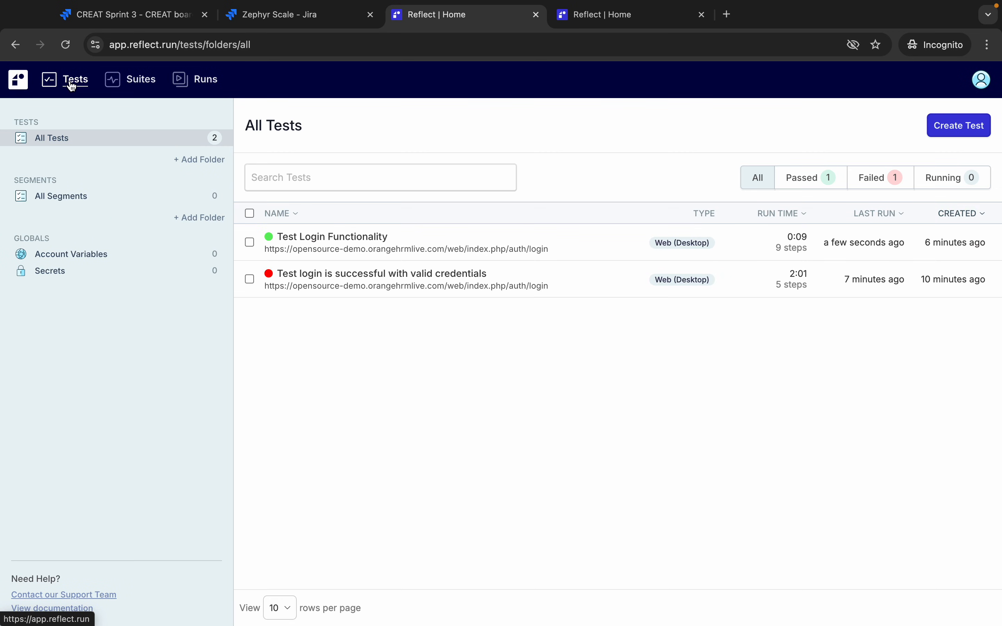
- Create a suite named 'Test Suite 1' from the Suites page and glance at its actions
click(140, 85)
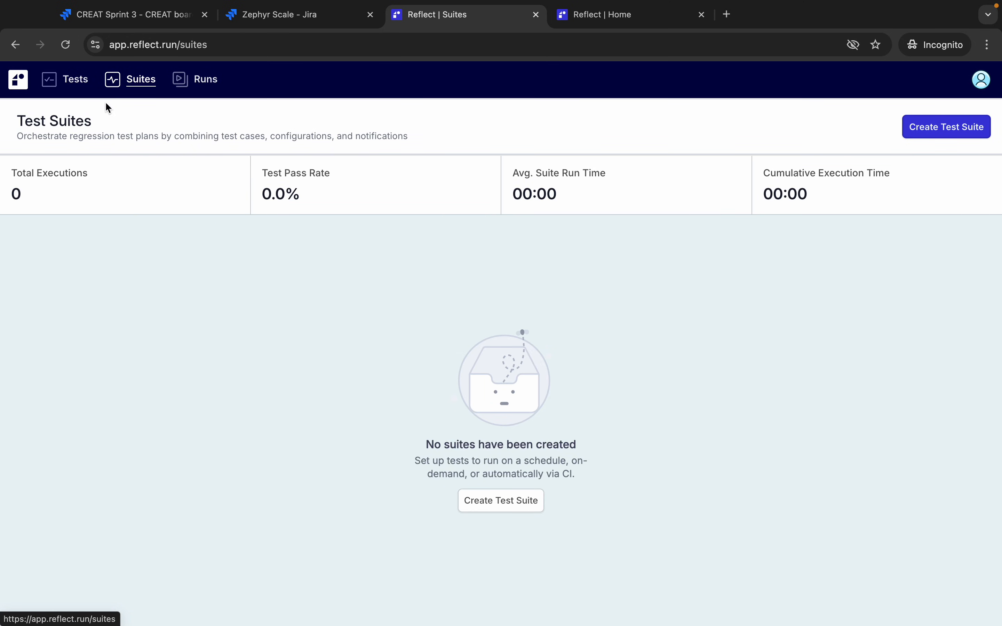
click(950, 128)
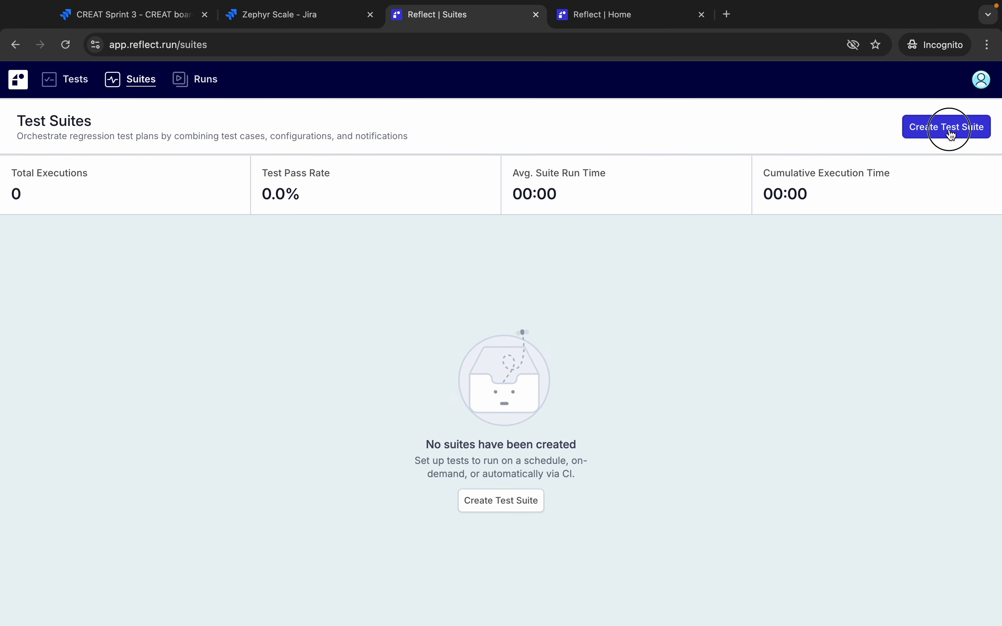
click(464, 199)
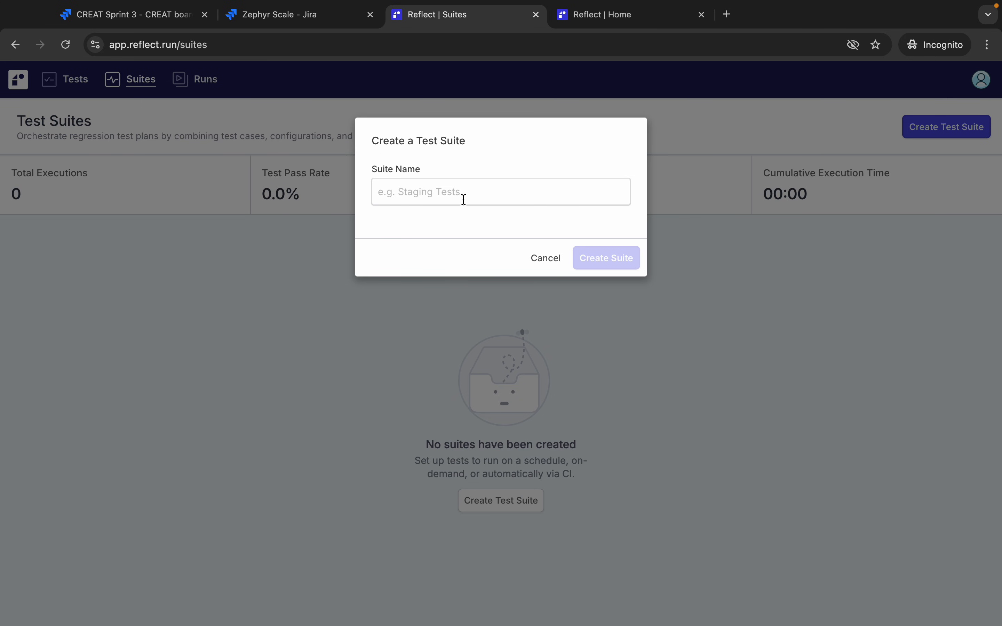
text(Test Suite 1)
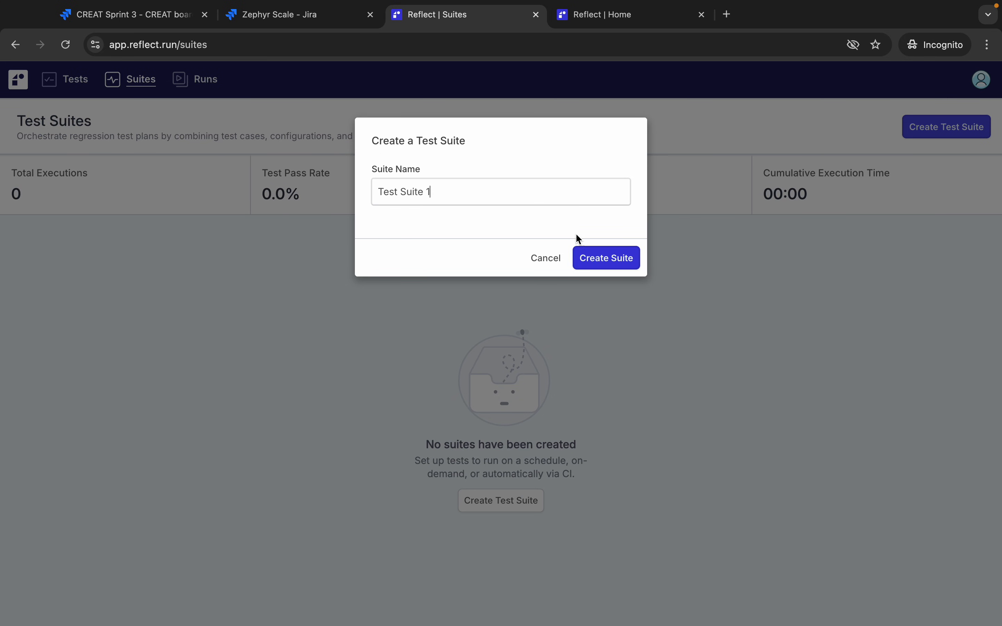
click(599, 261)
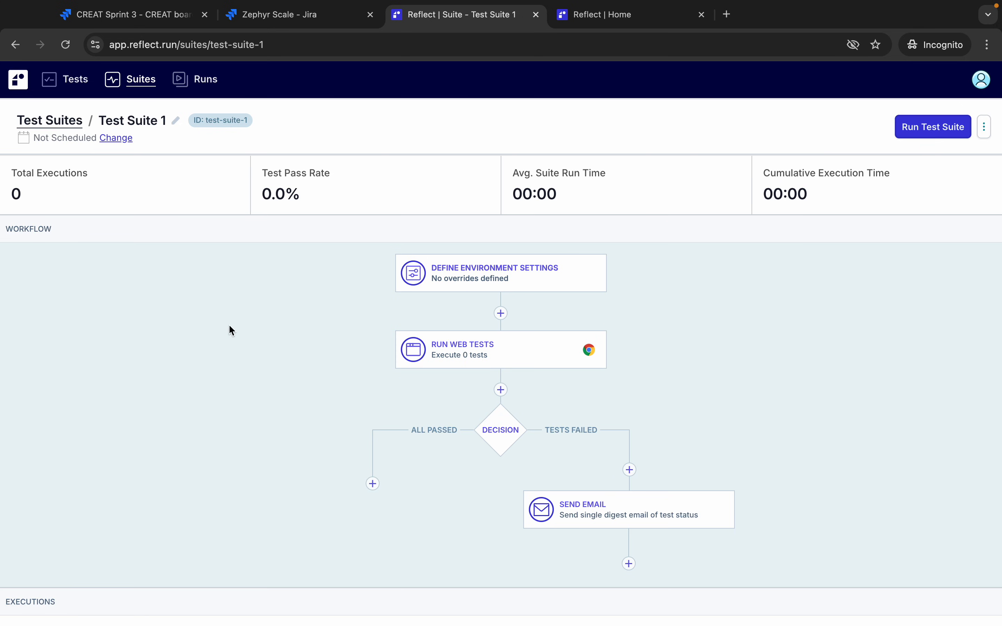
click(983, 127)
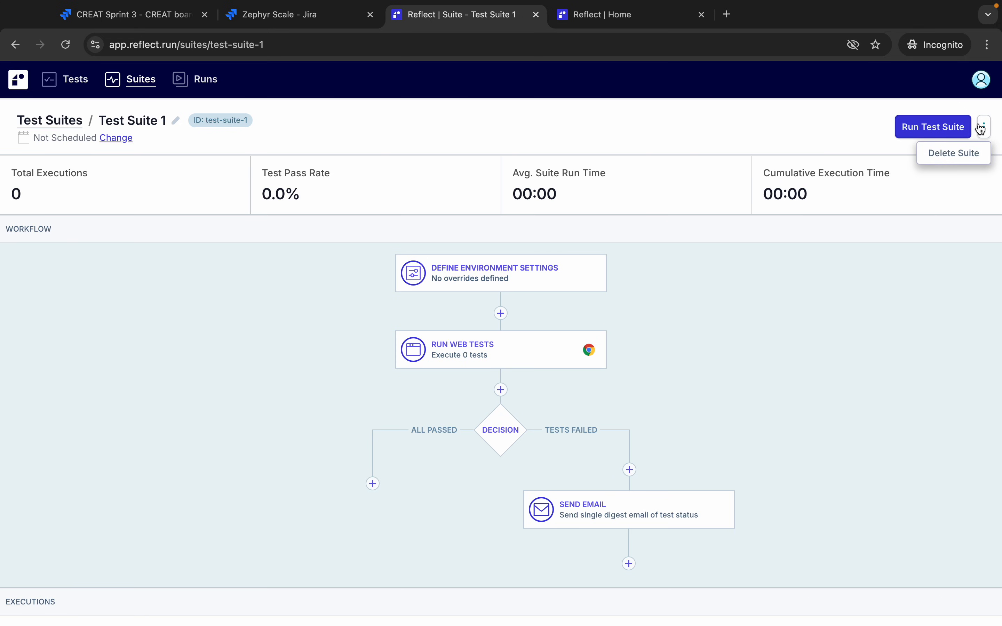
click(494, 137)
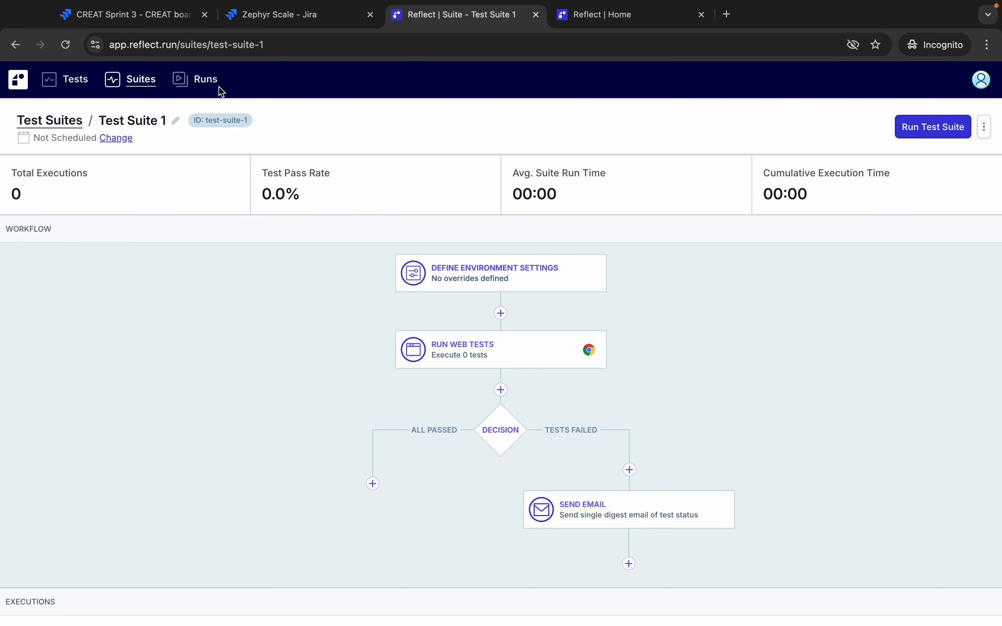
- From the Runs list, open the results of passed run #11384079 of Test Login Functionality
click(200, 83)
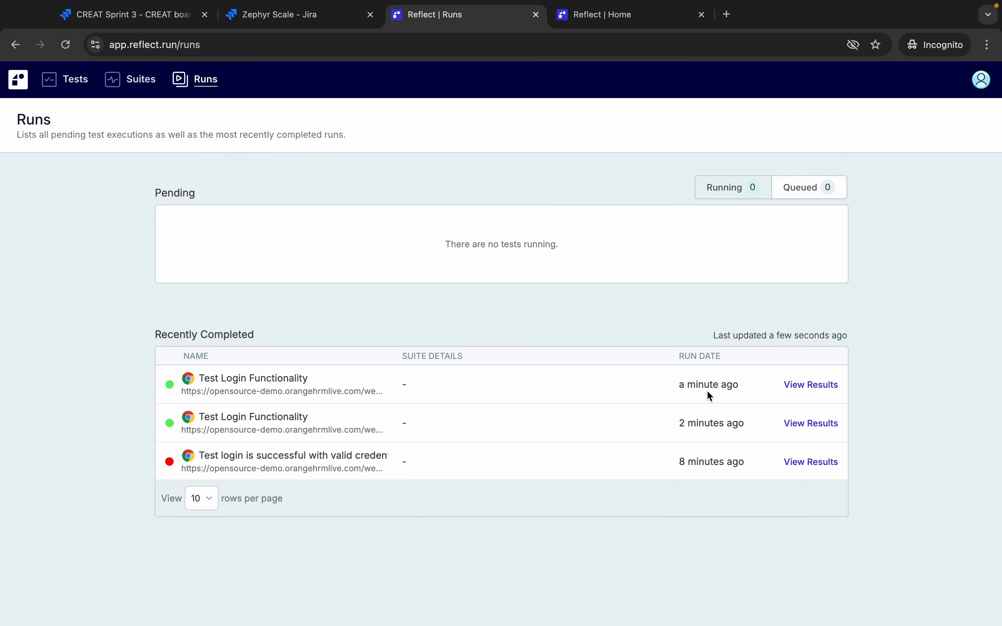
click(805, 385)
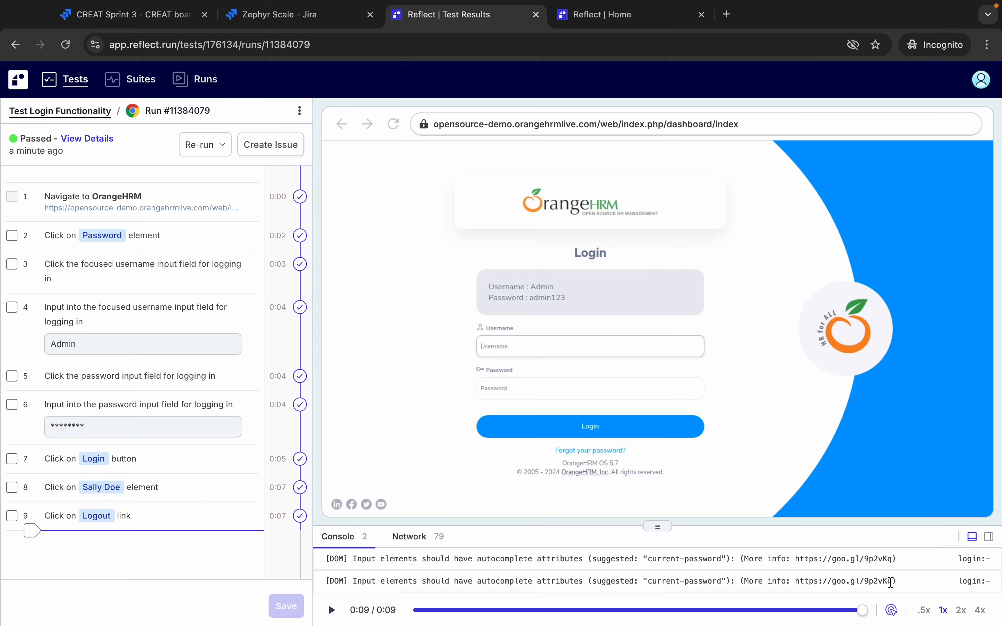
- Inspect the details of steps 4 and 5 and look over the re-run options
click(200, 316)
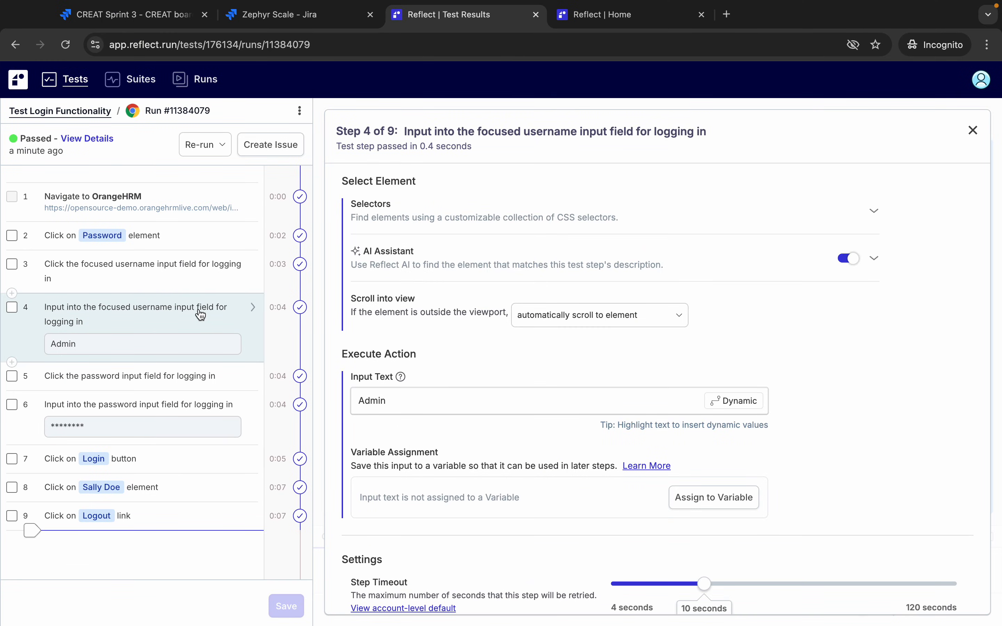
click(190, 384)
click(179, 320)
click(211, 154)
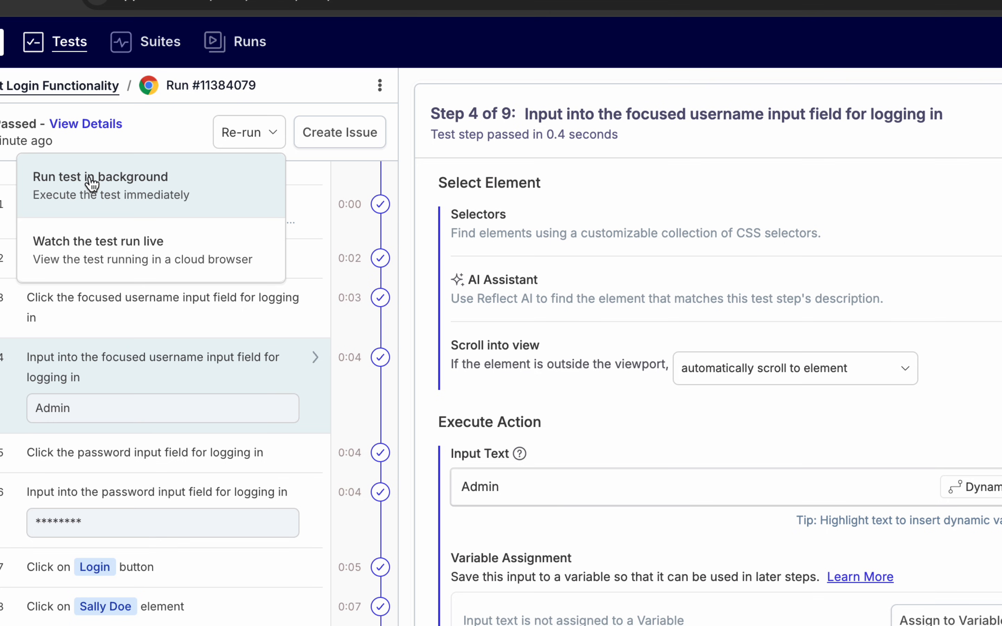
click(146, 127)
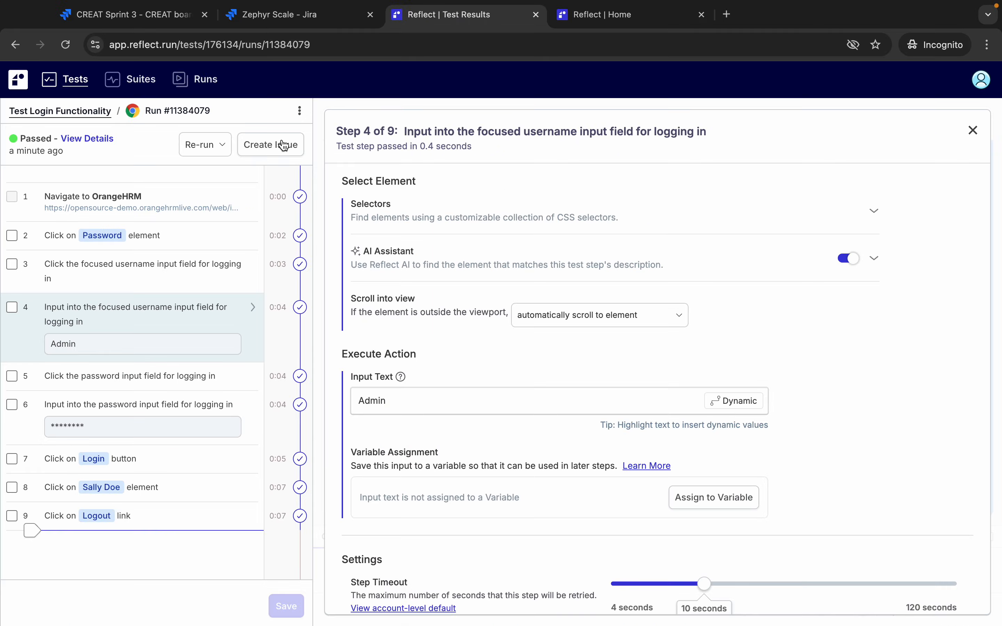
- Start a Jira issue for the Create To-Do List App project, then cancel it
click(283, 147)
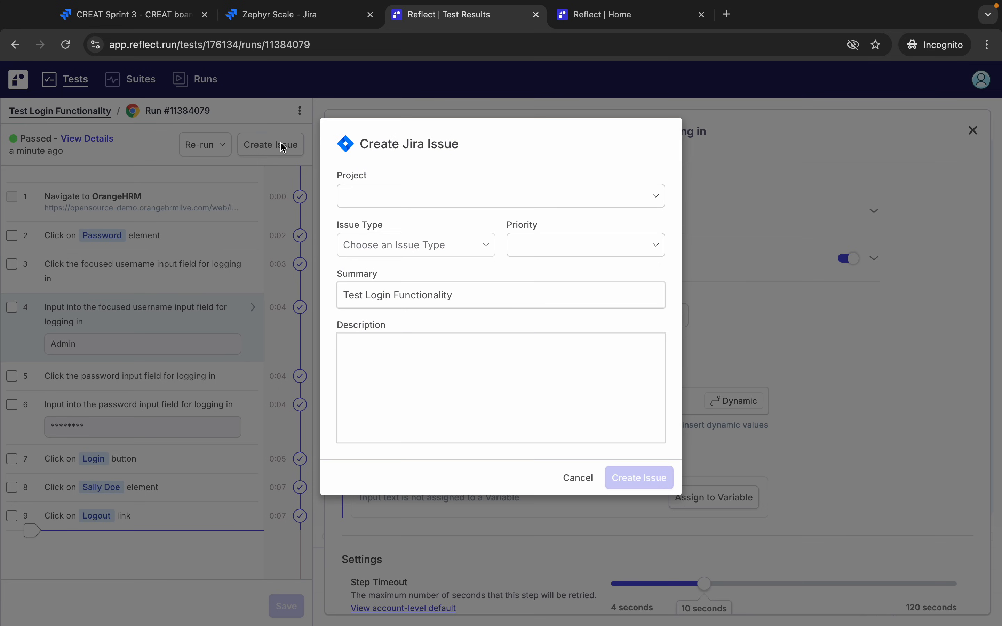
click(437, 203)
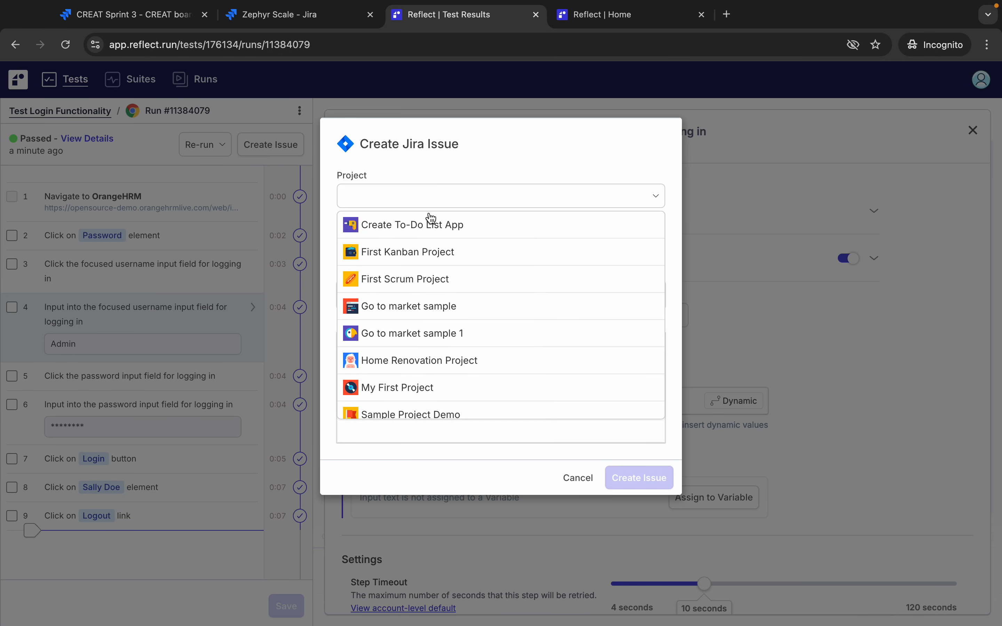
click(429, 224)
click(420, 251)
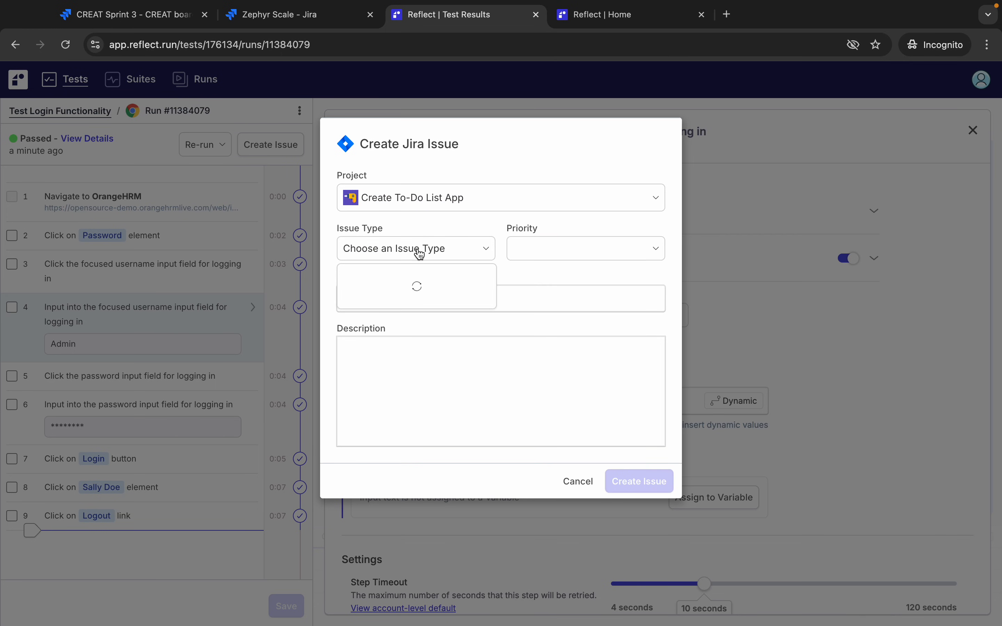
click(572, 488)
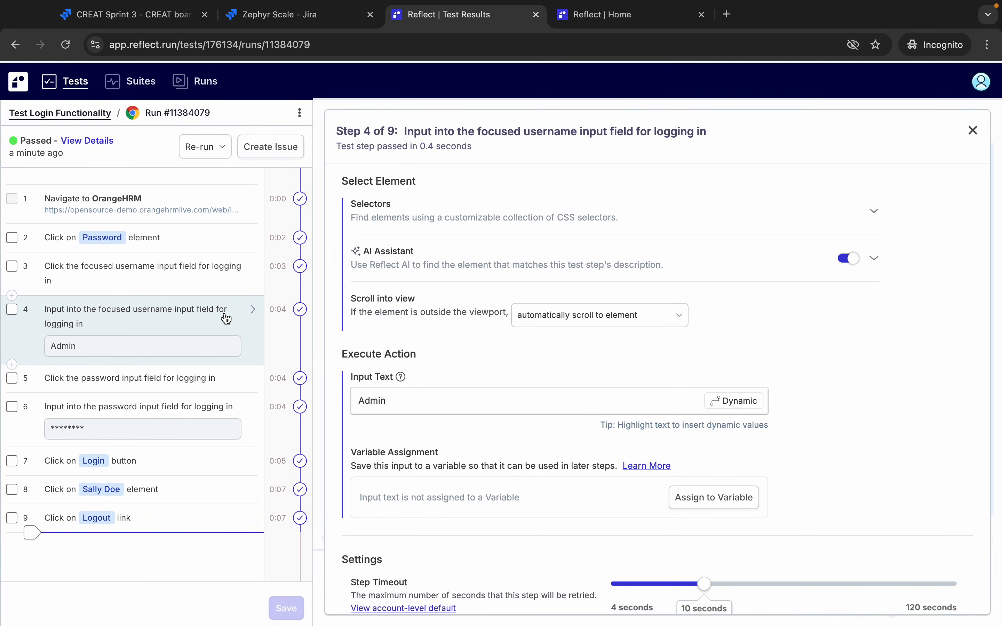
- Review the run's overall details, then return to the All Tests list
click(88, 141)
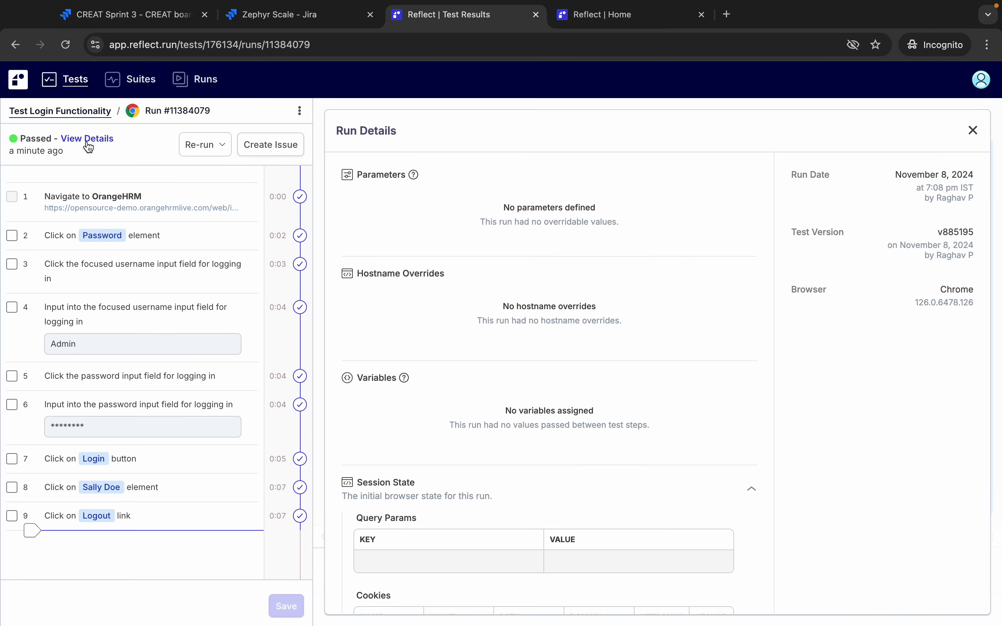
scroll(558, 436, down, 4)
scroll(558, 436, up, 4)
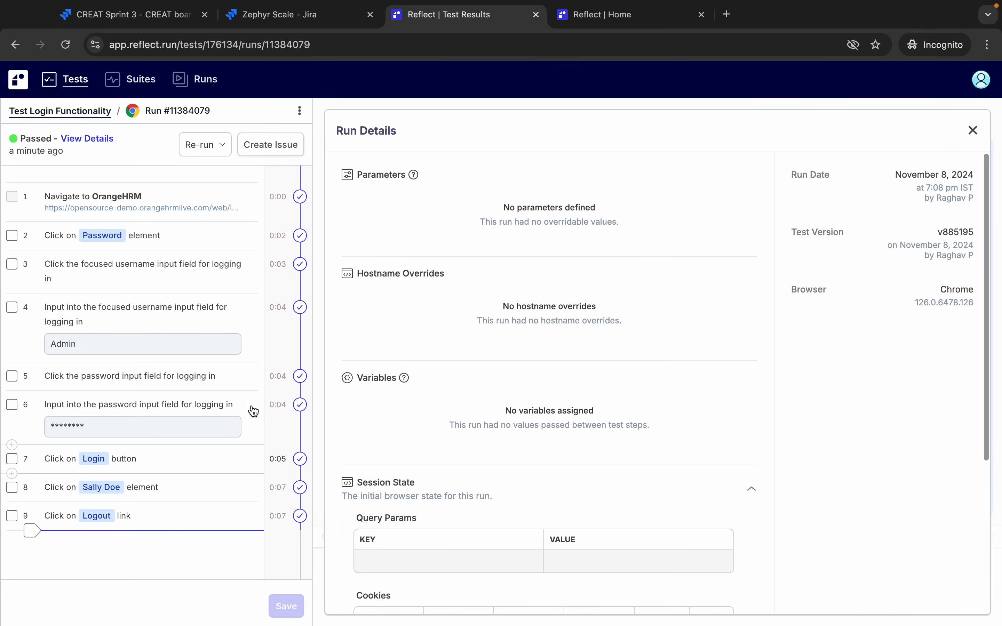
click(76, 81)
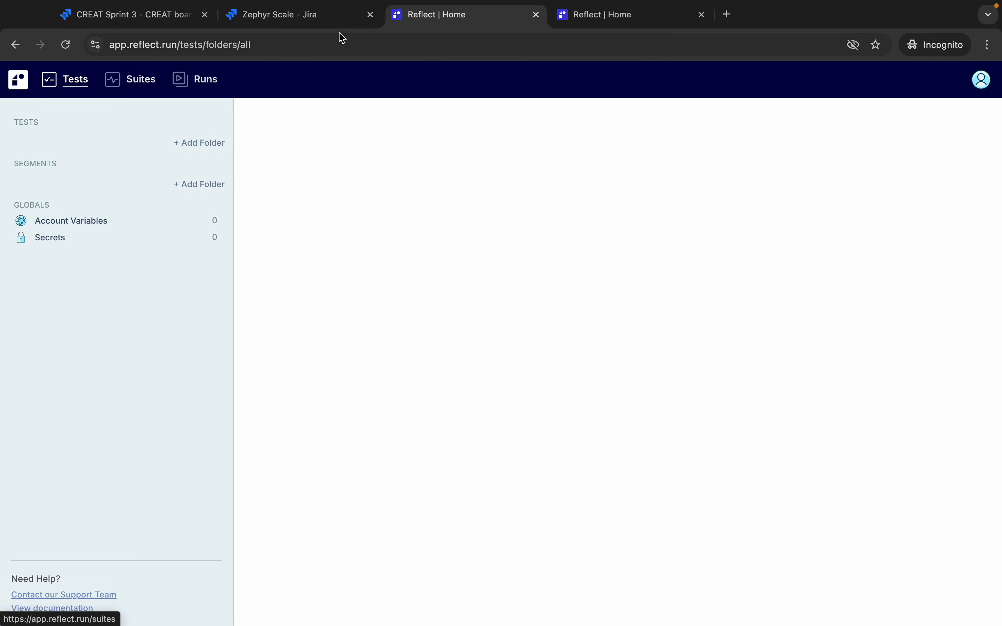
- Select CREAT-T3 in Zephyr Scale, then open Design Login Page UI on the CREAT Sprint 3 board
click(331, 16)
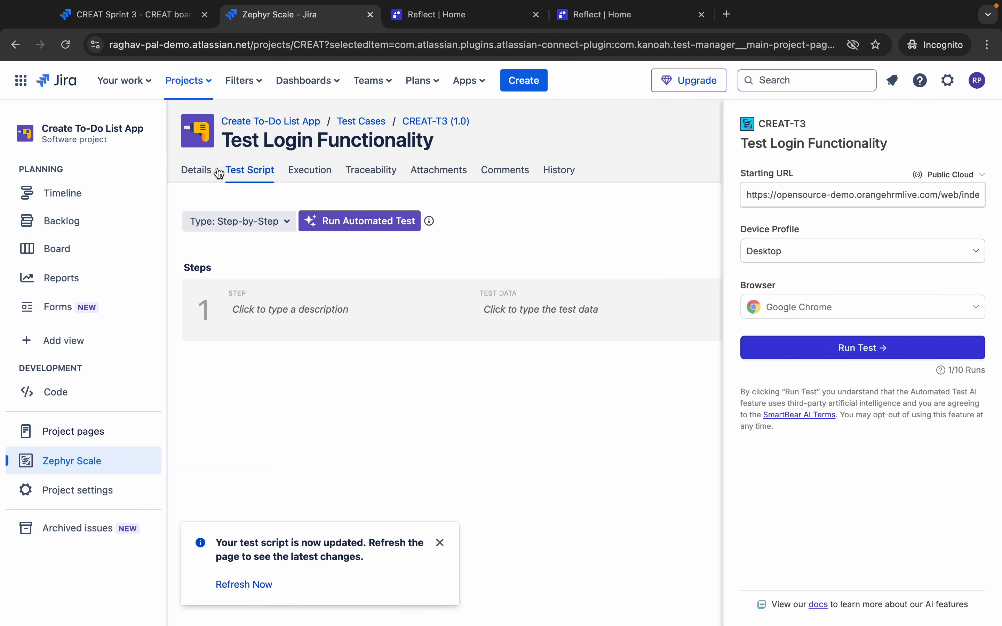
click(74, 456)
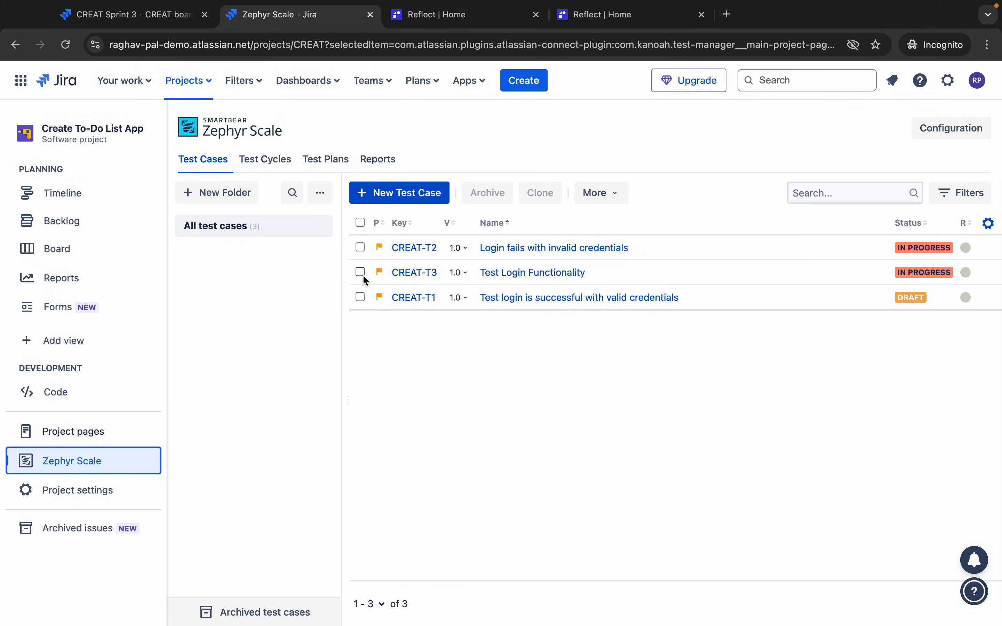
click(360, 273)
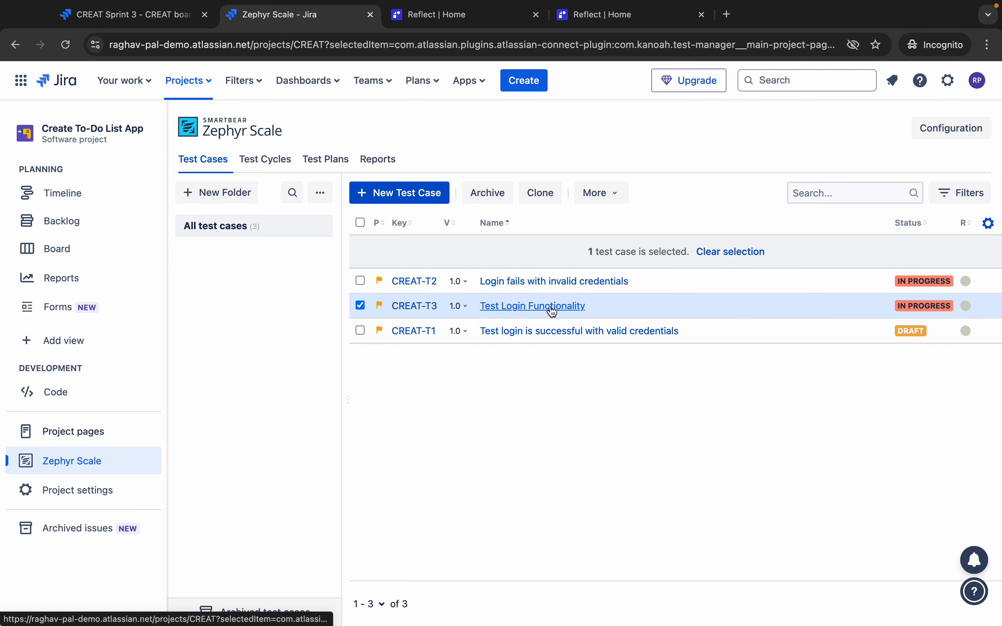
click(143, 17)
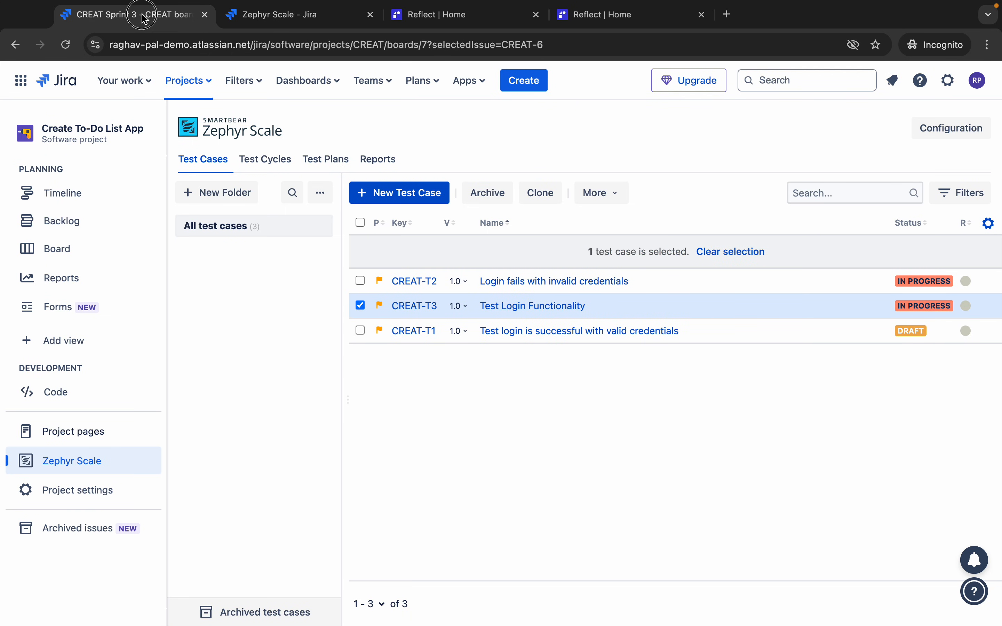
scroll(322, 361, down, 3)
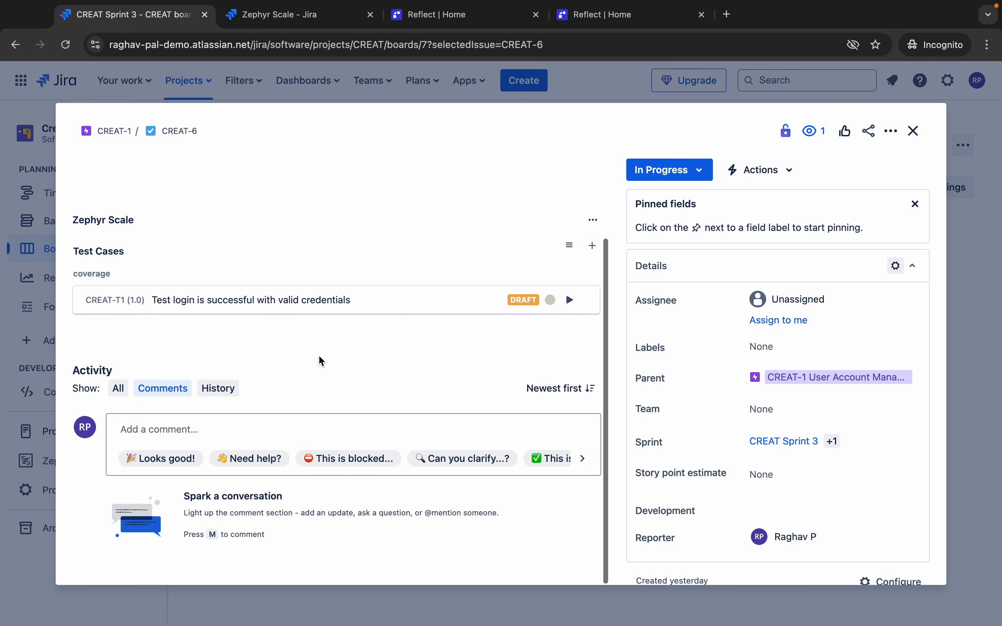
scroll(319, 356, left, 5)
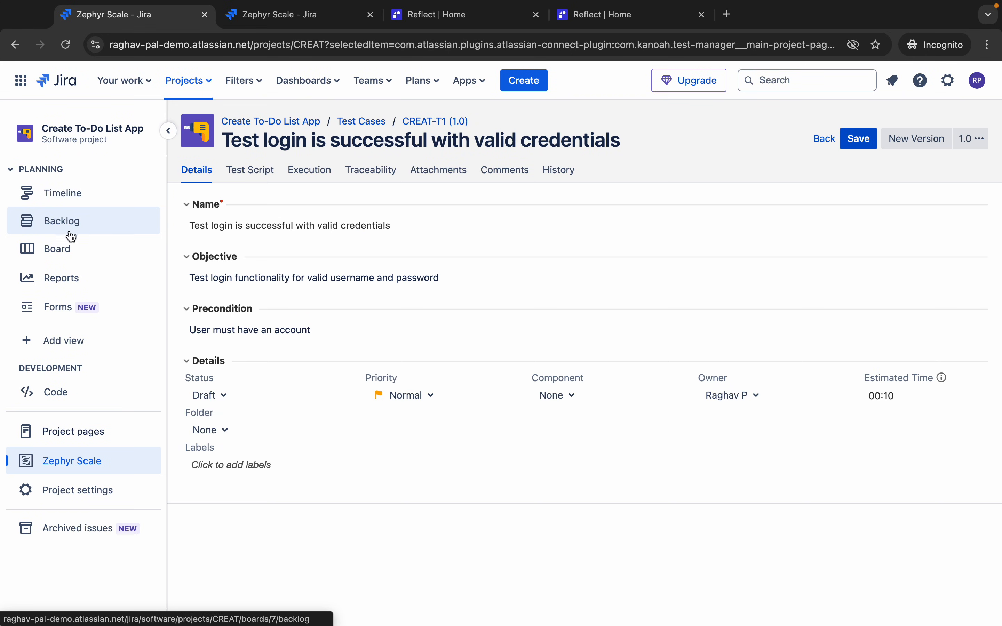
click(72, 248)
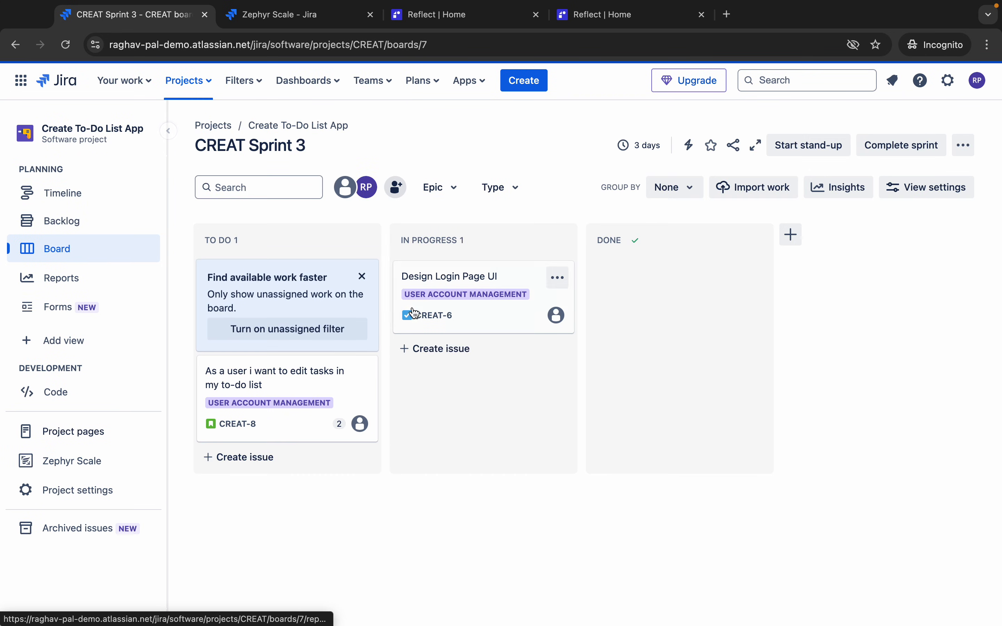
click(460, 287)
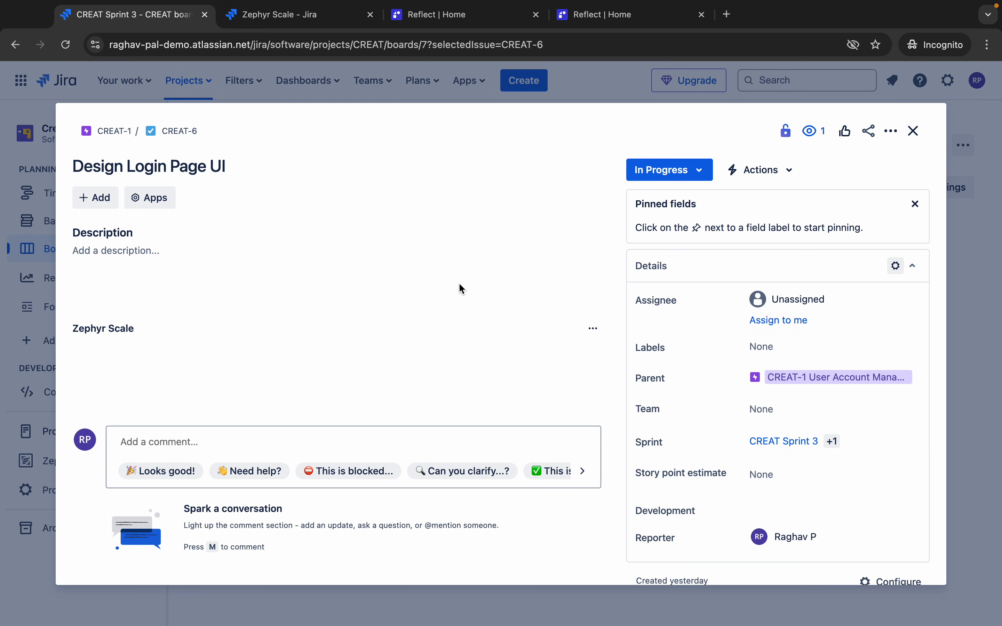
- Start a new test case linked to CREAT-6, then discard it unsaved
scroll(198, 358, down, 3)
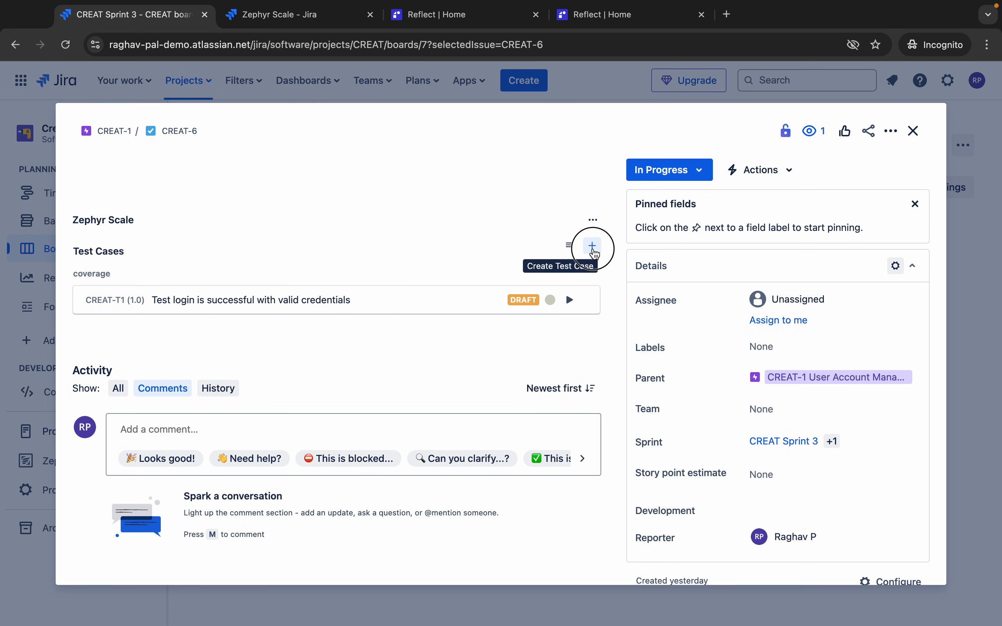
click(593, 248)
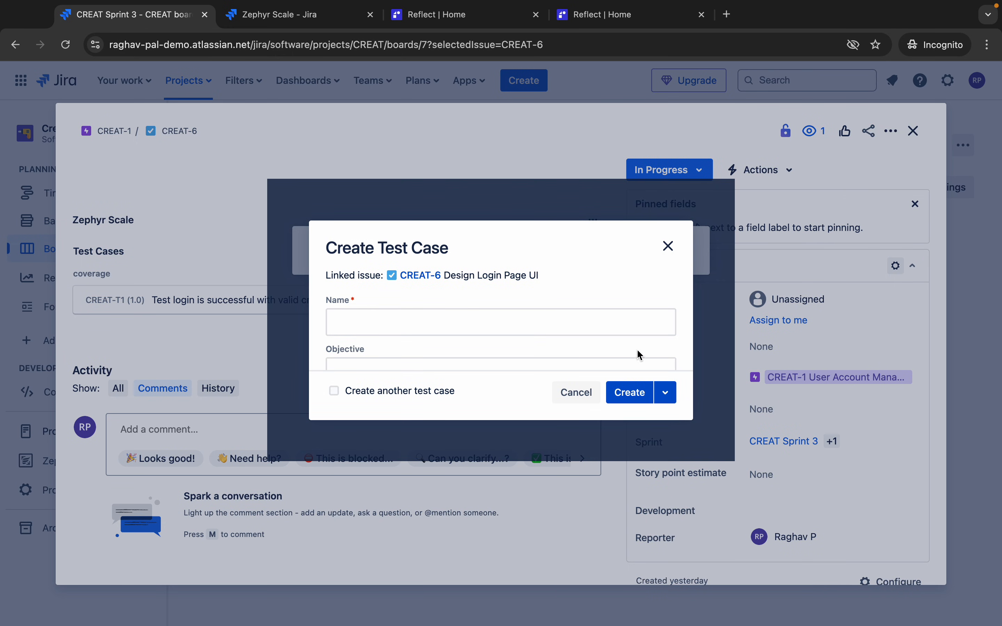
click(669, 247)
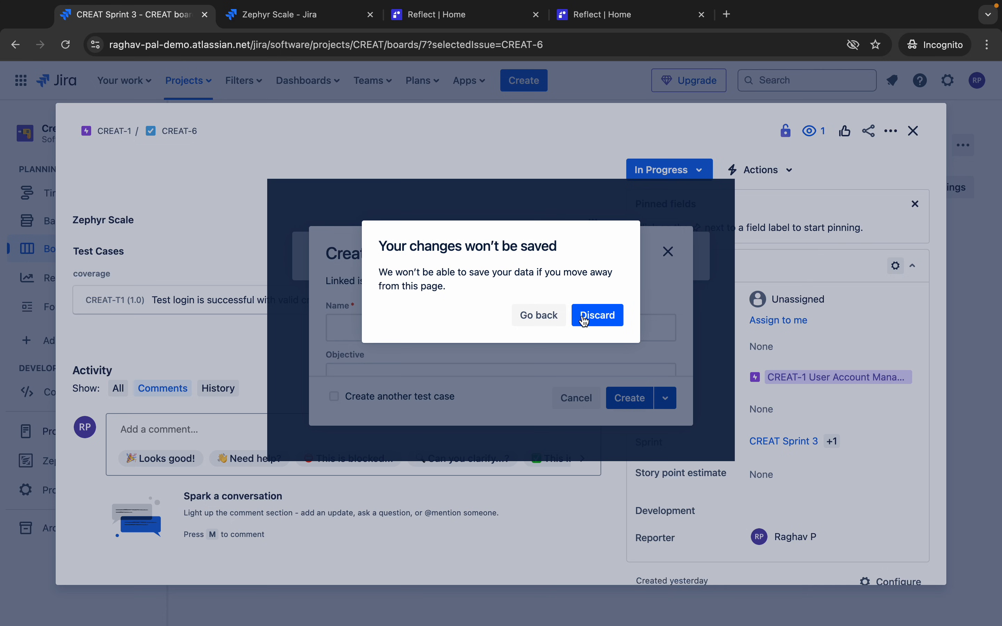
click(583, 321)
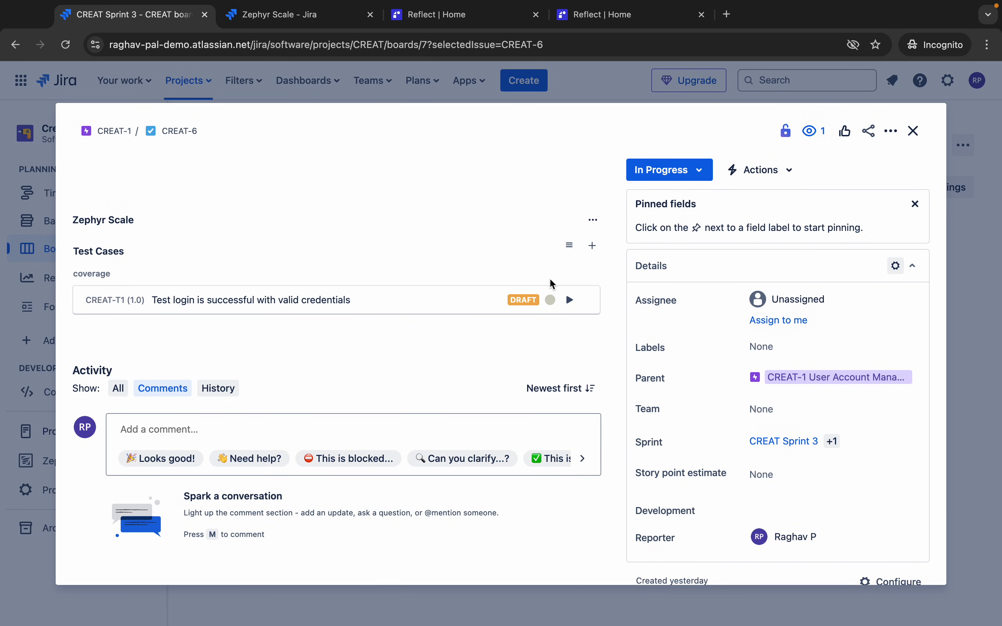
- Link existing test case CREAT-T3 to CREAT-6 via Add existing Test Case
scroll(403, 308, down, 1)
click(570, 310)
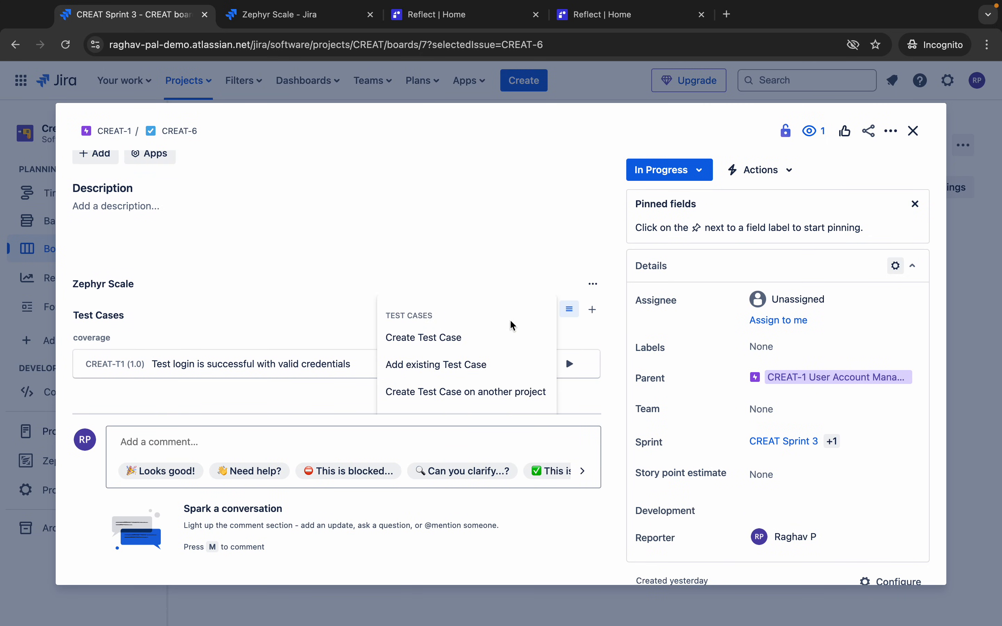
click(433, 364)
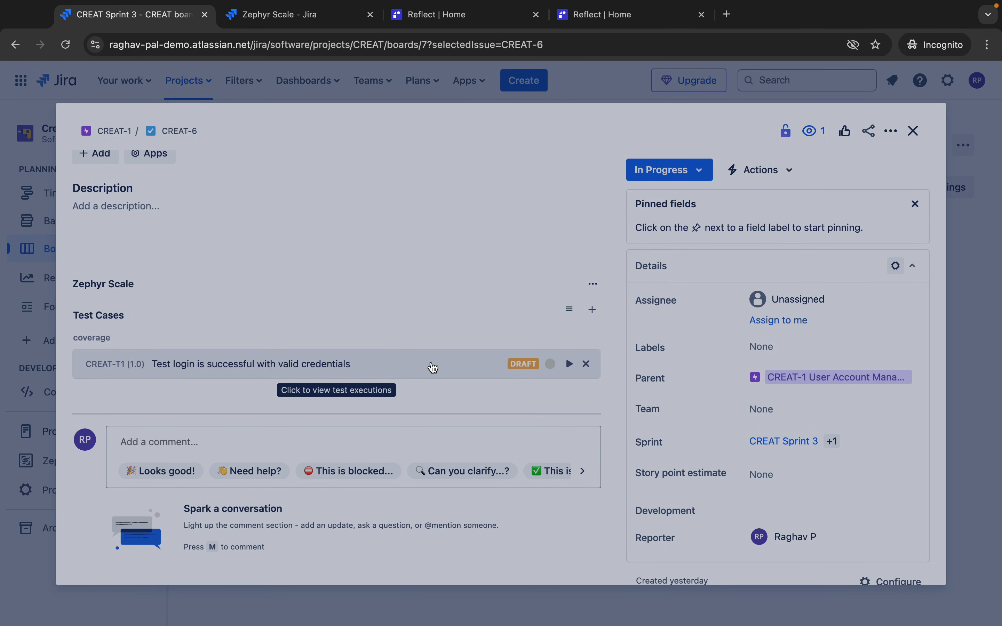
scroll(544, 319, down, 1)
scroll(545, 320, down, 3)
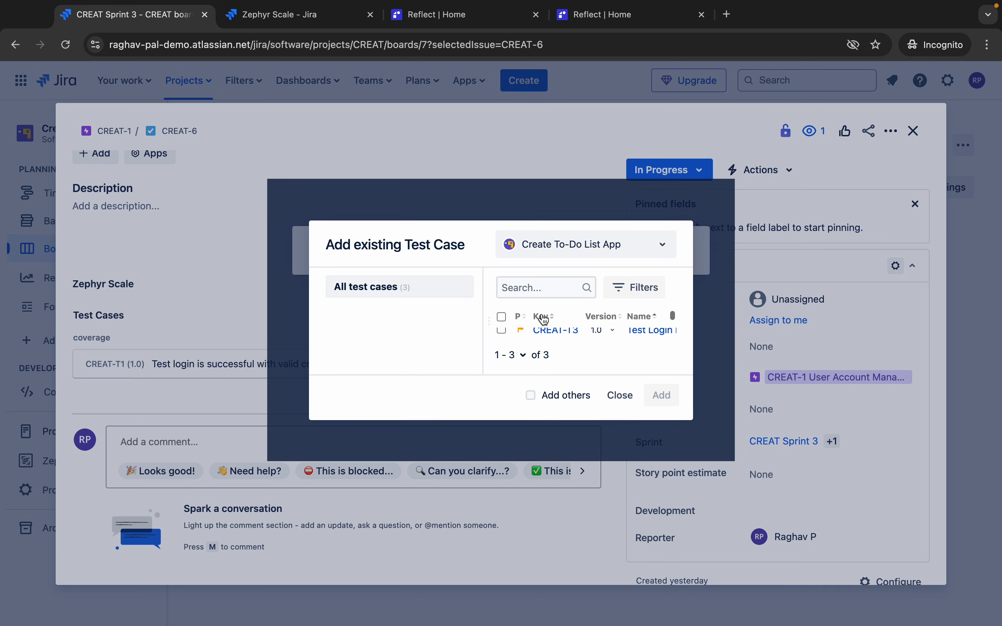
click(502, 331)
click(649, 397)
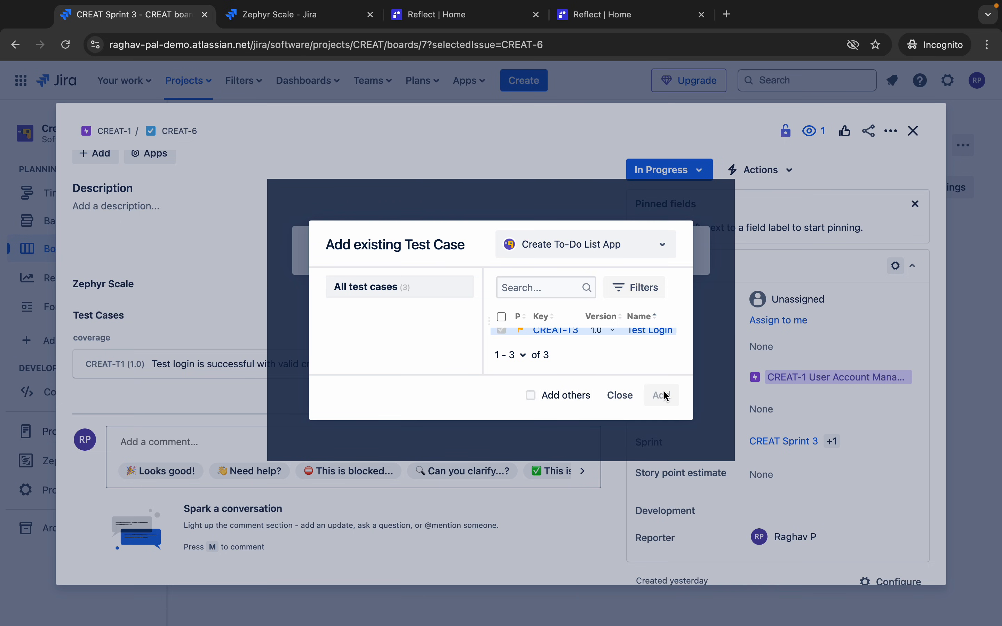
scroll(442, 318, down, 1)
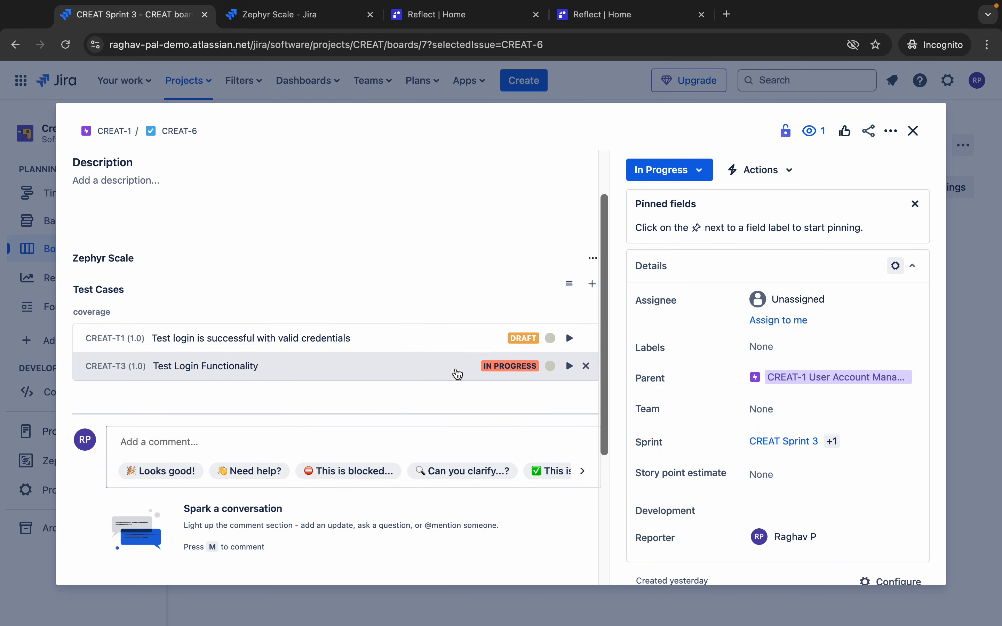
- Close CREAT-6, return to the Zephyr Scale test case list, and briefly advance the presentation slide
click(912, 139)
click(288, 15)
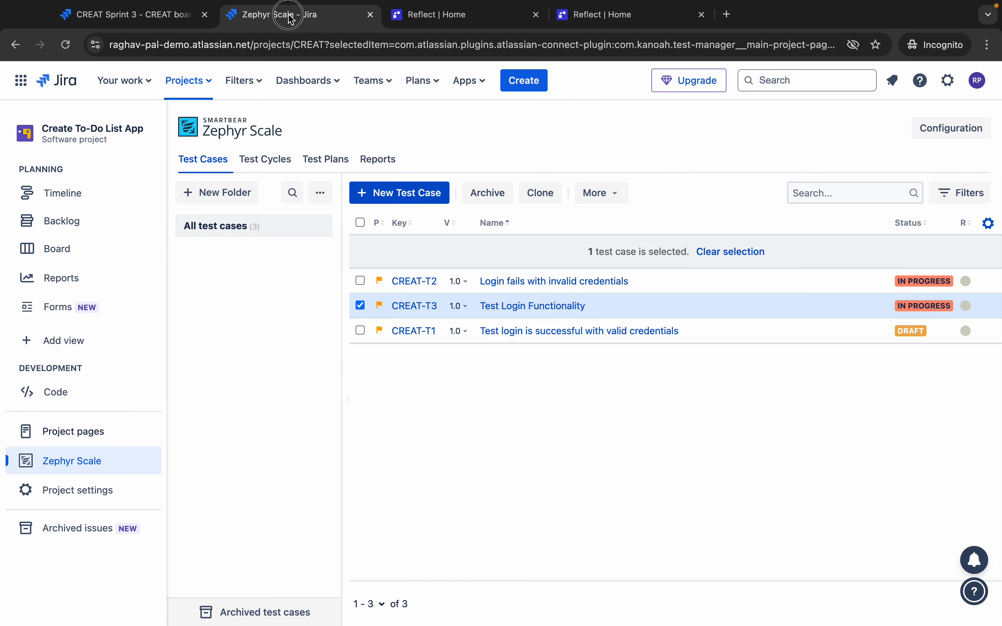
key(ctrl+Left)
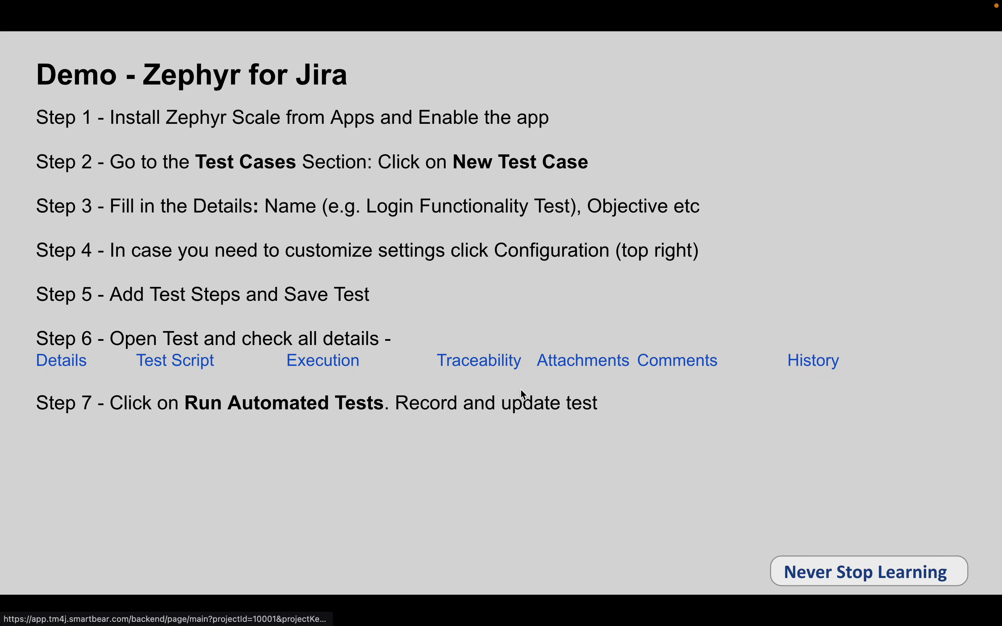
click(572, 423)
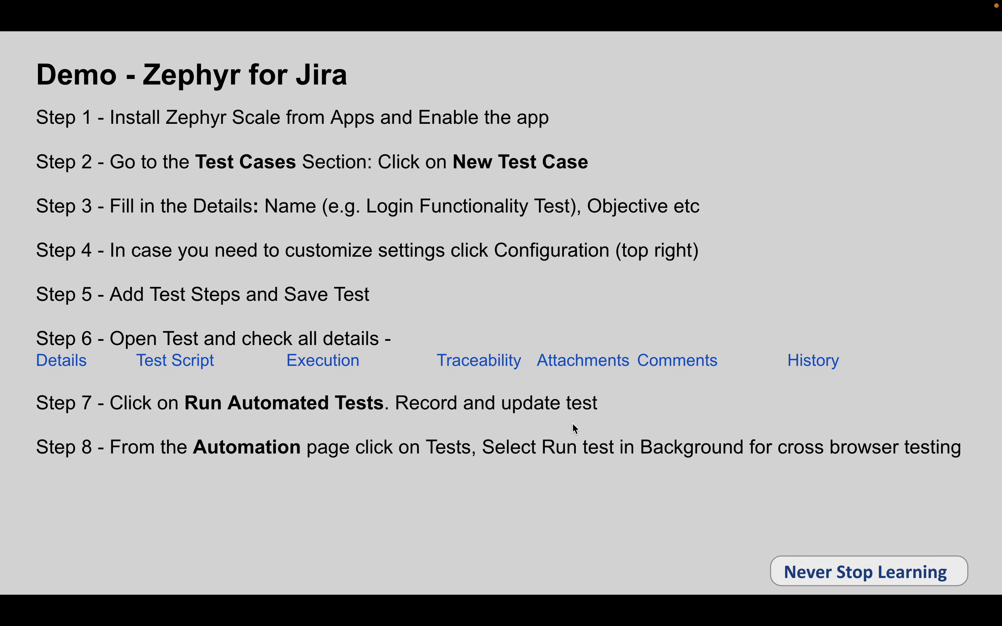
key(ctrl+Right)
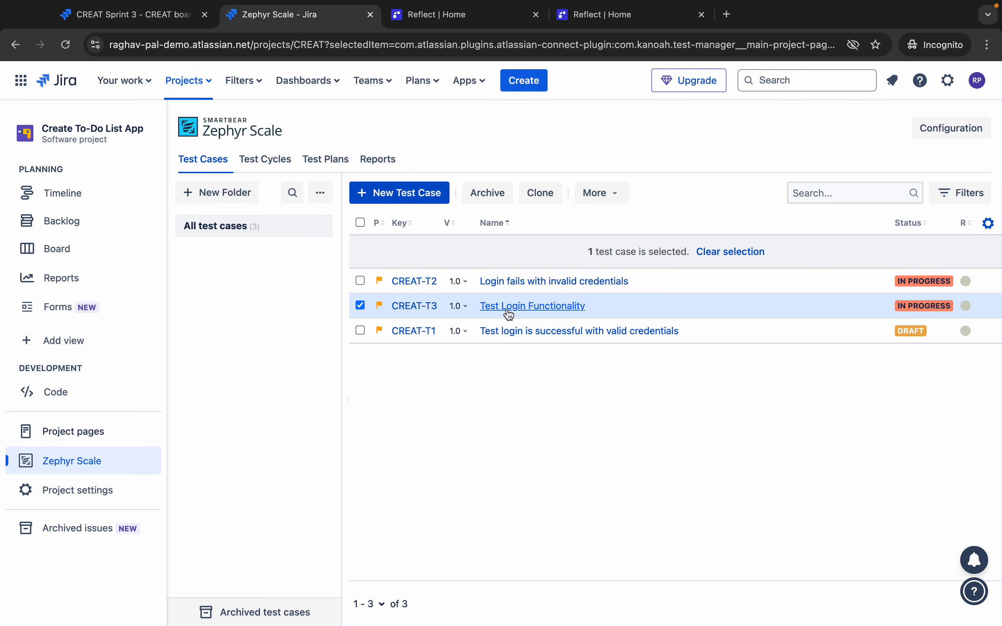
- Open CREAT-T3 and review its test script types and test data options without changes
click(536, 310)
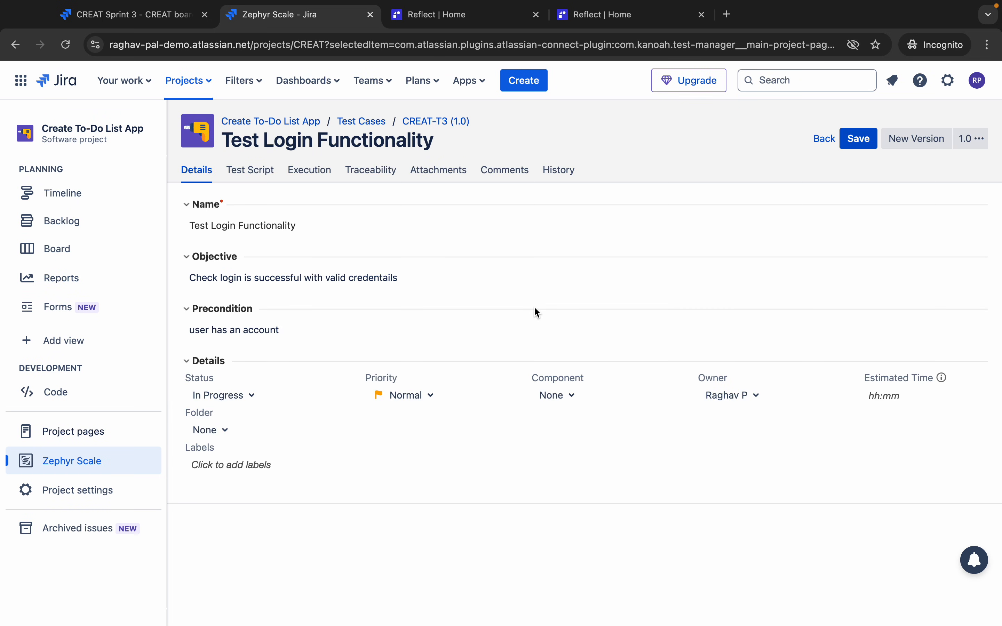
click(244, 176)
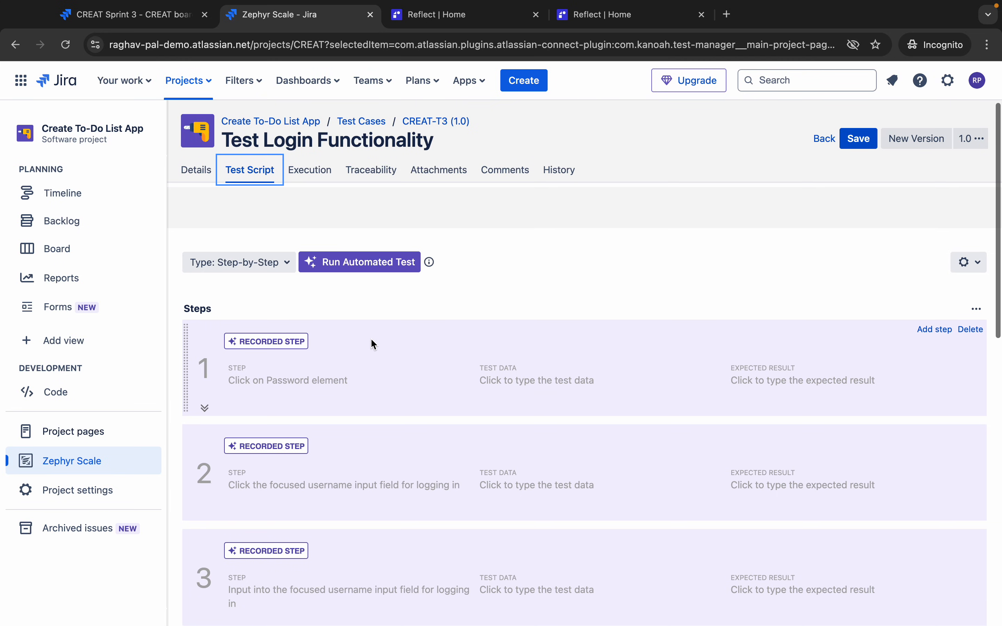
scroll(373, 343, down, 1)
scroll(372, 340, up, 1)
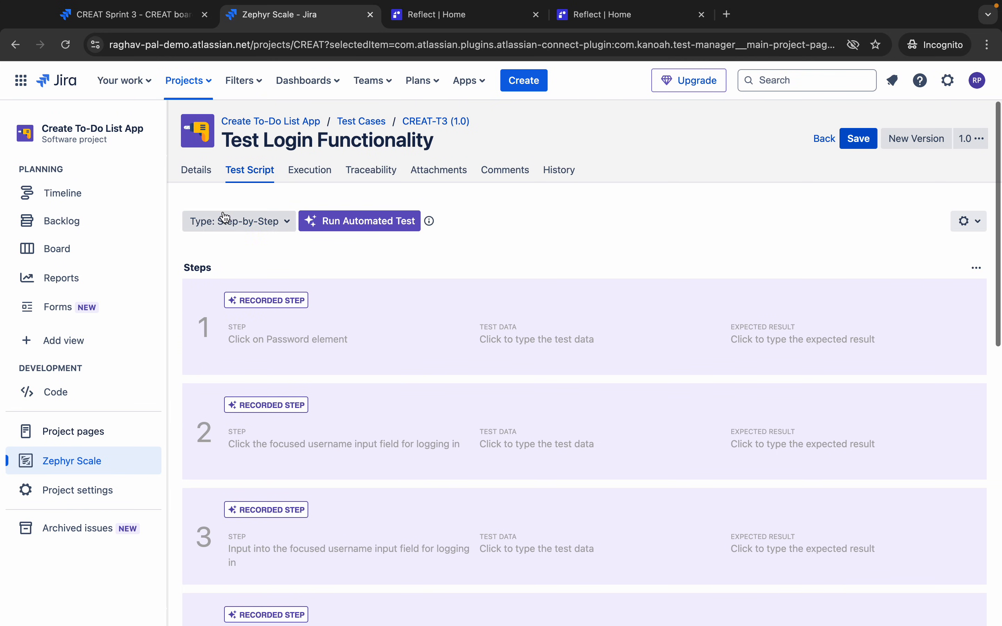
click(224, 217)
click(344, 255)
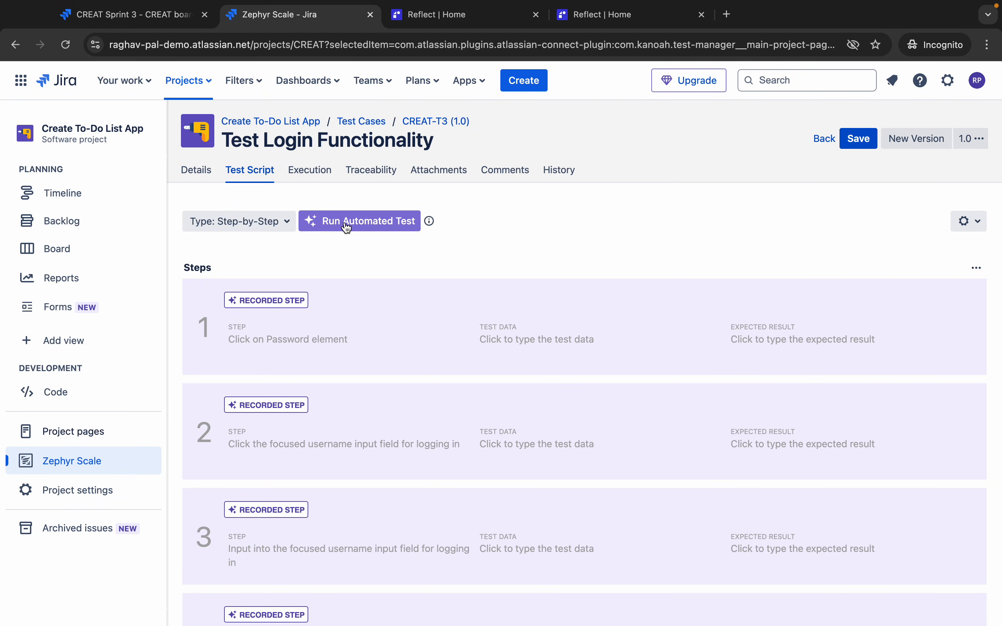
scroll(348, 419, down, 10)
scroll(347, 416, down, 5)
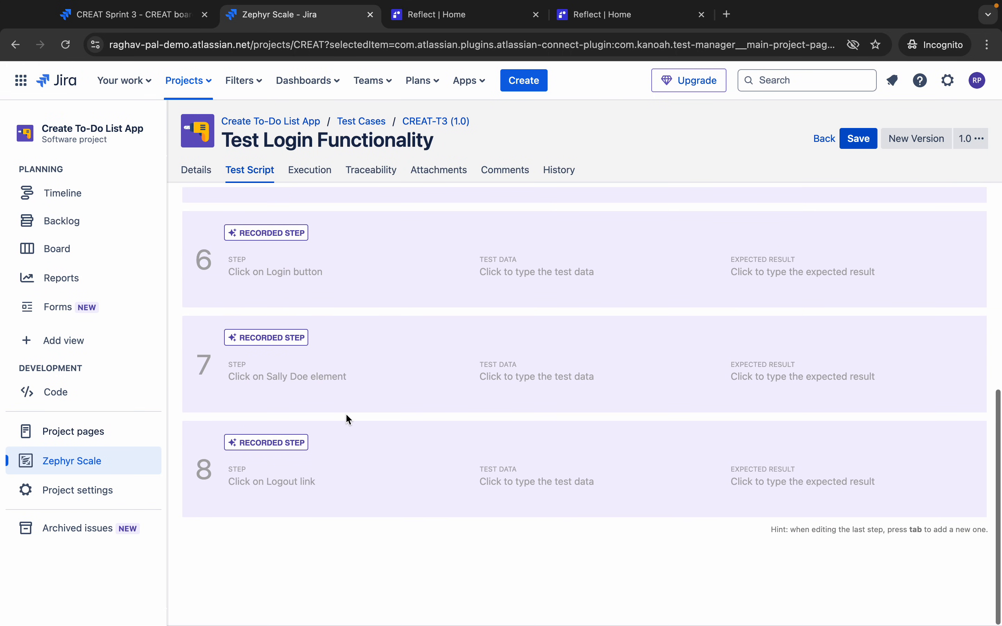
scroll(346, 416, up, 15)
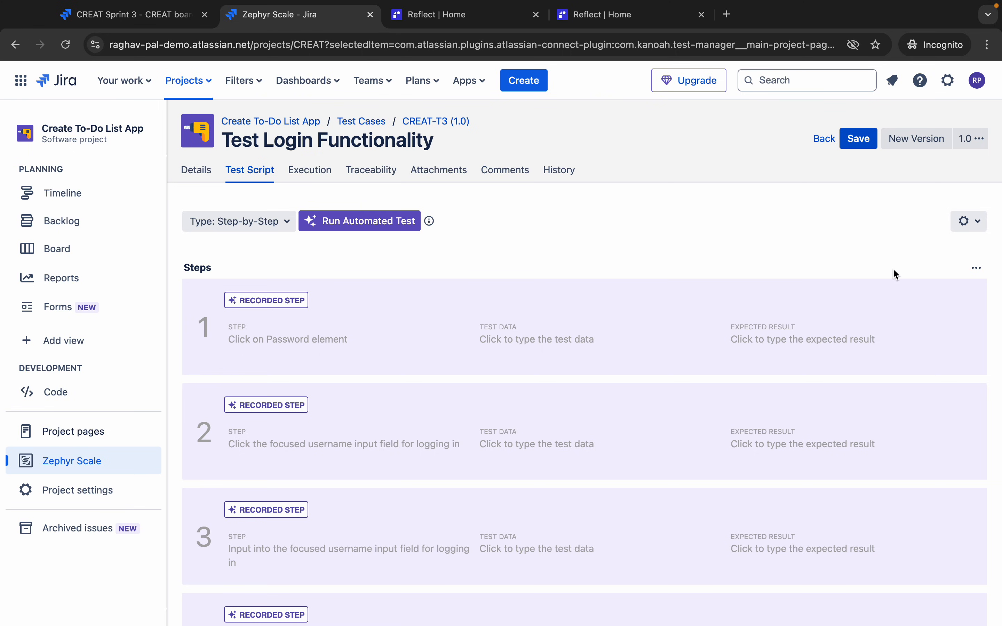
click(971, 221)
click(733, 222)
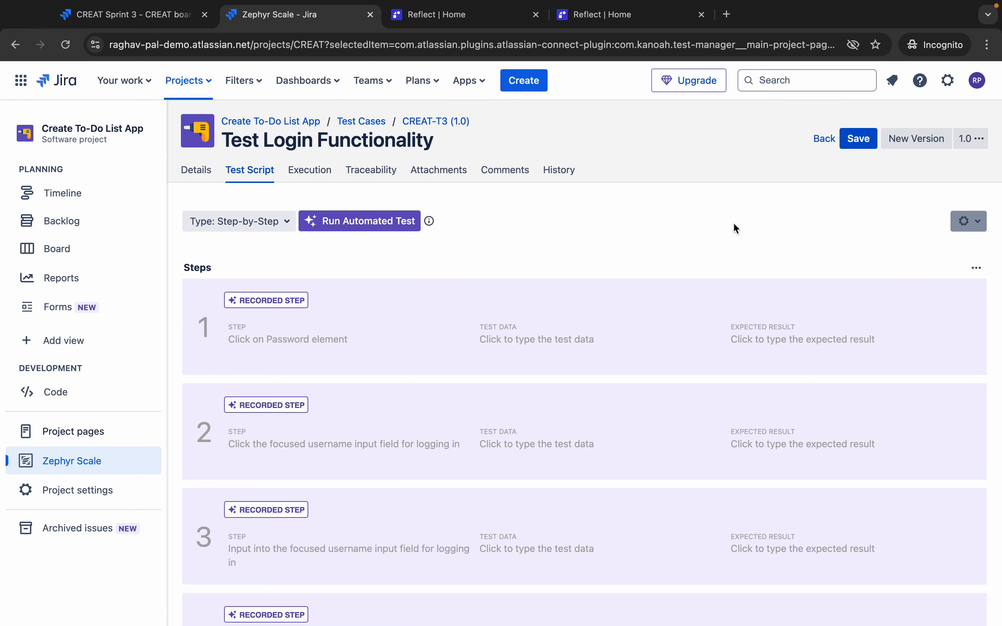
- Browse the History, Comments, Attachments, Traceability, Execution, Test Script and Details tabs, then save CREAT-T3
click(560, 178)
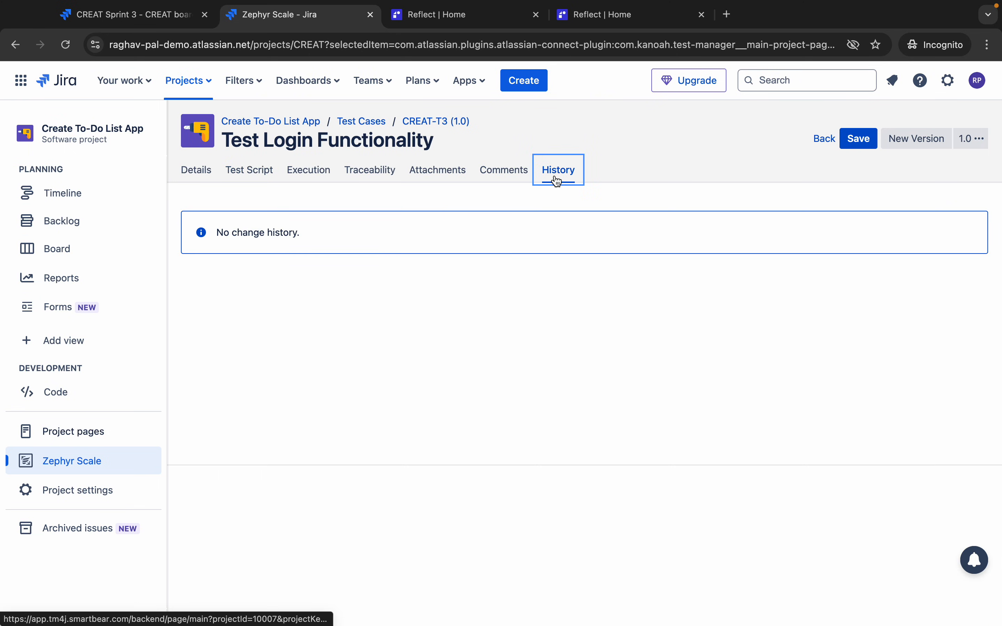
click(502, 178)
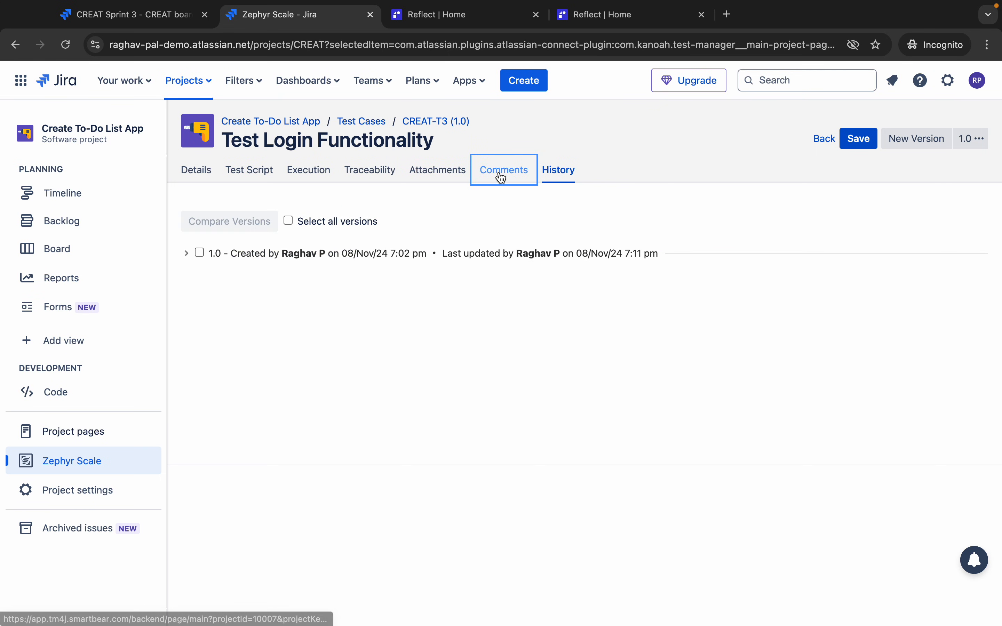
click(438, 179)
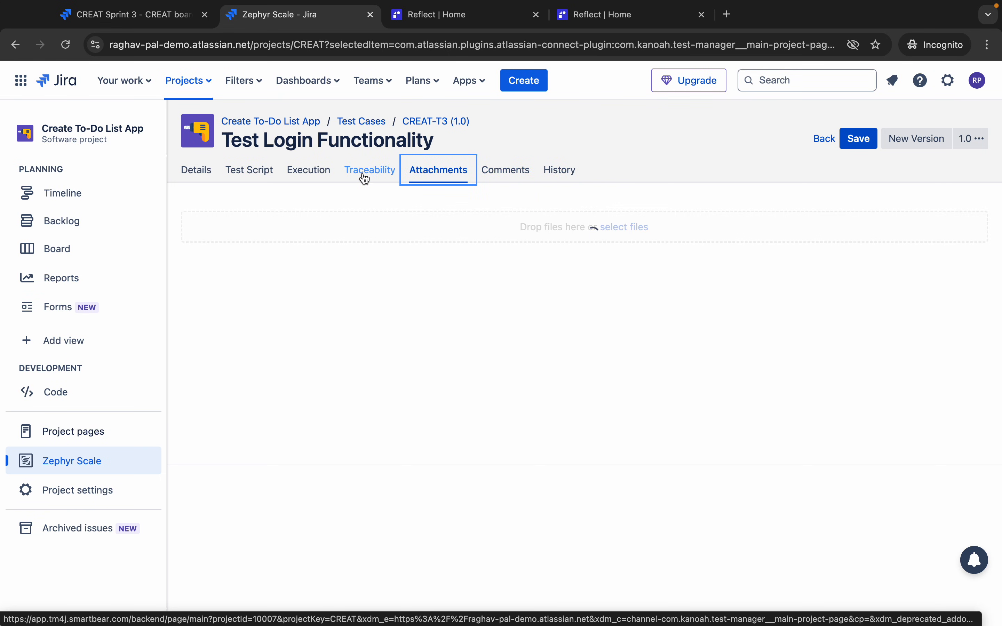
click(365, 179)
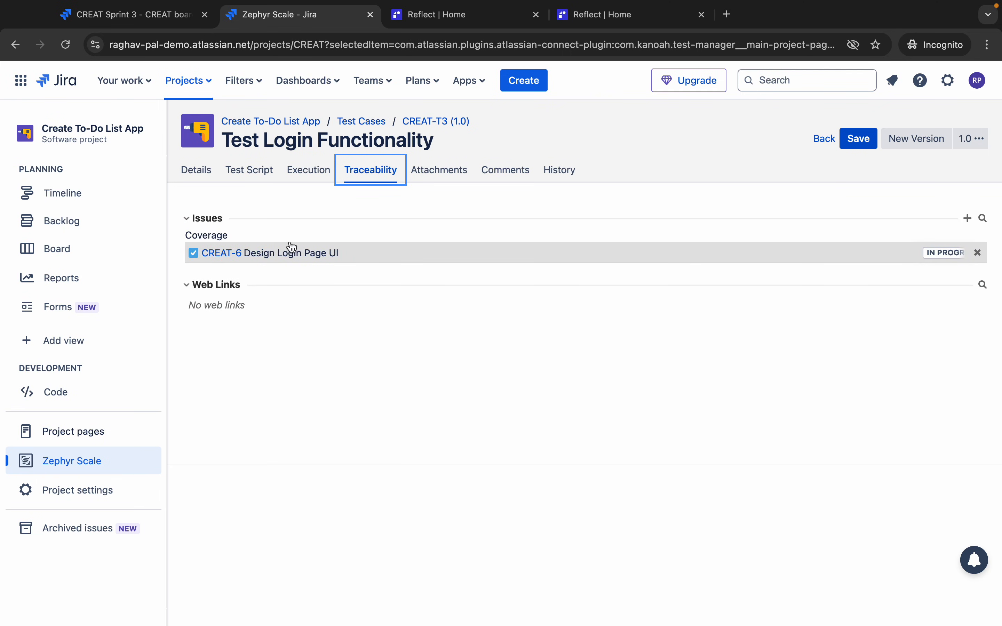
click(302, 177)
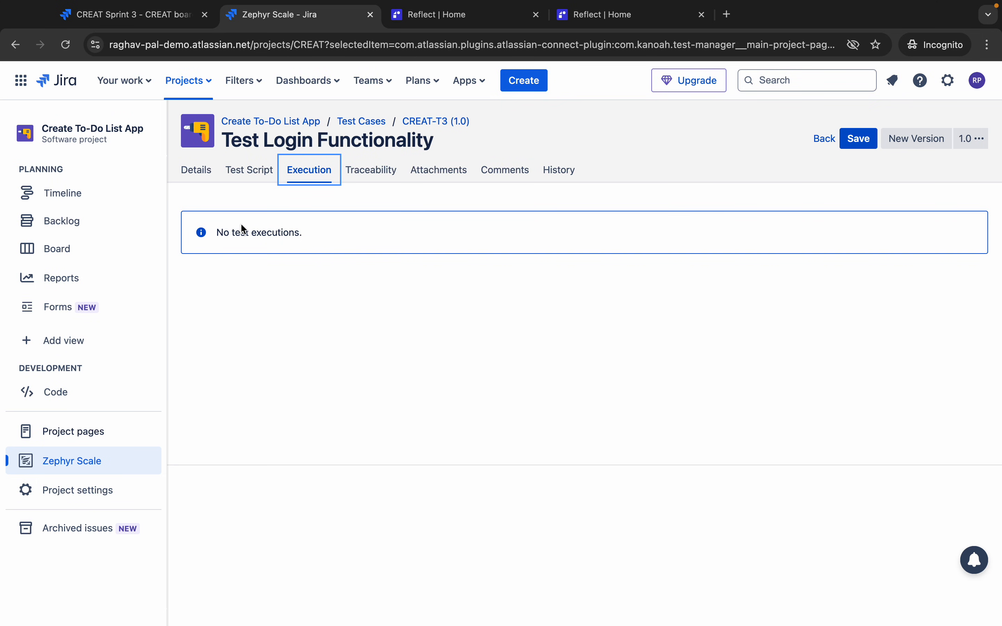
click(244, 173)
click(196, 174)
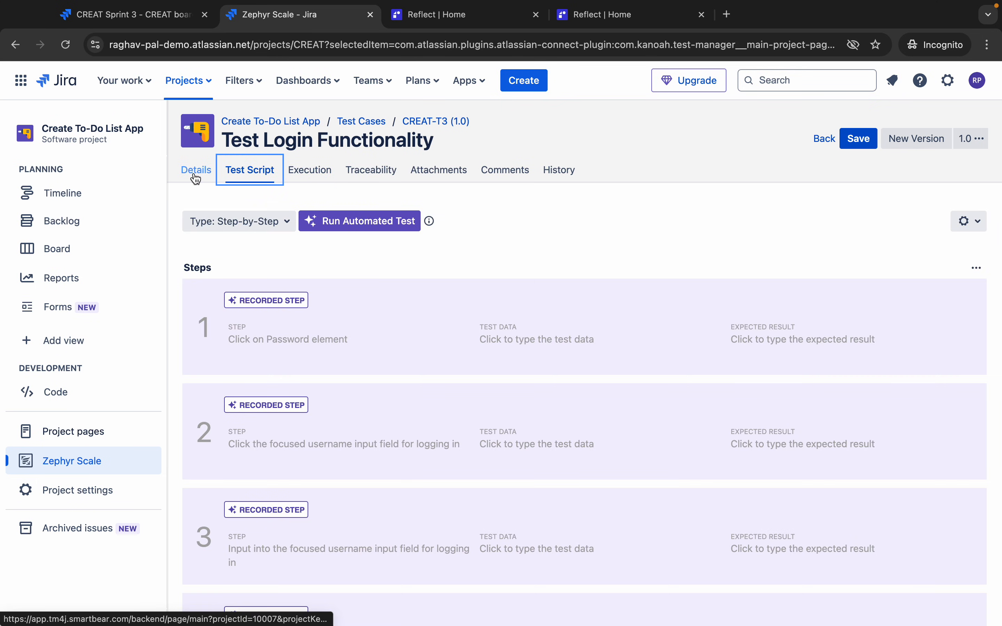
click(251, 174)
click(203, 176)
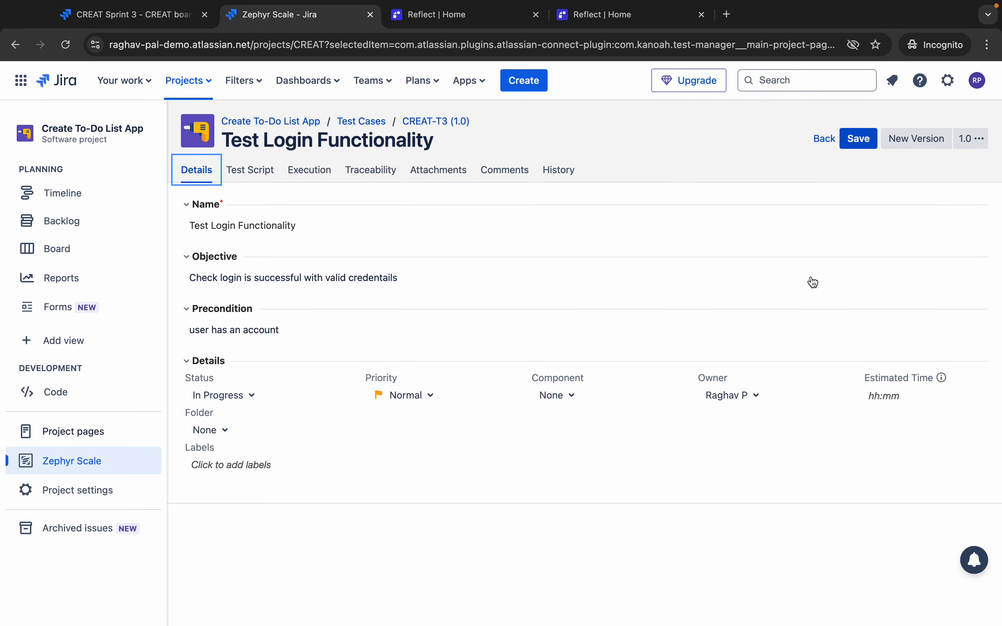
click(859, 139)
- Start a third automated ad-hoc run of CREAT-T3 from its Test Script, then go to the slides
click(250, 169)
click(365, 222)
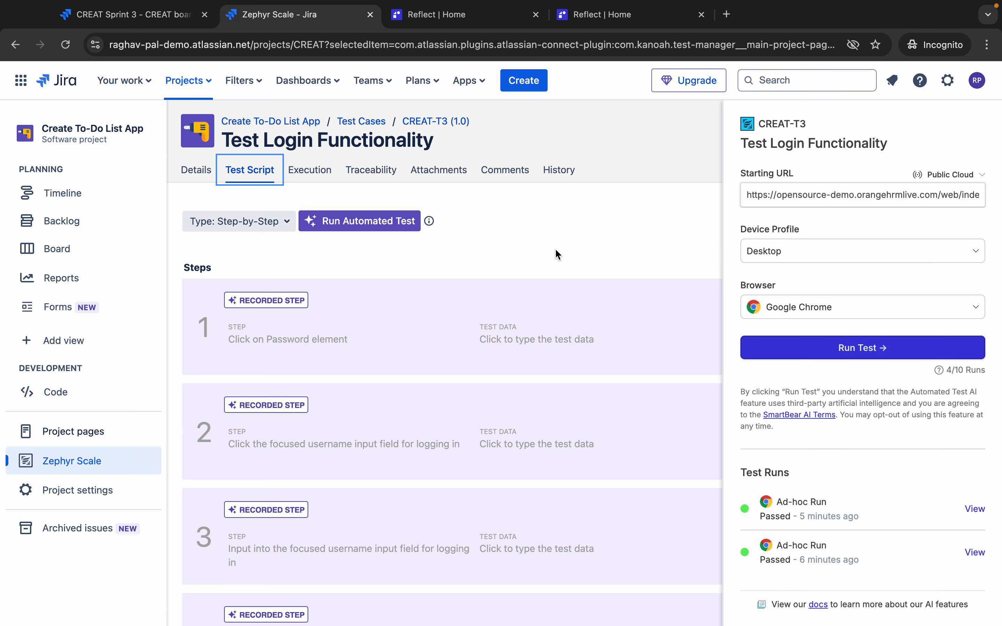
click(843, 352)
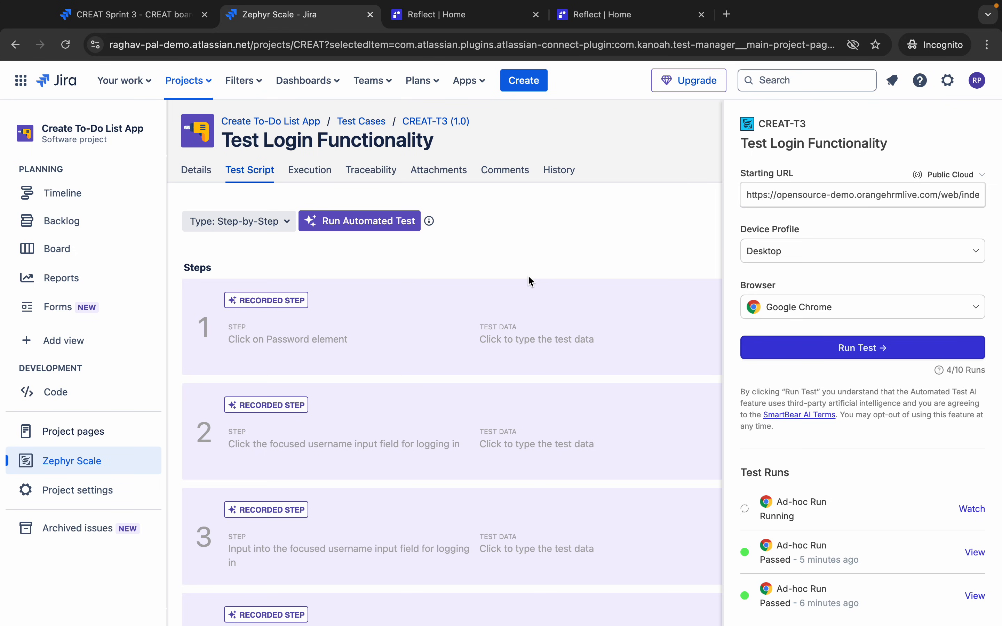
key(ctrl+Left)
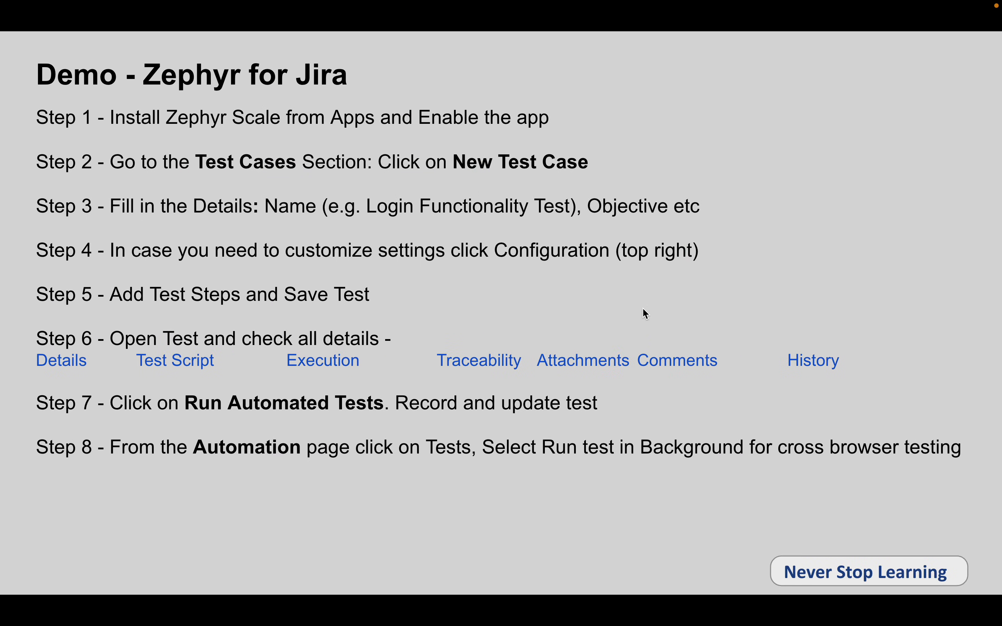
- Step the slide build until Step 9 on viewing results and test suites shows, then return to Jira
key(Left)
key(Right)
key(Right)
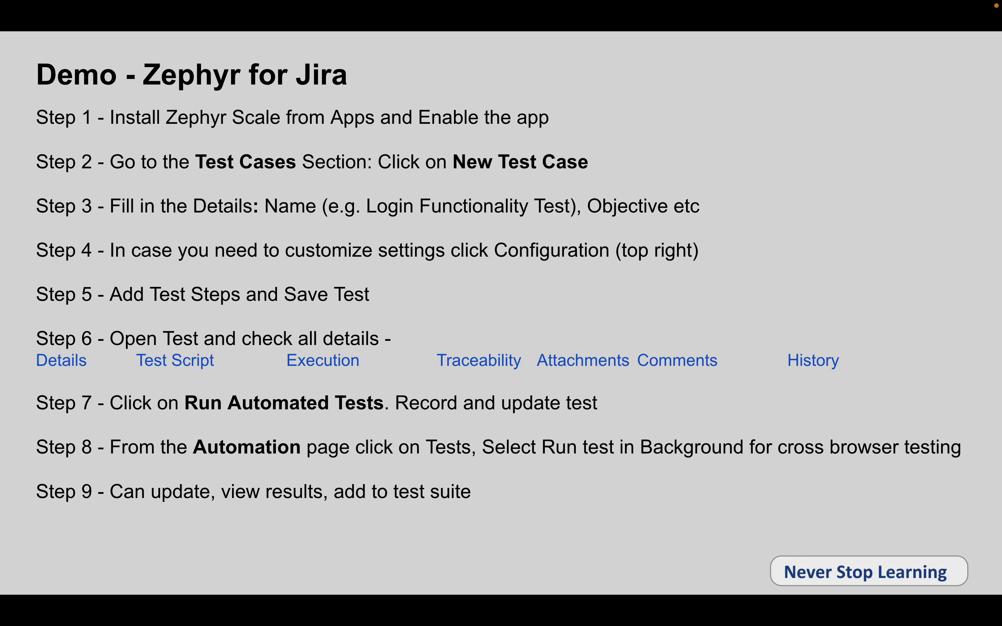
key(ctrl+Right)
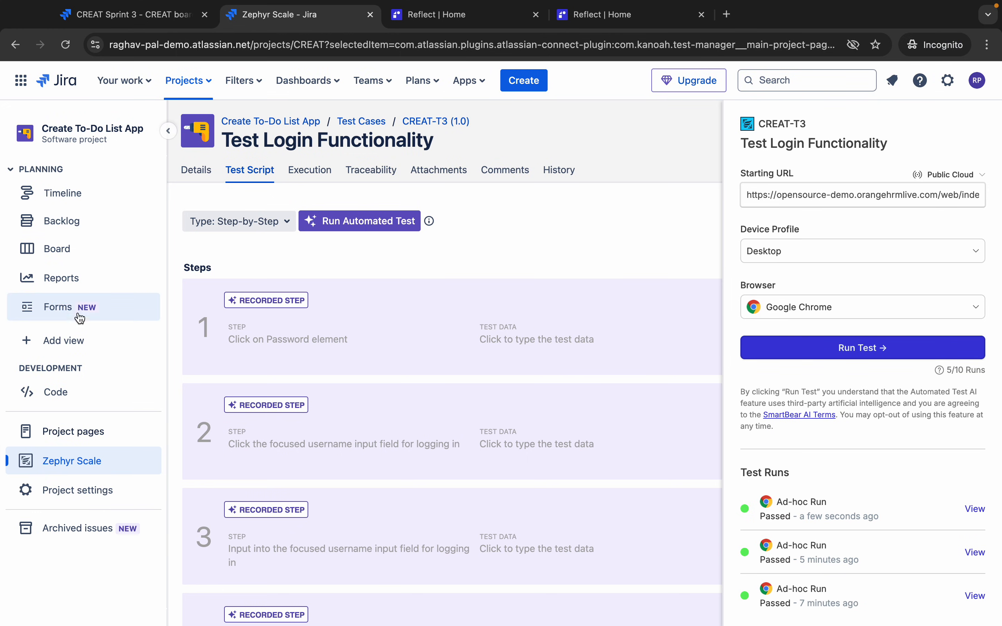
- Go to Zephyr Scale's Reports tab showing all 31 available reports
click(58, 467)
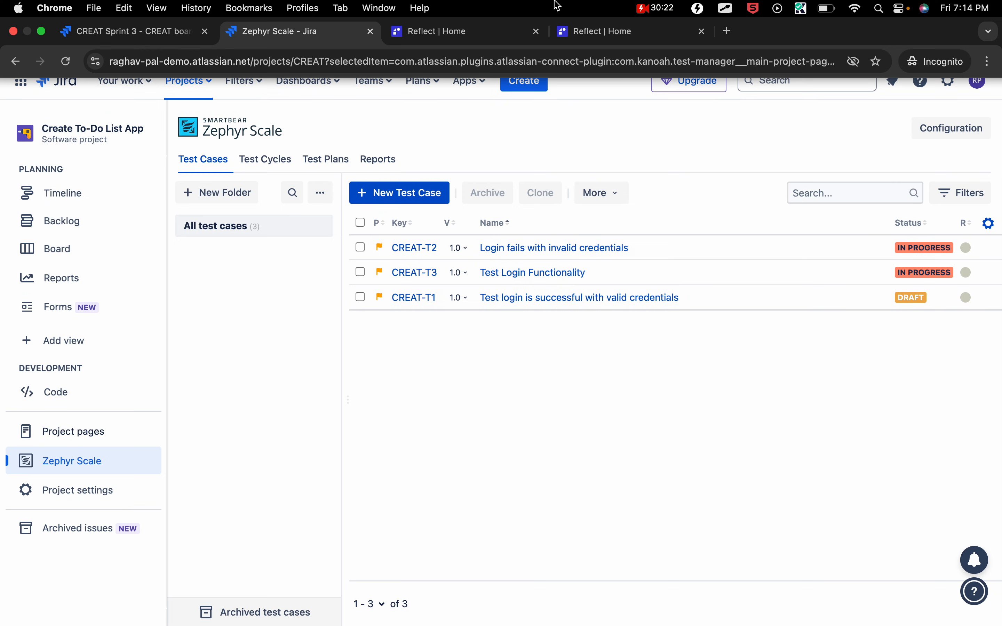
click(378, 164)
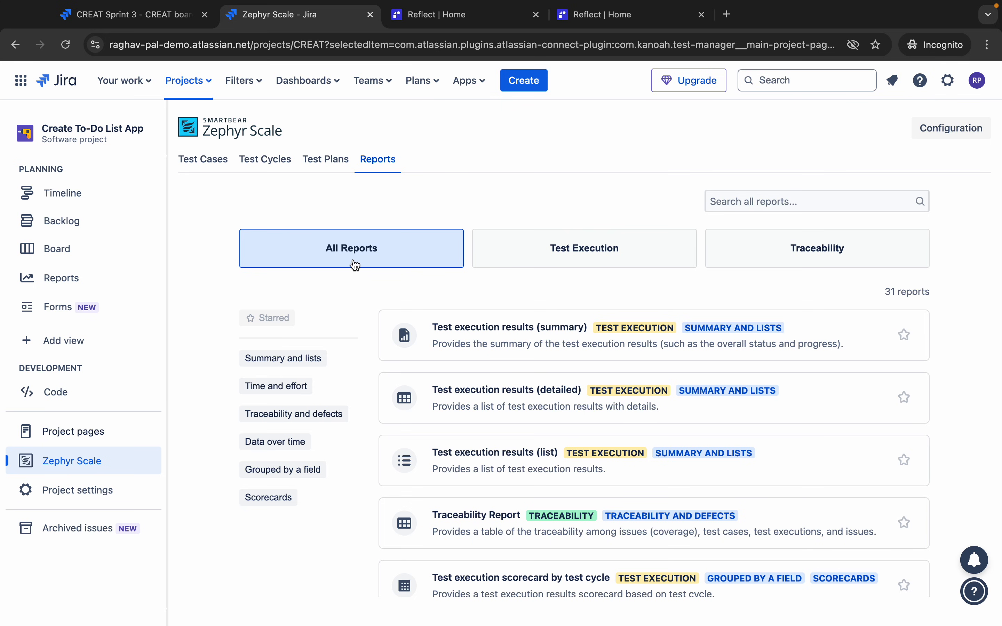
- Browse the Test Execution and Traceability report categories, then open the Test execution results (summary) report
click(551, 250)
click(877, 260)
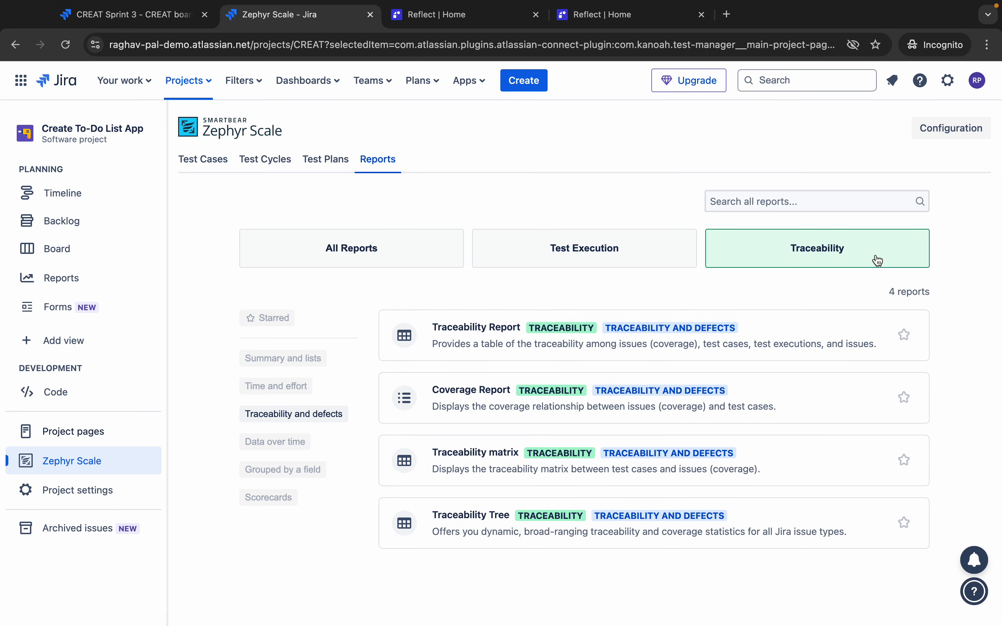
click(564, 260)
click(391, 248)
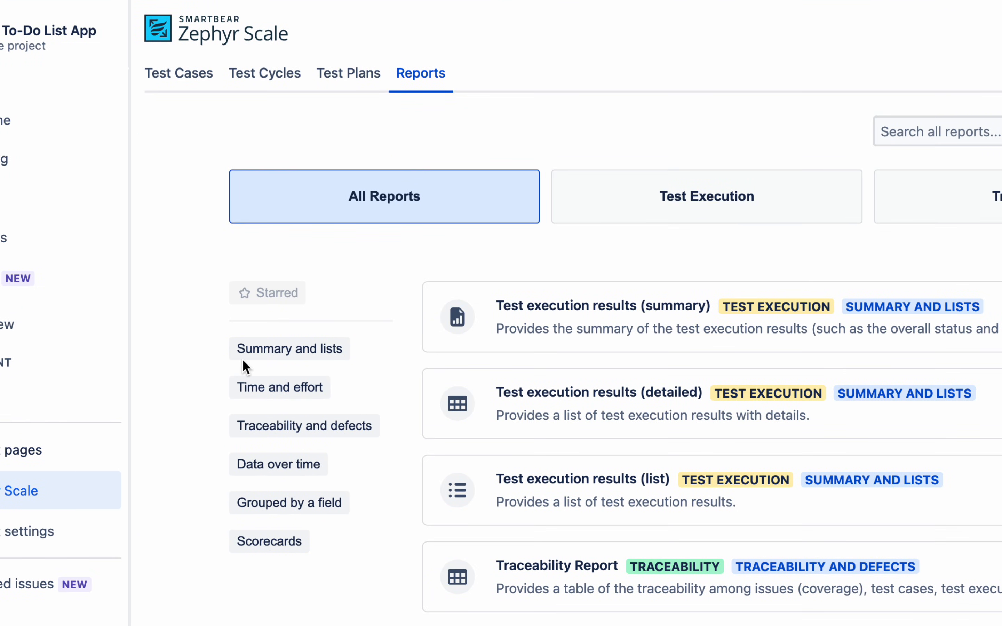
drag(217, 335, 397, 576)
click(675, 202)
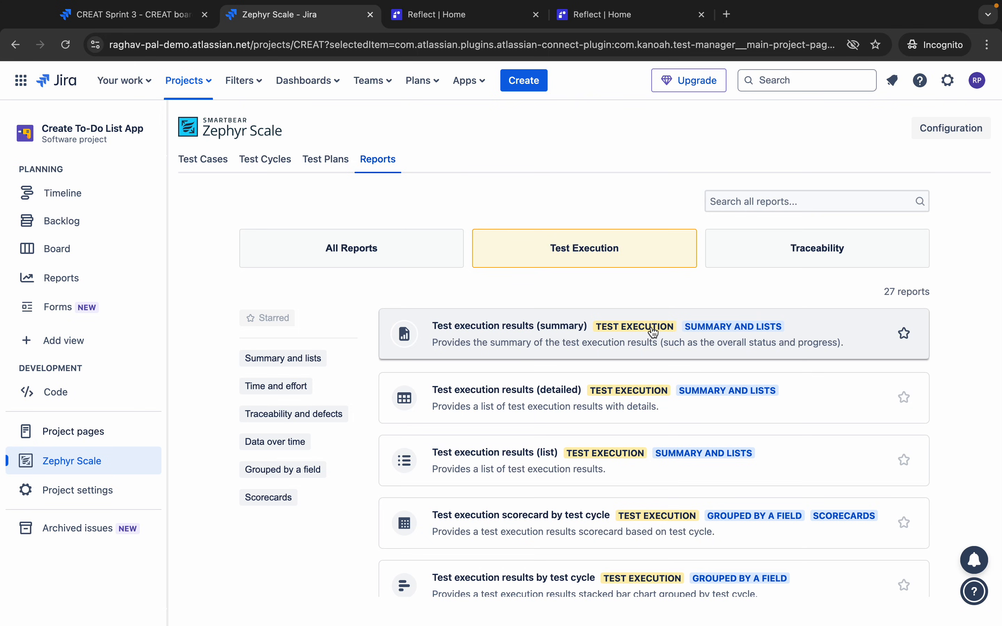
click(719, 334)
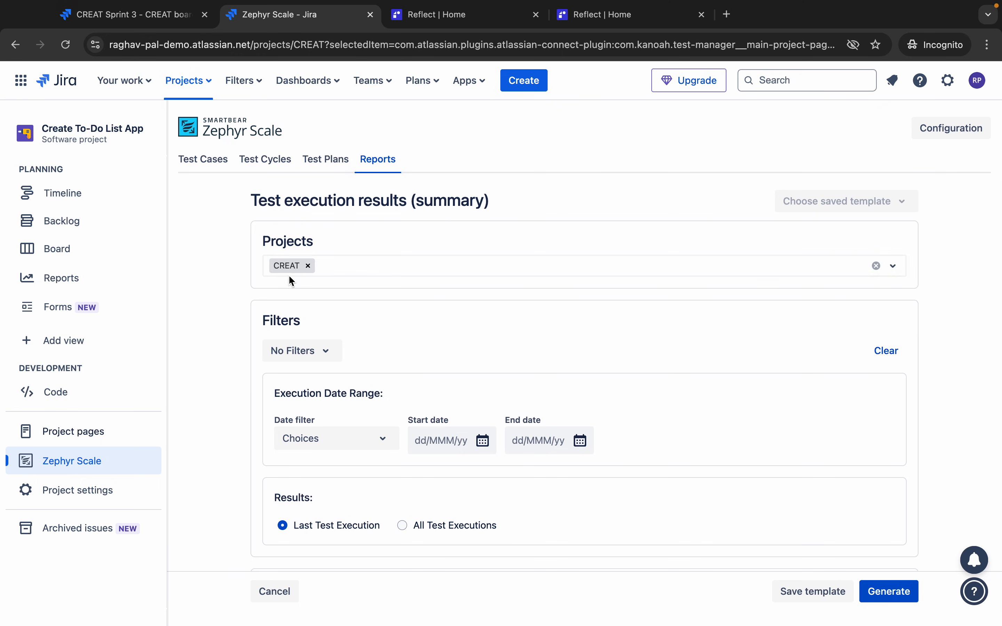
scroll(316, 369, down, 5)
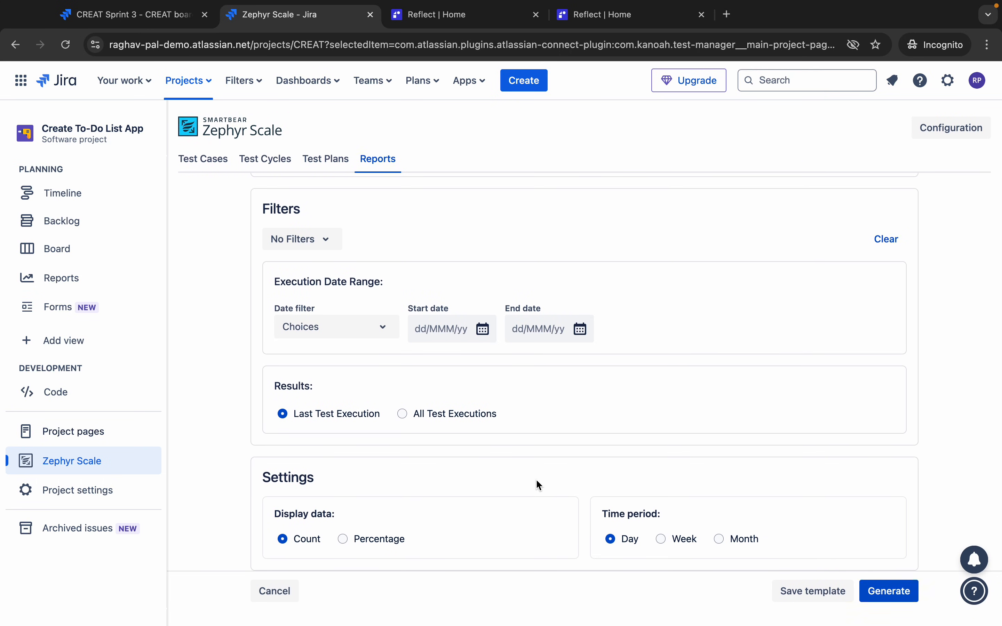
click(895, 592)
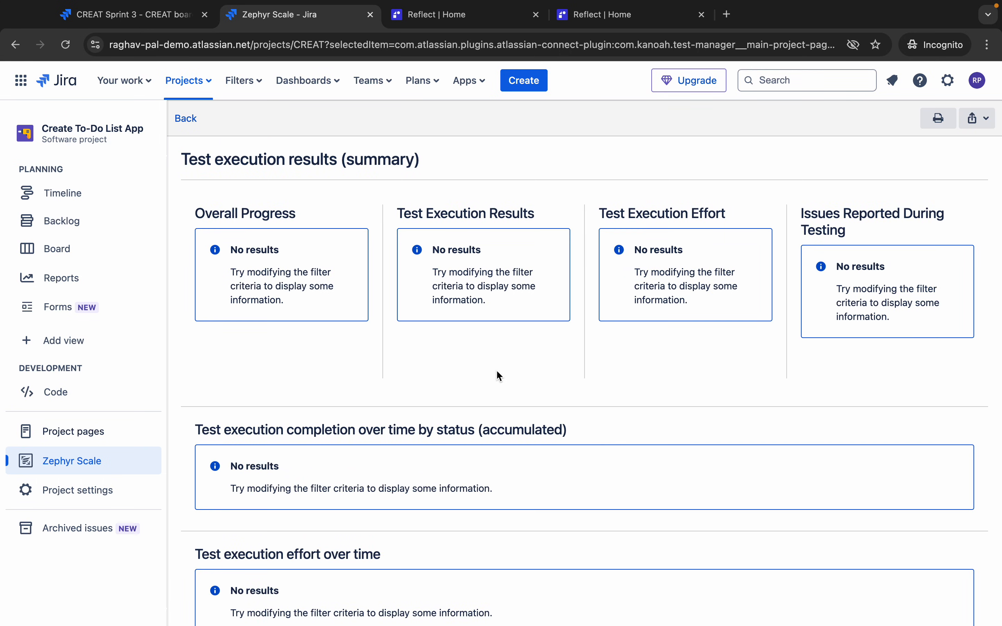
scroll(291, 313, down, 2)
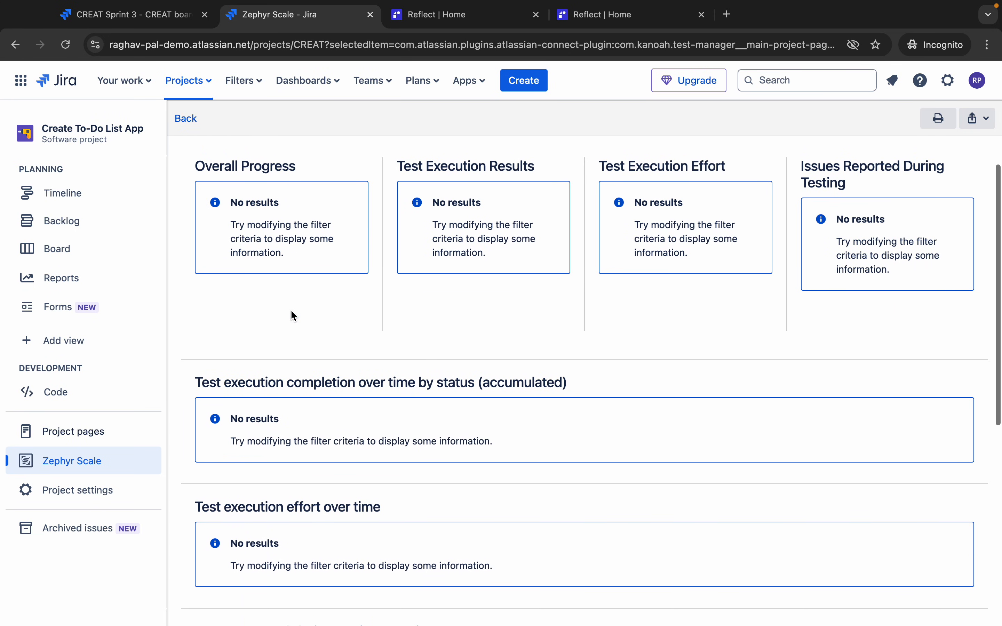
scroll(292, 315, up, 2)
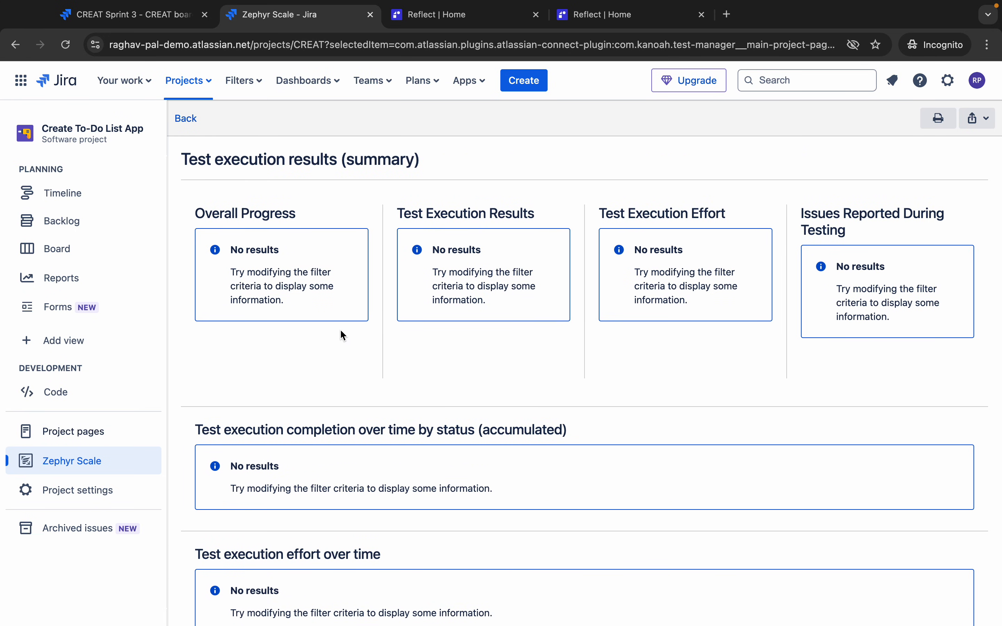
scroll(340, 329, down, 3)
scroll(340, 329, up, 3)
click(187, 122)
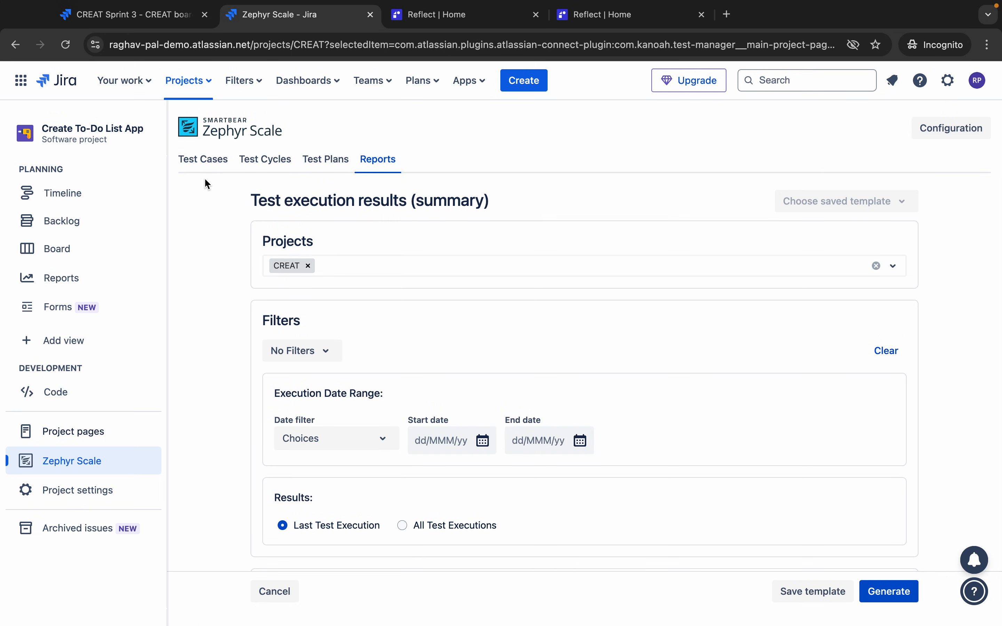
click(351, 264)
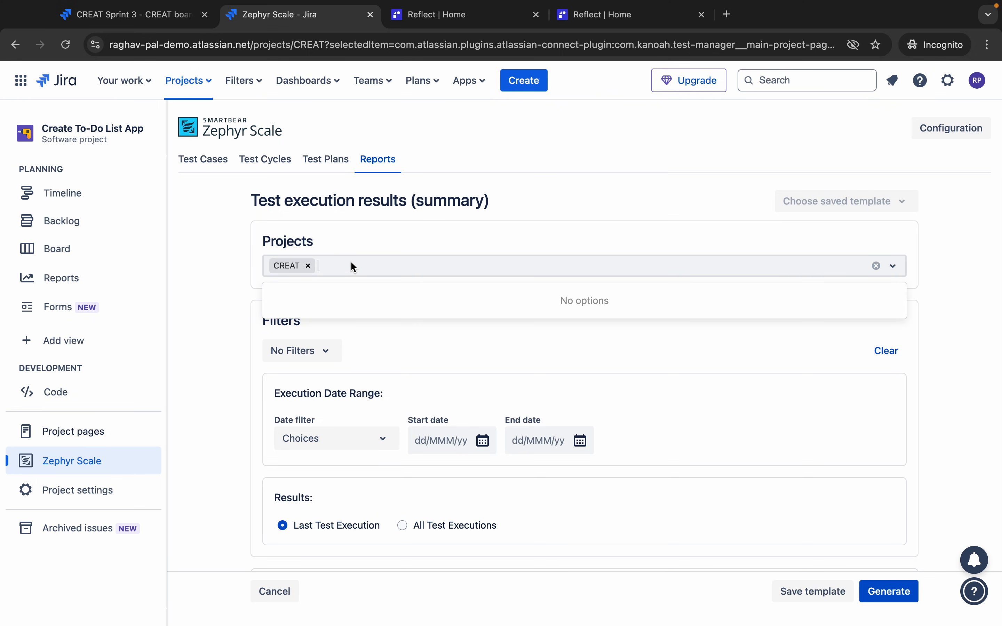
text(create to do)
drag(388, 265, 341, 264)
click(199, 83)
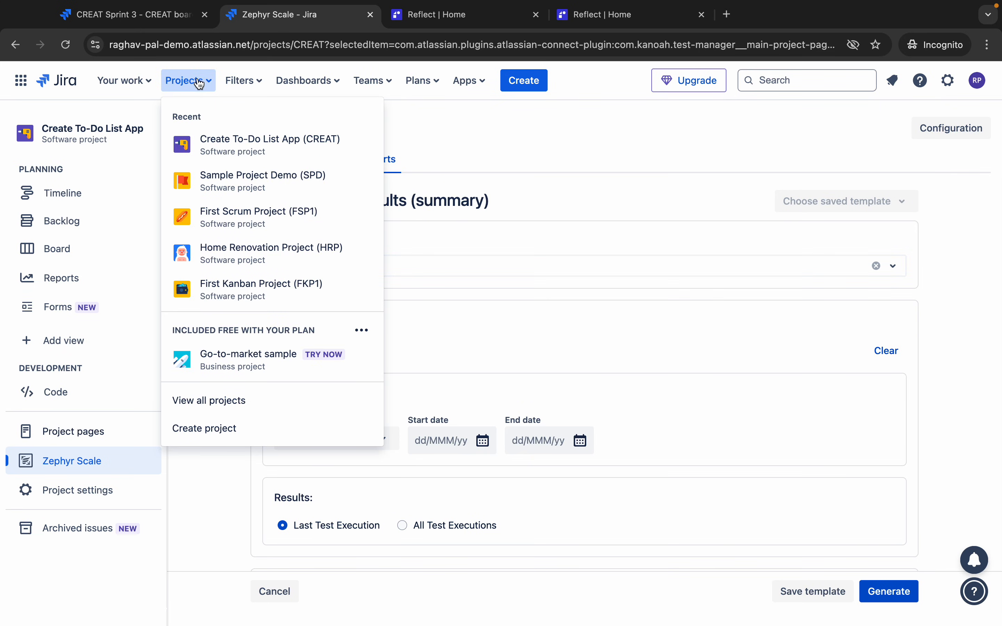
click(405, 268)
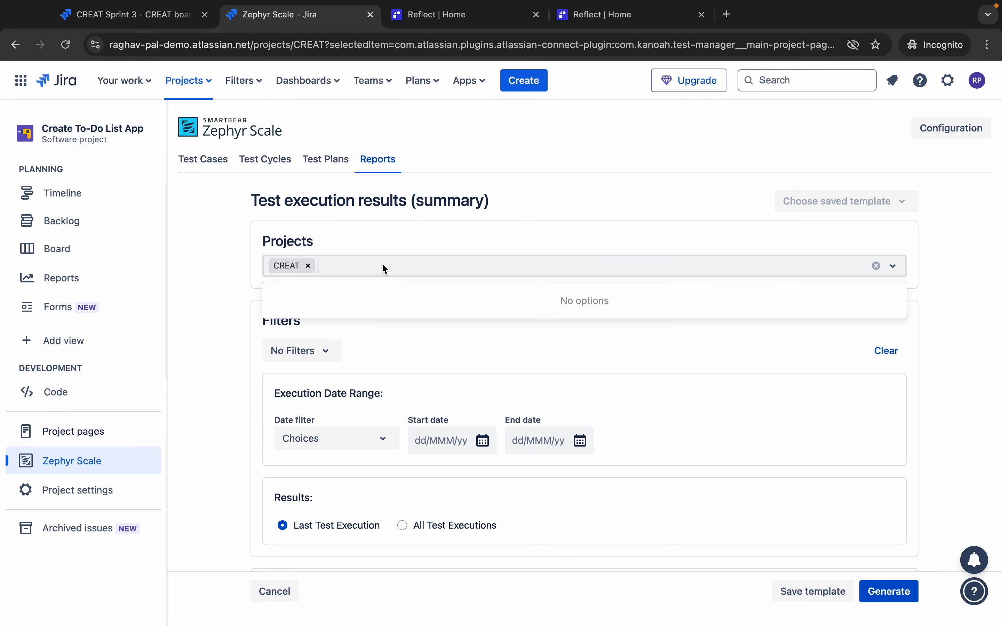
click(287, 264)
- Remove and re-add CREAT as the summary report's project
click(309, 265)
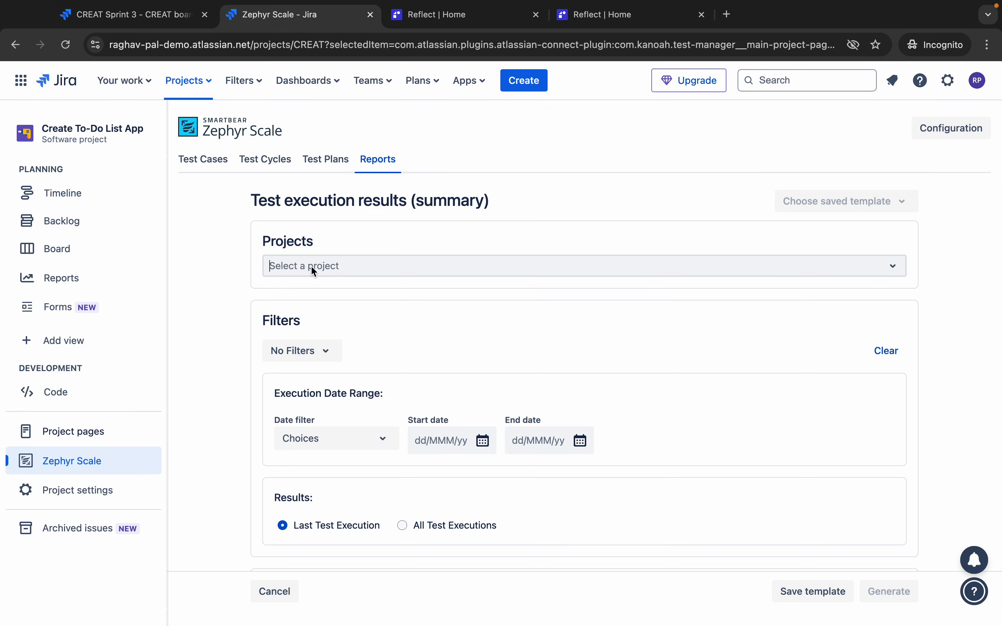
text(Create)
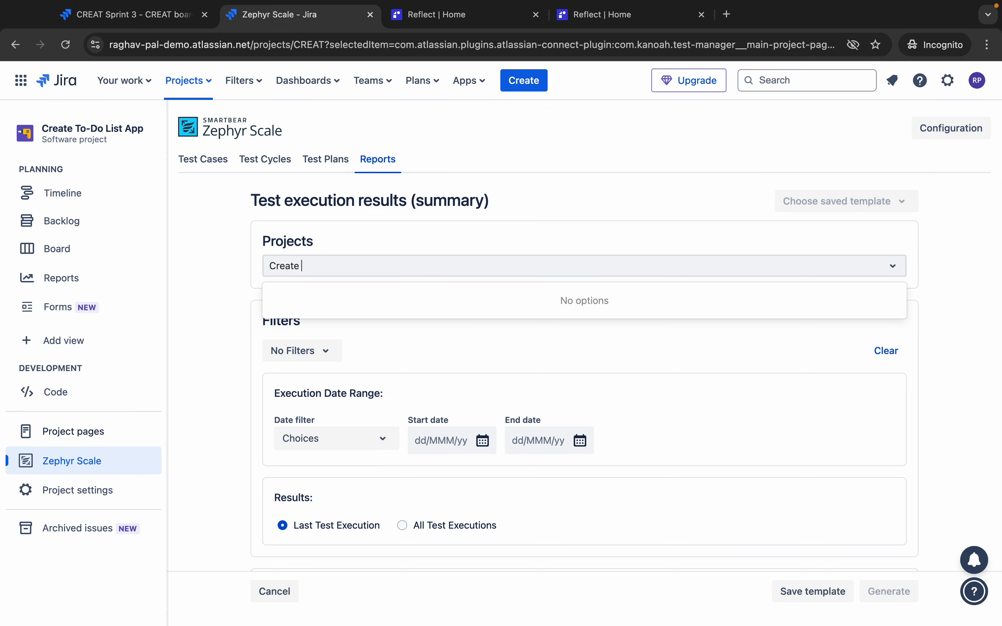
key(BackSpace)
key(BackSpace)
key(BackSpace)
key(BackSpace)
key(BackSpace)
key(BackSpace)
key(BackSpace)
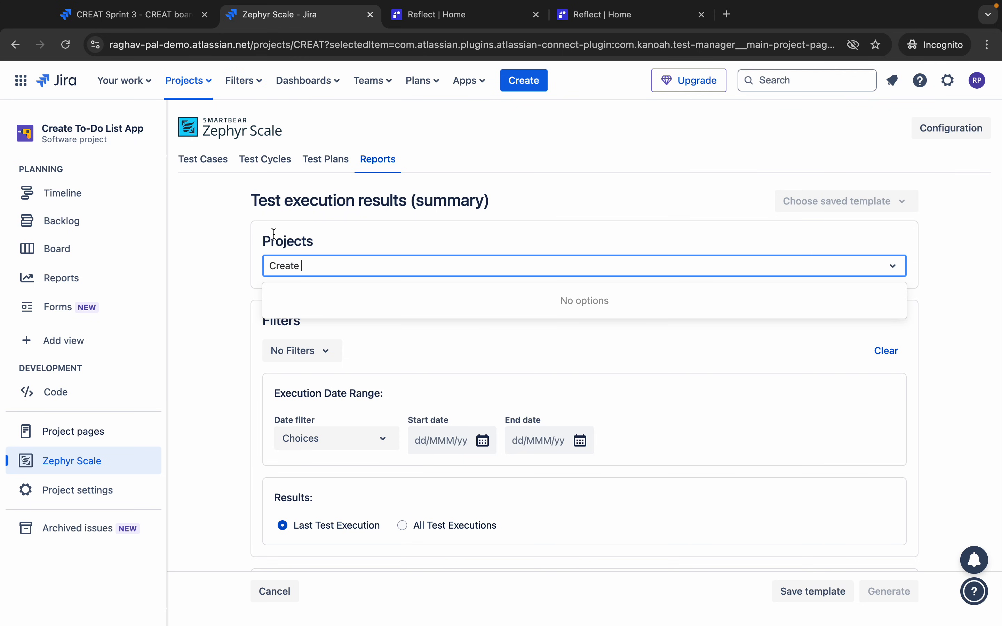
click(214, 92)
click(416, 266)
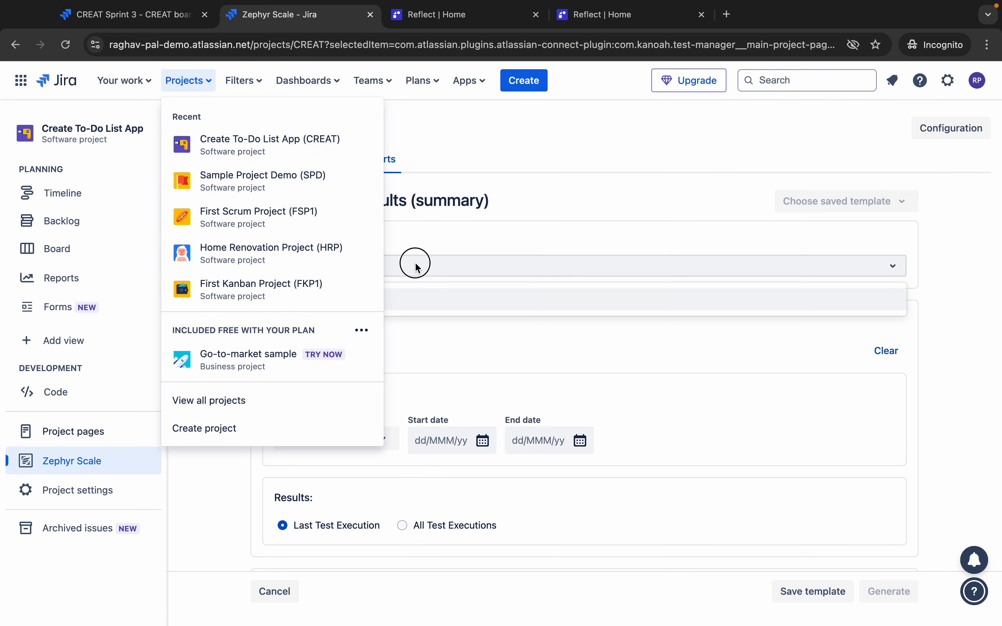
click(397, 264)
click(398, 263)
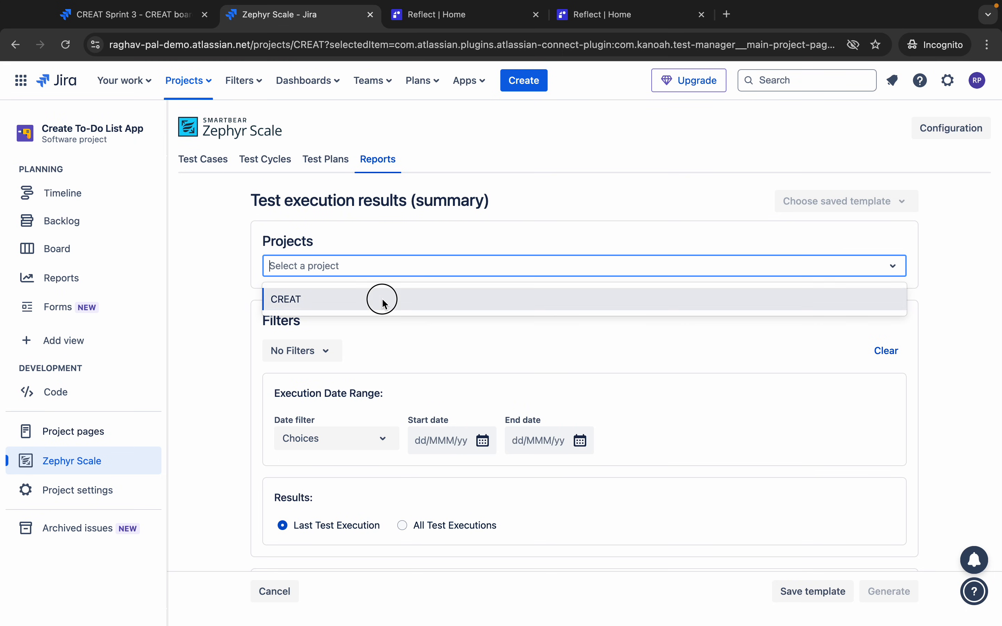
click(383, 300)
- Look through the report's available filter options
click(322, 354)
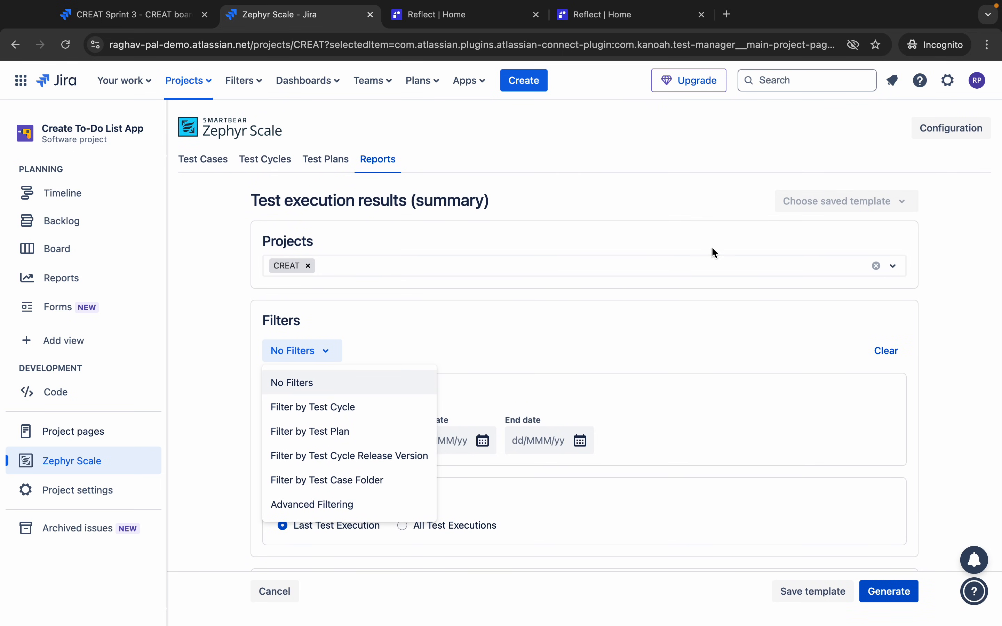
scroll(583, 458, down, 1)
scroll(650, 376, down, 3)
scroll(650, 376, up, 3)
- Save the report settings as template 'My Execution Report' and confirm it among saved templates
click(822, 592)
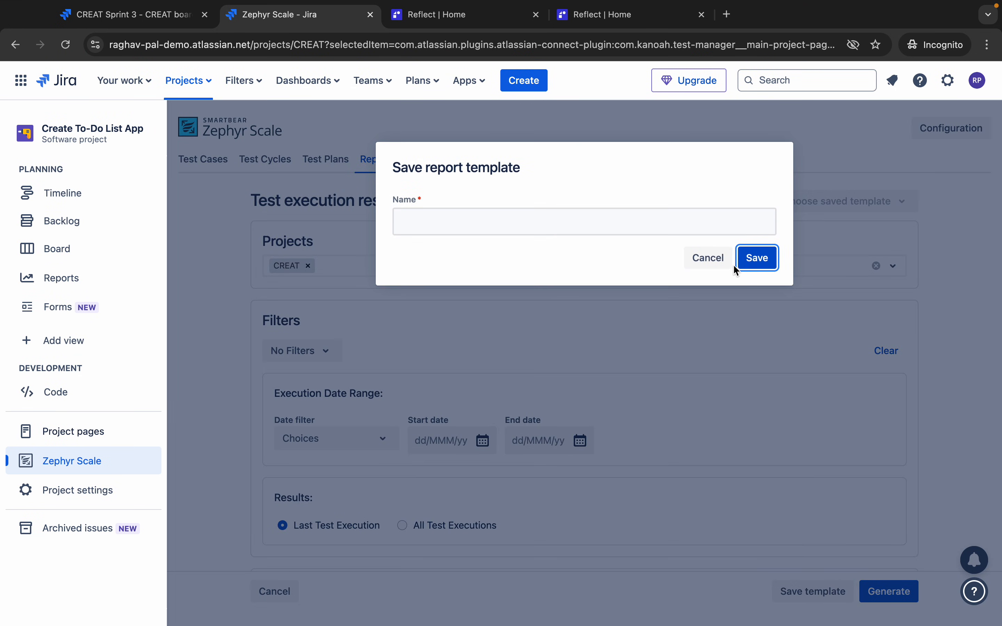
click(645, 224)
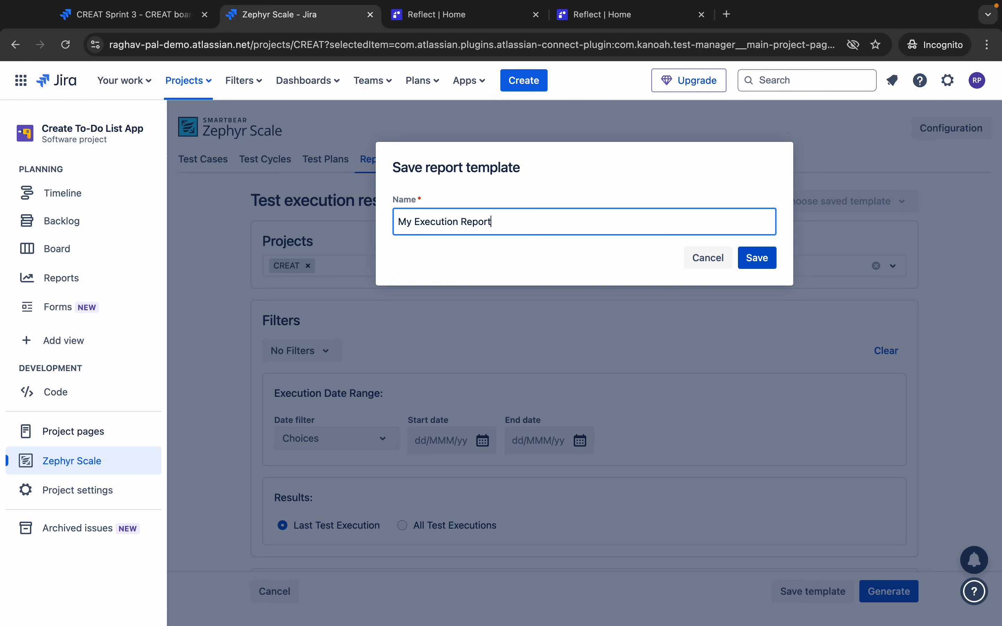
click(765, 260)
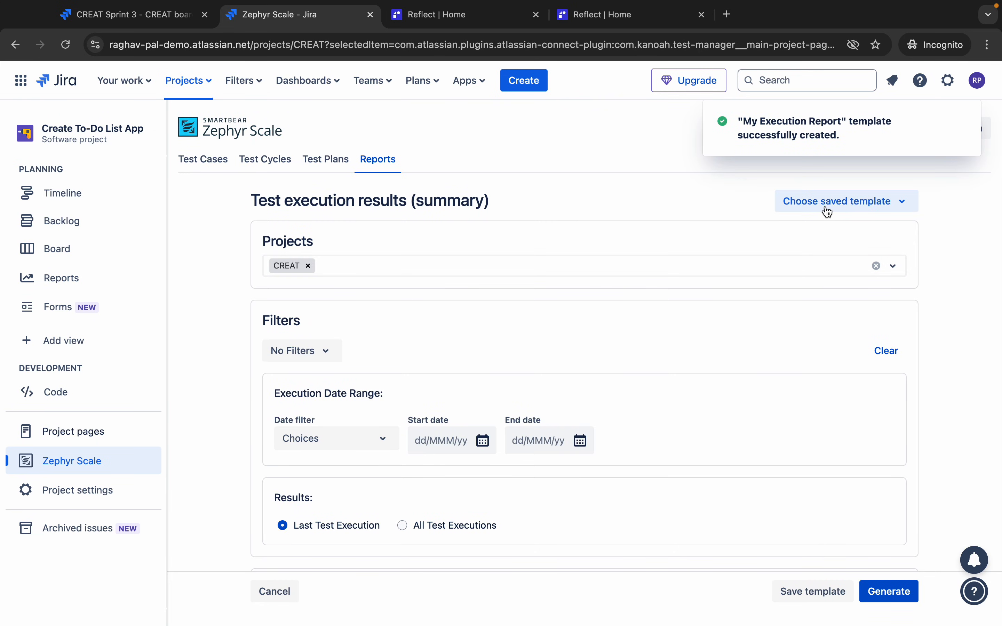
click(840, 202)
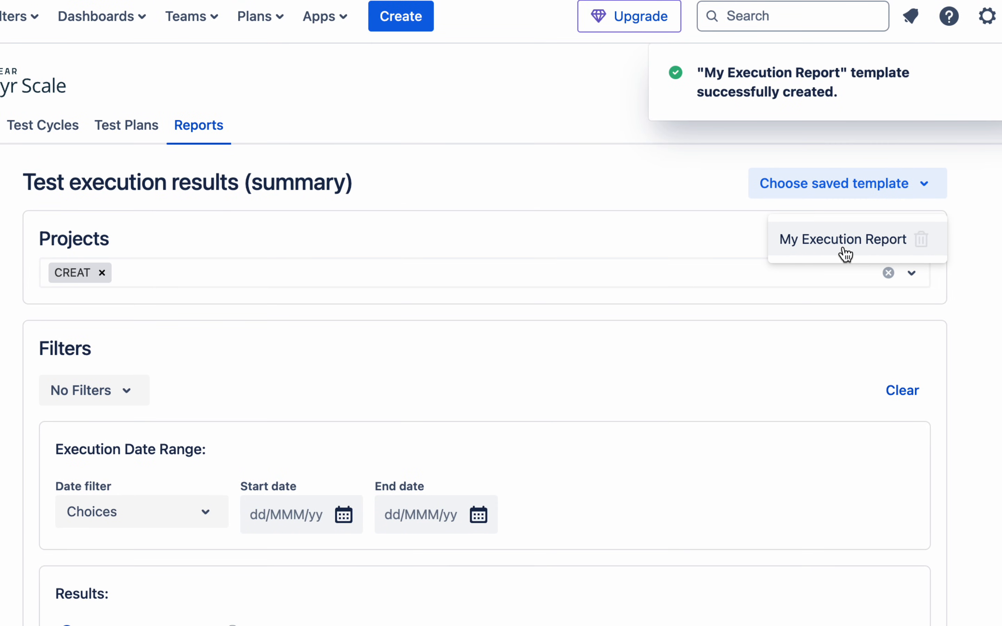
click(377, 159)
- Reveal Step 10 and advance to the More Settings slide on importing and exporting, then return to Jira
click(203, 159)
key(ctrl+Left)
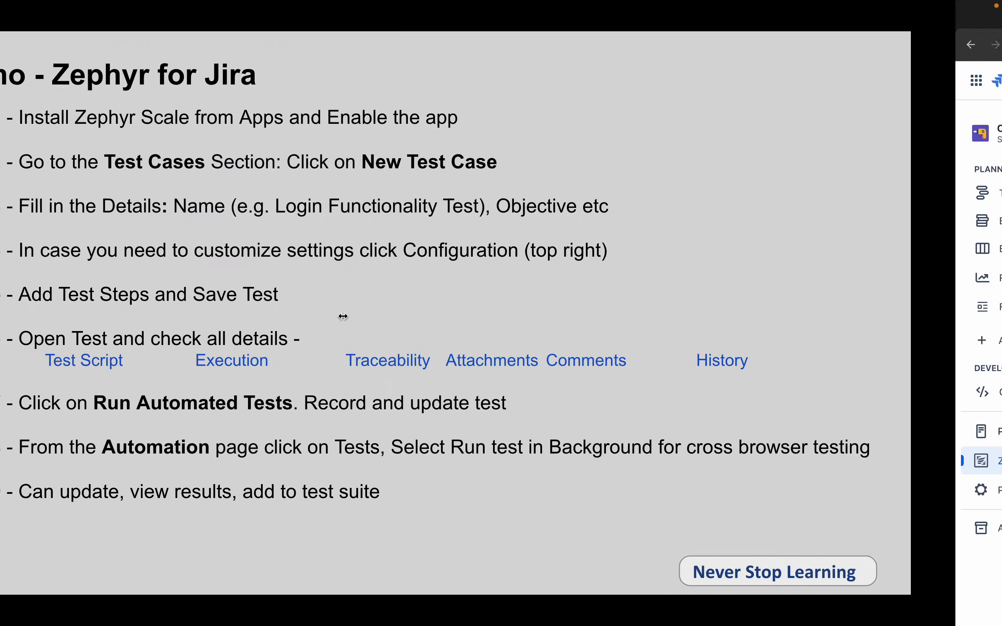
click(676, 334)
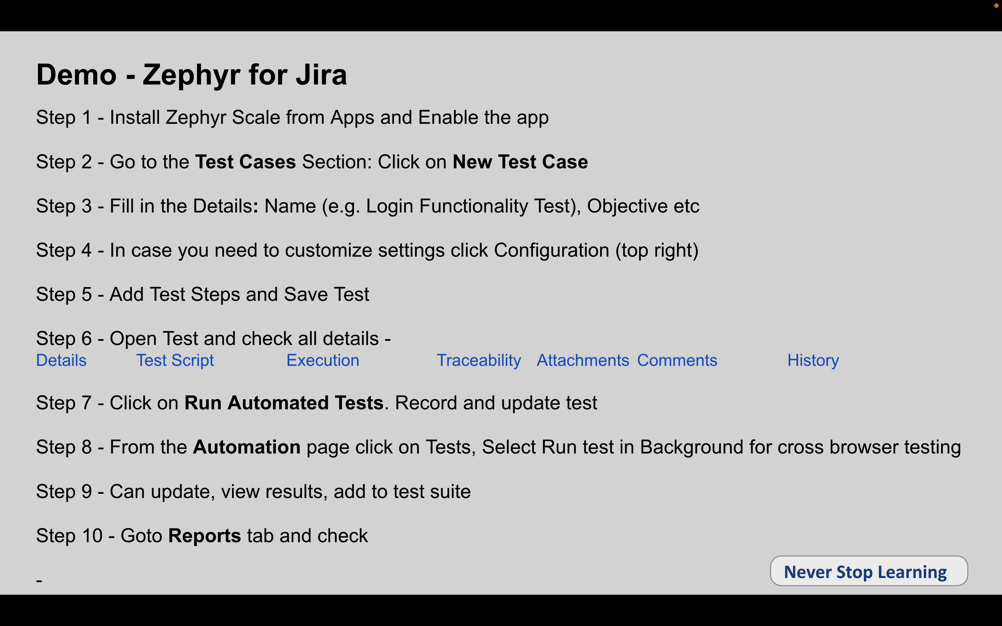
key(Right)
key(Right)
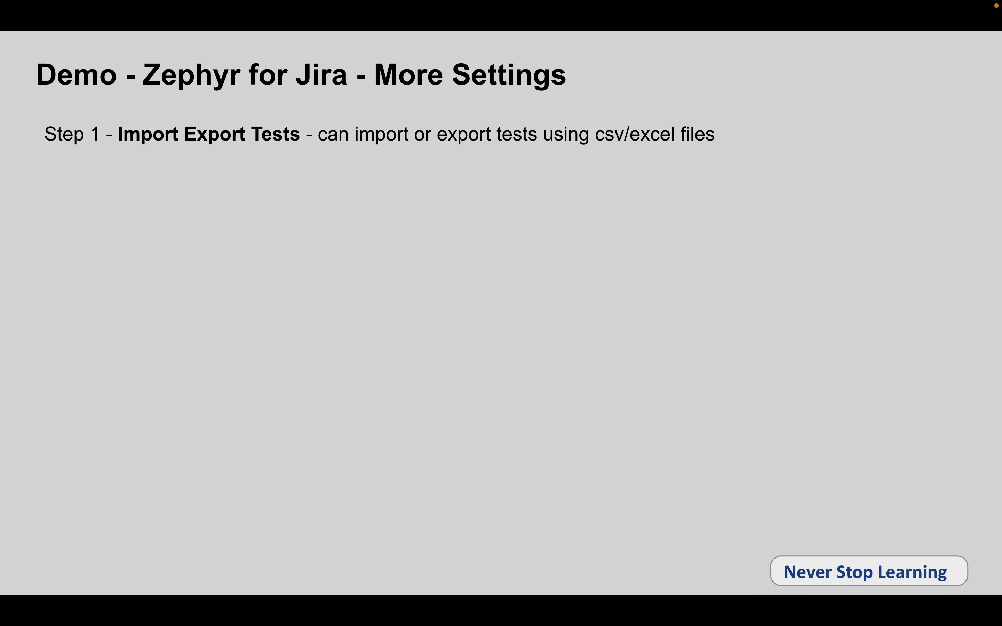
key(ctrl+Right)
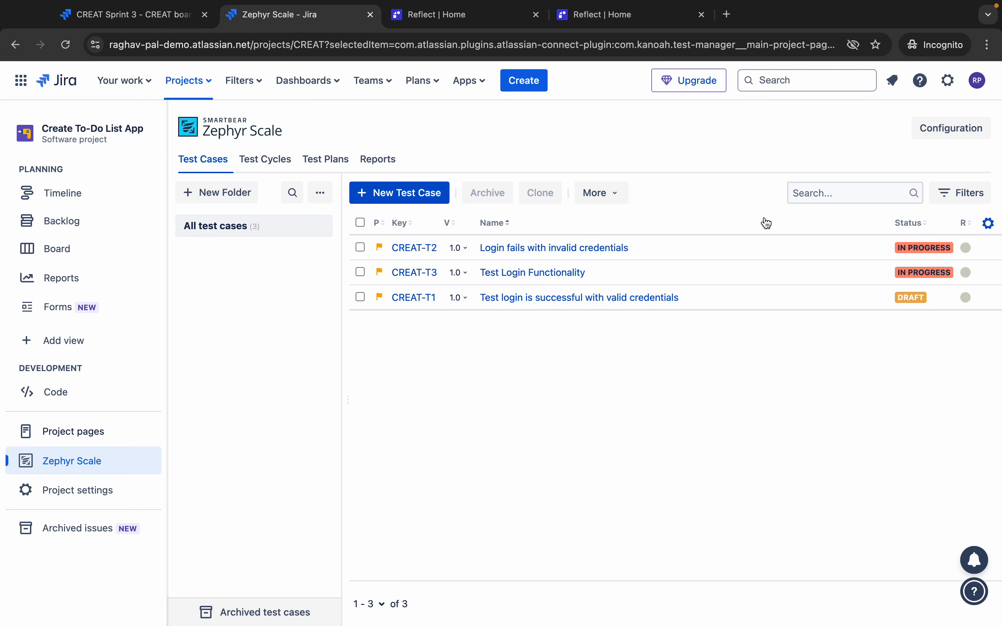
- Select CREAT-T3 and export it to Excel, saving atm-exporter in Downloads
click(600, 204)
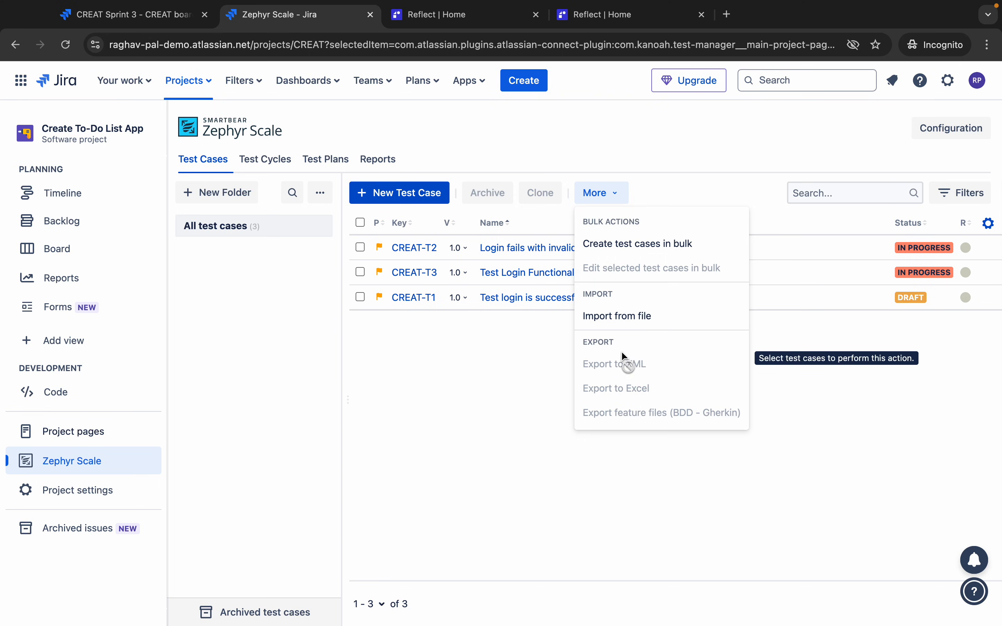
click(476, 346)
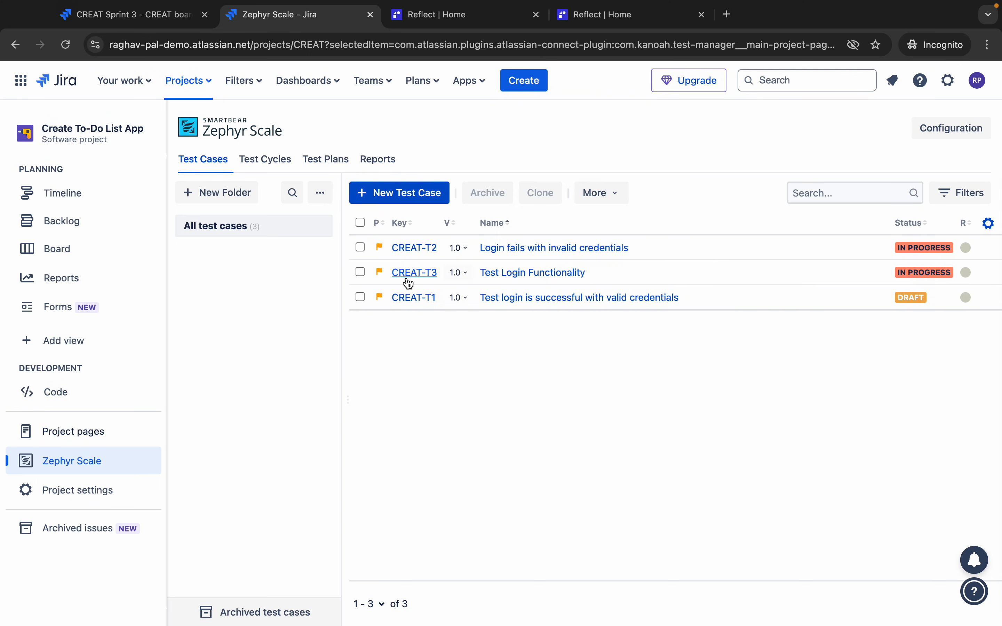
click(361, 273)
click(599, 202)
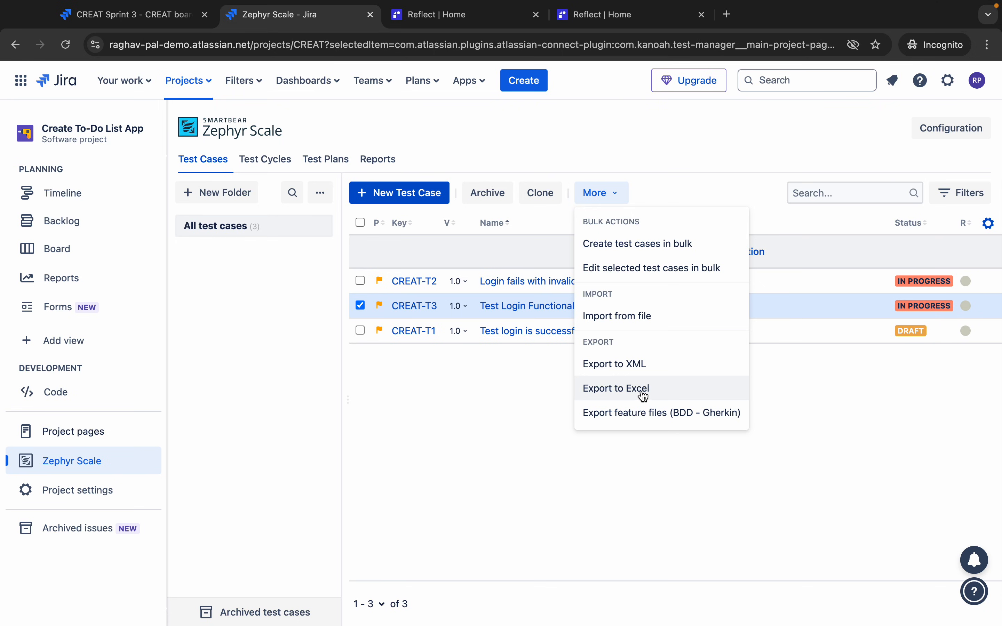
click(627, 317)
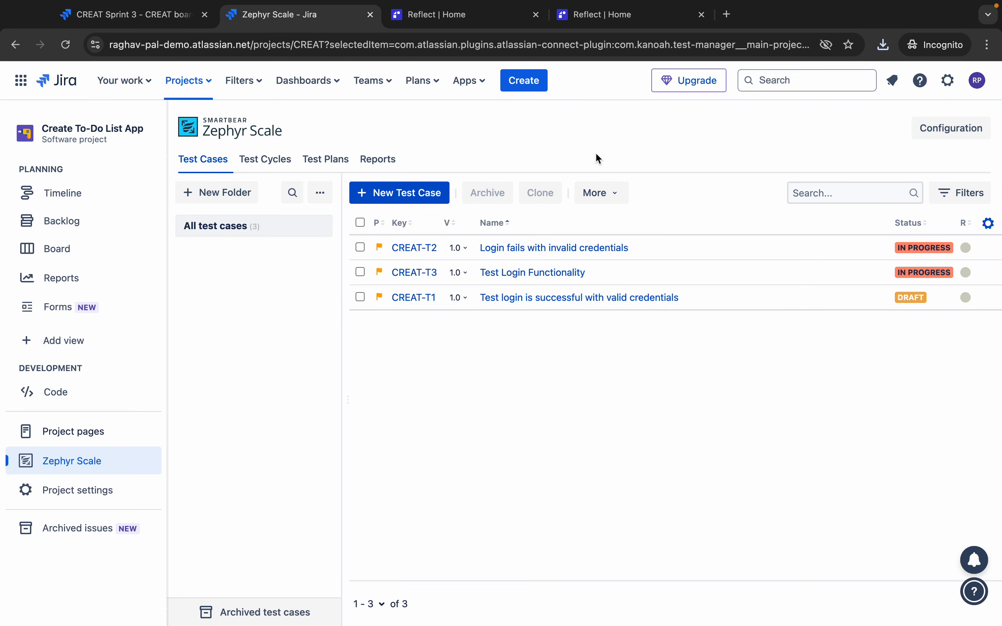
click(360, 272)
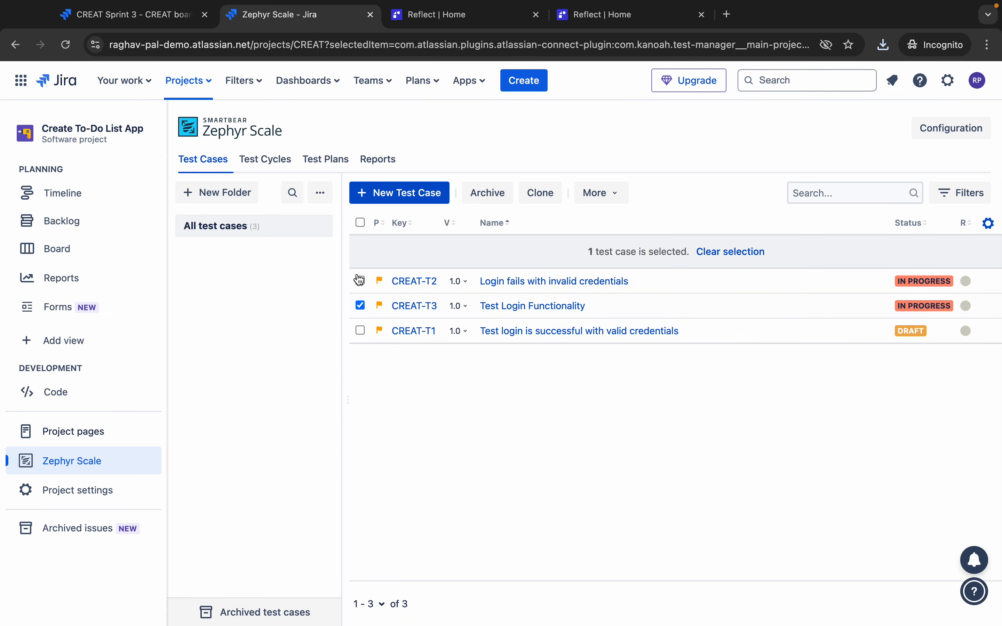
click(603, 200)
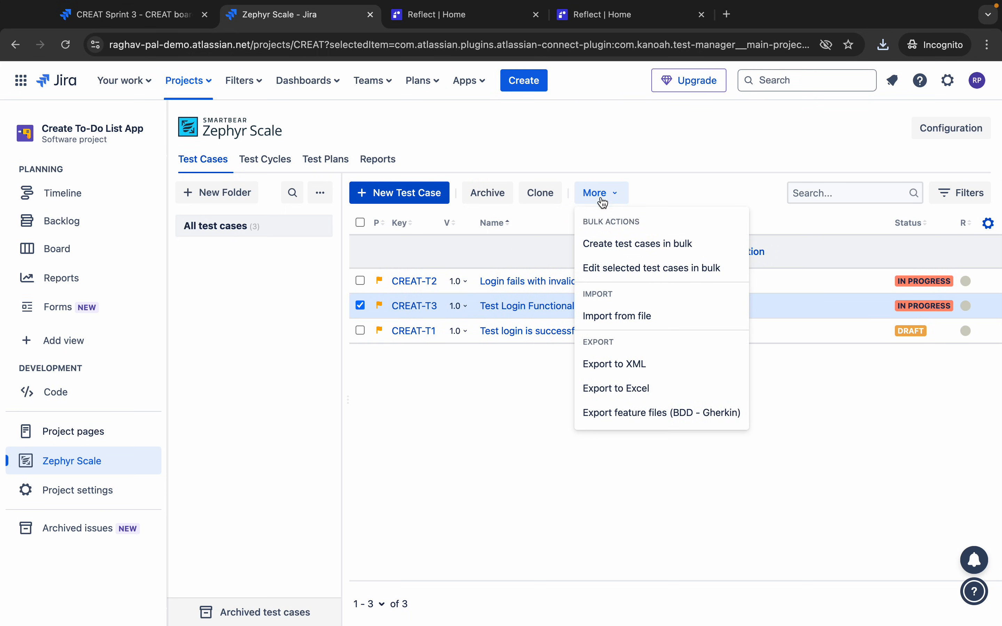
click(629, 399)
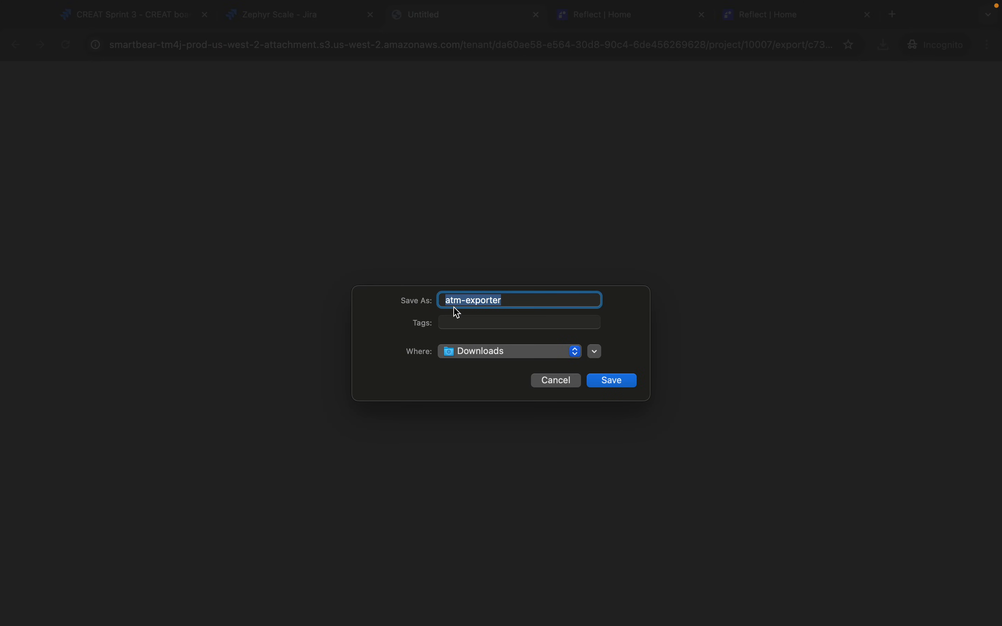
click(619, 384)
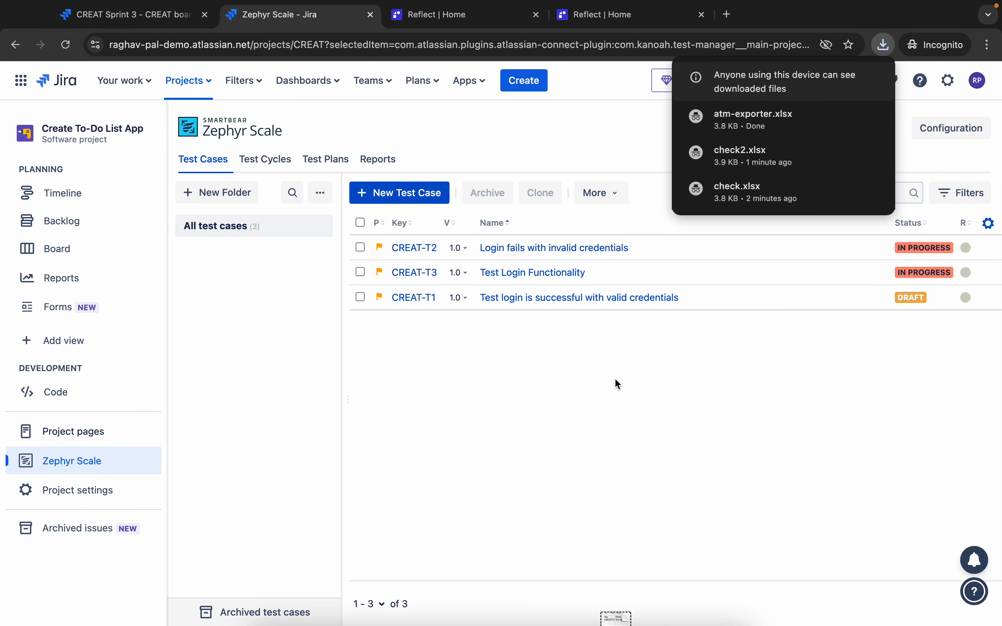
key(ctrl+Left)
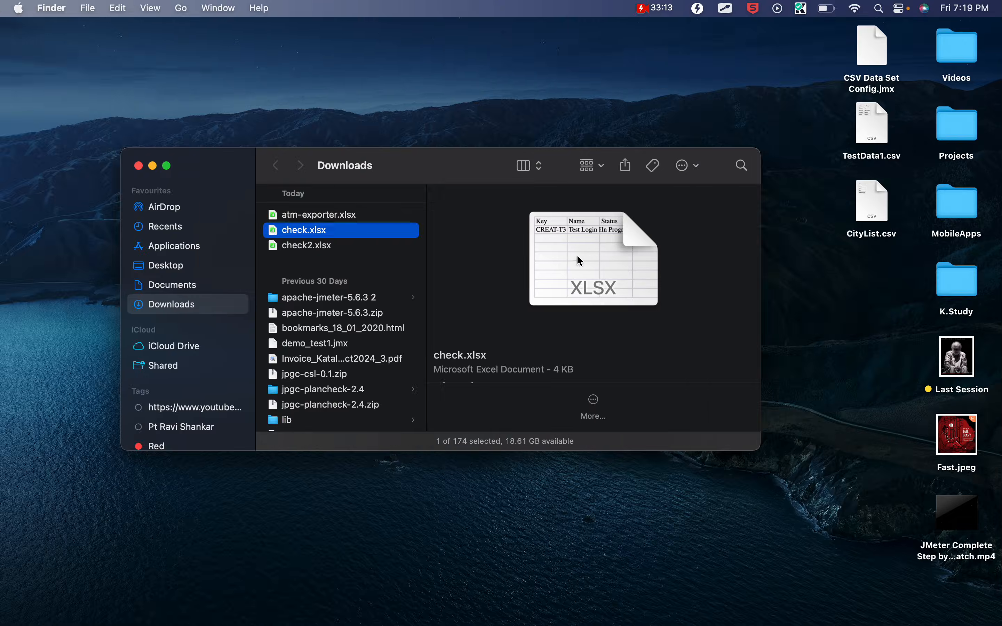
click(332, 216)
right_click(334, 222)
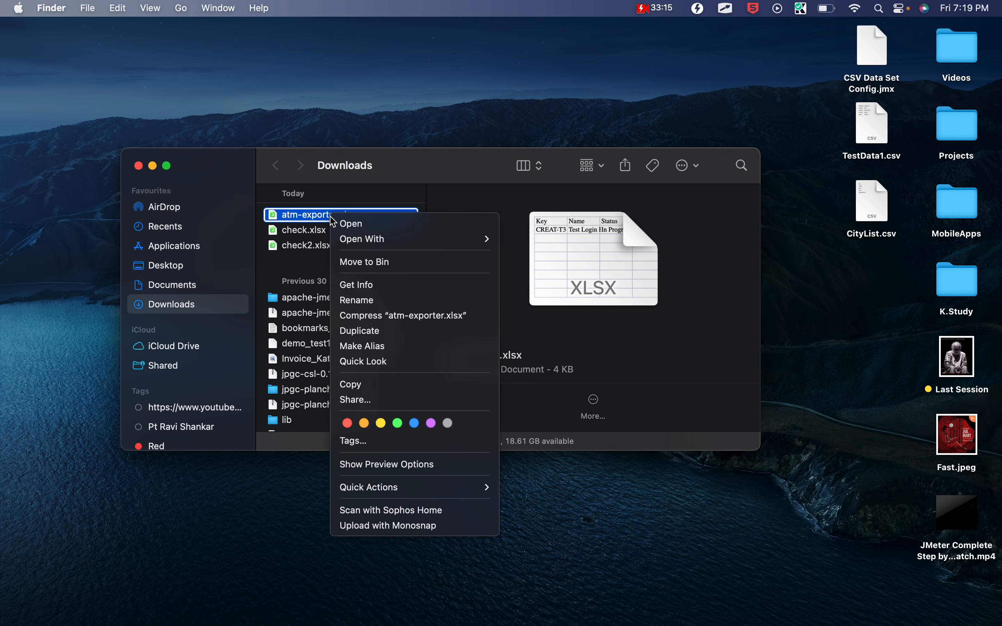
mouse_move(406, 241)
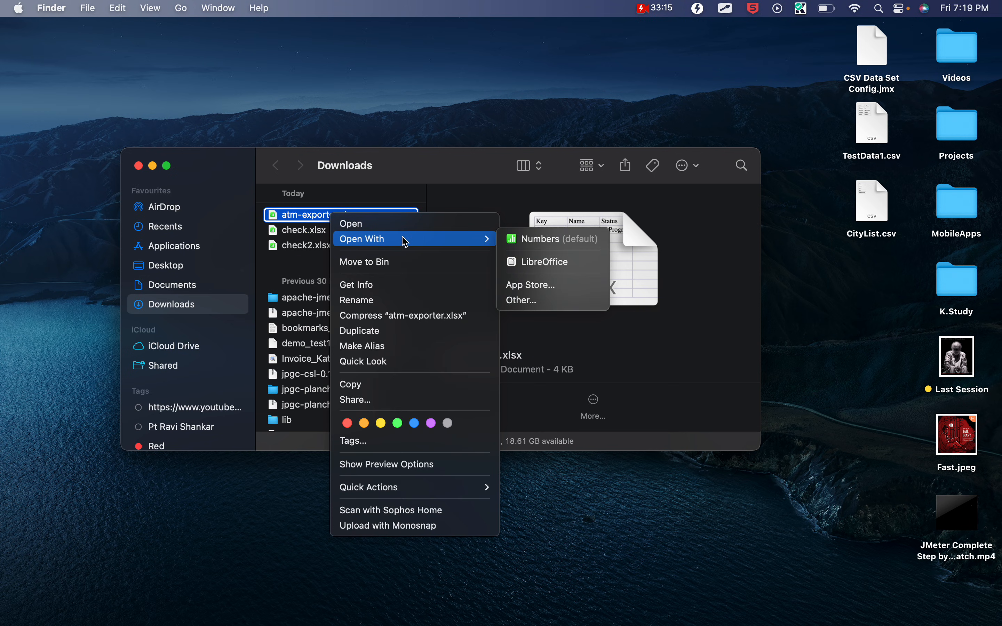
click(575, 269)
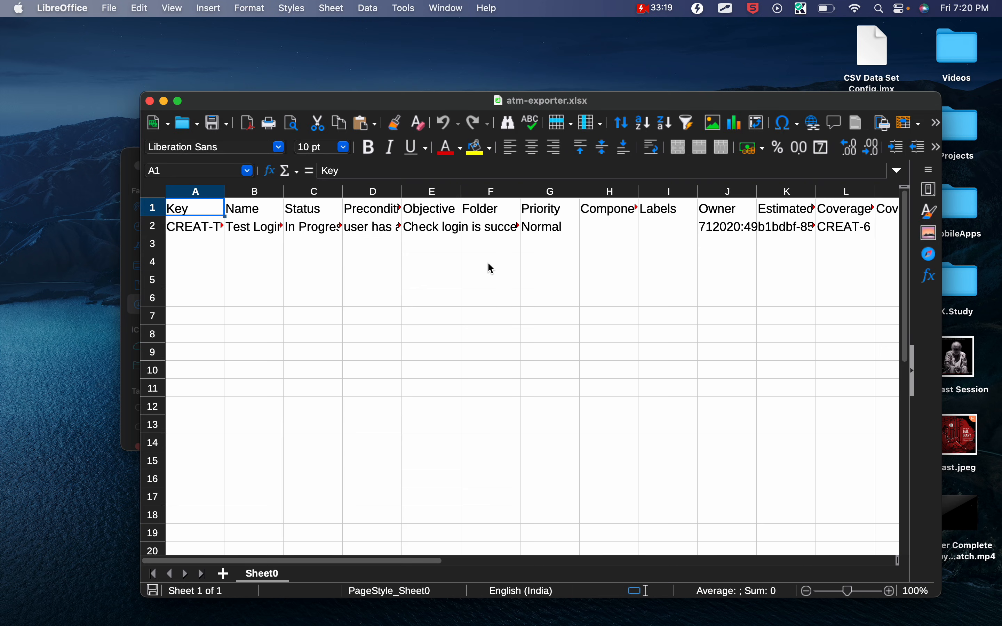
scroll(379, 261, right, 9)
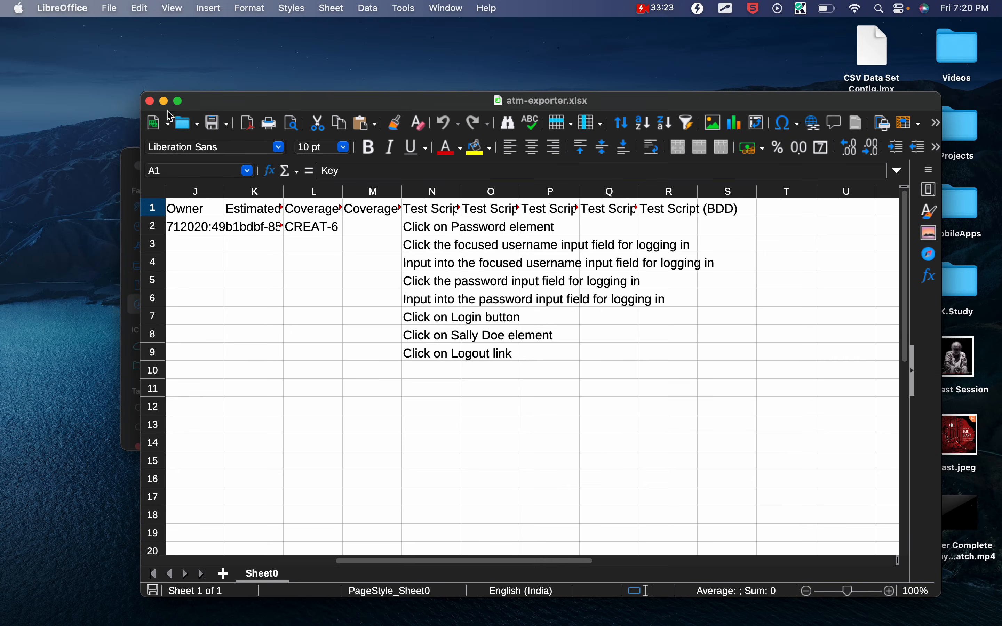
click(19, 34)
key(ctrl+Right)
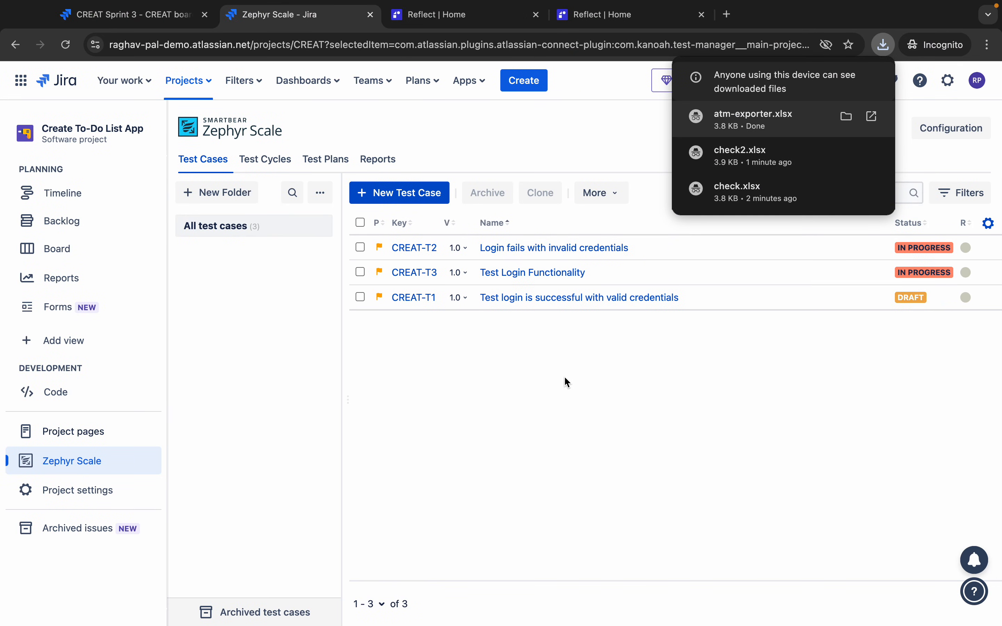
- Try the Excel CSV test case import, back out of file selection and close the wizard
click(605, 198)
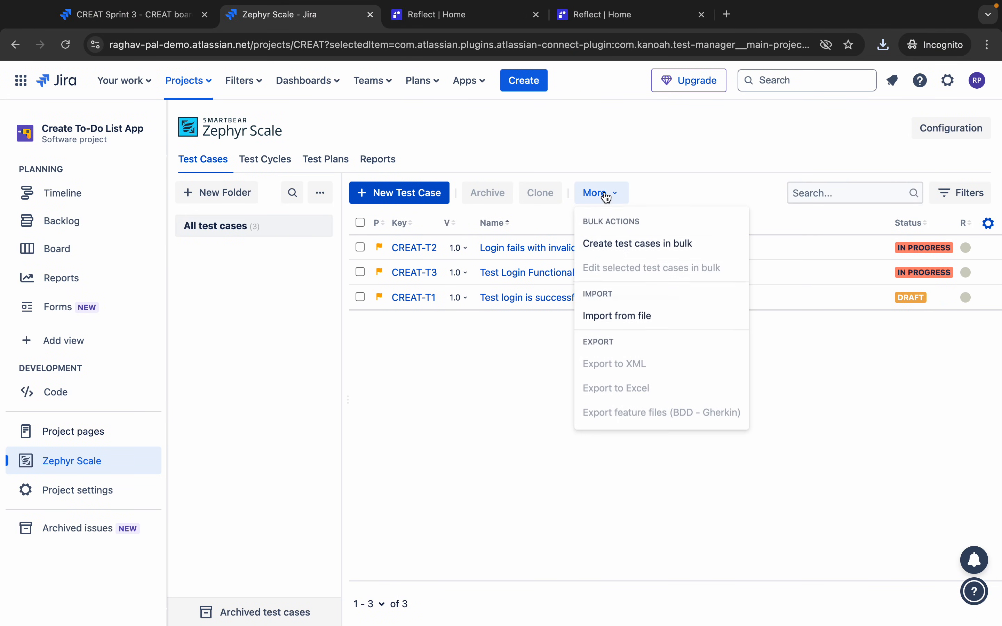
click(613, 319)
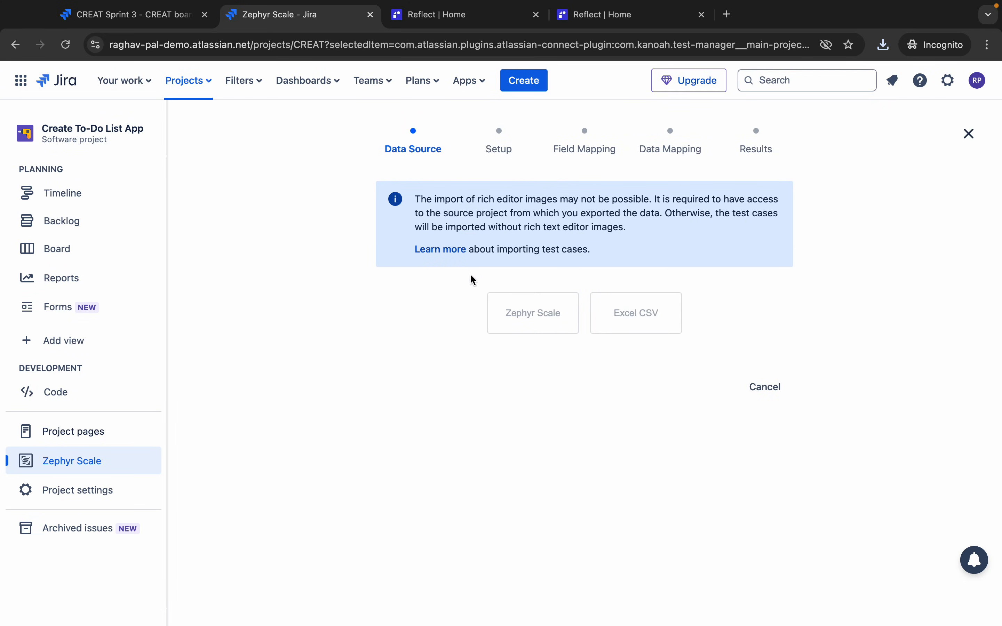
click(638, 322)
click(557, 323)
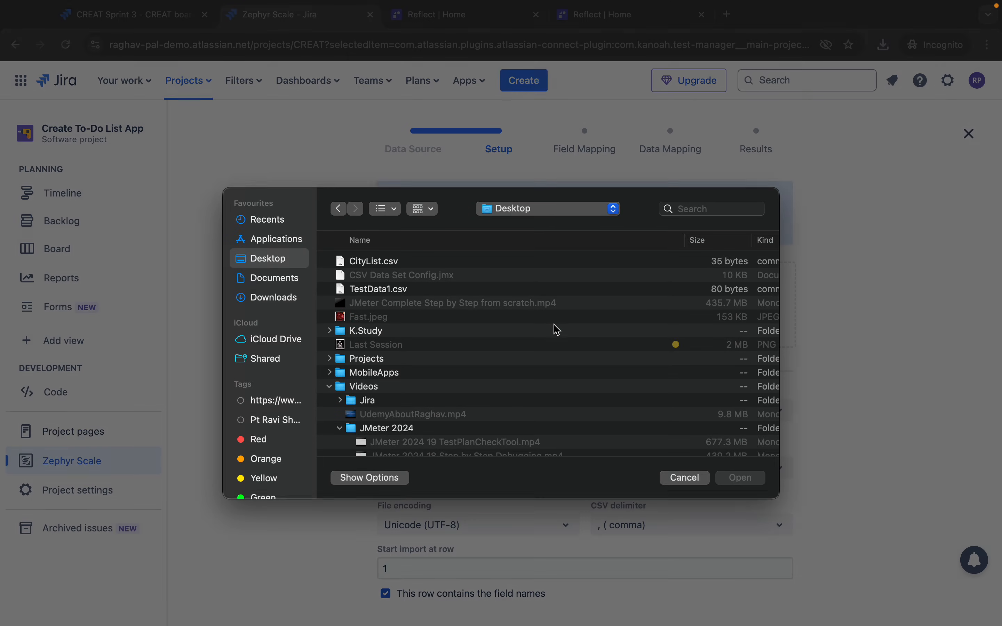
click(284, 296)
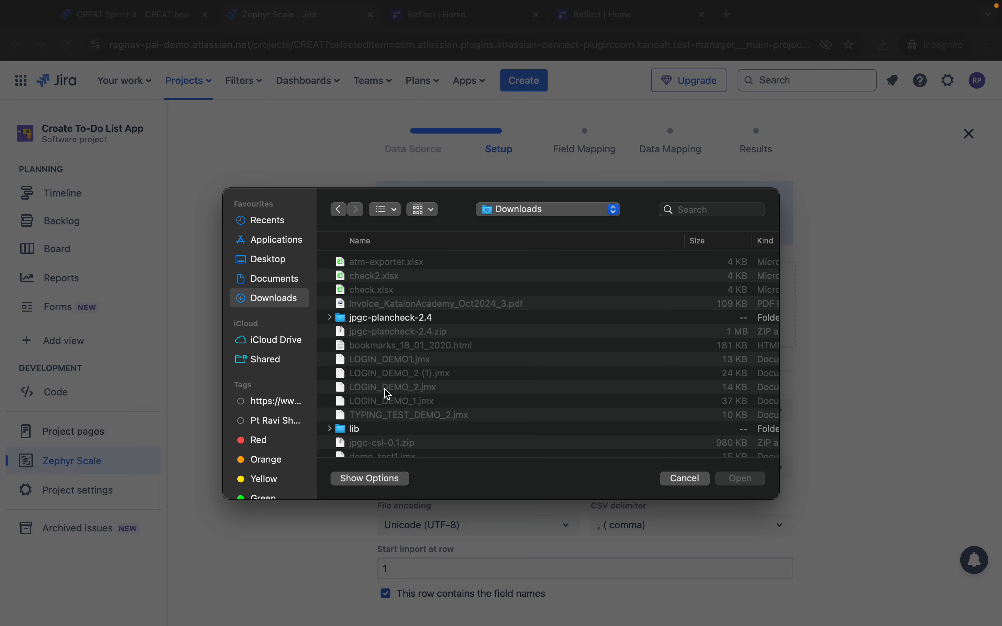
click(685, 480)
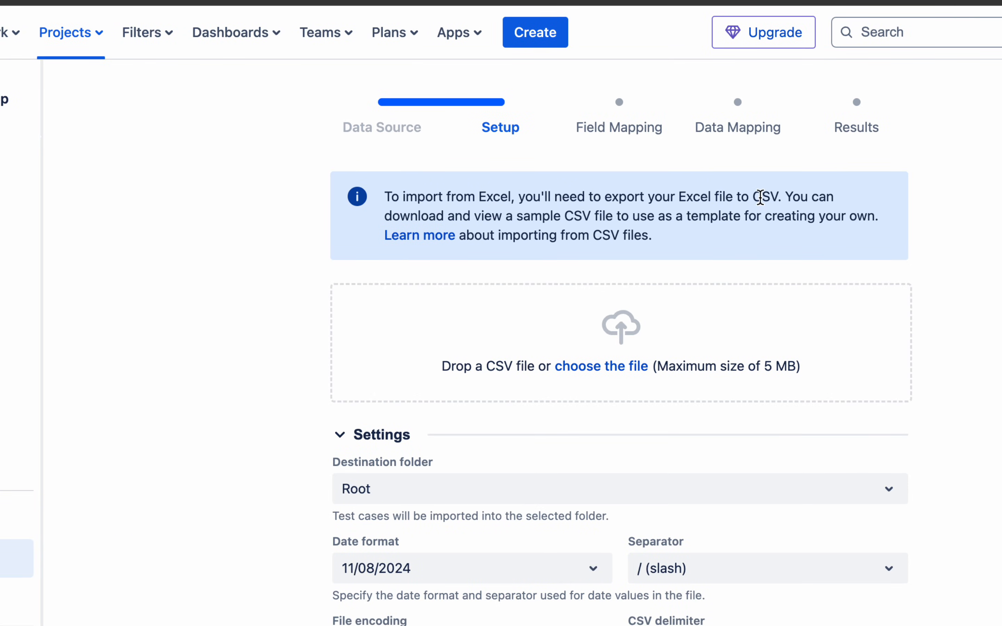
drag(761, 198, 799, 198)
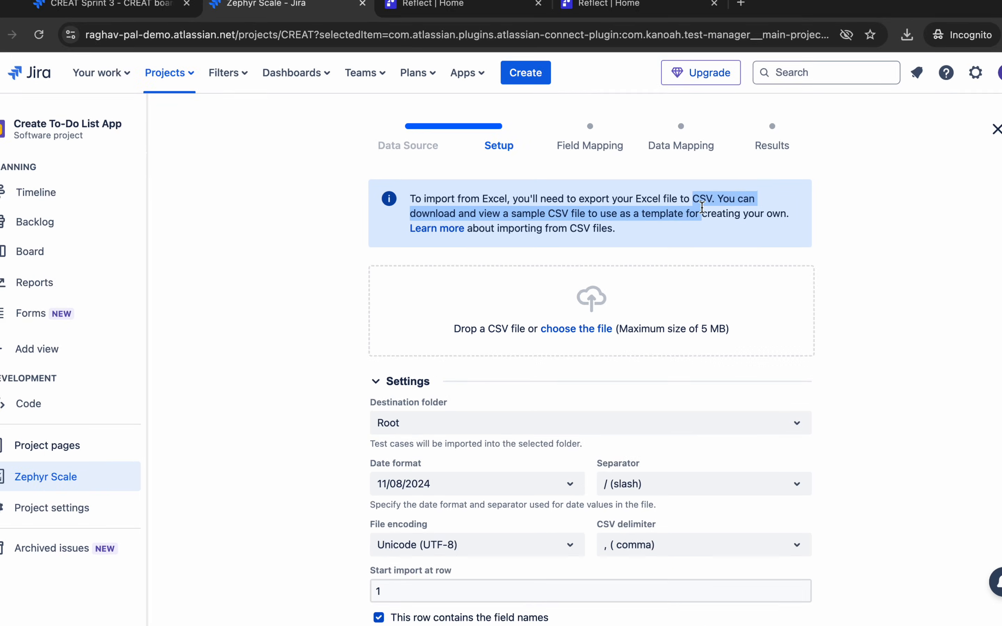
click(608, 129)
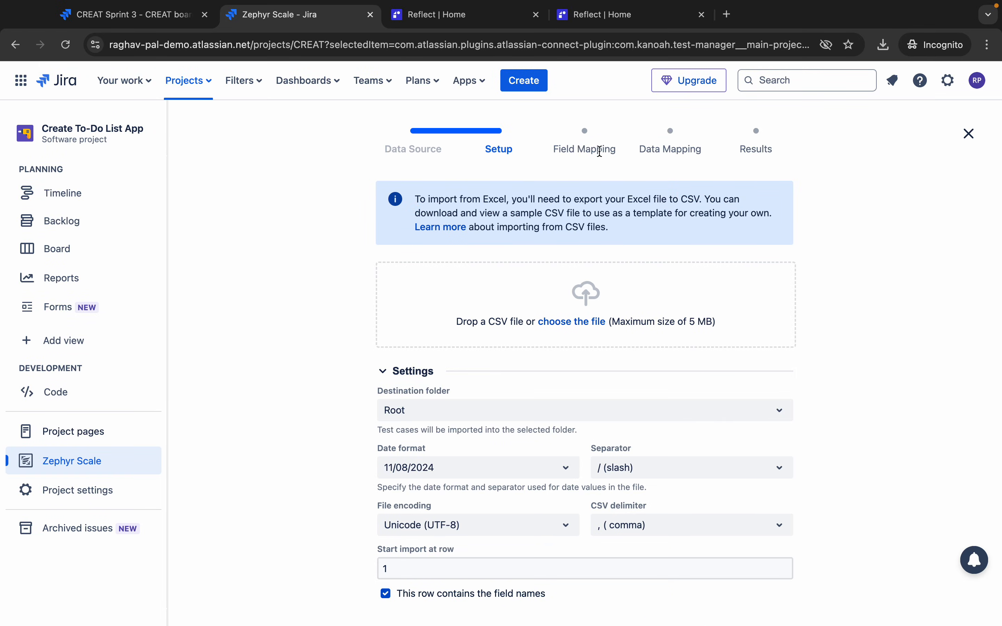
click(965, 136)
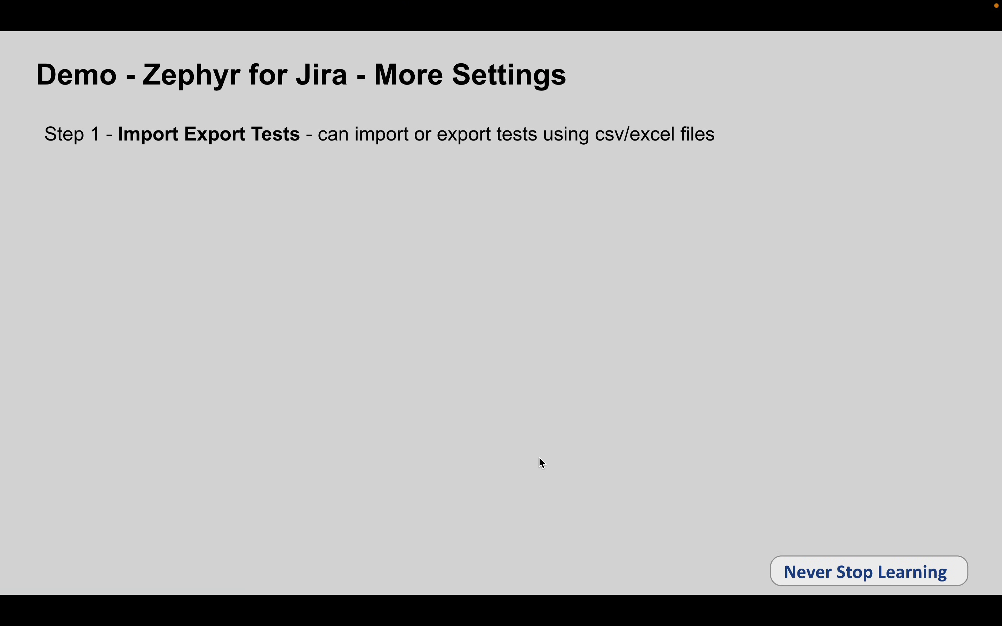
- Reveal the slide's Step 2 on organizing tests in folders, then return to Jira
click(538, 457)
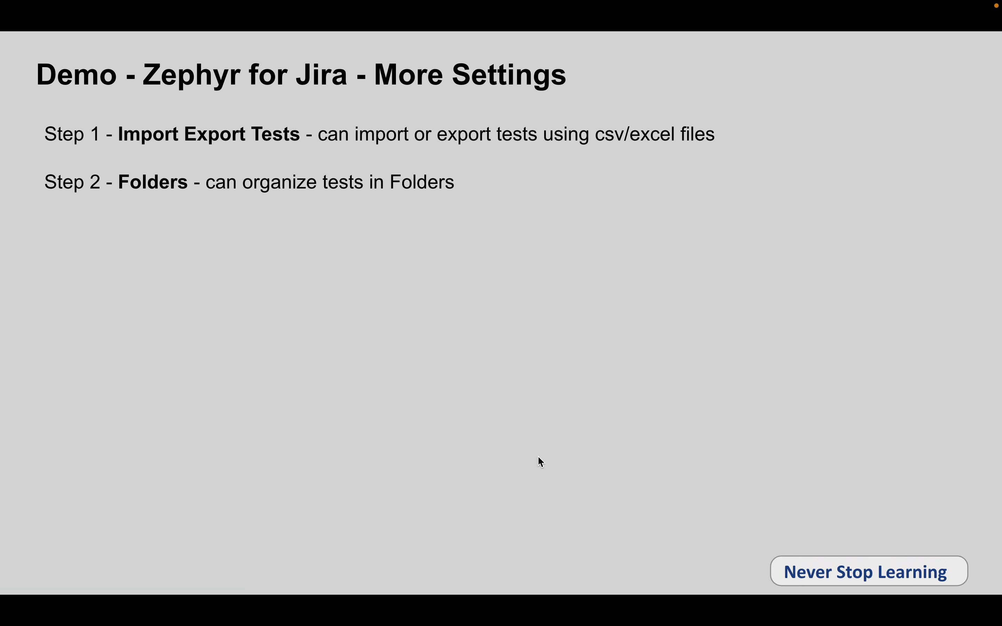
mouse_move(629, 5)
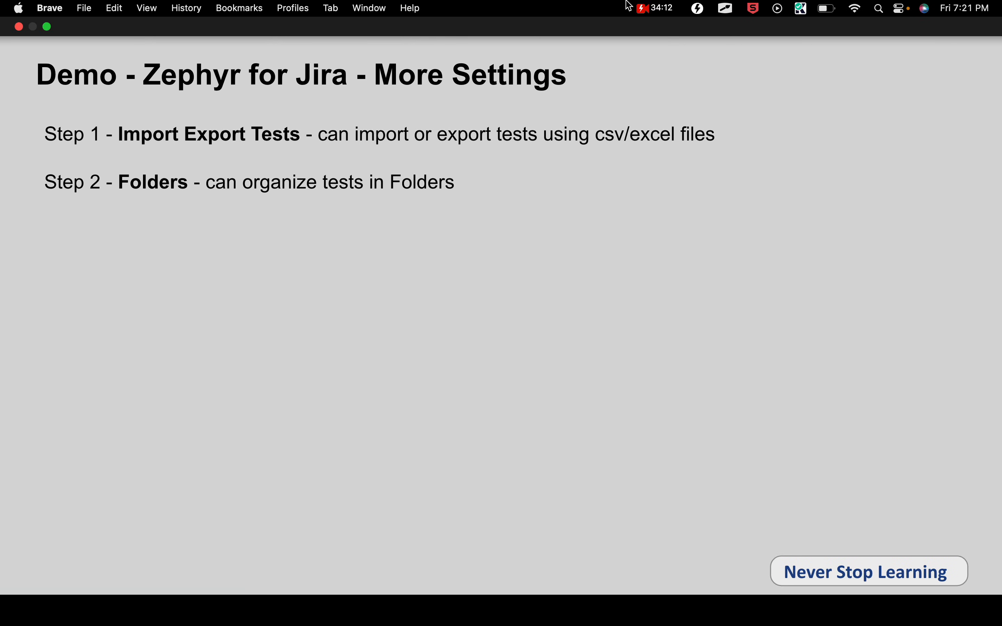
key(ctrl+Right)
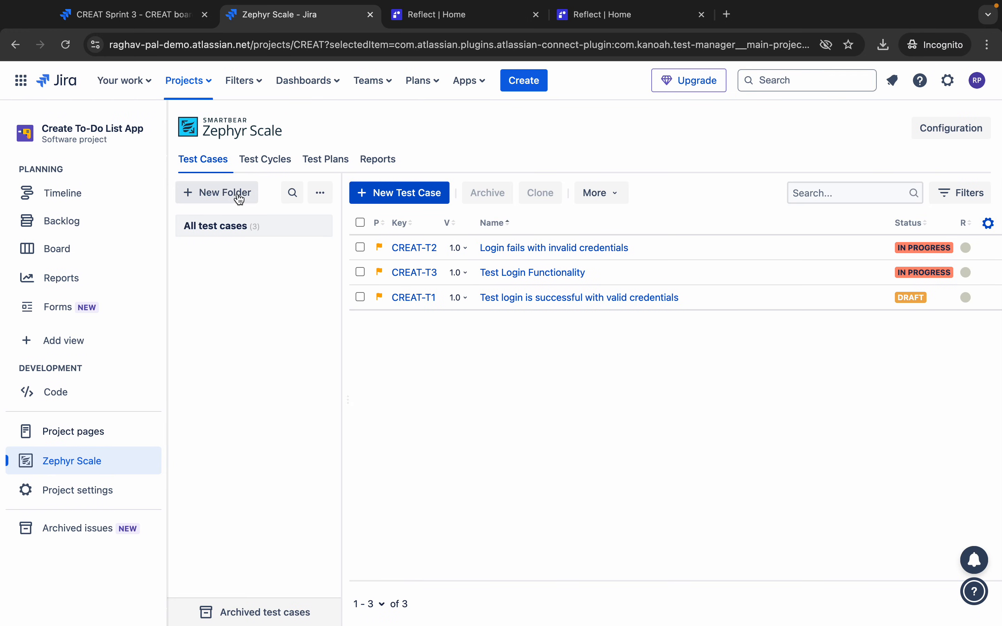
- Create a new test case folder named 'Login Tests'
click(237, 196)
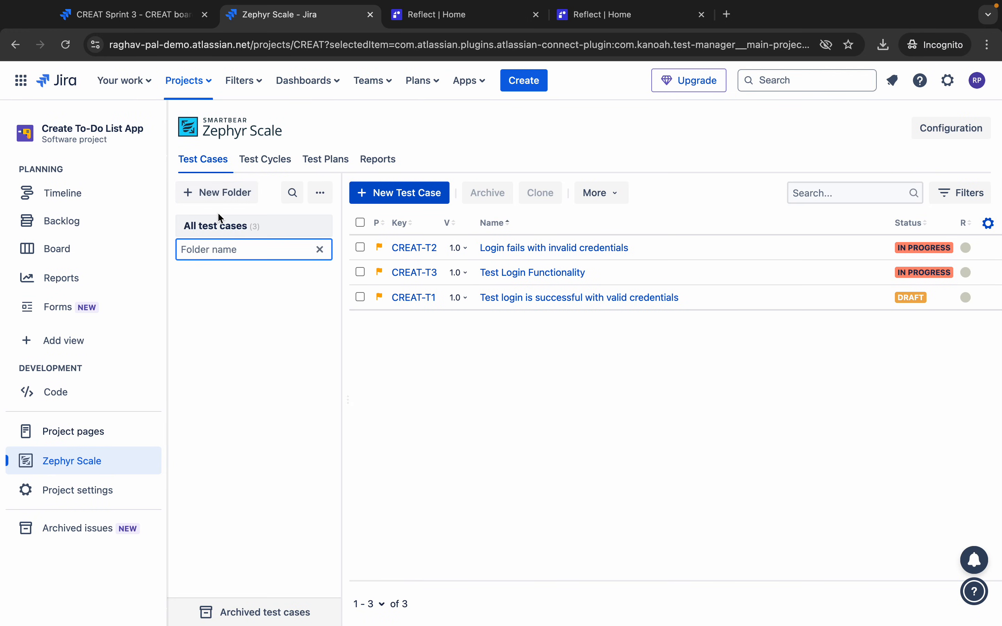
text(Lo)
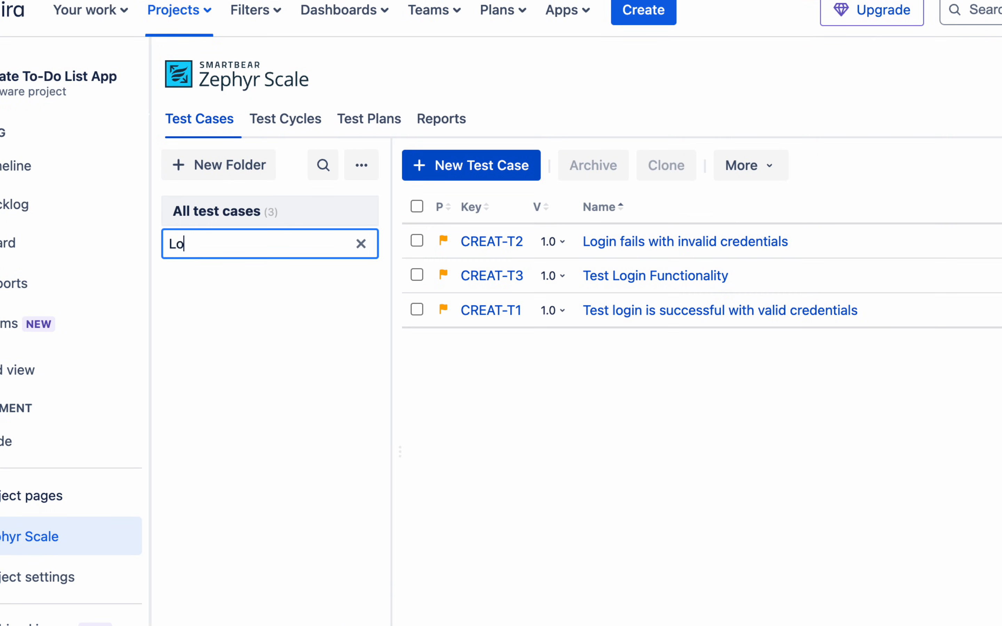
text(gin Tests)
key(Return)
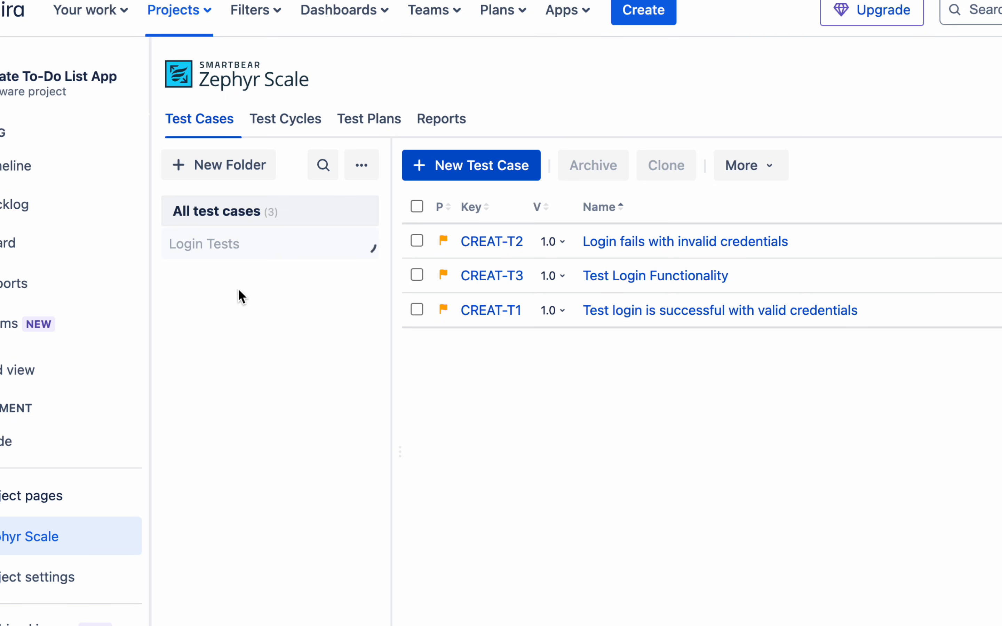
- Move CREAT-T1, CREAT-T2 and CREAT-T3 into Login Tests, then view the empty Test Cycles list
click(416, 241)
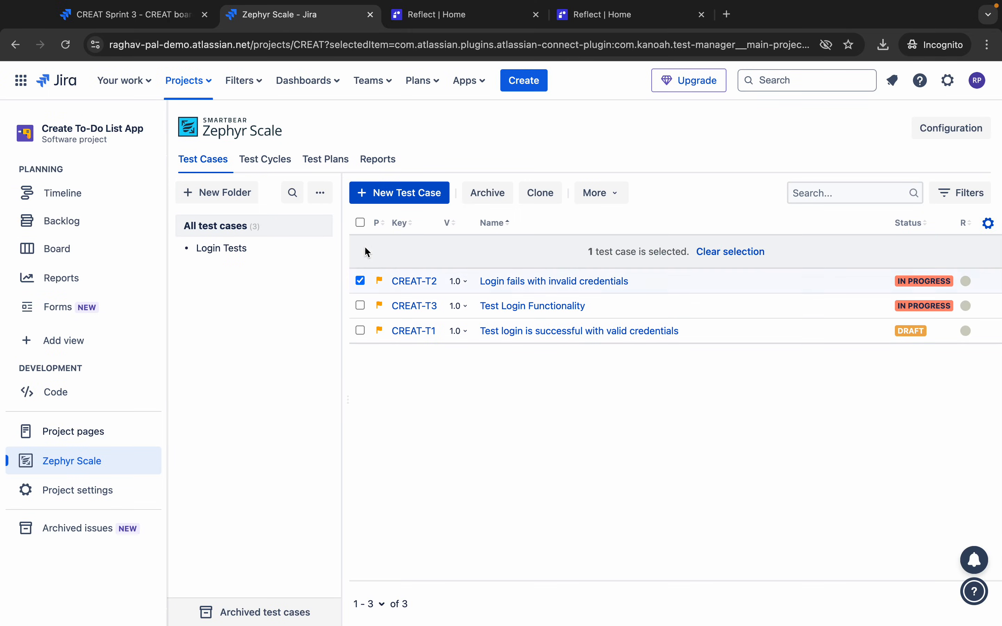
click(417, 275)
click(360, 330)
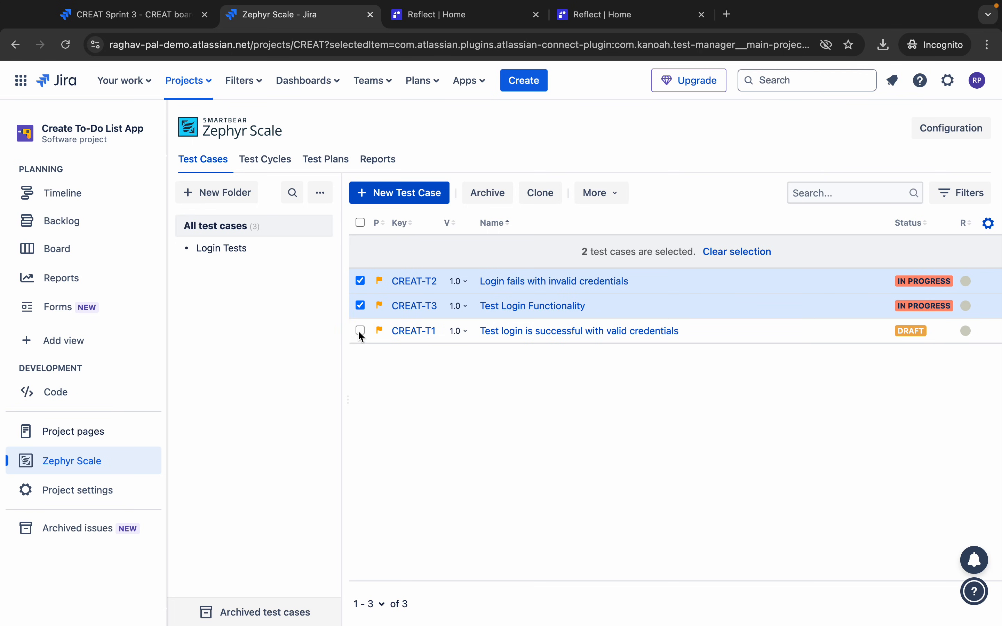
drag(361, 309, 208, 250)
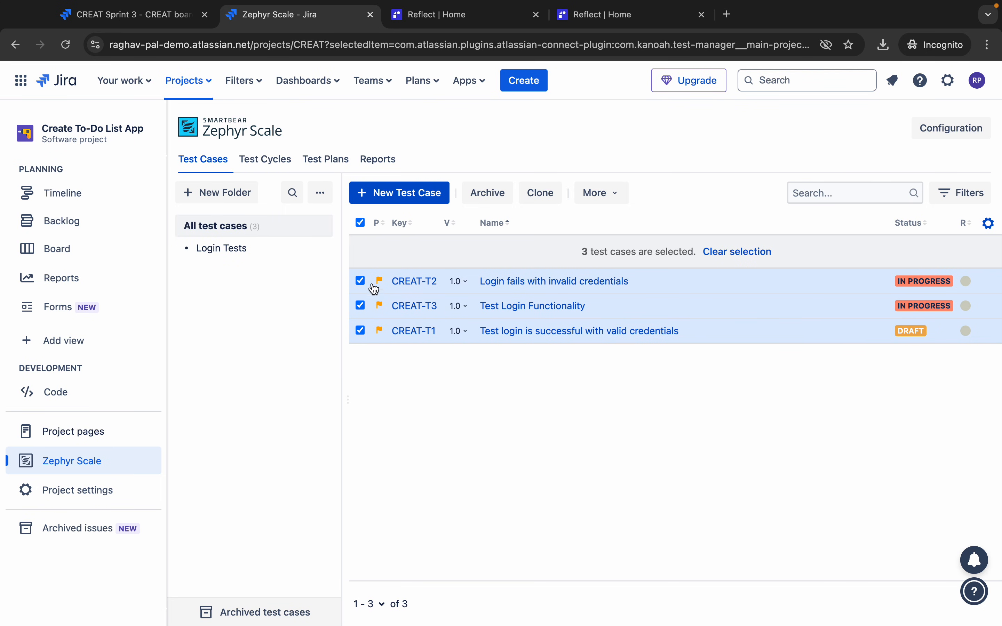
click(605, 204)
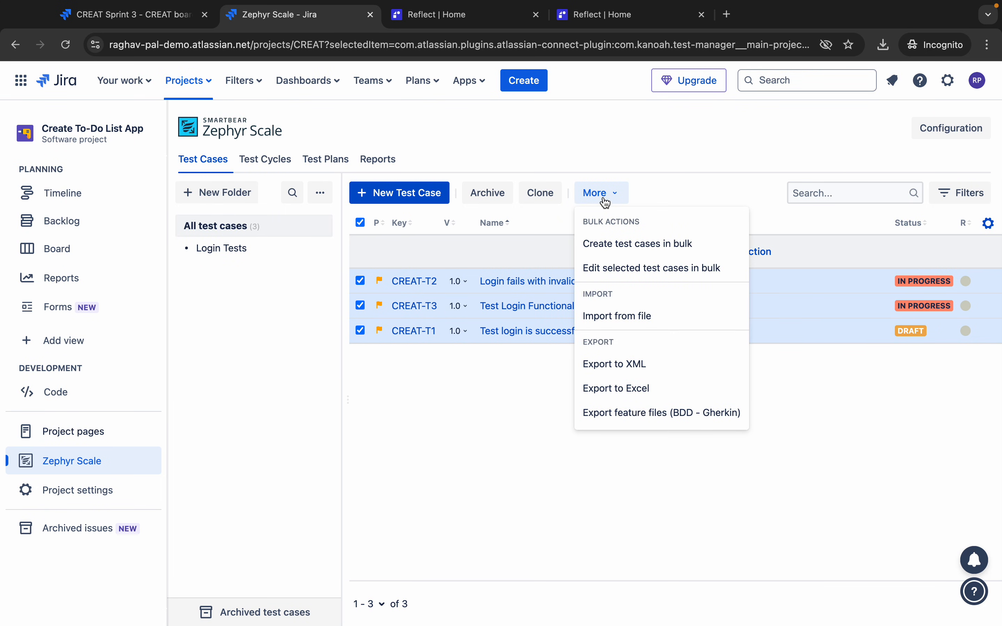
click(528, 443)
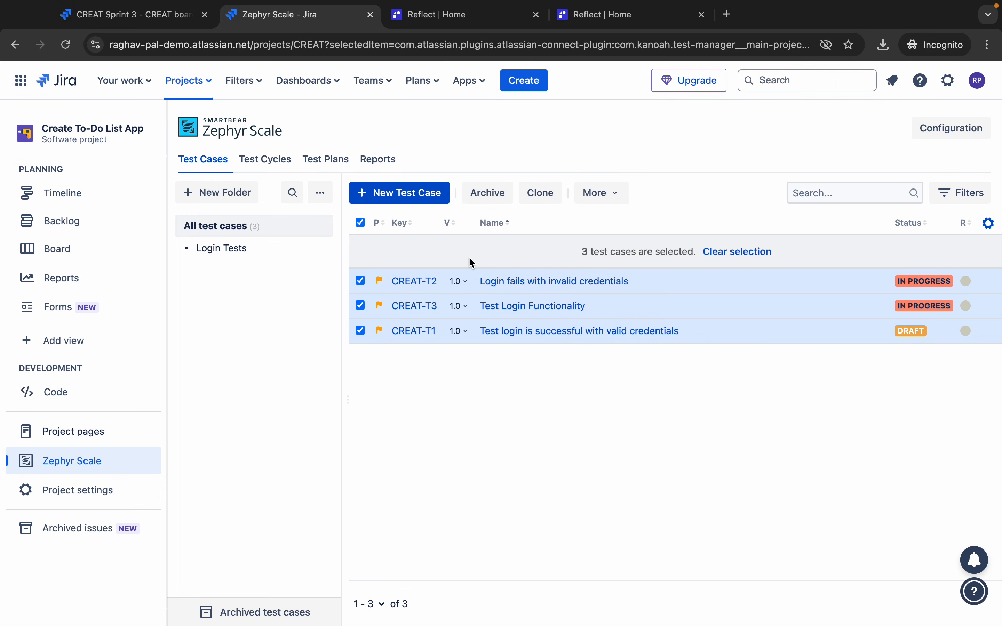
mouse_move(523, 5)
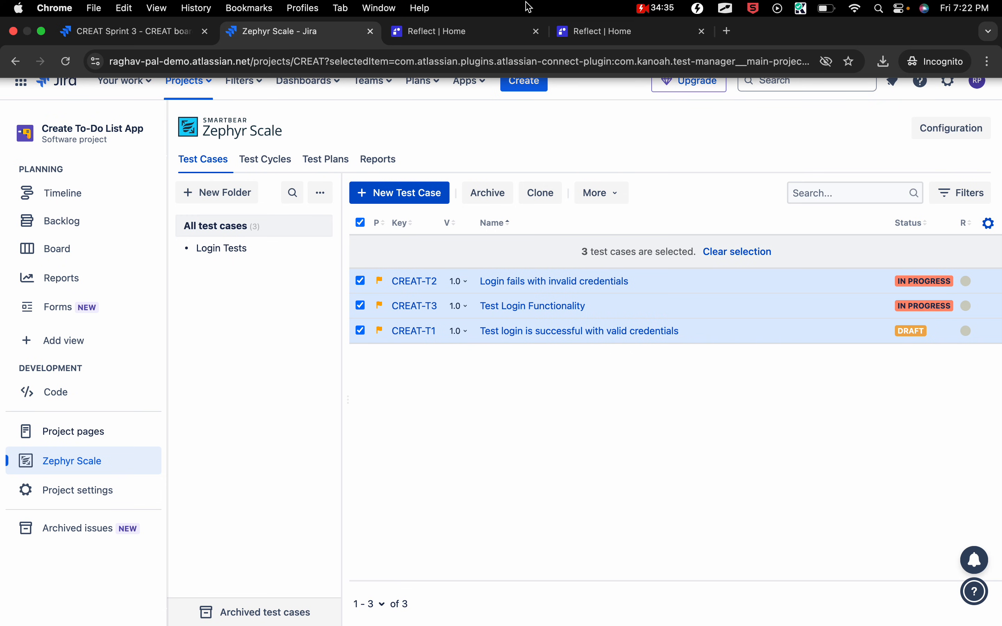
click(372, 284)
drag(372, 285, 202, 256)
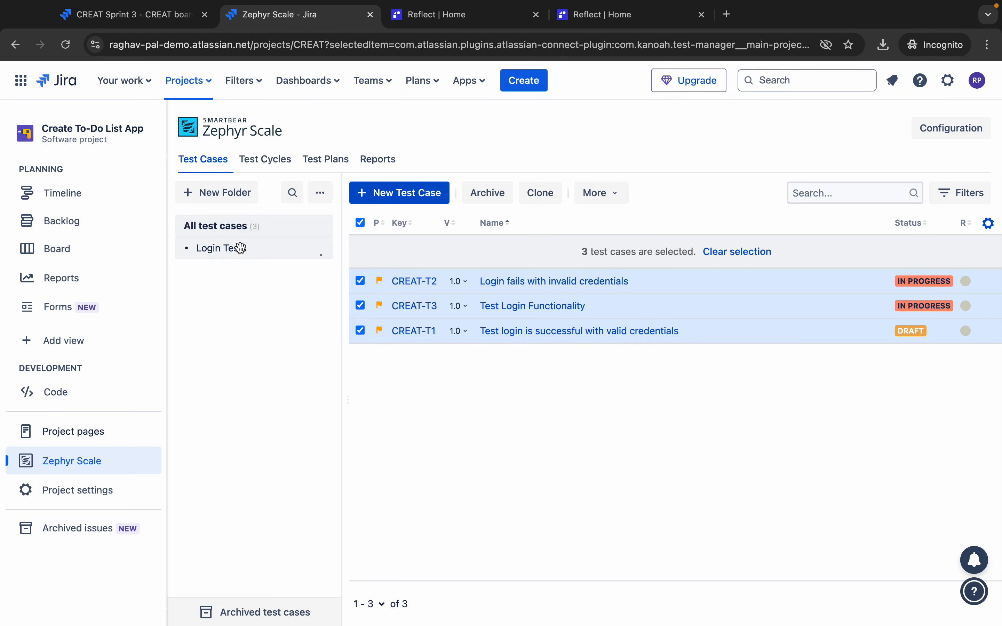
click(206, 253)
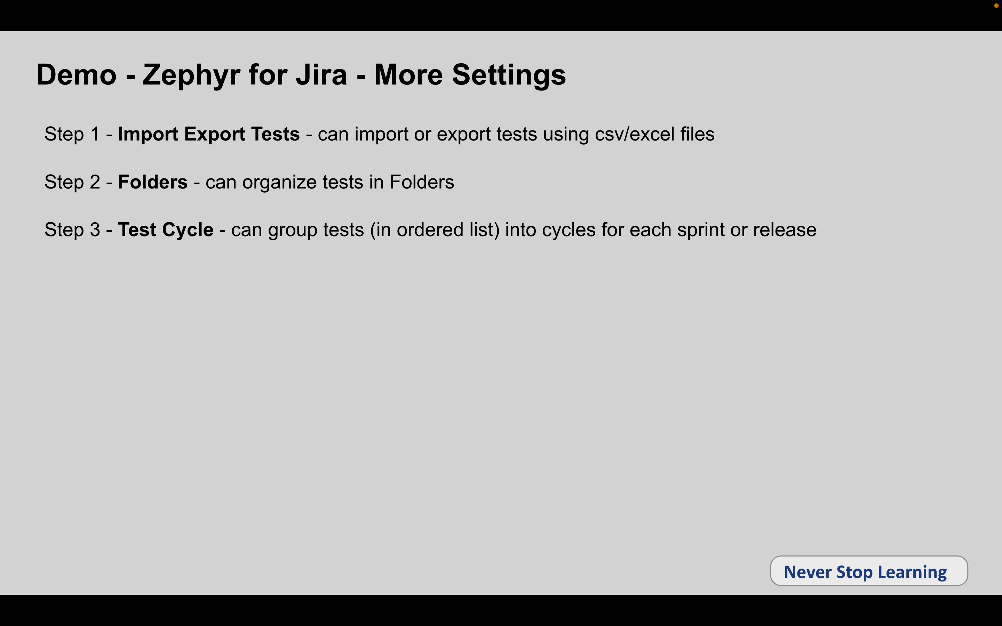
key(ctrl+Right)
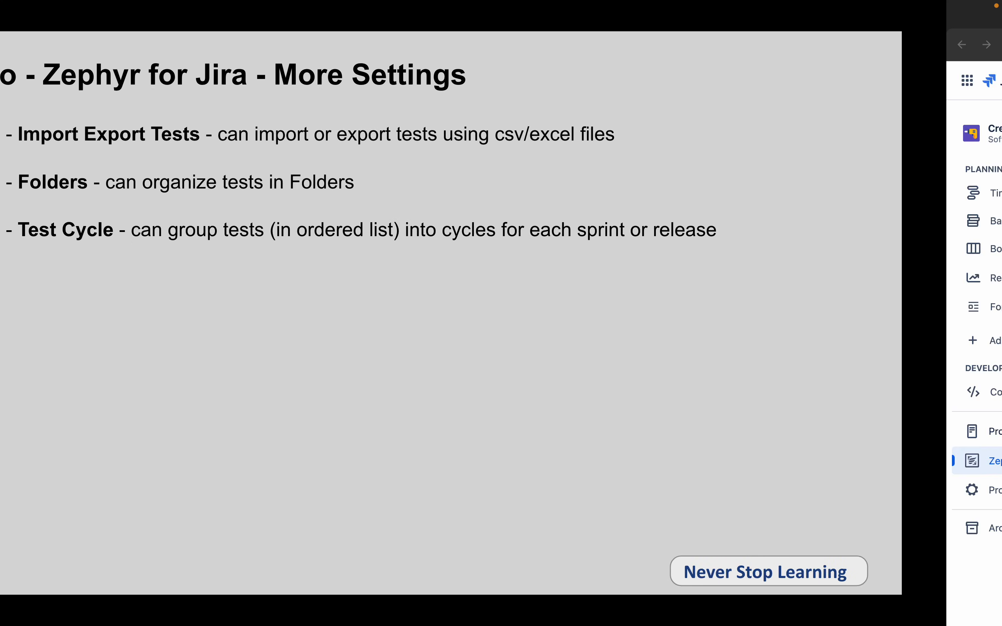
click(273, 158)
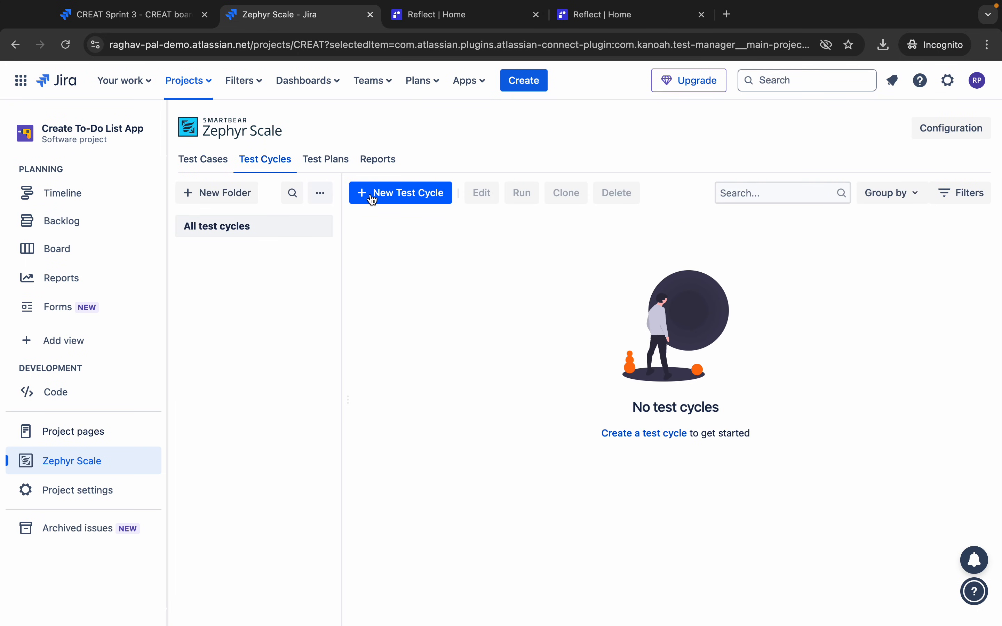
- Create the cycle 'Test Cycle for Sprint 1', keeping status Not Executed and Folder as None
click(404, 202)
click(397, 230)
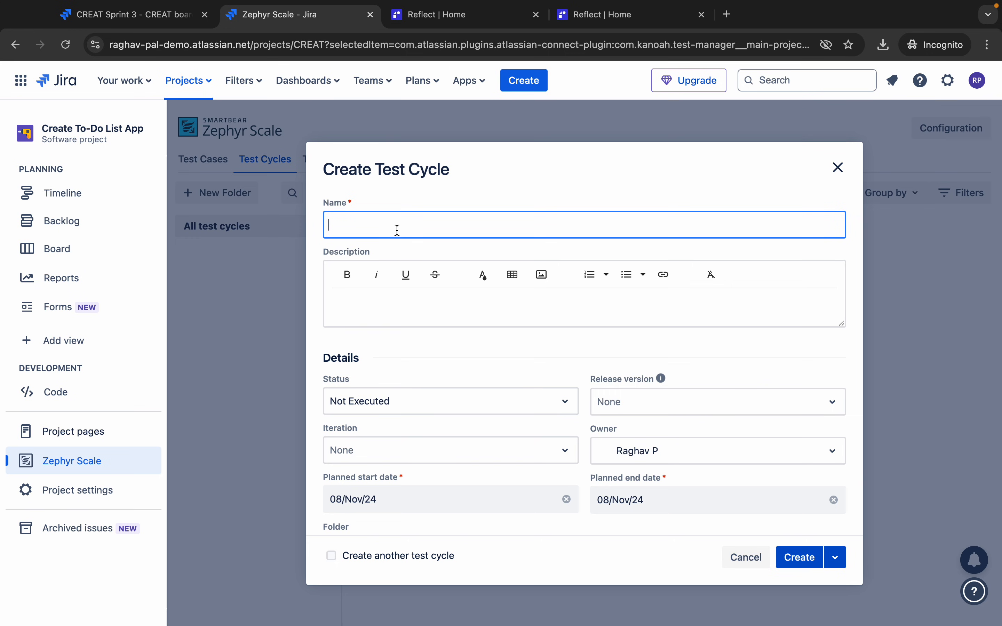
text(Test Cycle for Sprint 1)
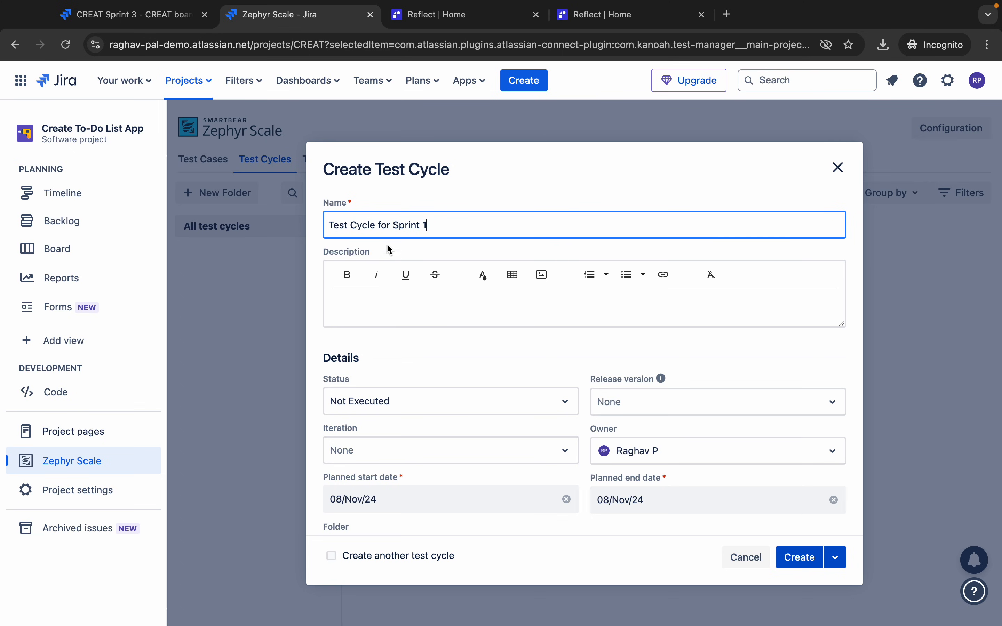
scroll(382, 416, down, 1)
scroll(383, 416, down, 1)
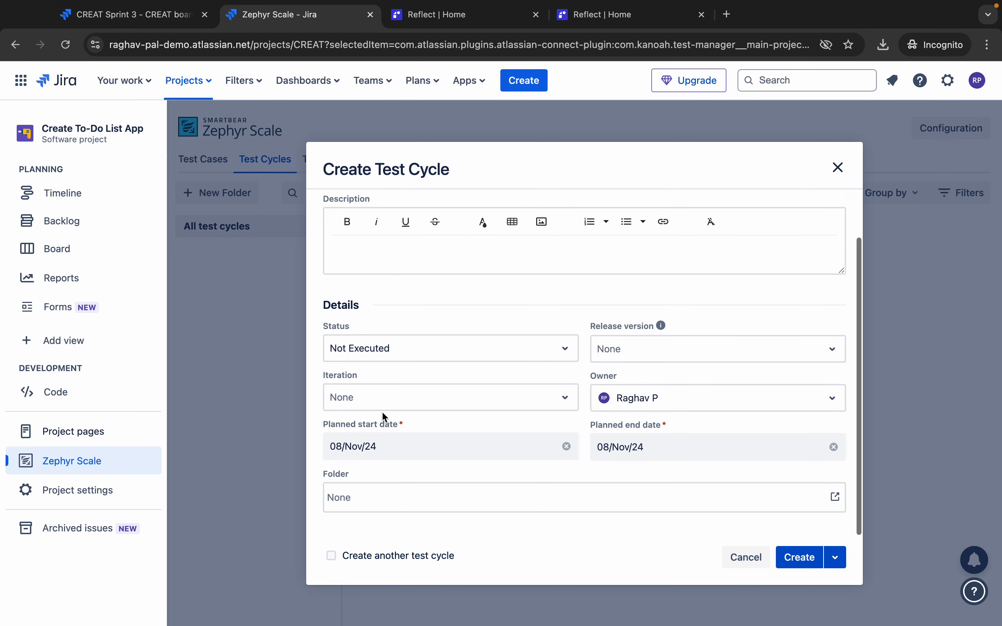
click(382, 348)
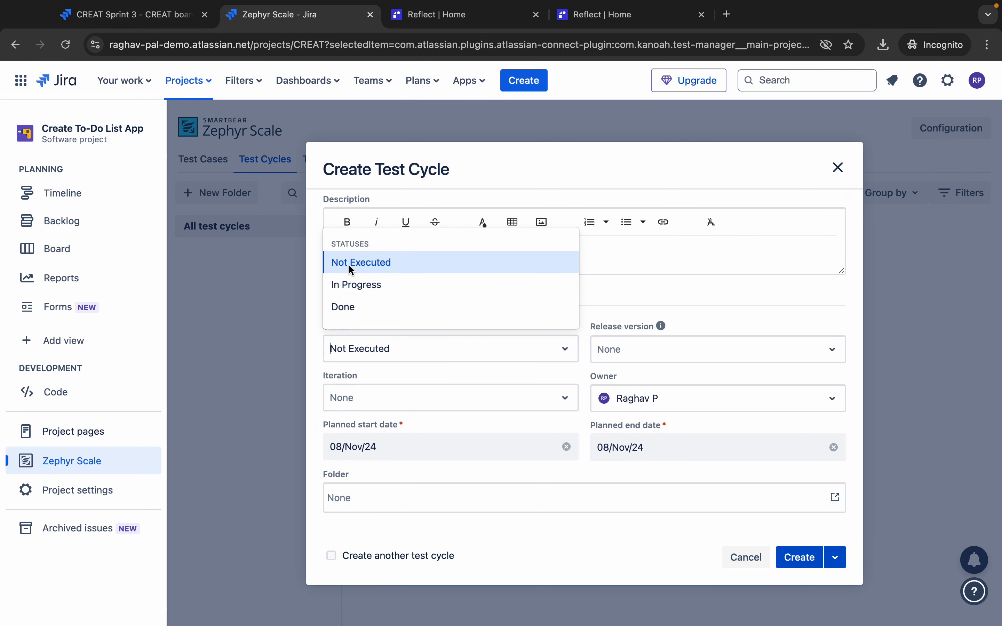
click(628, 295)
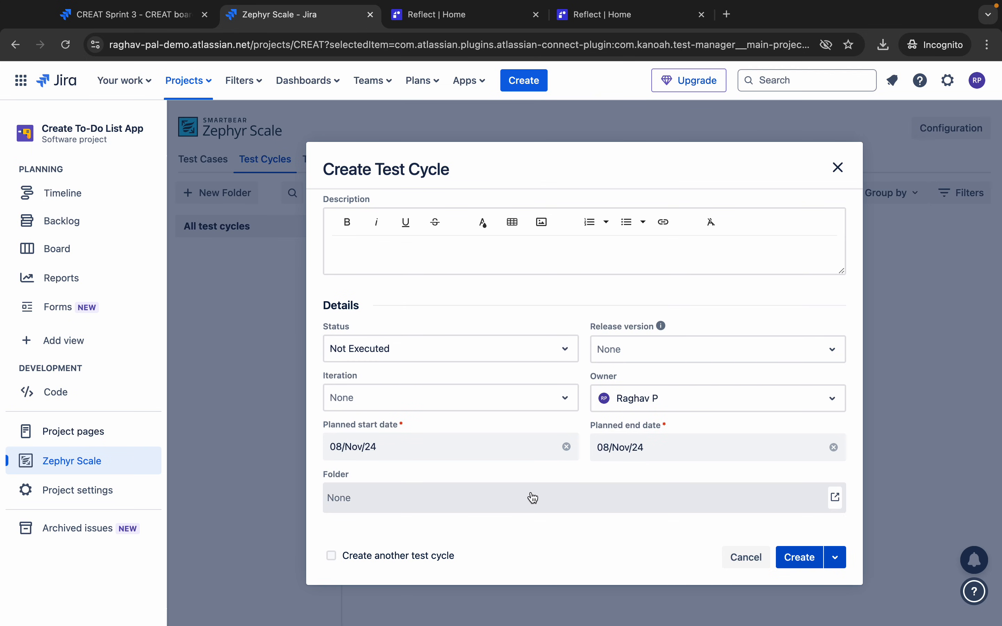
click(684, 503)
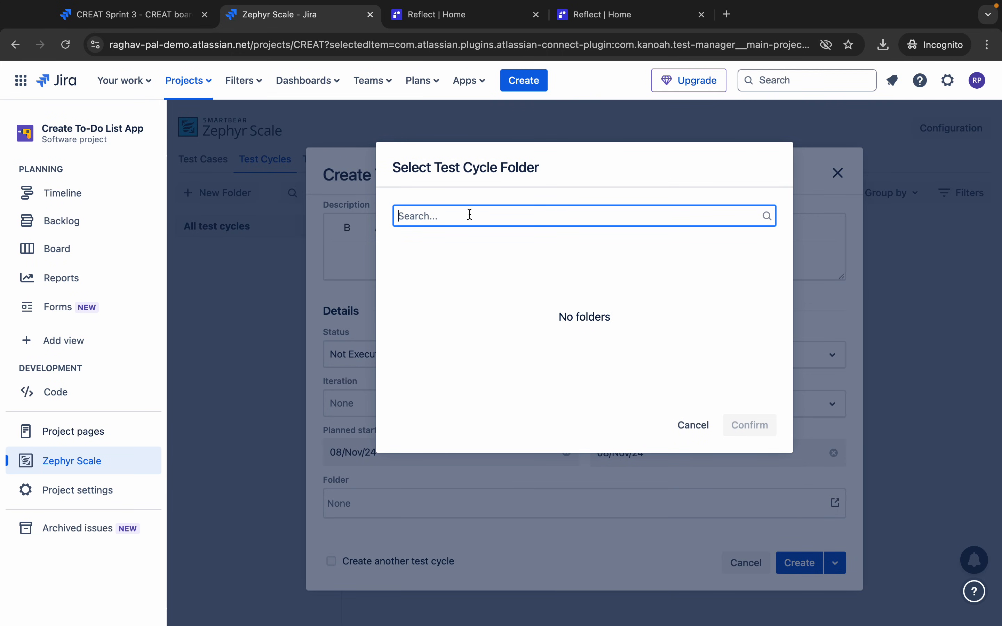
text(Login)
click(693, 425)
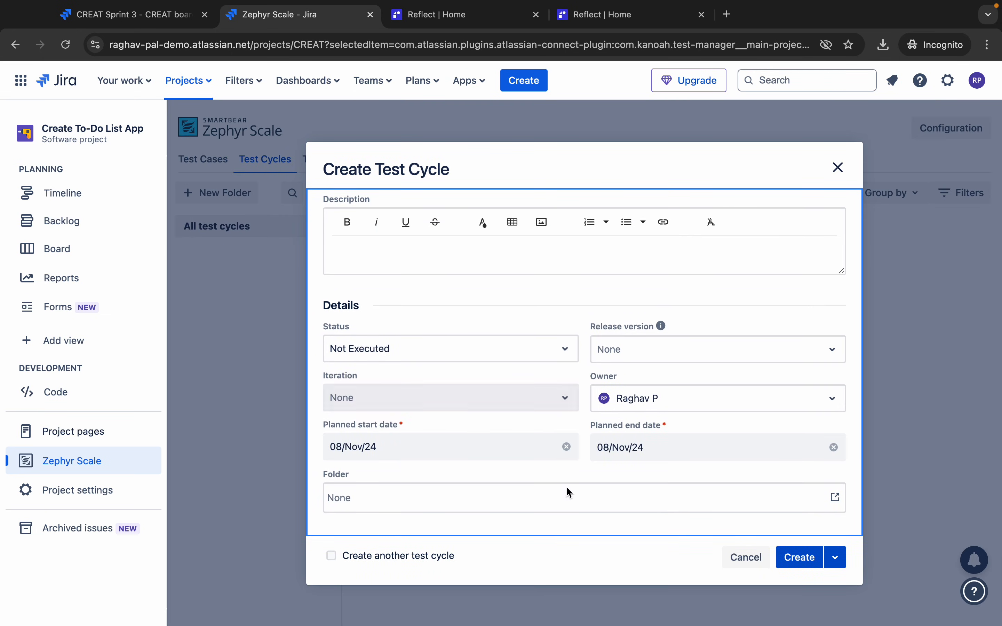
click(835, 559)
click(807, 558)
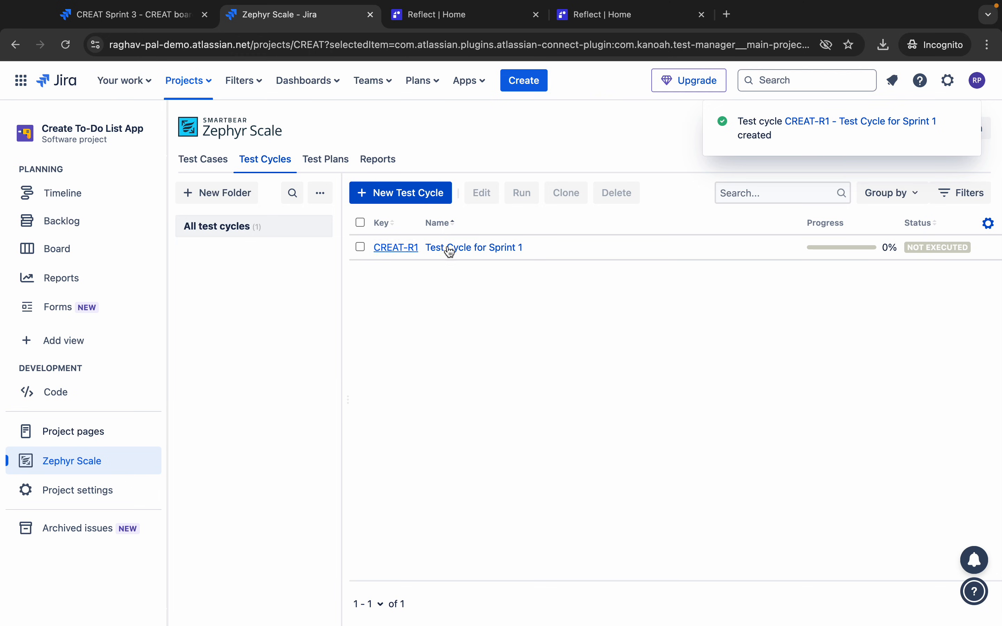
click(466, 248)
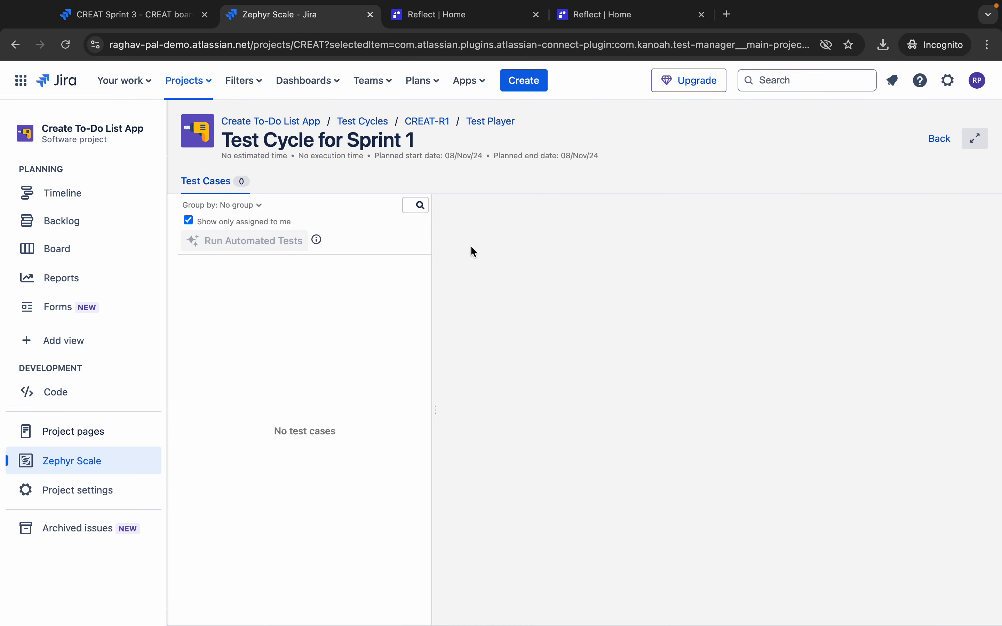
click(213, 189)
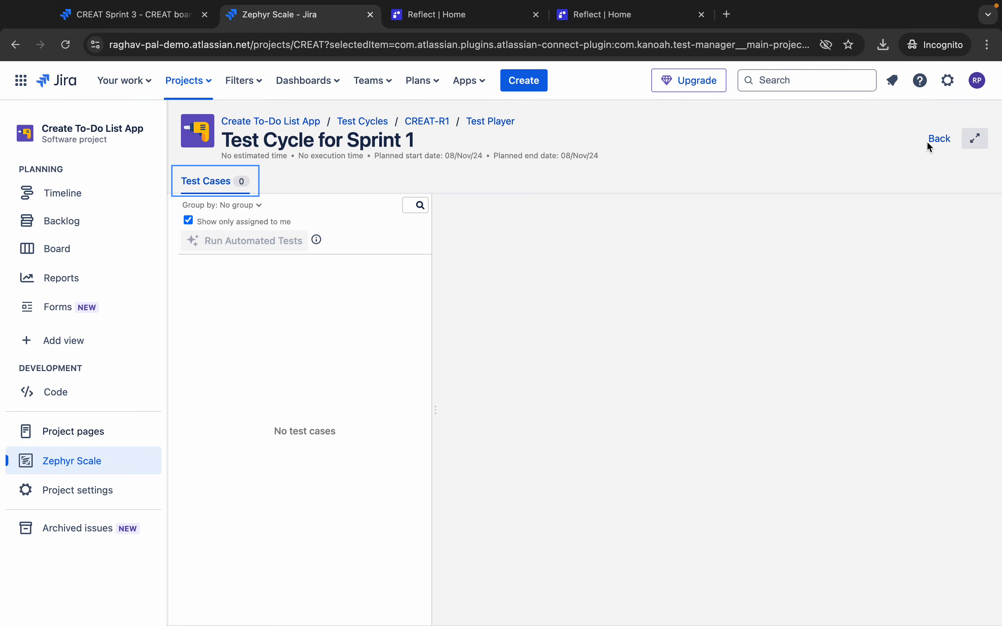
click(936, 140)
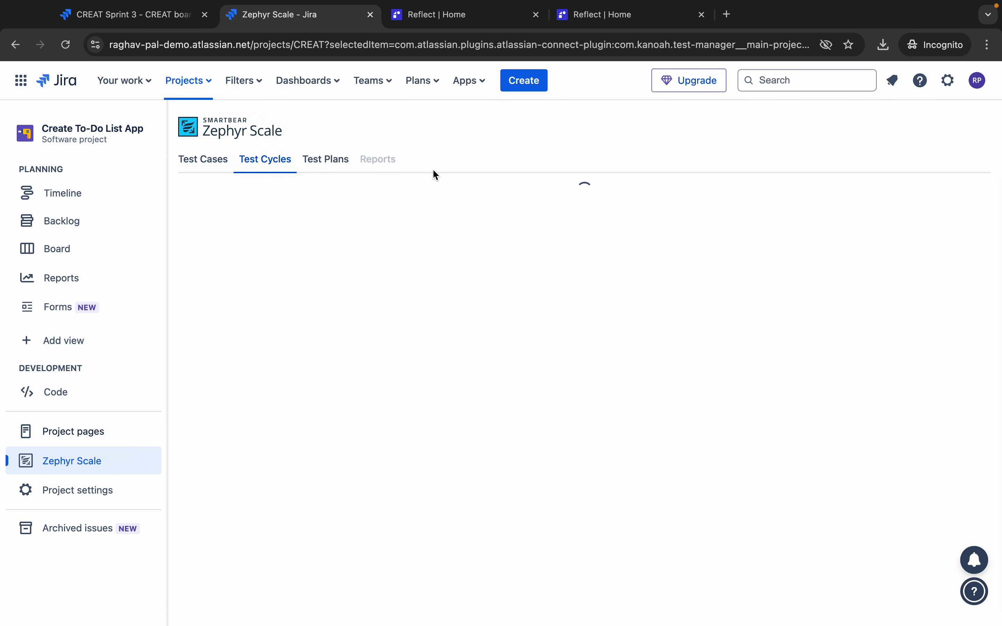
mouse_move(745, 2)
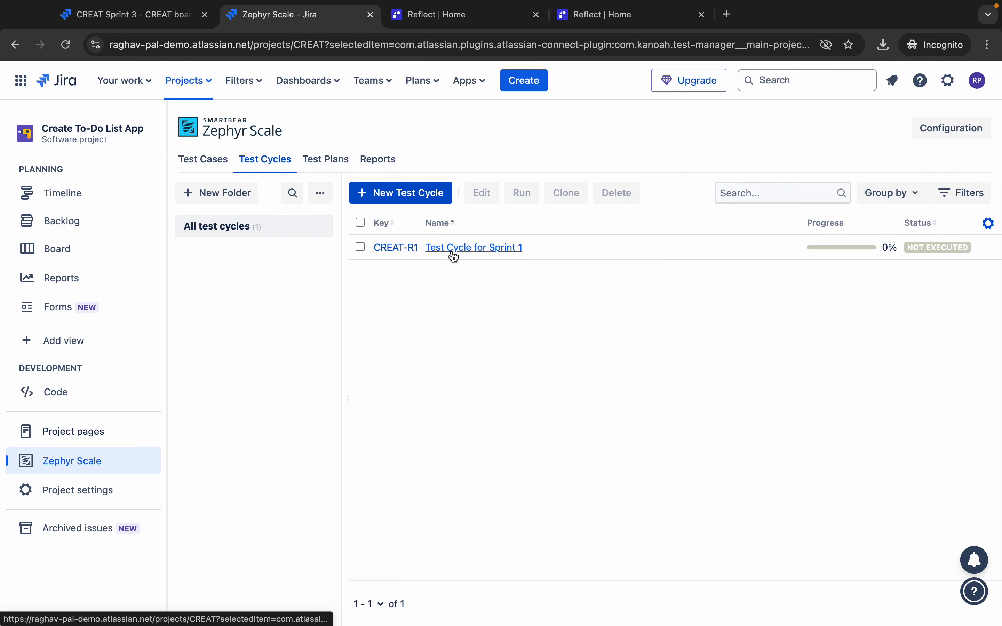
click(454, 249)
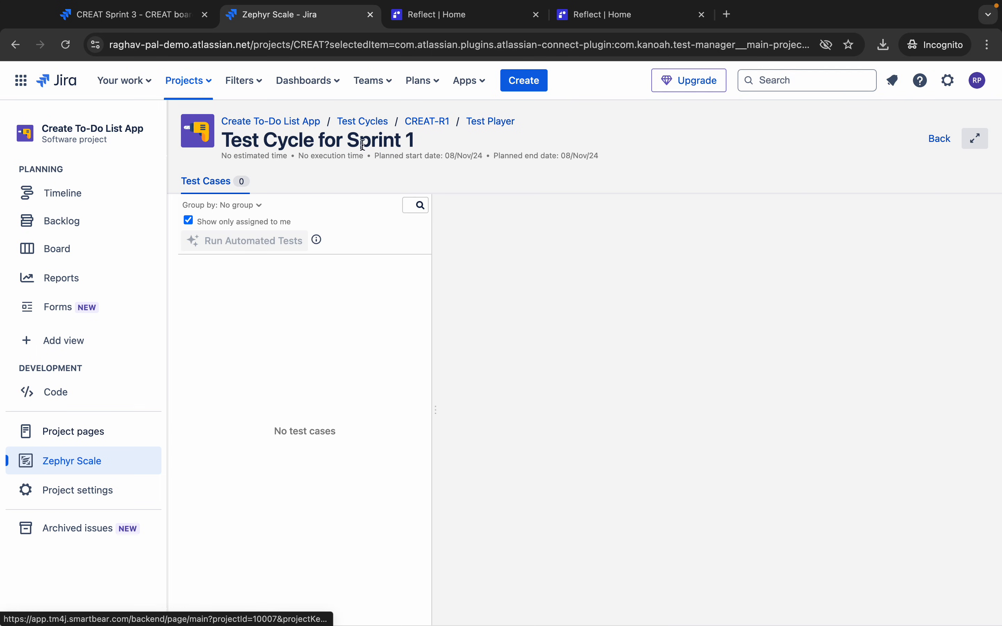
click(939, 140)
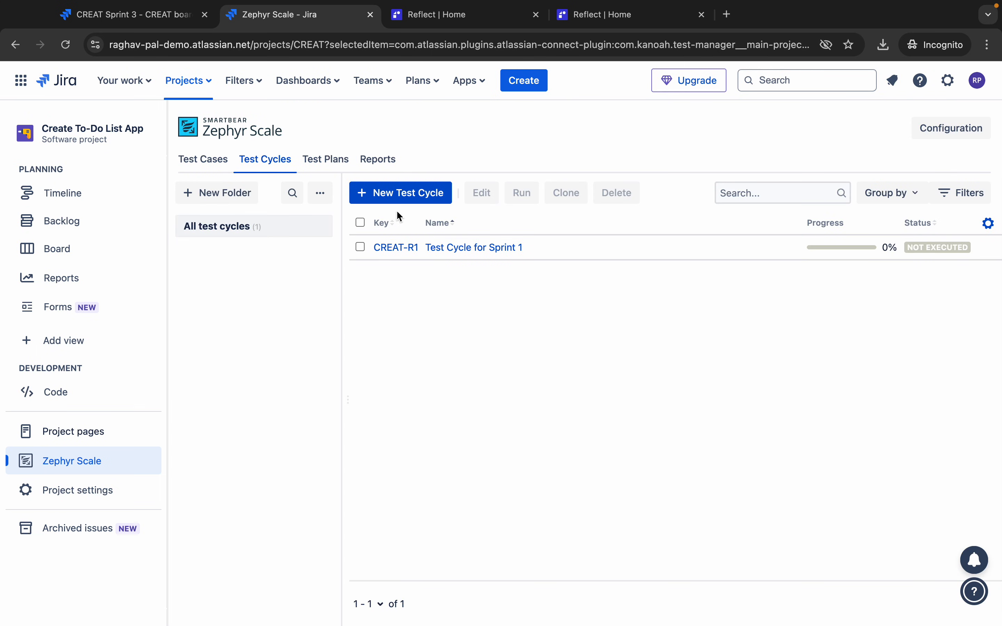
click(360, 248)
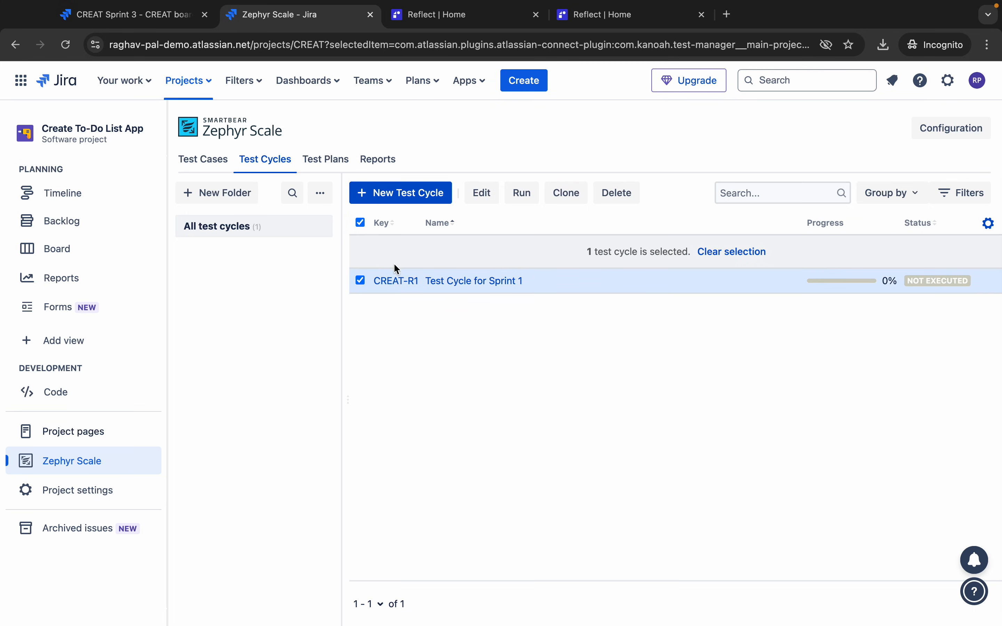
click(430, 283)
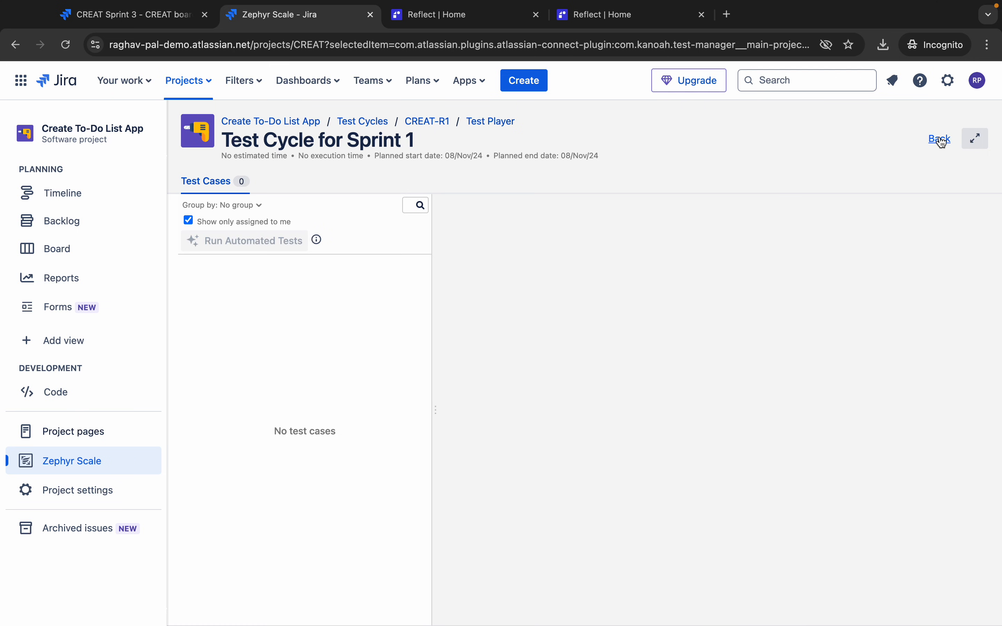
click(939, 140)
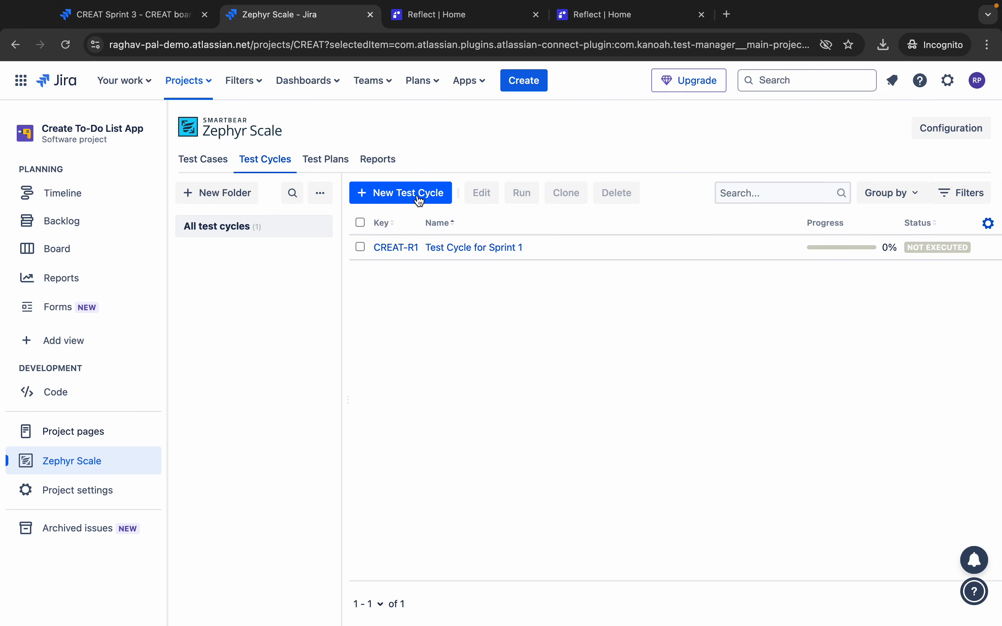
click(406, 202)
- Name the cycle 'New Test Cycle for demo' and create it using Create and edit
click(388, 229)
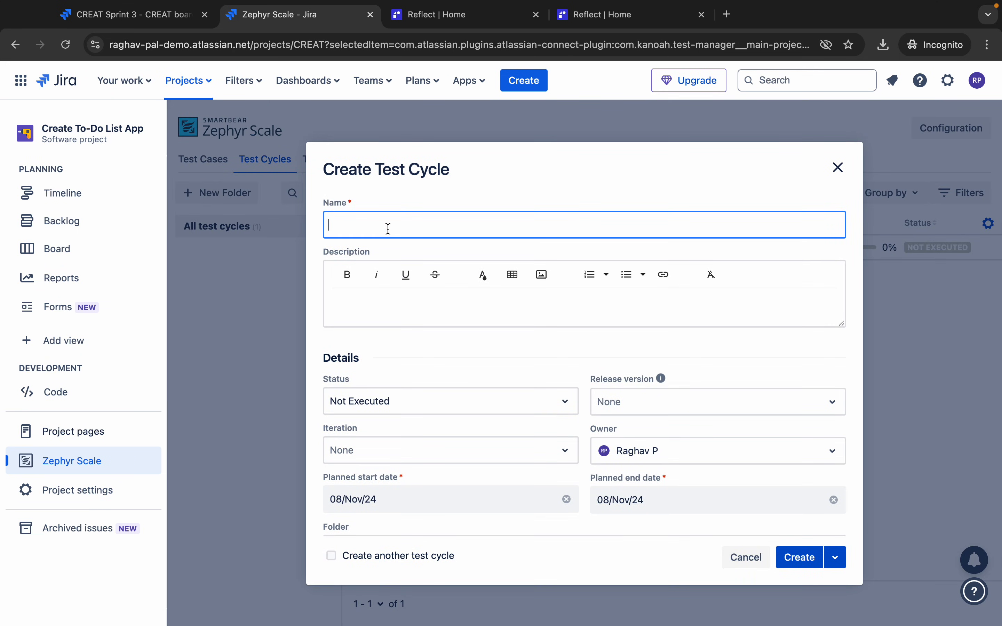
text(New Test Cycle for demo)
scroll(455, 357, down, 3)
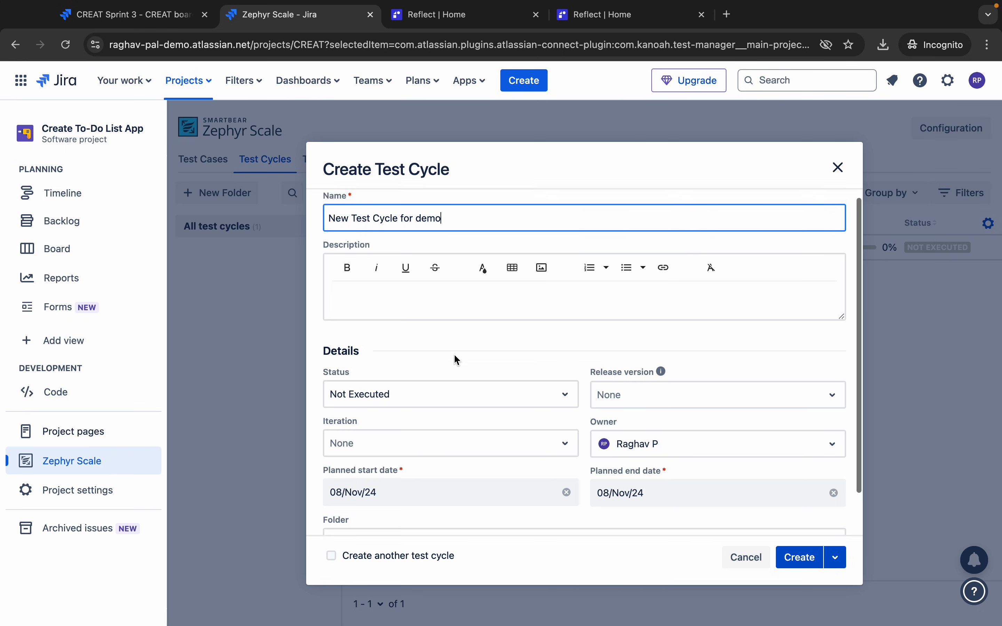
click(837, 568)
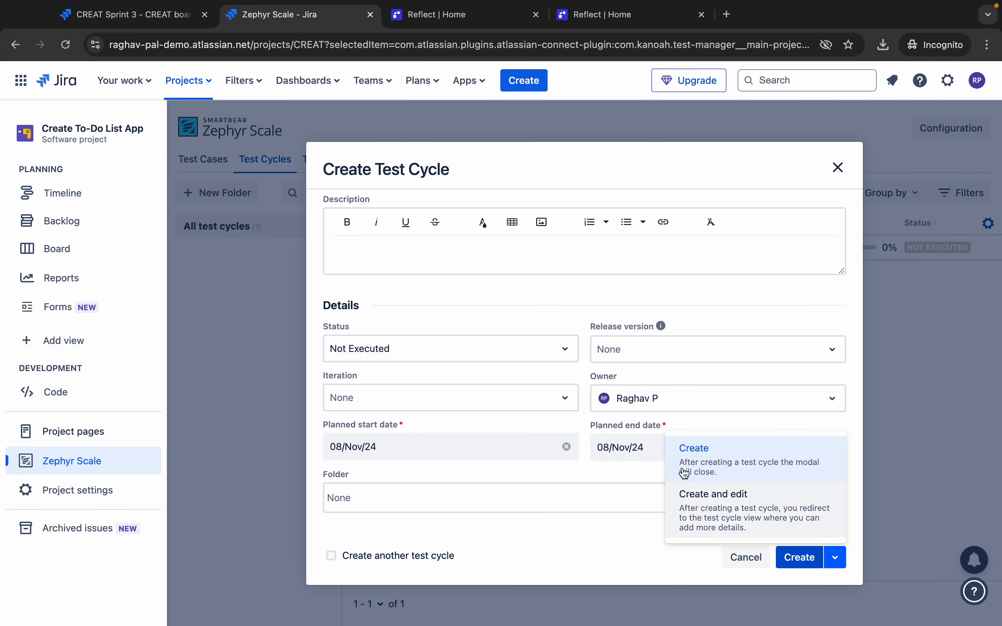
click(707, 520)
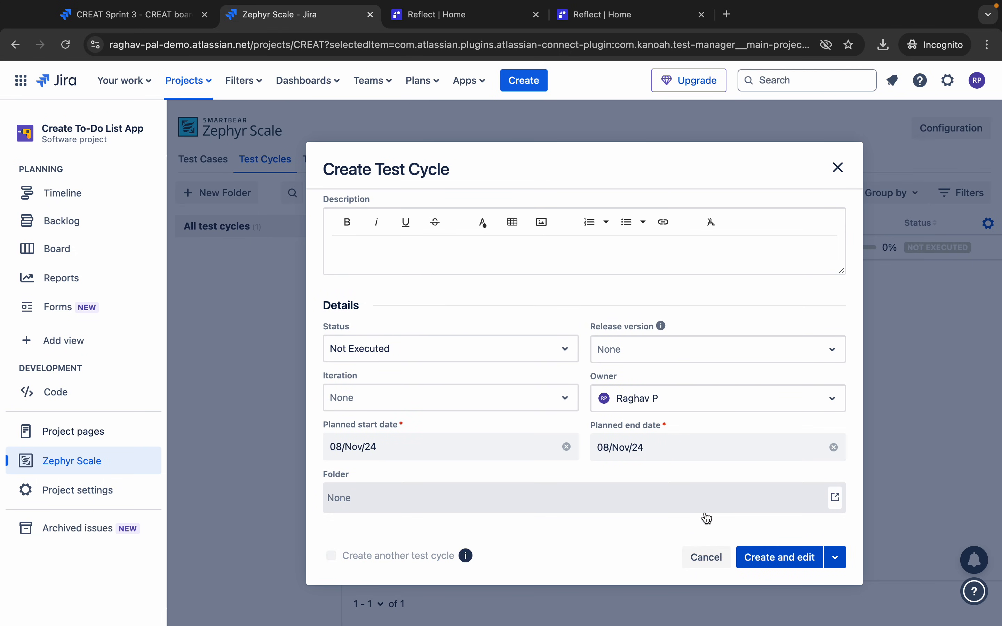
click(777, 557)
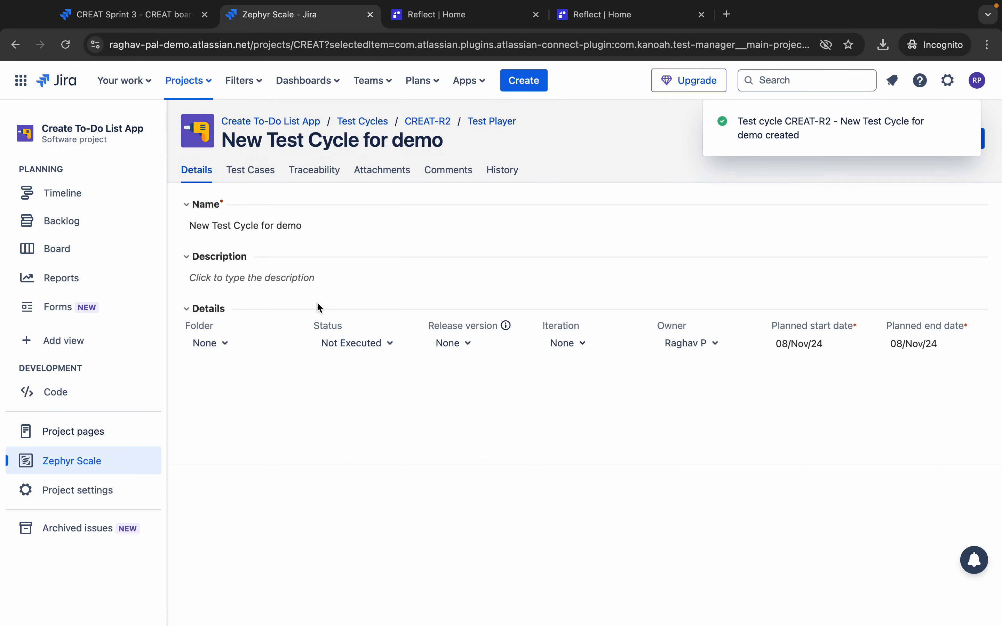
- Add test cases CREAT-T3 Test Login Functionality and CREAT-T1 valid-credentials login to the cycle
click(250, 170)
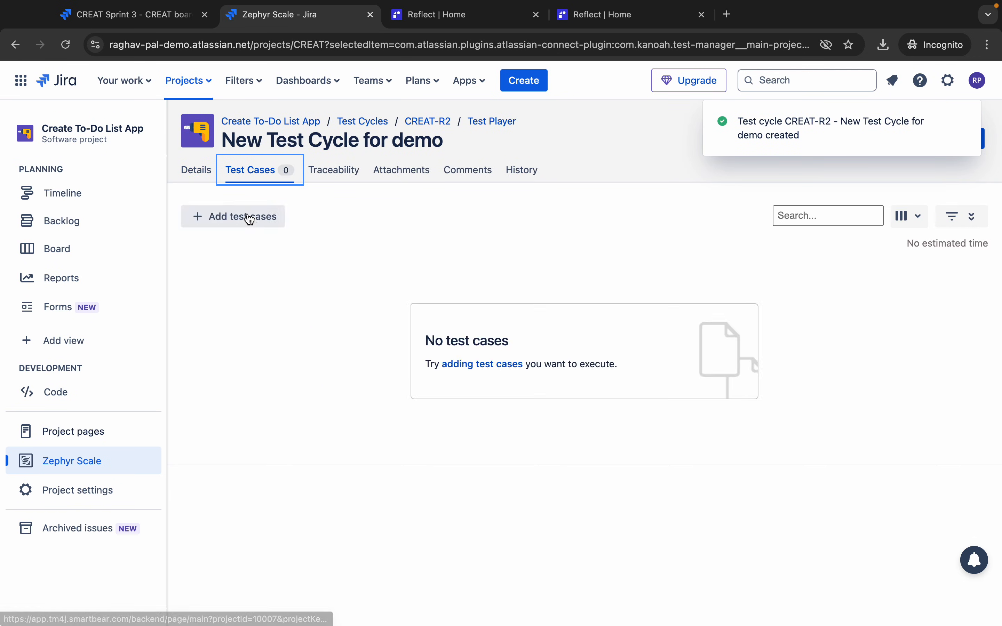
click(250, 217)
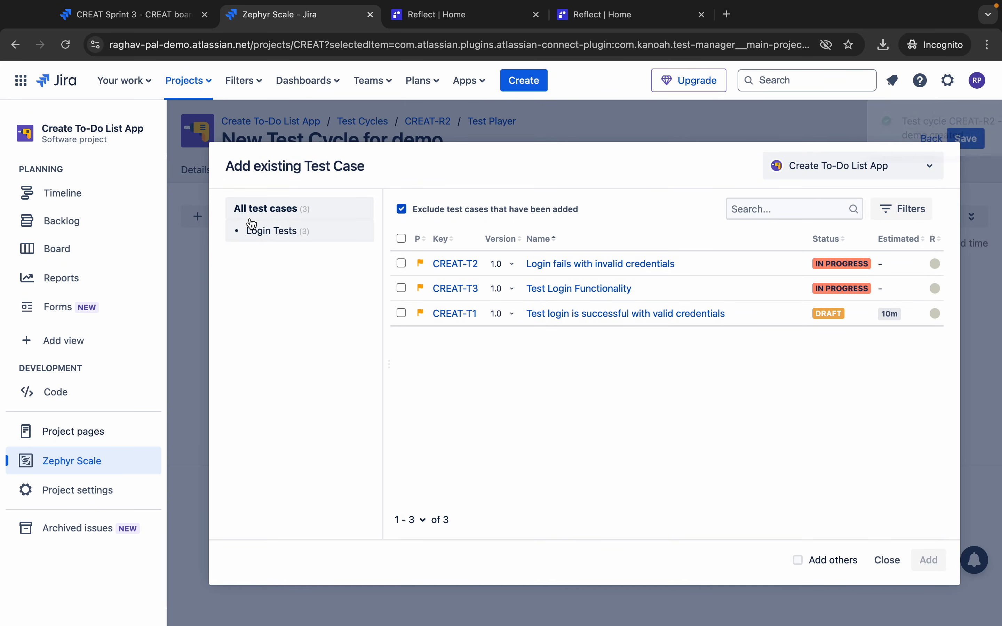
click(404, 289)
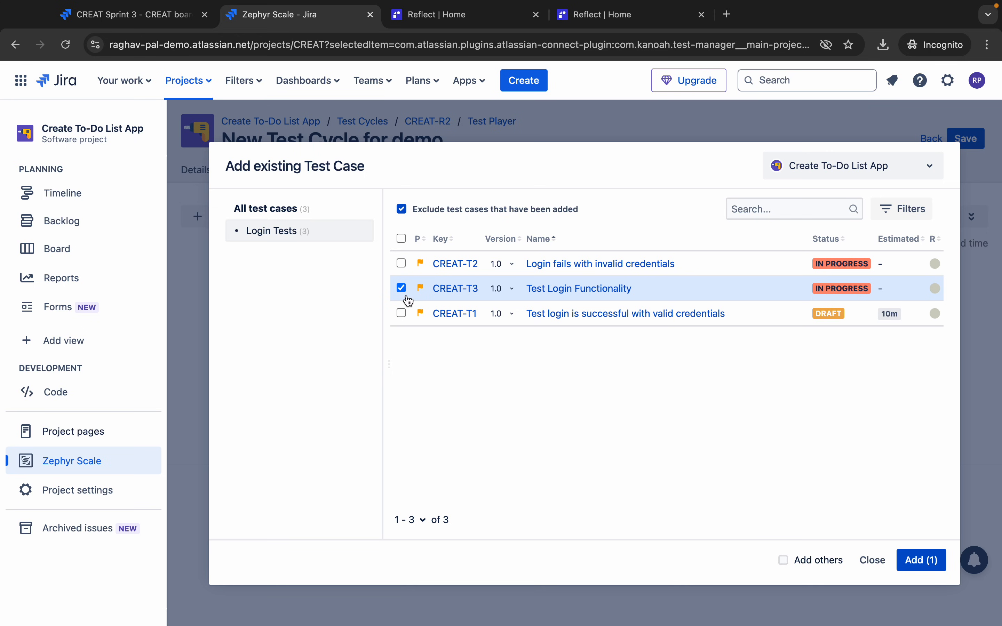
click(402, 314)
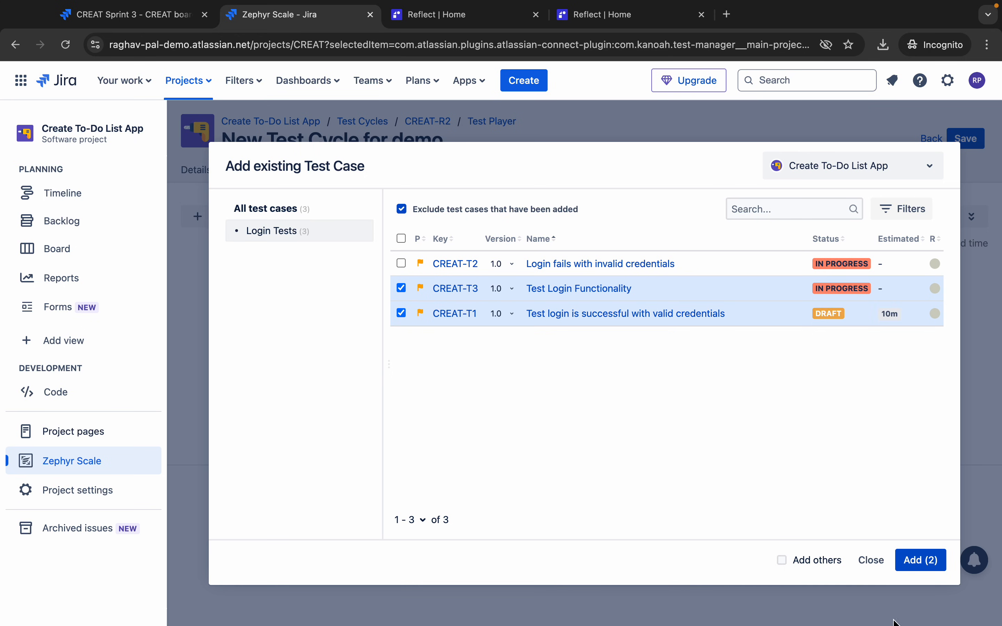
click(922, 561)
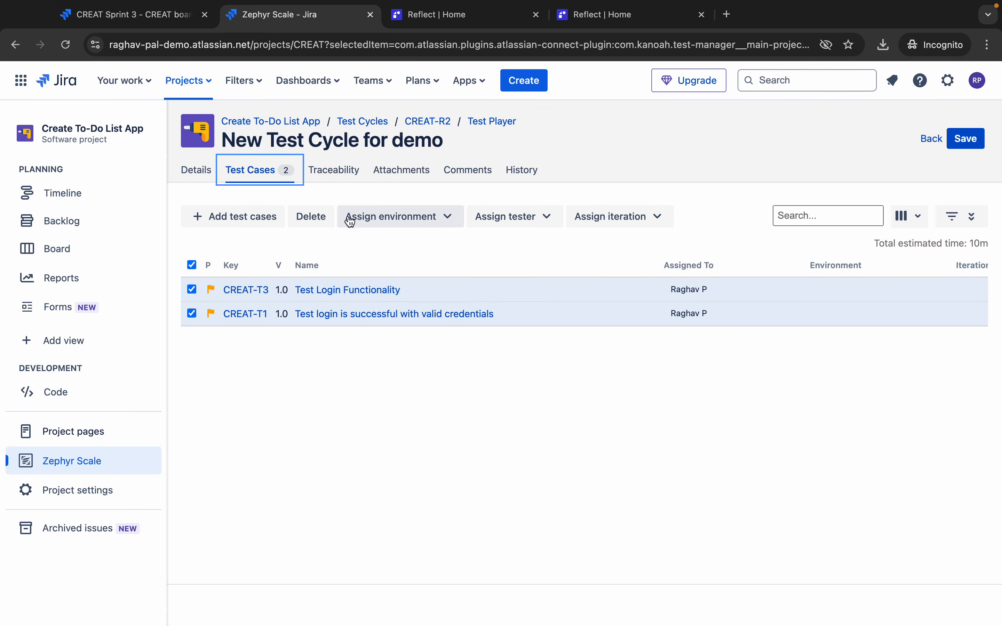
- Assign the tester to both test cases, leave the iteration unset, and save the cycle
click(546, 220)
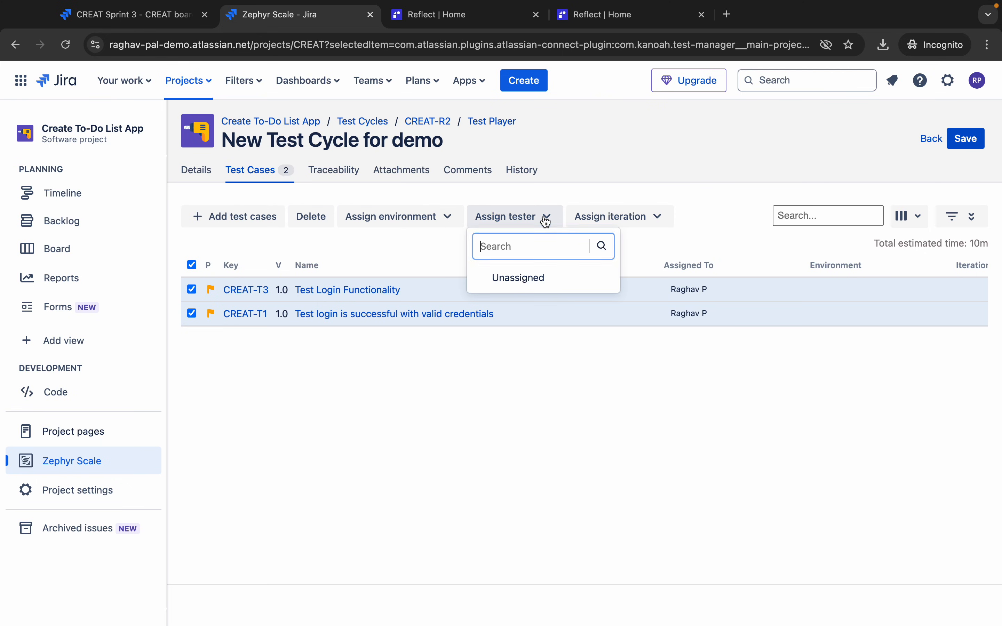
text(Raghav)
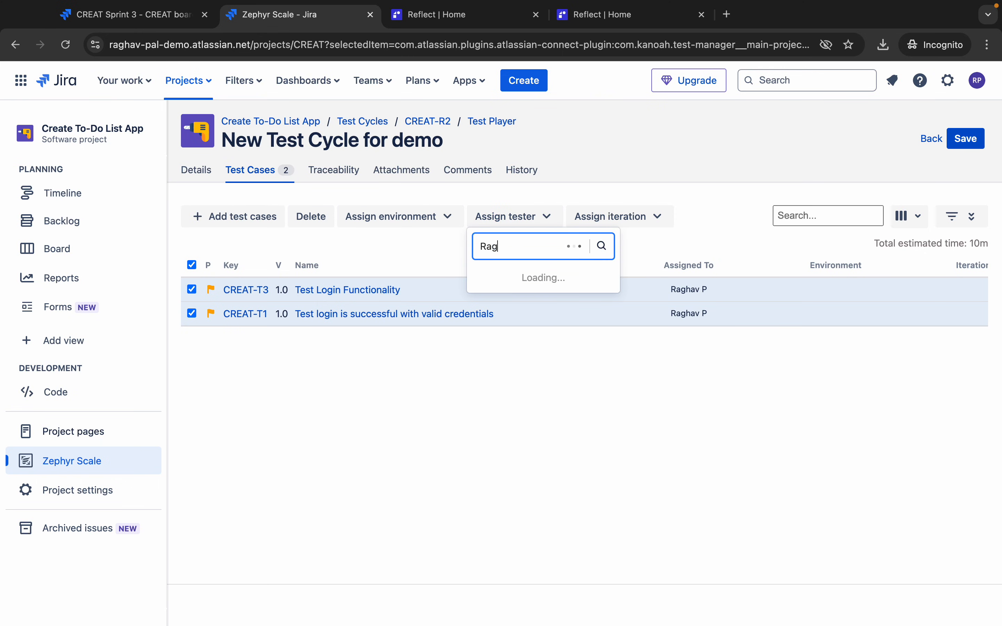
click(519, 278)
click(625, 227)
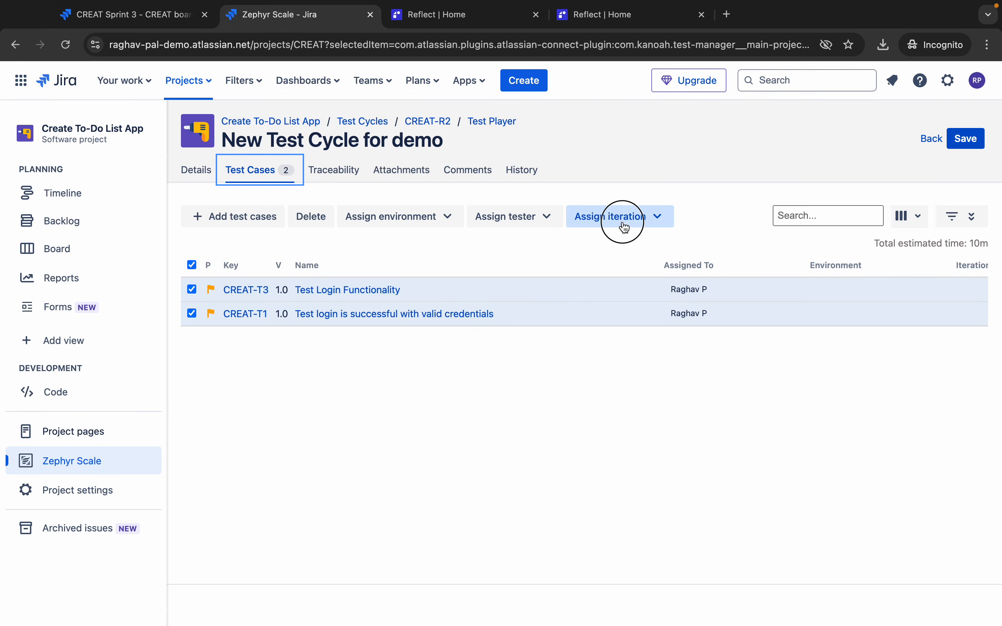
click(596, 427)
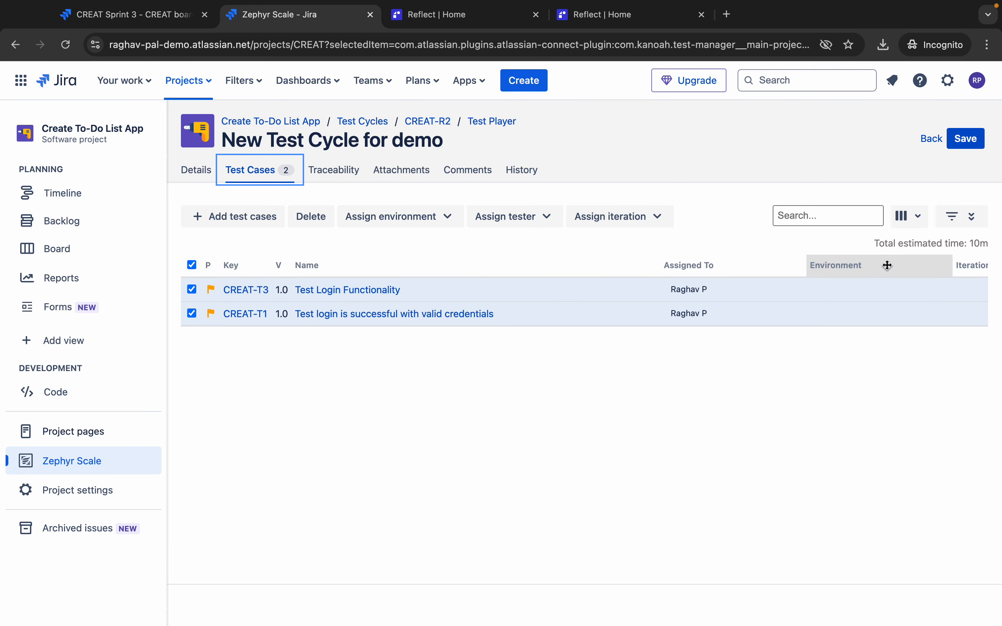
click(965, 139)
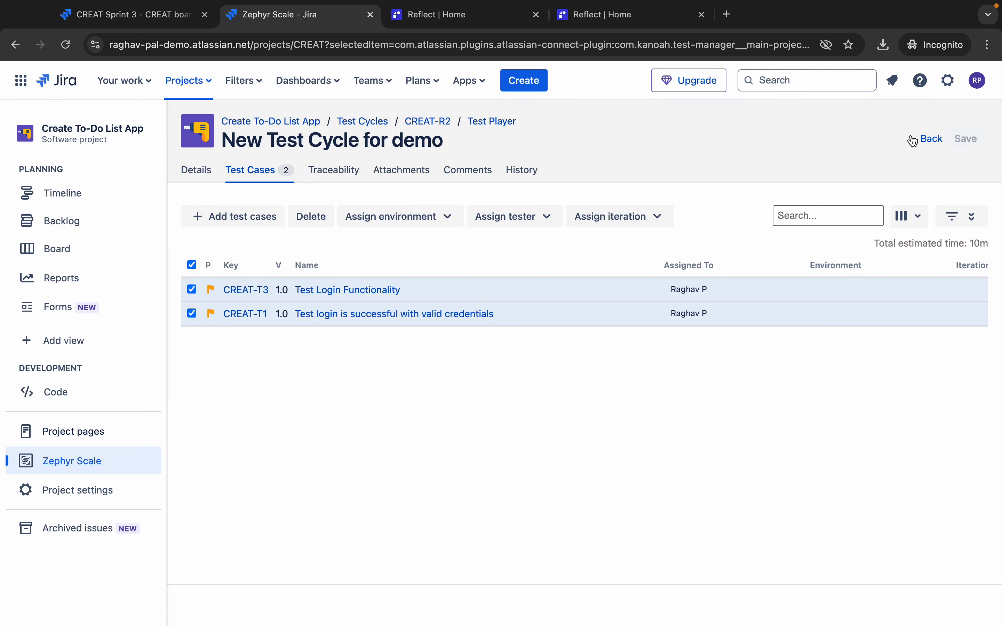
- Review the Traceability, Attachments, Comments and Details tabs, save CREAT-R2, and go back to the list
click(330, 173)
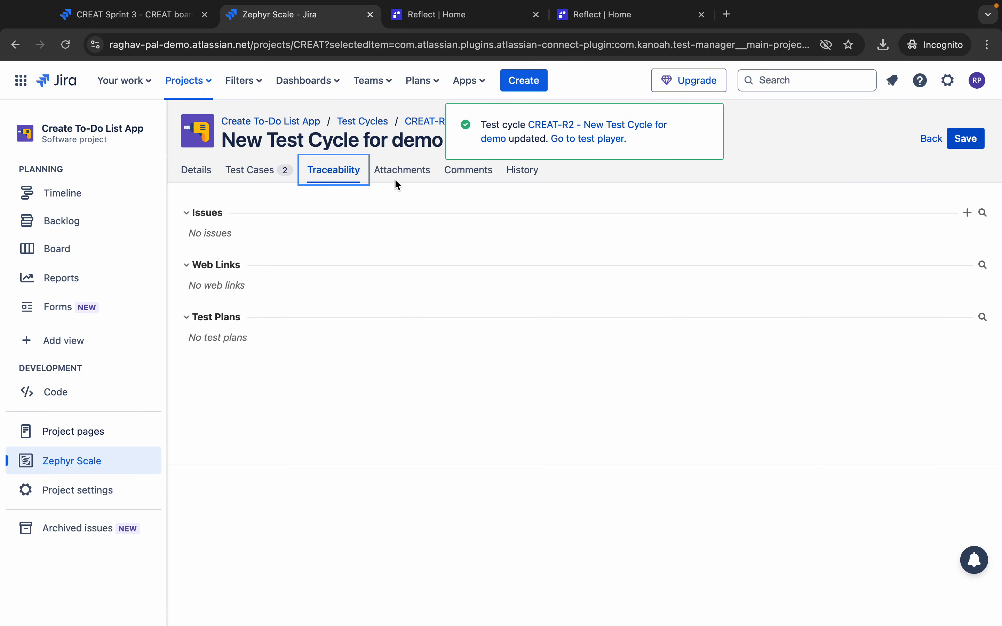
click(401, 170)
click(468, 170)
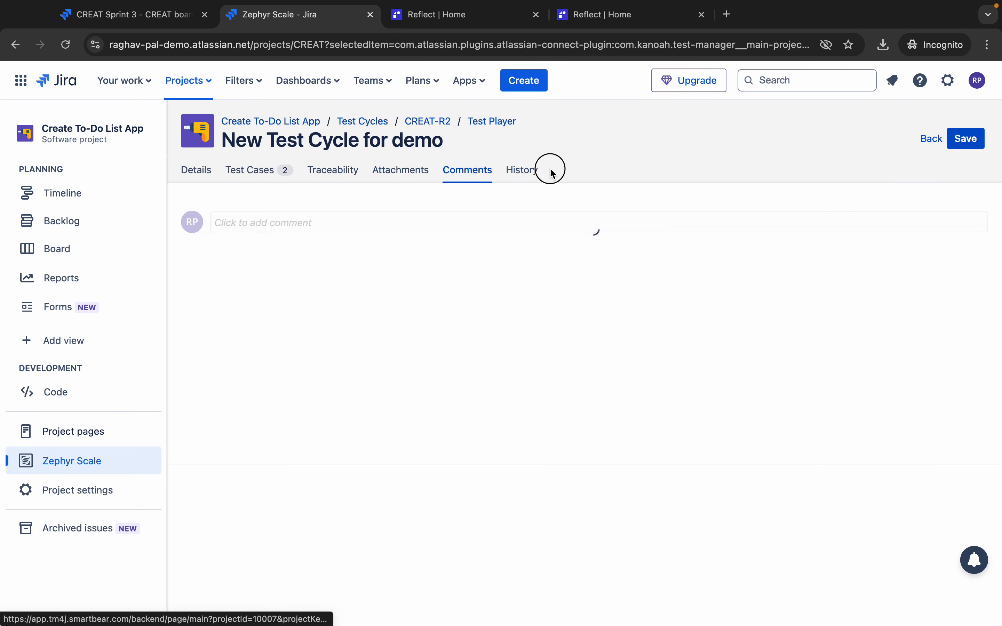
click(208, 171)
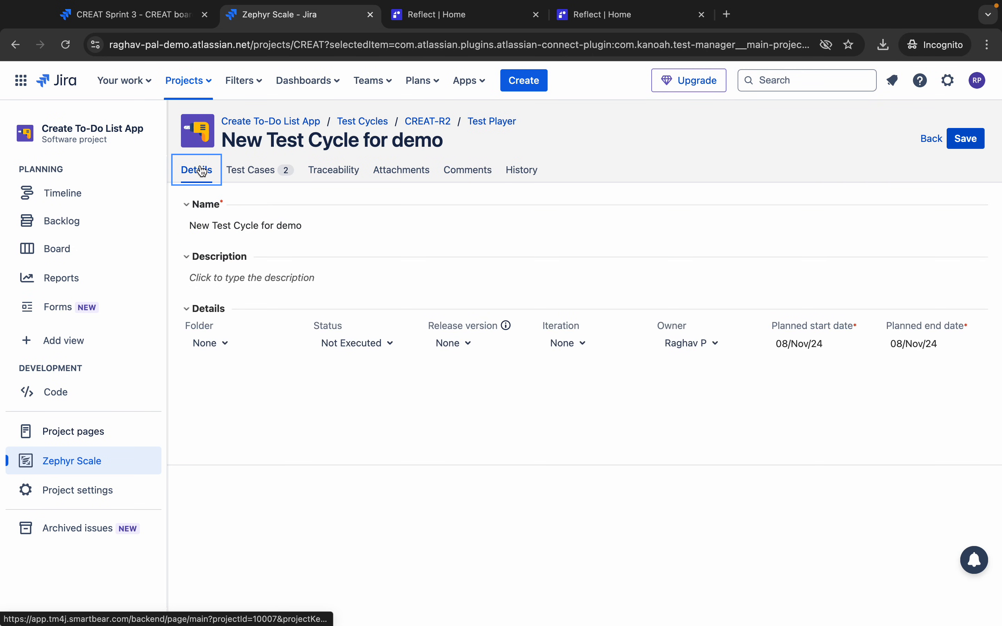
click(956, 145)
click(927, 139)
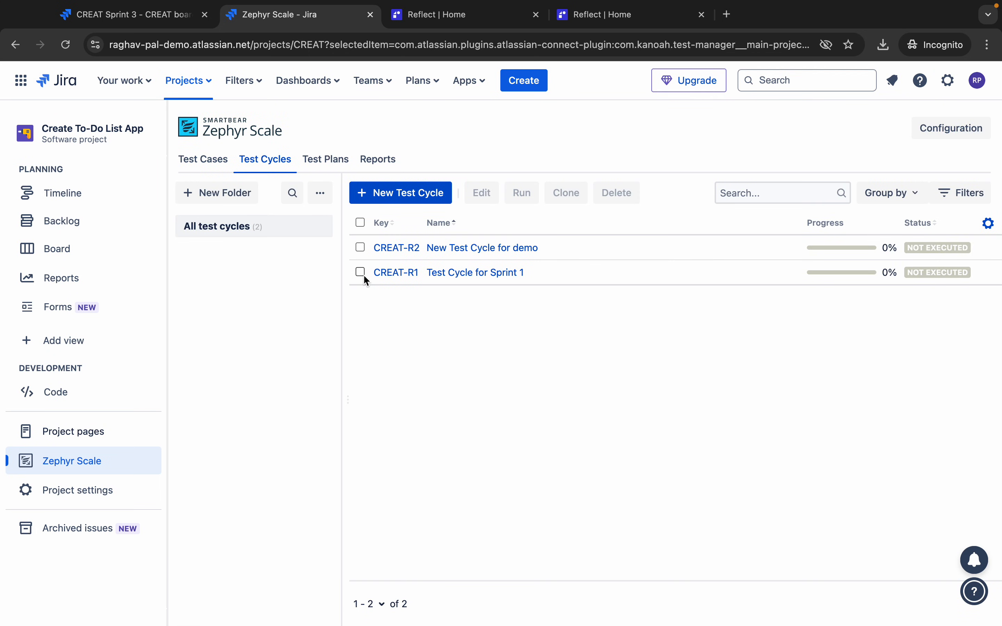
- Select the CREAT-R2 row and open New Test Cycle for demo in the Test Player
click(360, 248)
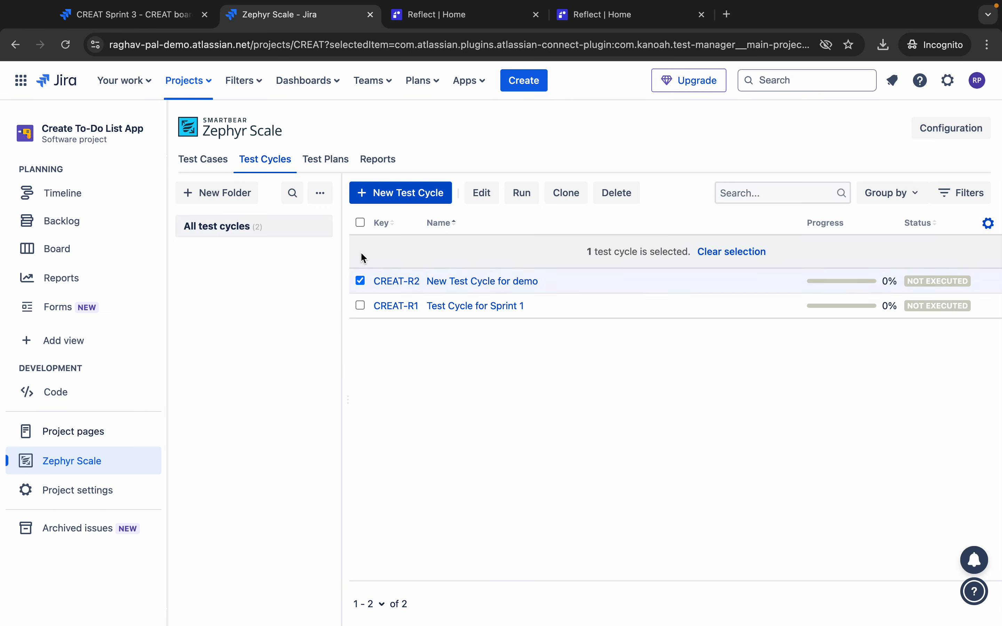
click(435, 284)
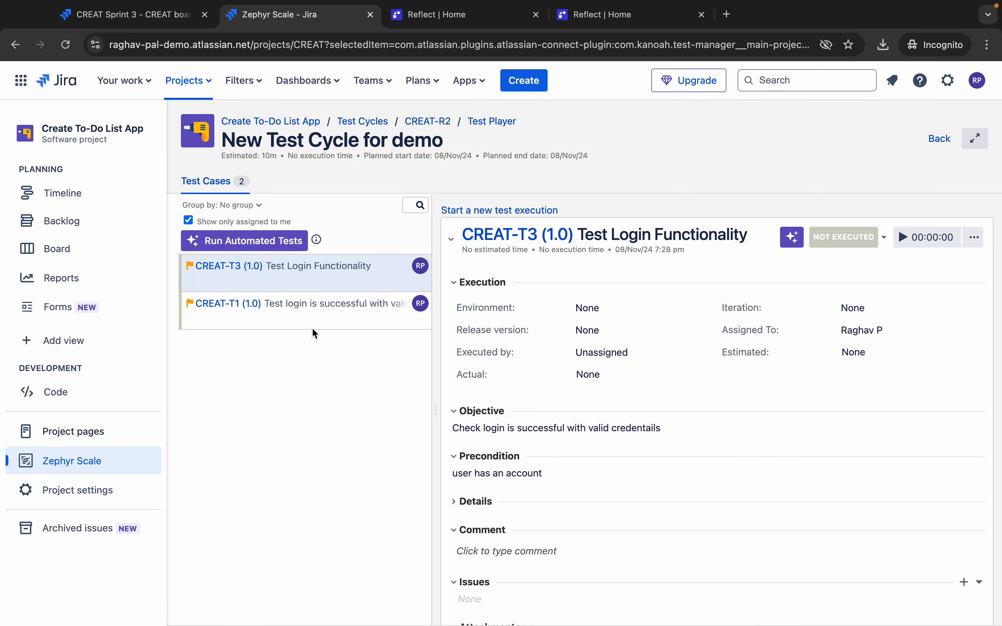
mouse_move(645, 5)
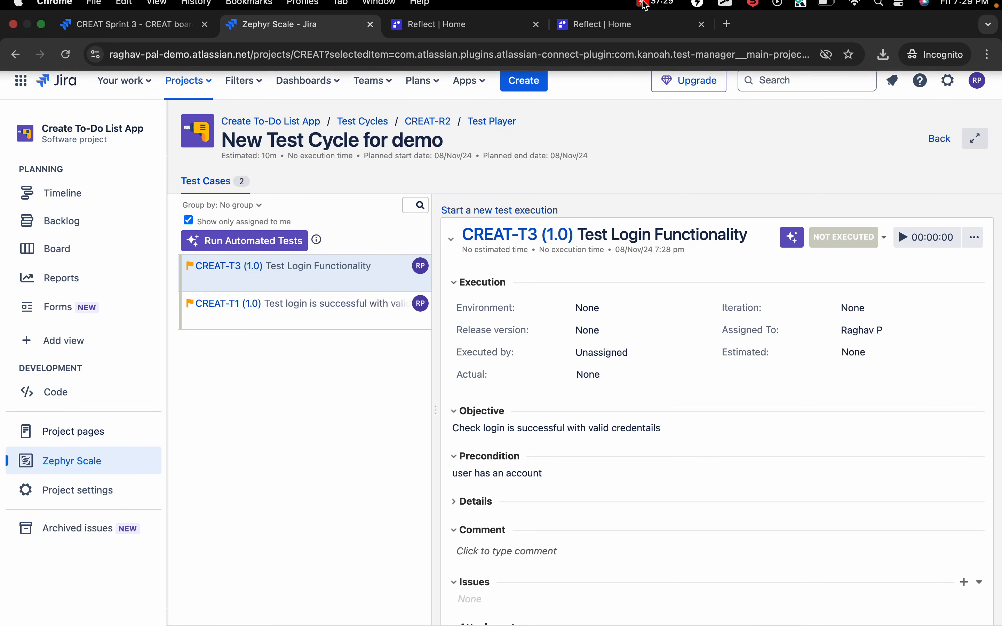
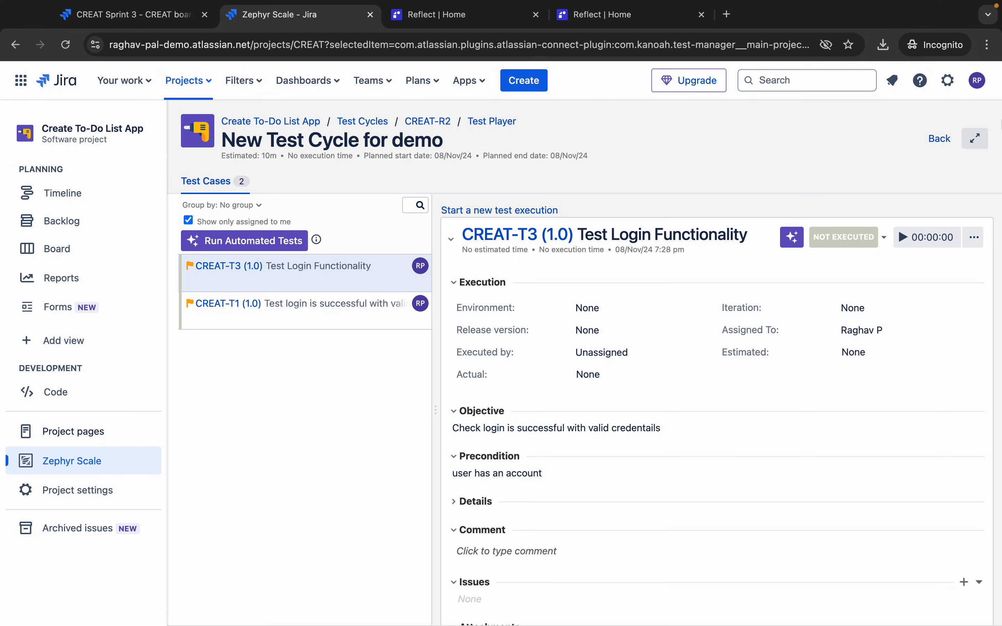
- Return from the test execution to the Test Cycles list, then open the still-empty Test Plans page
click(939, 139)
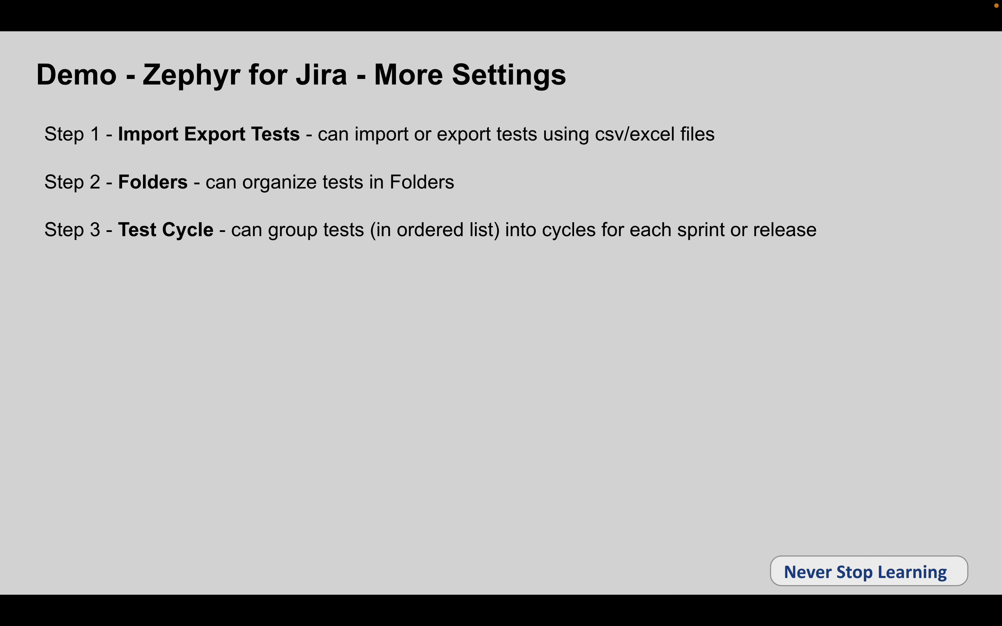
click(640, 317)
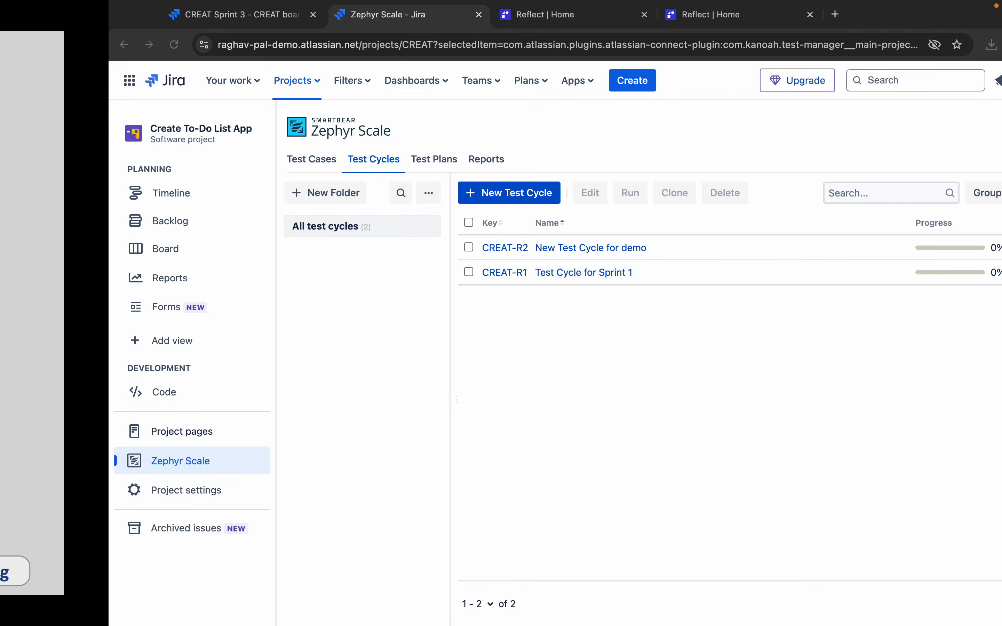
click(326, 160)
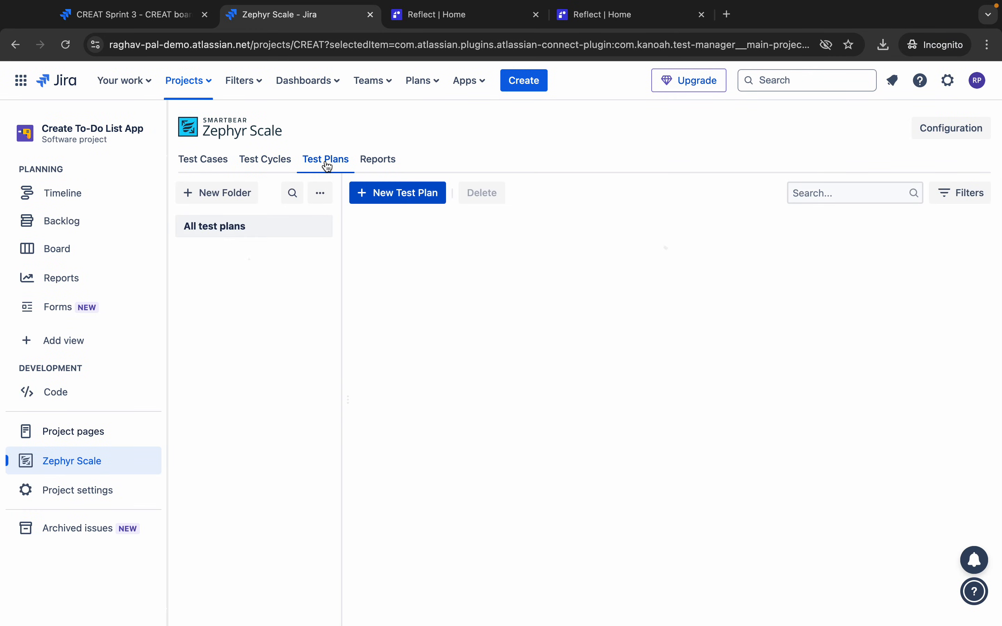
- Create a new test plan named 'Test Plan 1' with status Draft and open it for editing
click(391, 194)
click(391, 226)
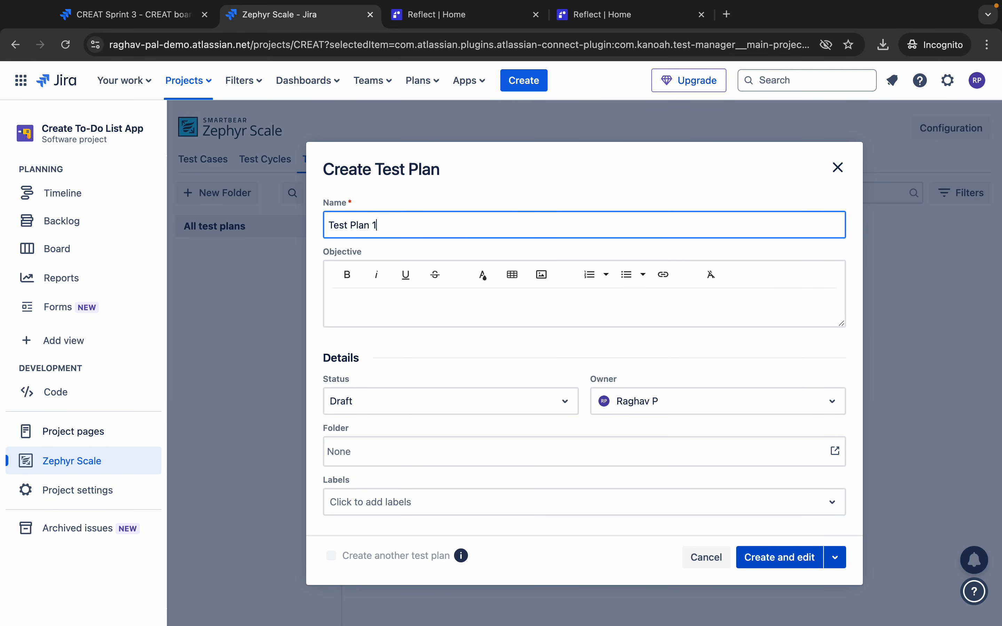
scroll(414, 379, down, 1)
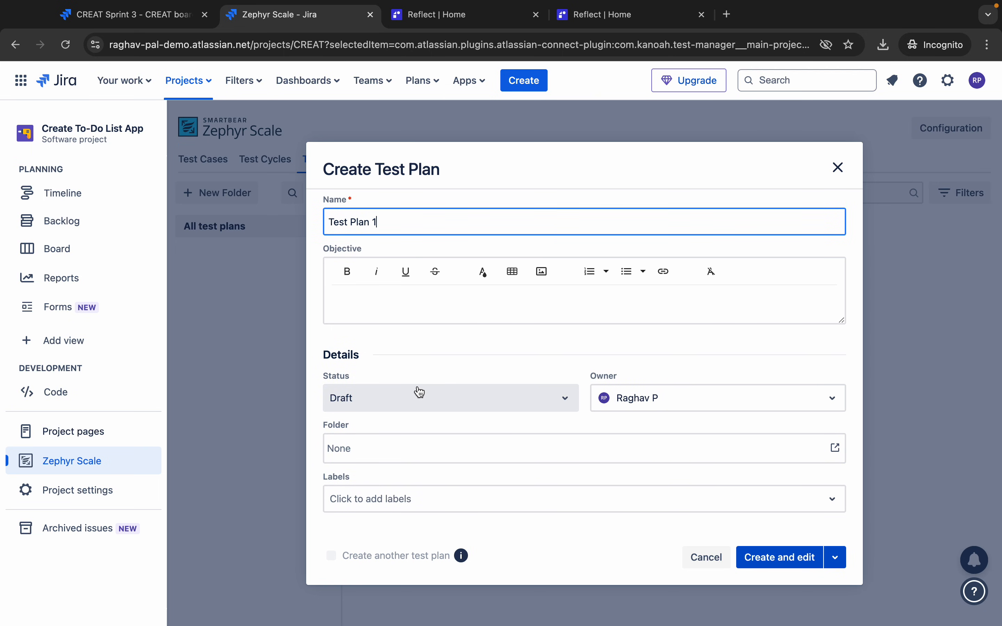
click(500, 400)
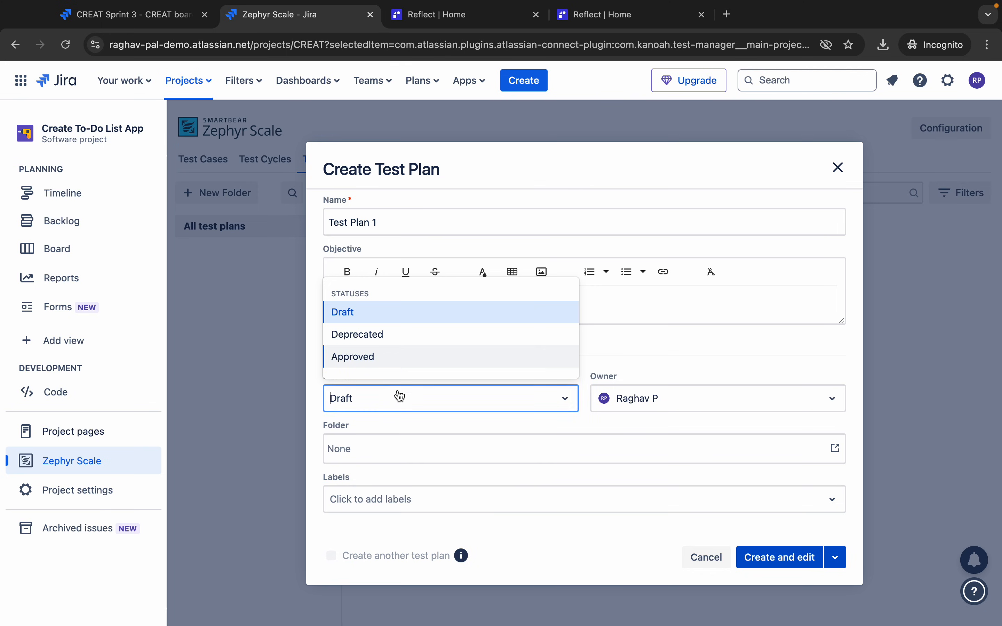
click(396, 408)
click(784, 558)
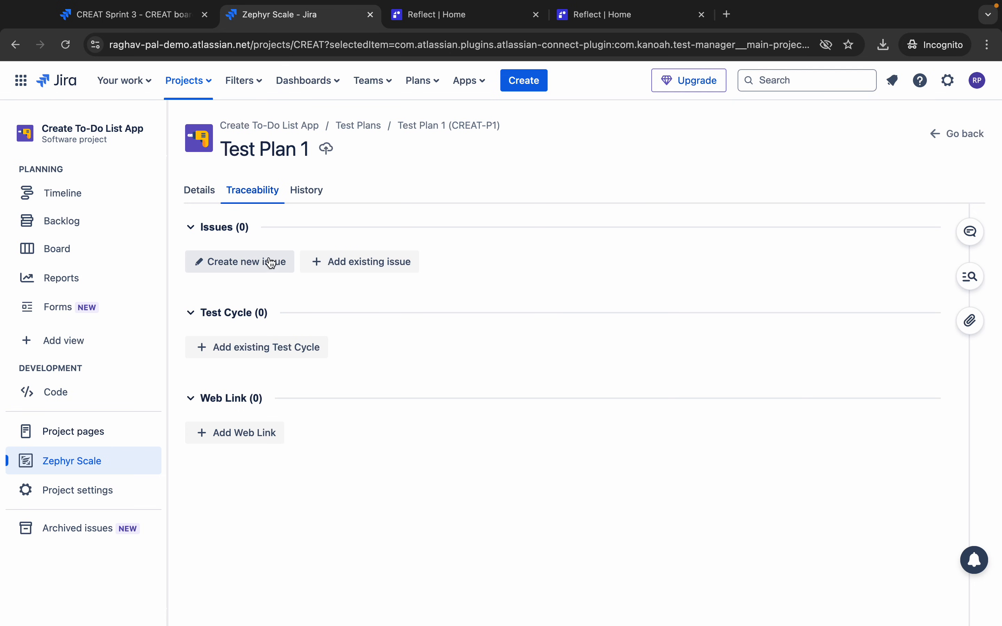
- Link the existing test cycle CREAT-R2 (New Test Cycle for demo) to Test Plan 1 and return to the list
click(290, 347)
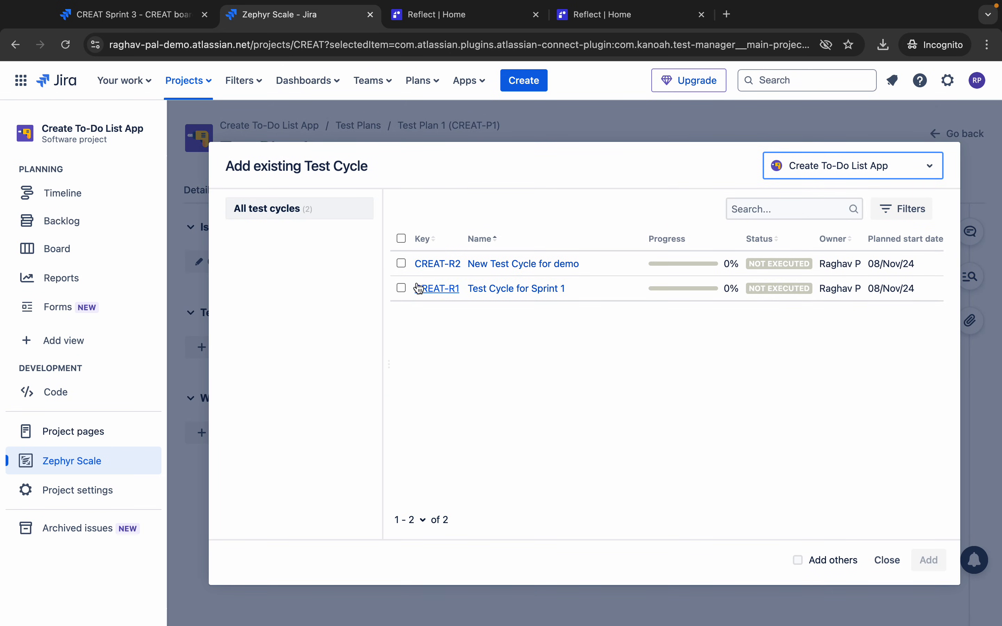
click(402, 264)
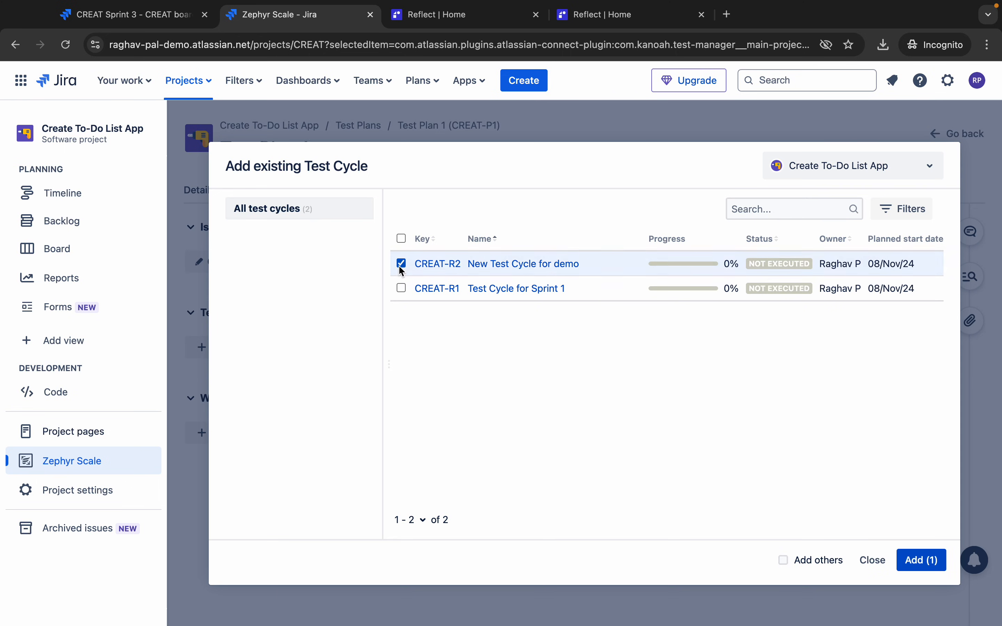
click(915, 560)
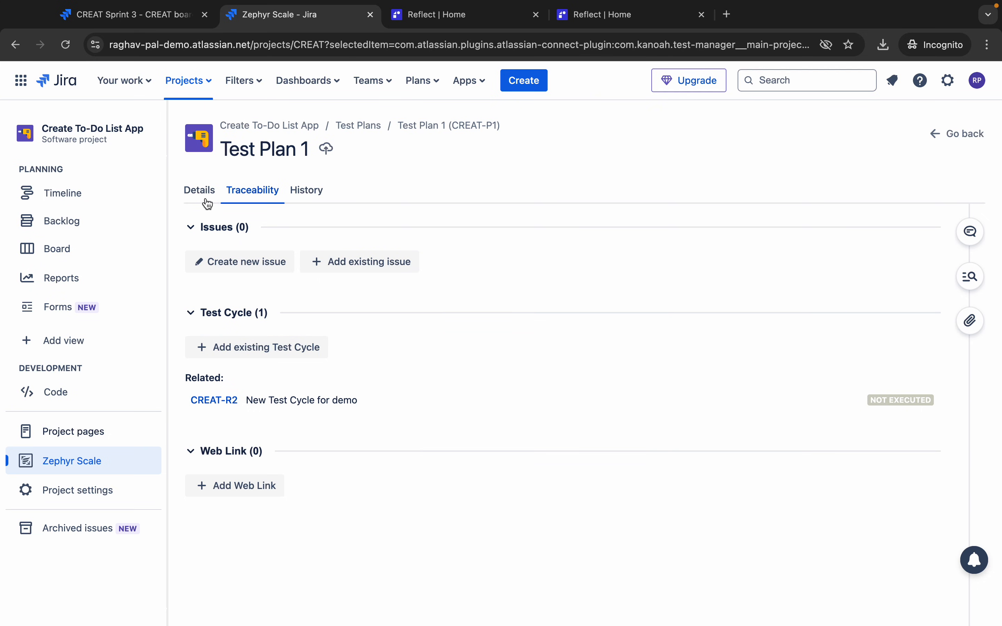
click(963, 134)
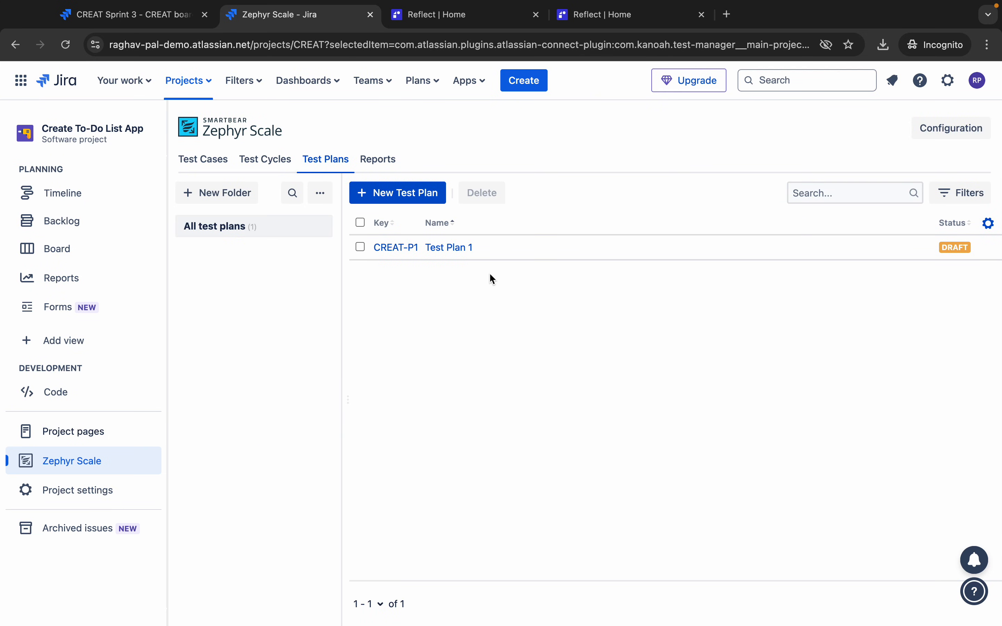
- Select and deselect Test Plan 1 in the list, then switch to the CREAT Sprint 3 board
click(360, 247)
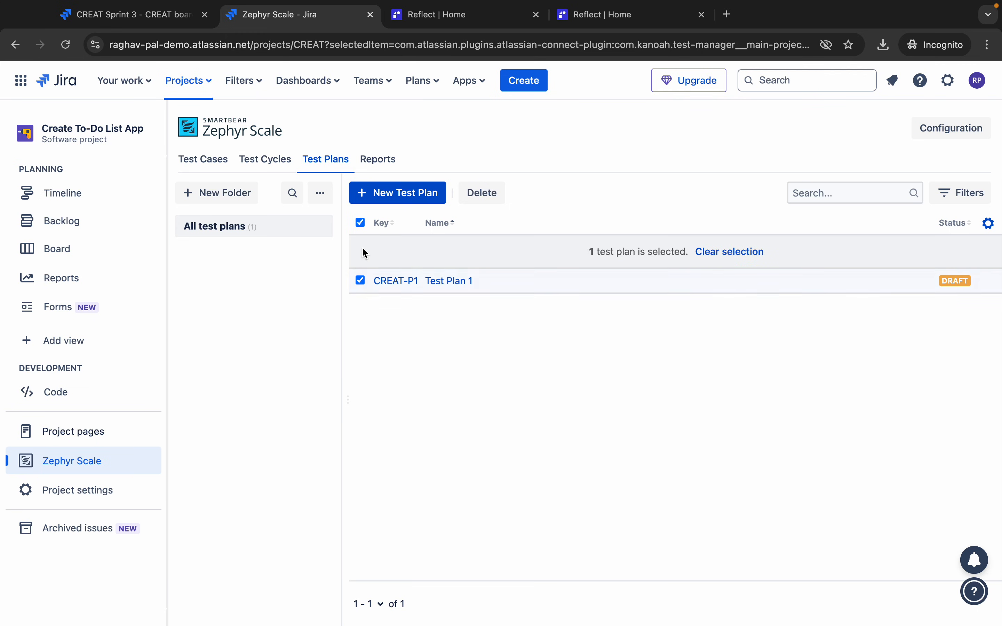
click(361, 281)
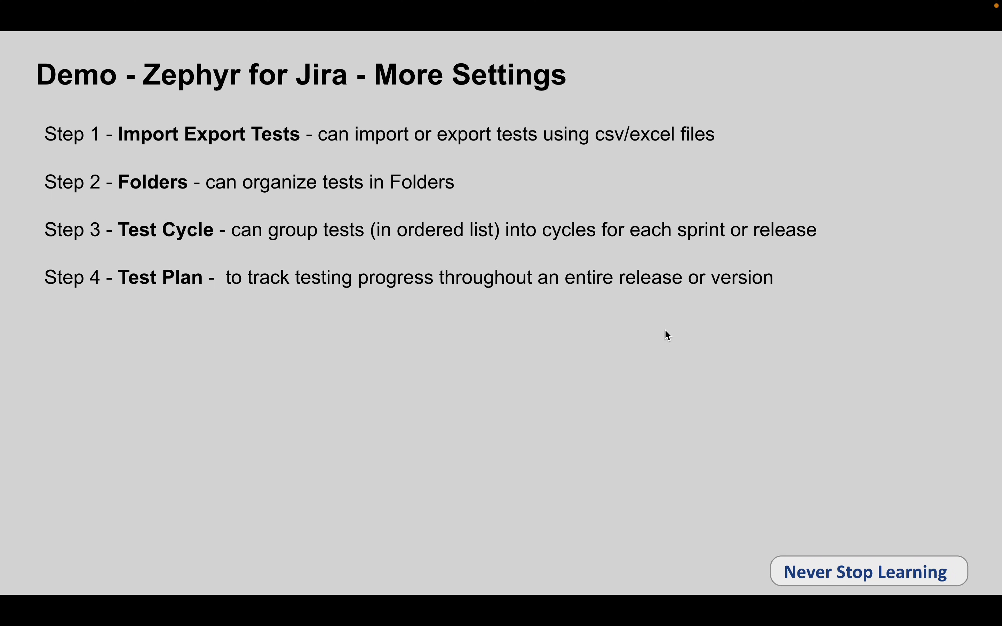
click(668, 335)
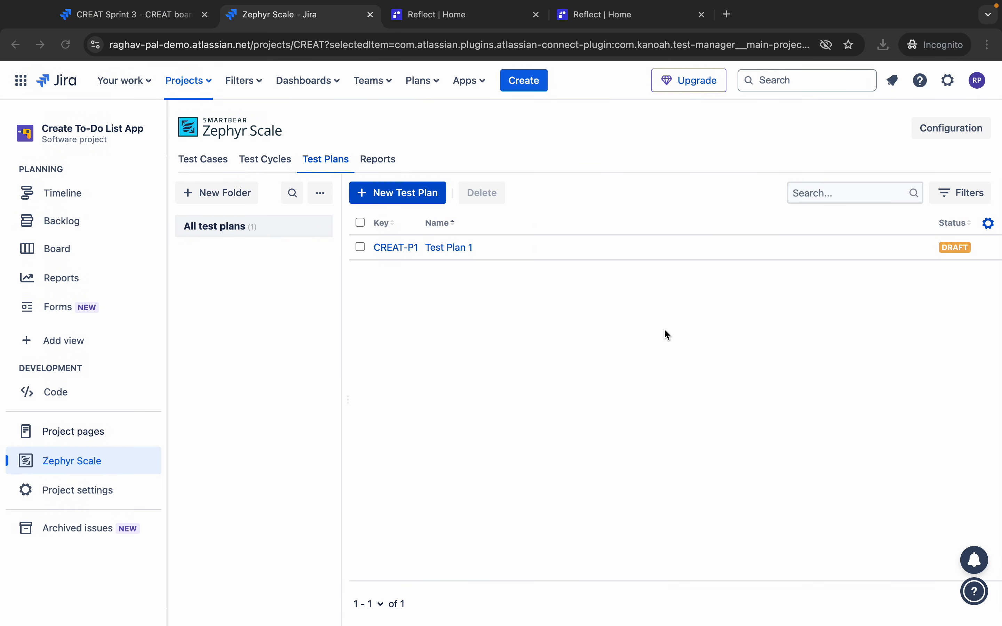
click(133, 21)
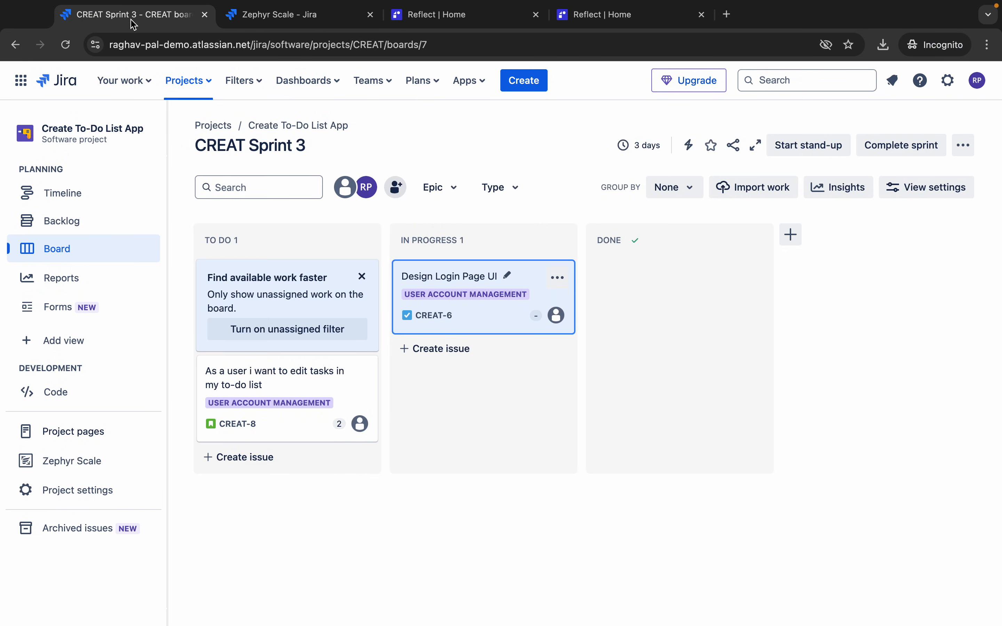
- Open the CREAT-6 Design Login Page UI issue and review its Zephyr Scale linking options without choosing any
click(464, 277)
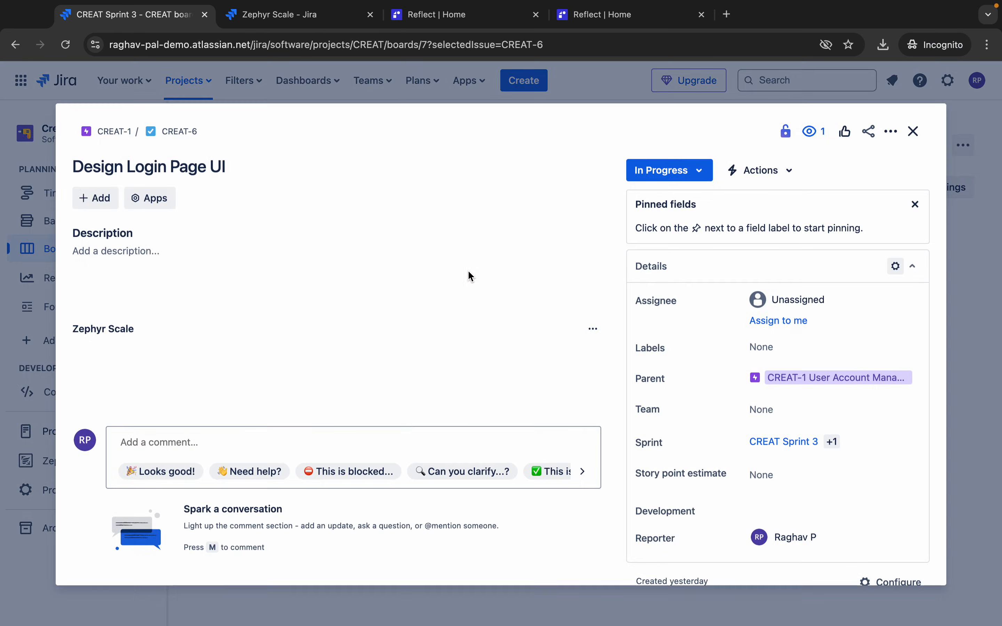
click(151, 201)
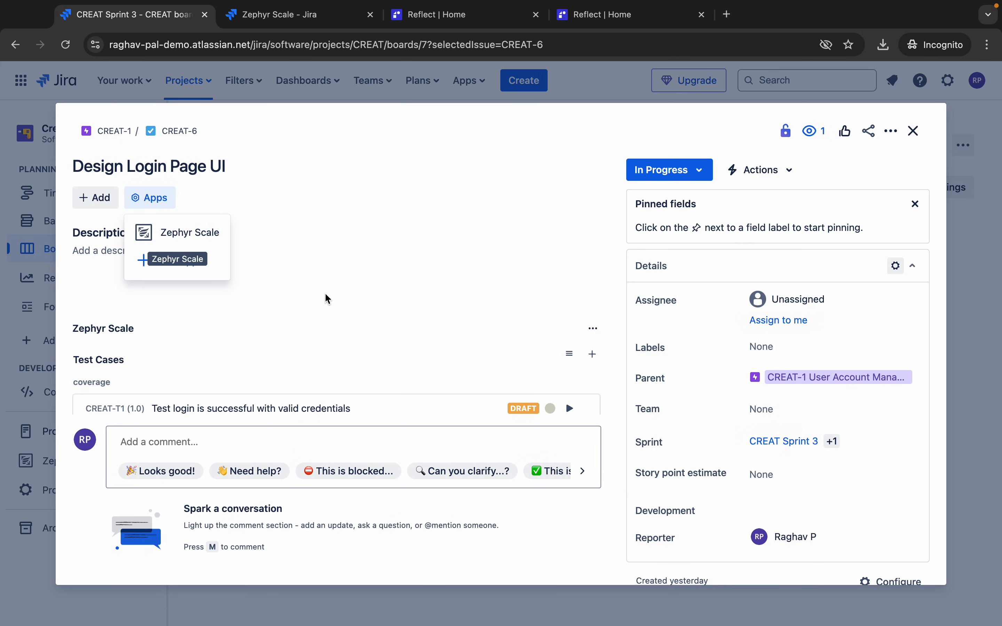
scroll(327, 299, down, 1)
scroll(327, 298, down, 3)
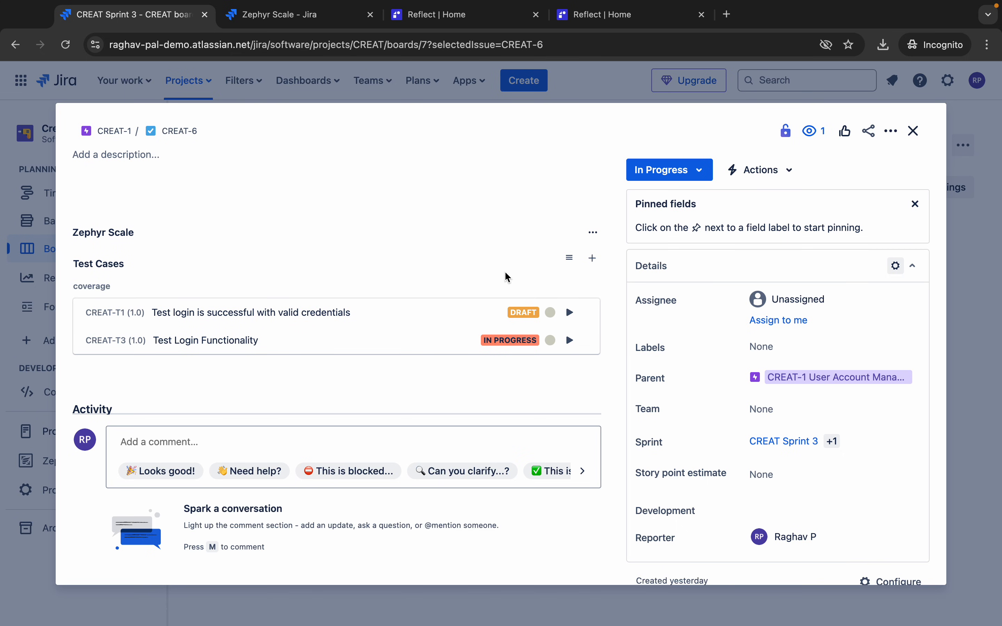
click(570, 261)
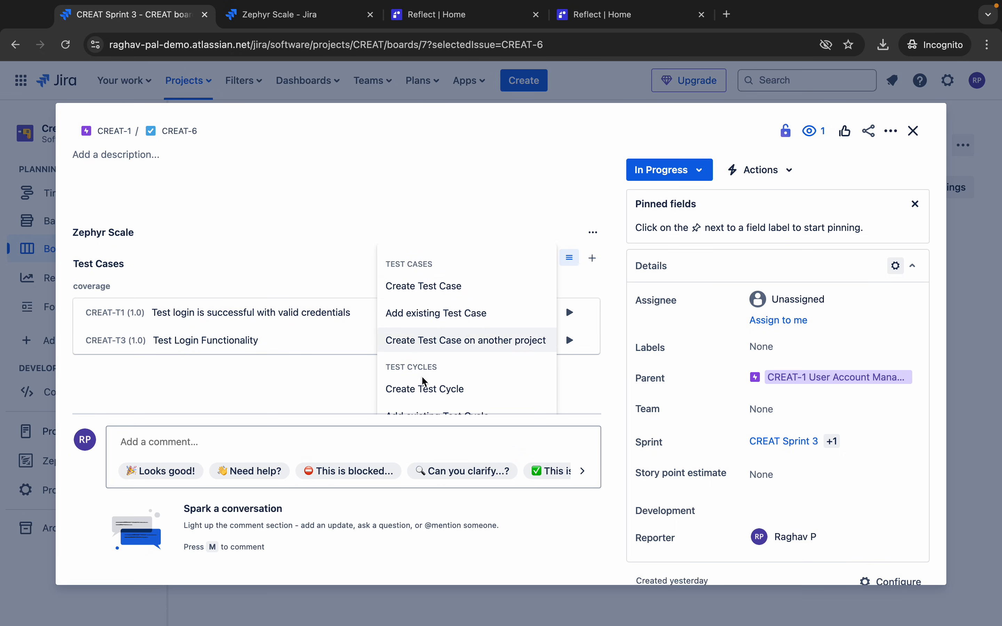
scroll(423, 331, down, 2)
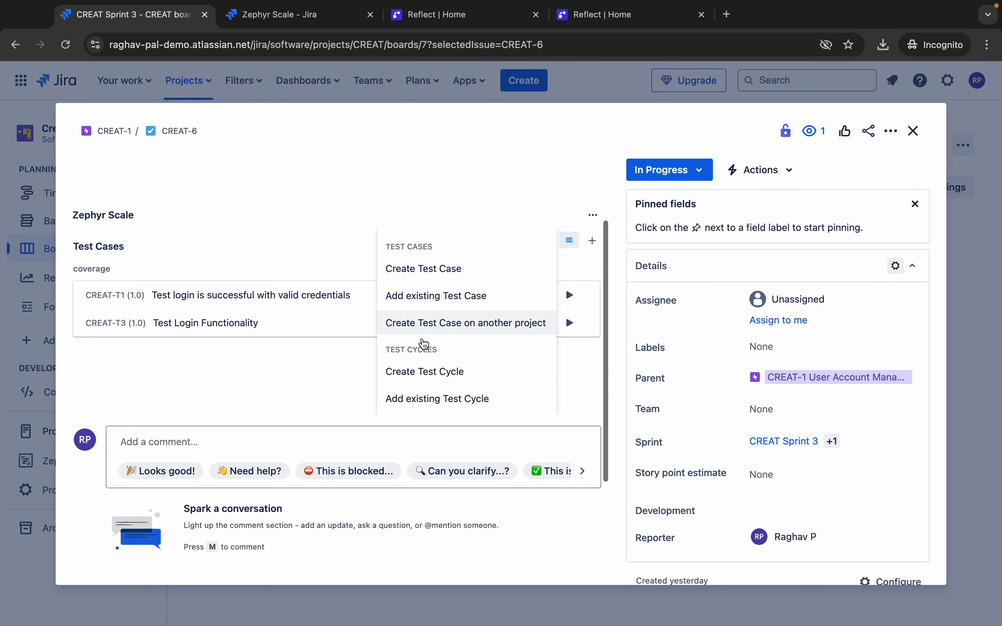
scroll(425, 344, up, 2)
scroll(425, 344, down, 4)
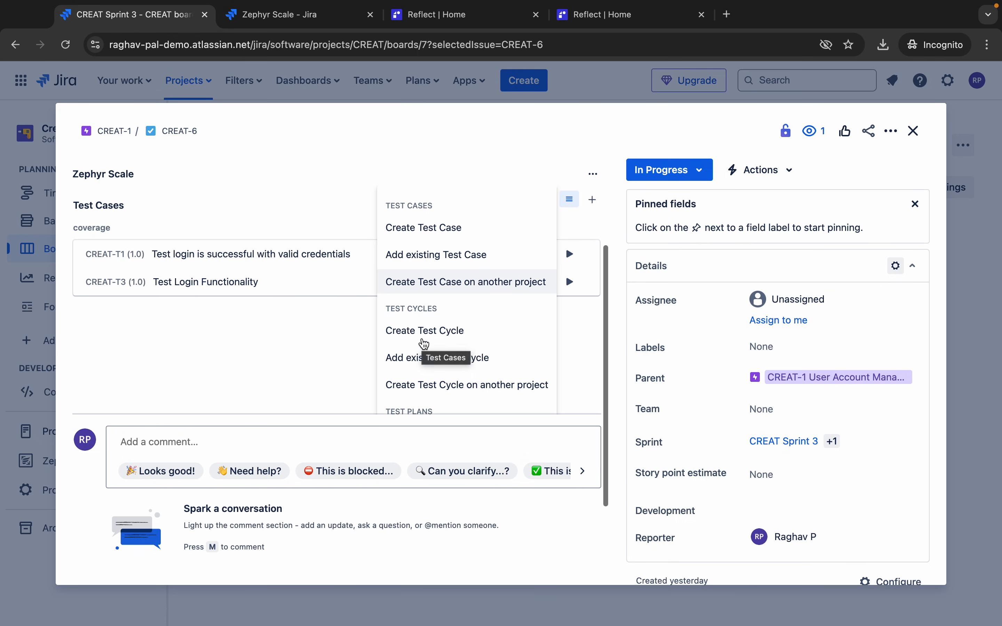
scroll(443, 350, down, 3)
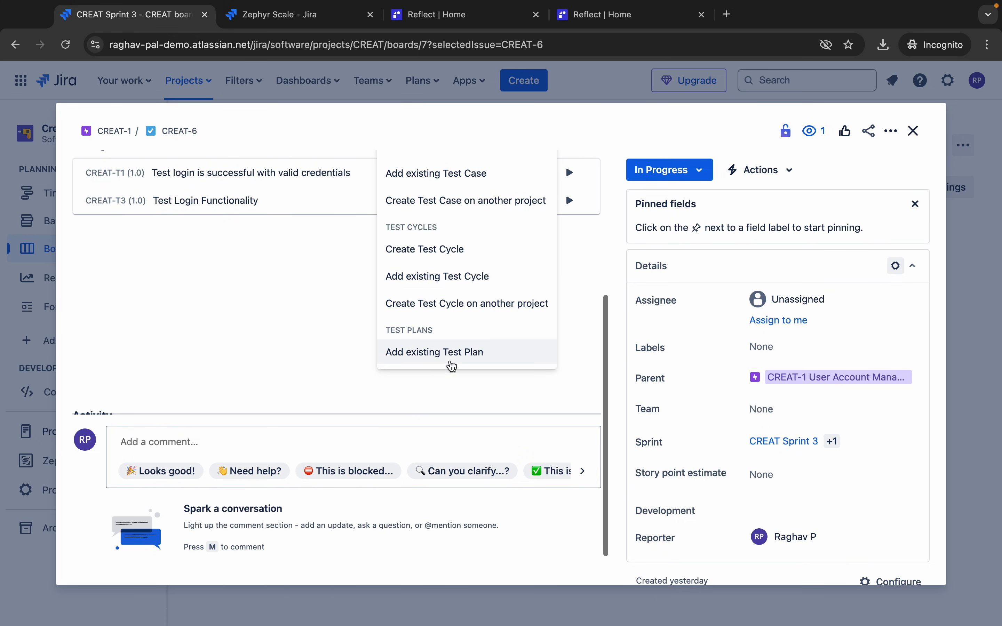
click(311, 357)
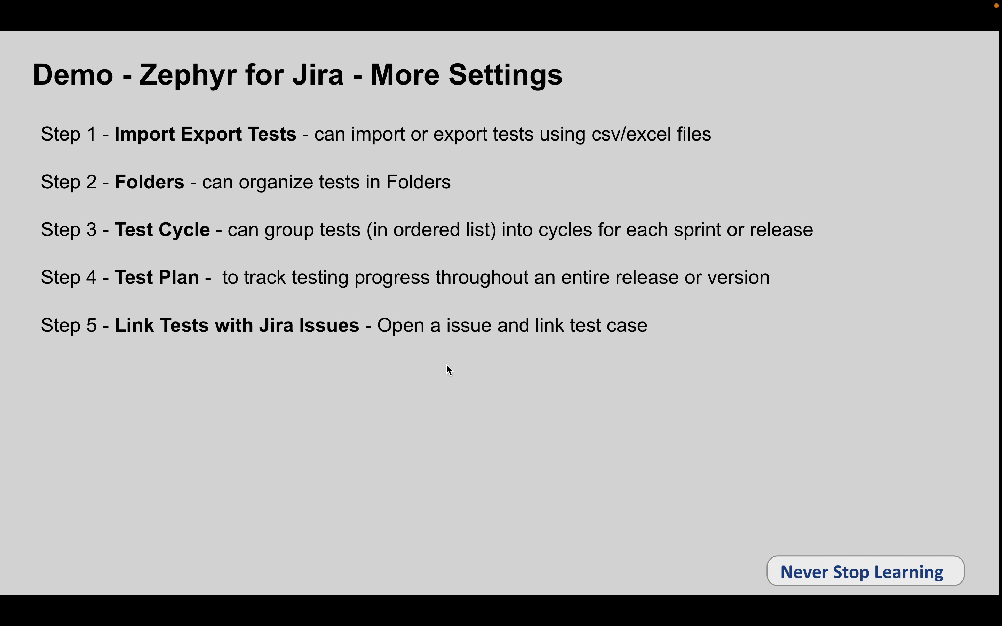
- Leave the slideshow and close the CREAT-6 issue details
click(473, 370)
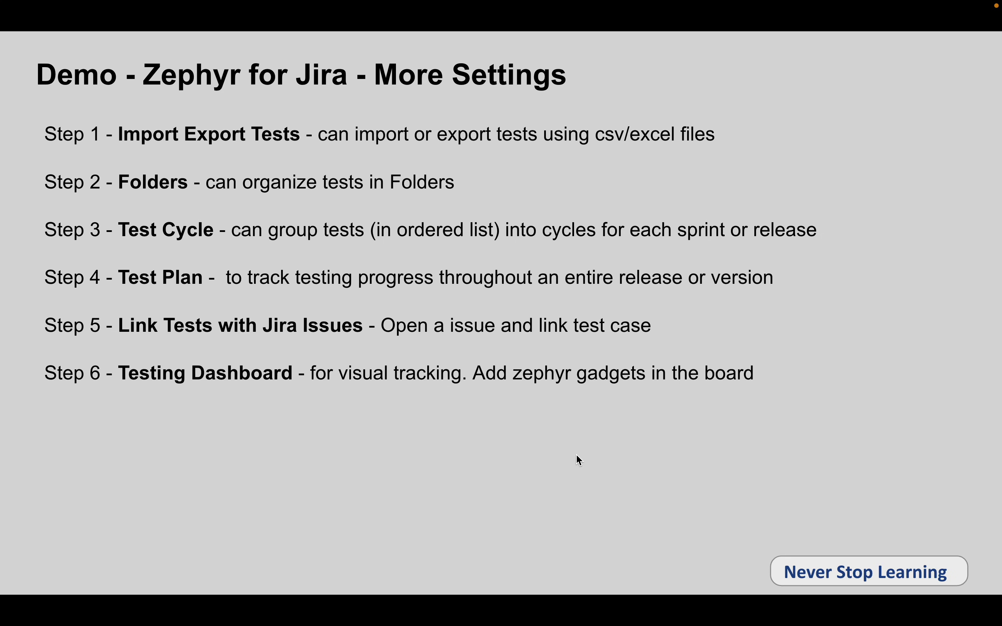
key(ctrl+Right)
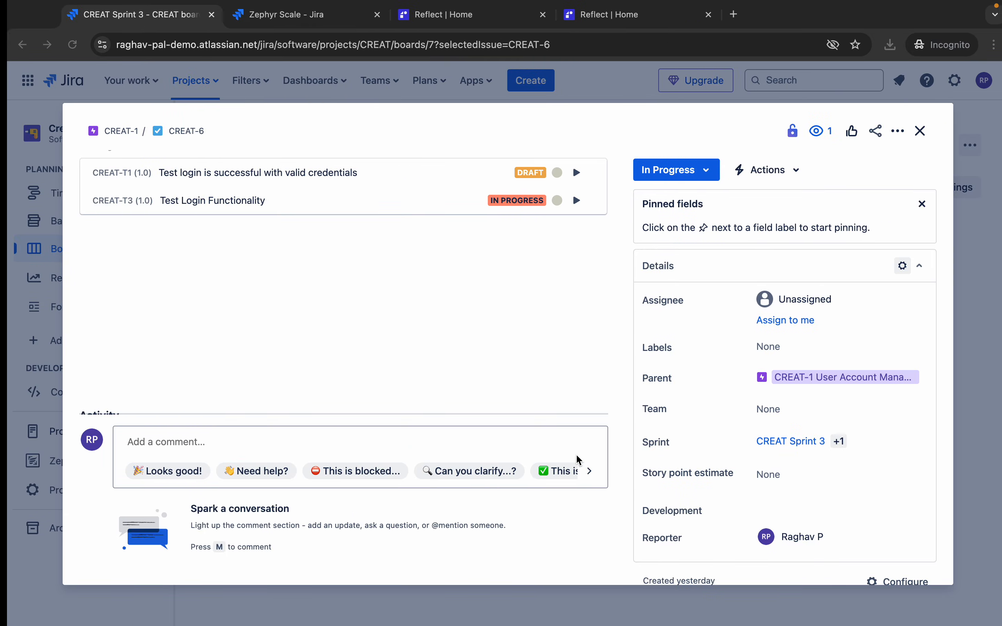
click(912, 130)
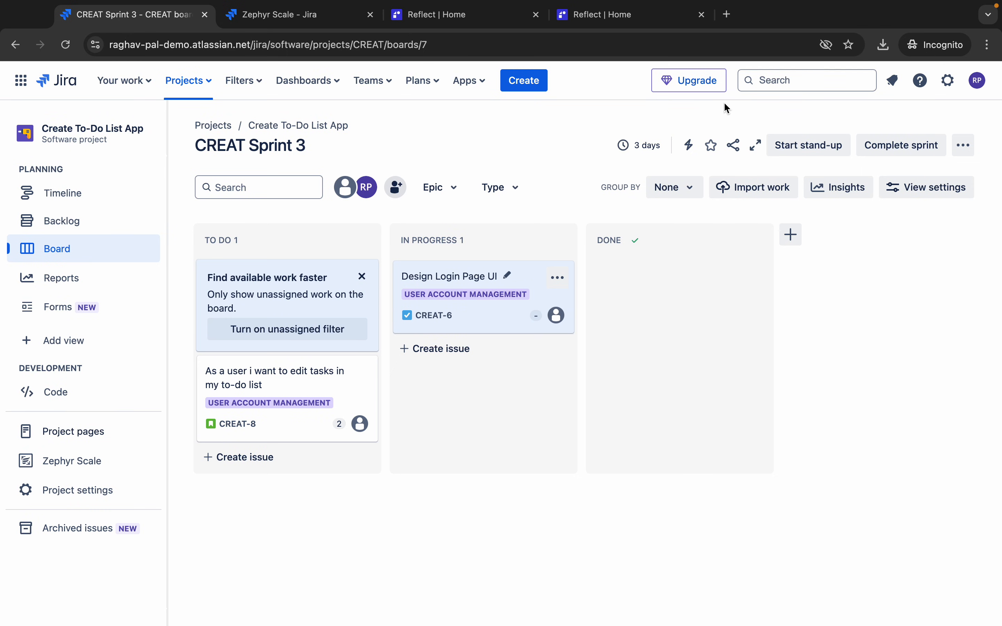
- Bring up the Jira search's recent-items suggestions twice and dismiss them
drag(729, 66, 884, 104)
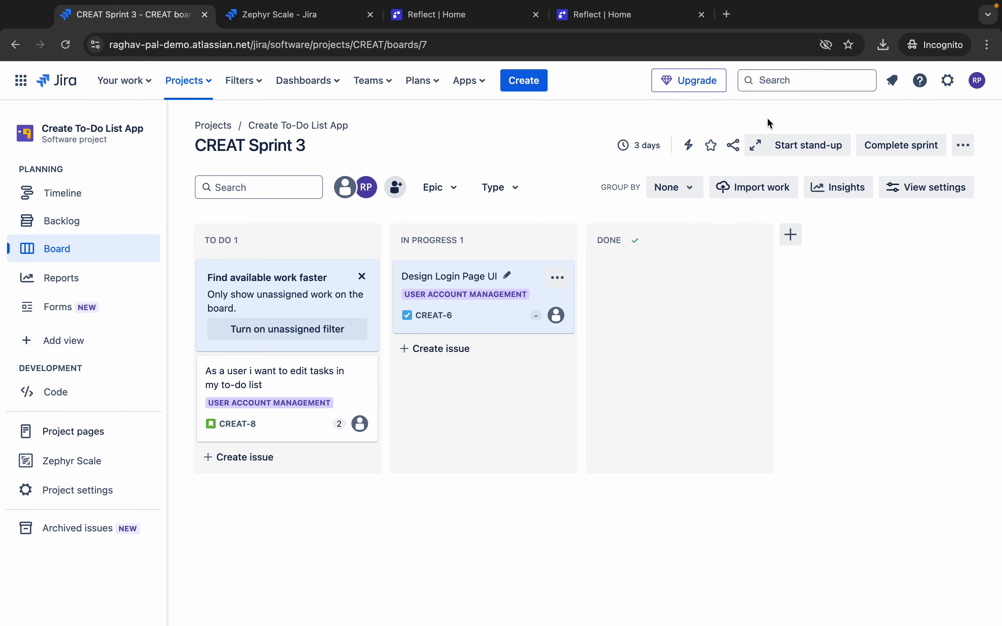
click(774, 80)
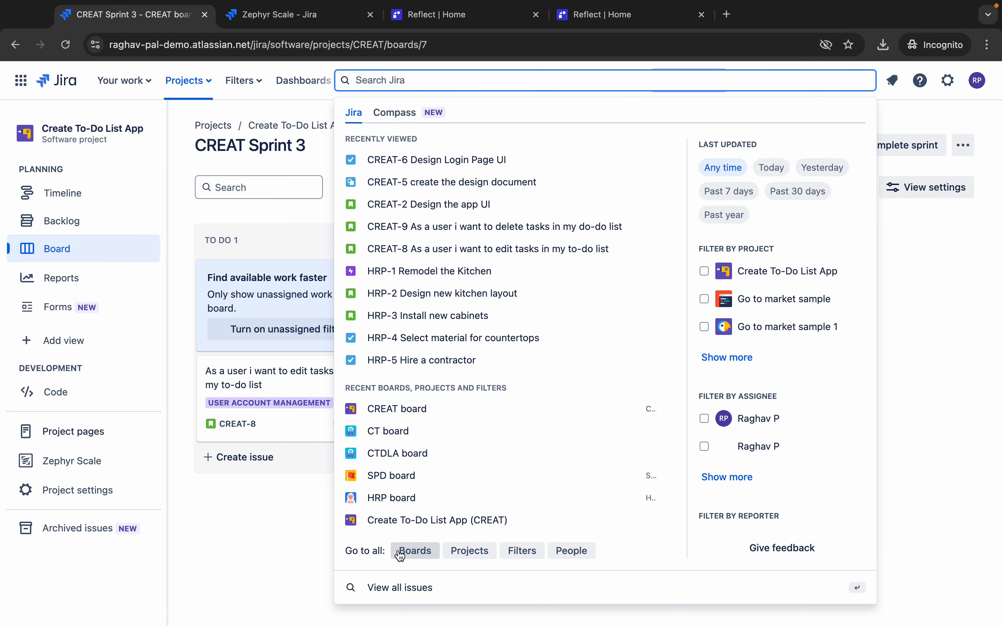
click(390, 543)
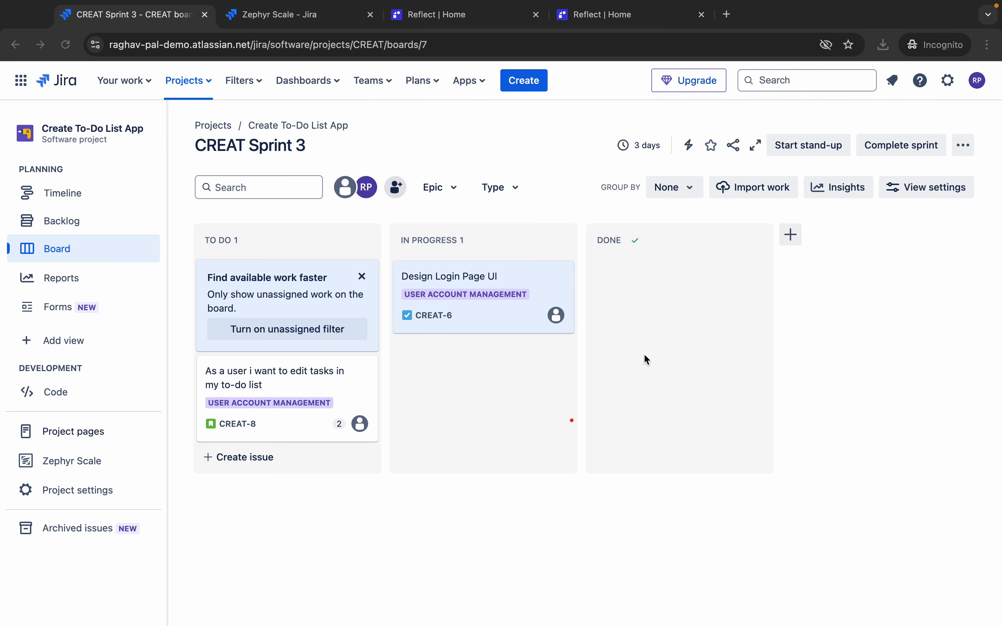
click(820, 81)
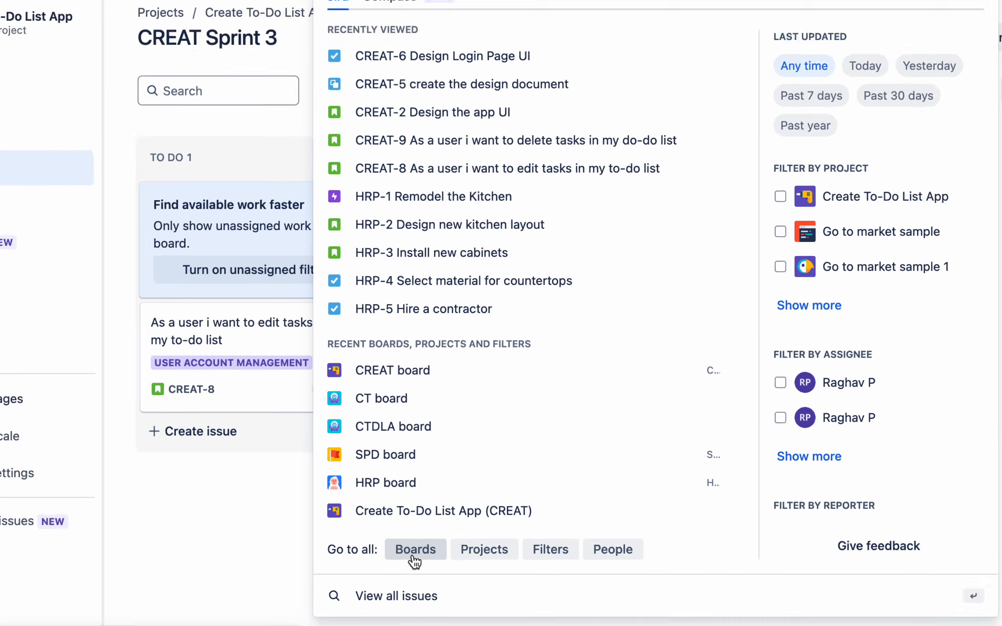
click(252, 539)
- Create and save the 'My Testing Dashboard' dashboard, then start filtering gadgets by 'z'
click(308, 80)
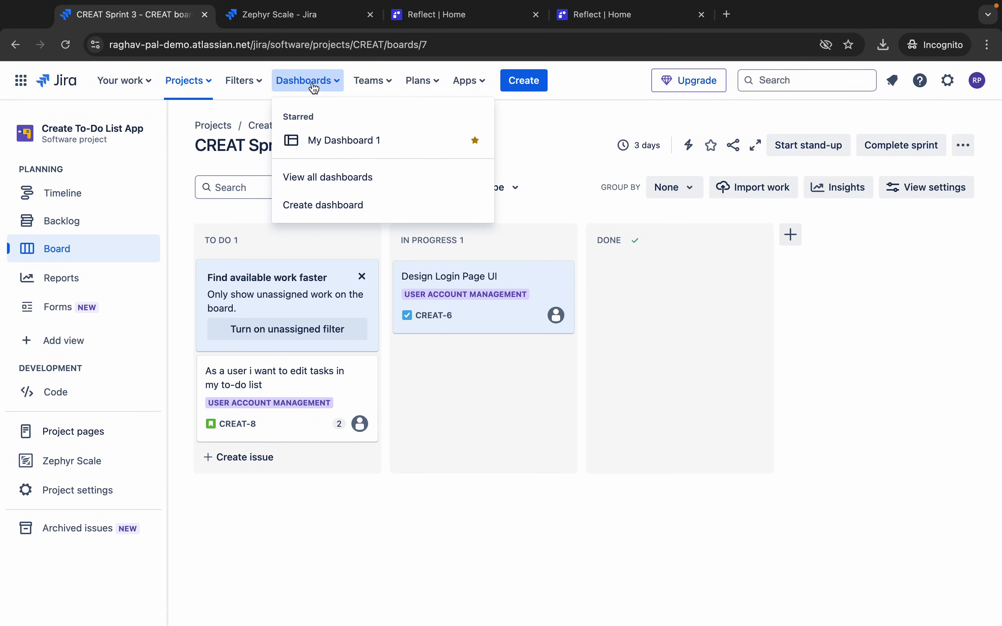
click(321, 206)
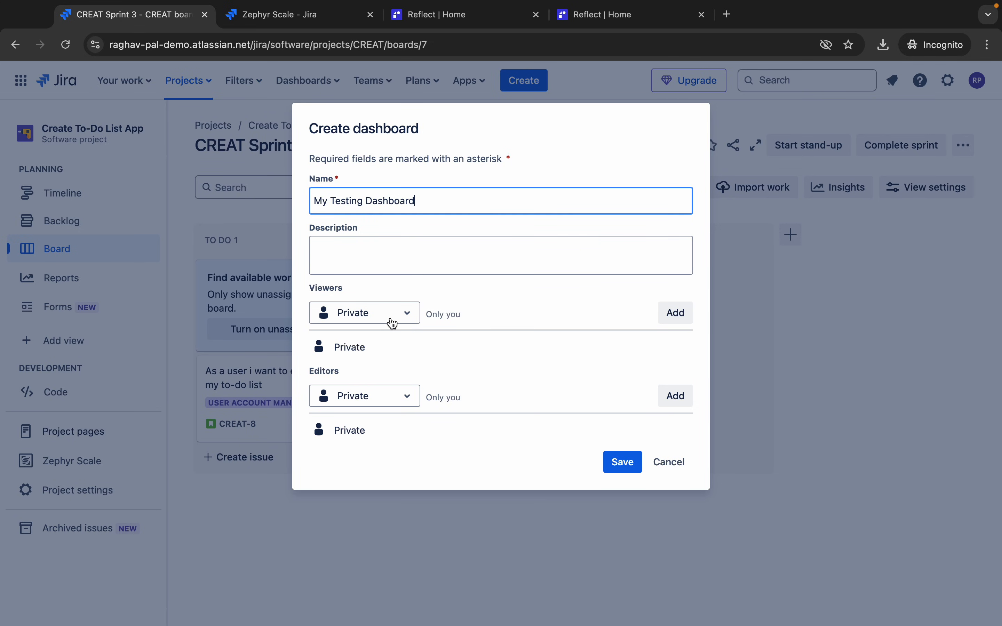
click(622, 461)
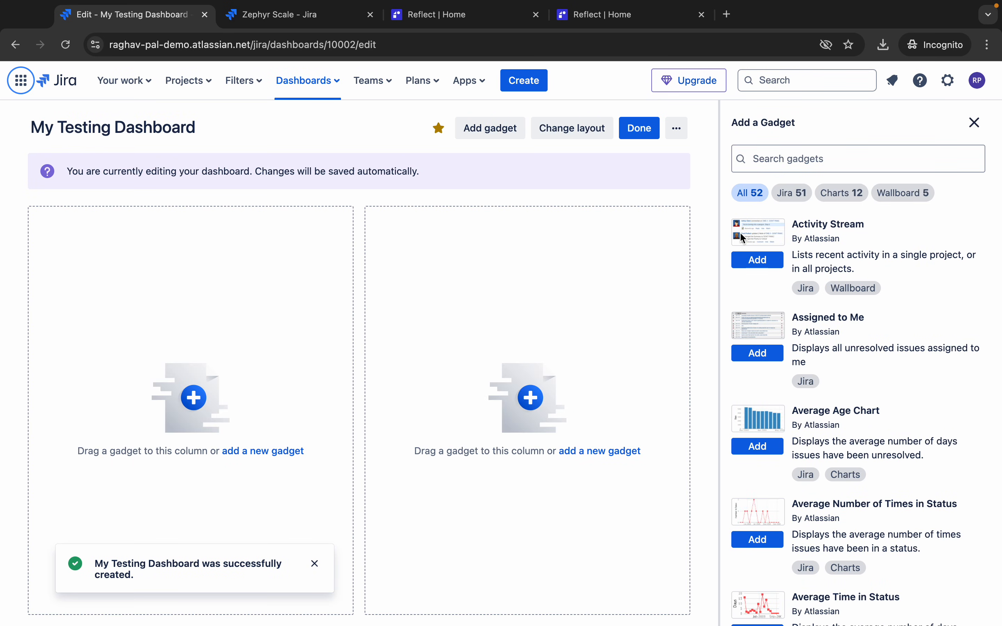
click(781, 153)
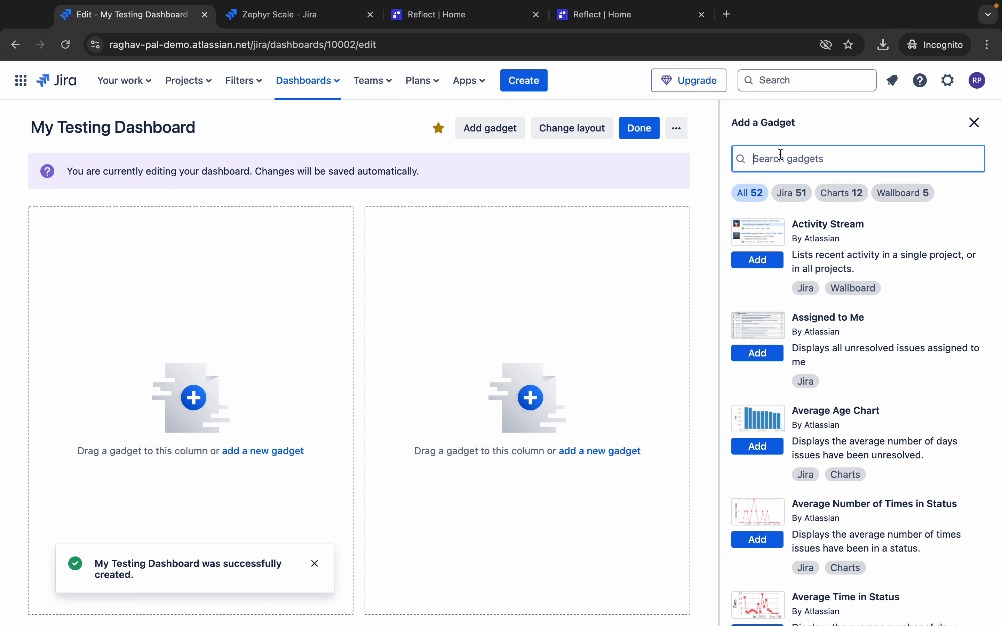
text(zephyr)
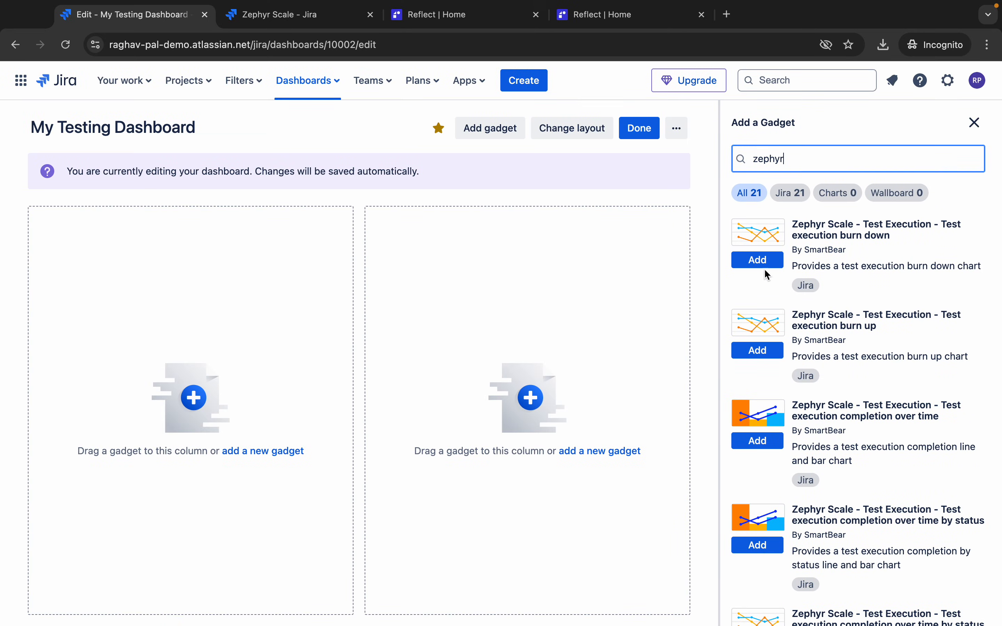
- Add the Zephyr Scale burn down, burn up, completion over time and completion-by-status execution gadgets
click(767, 262)
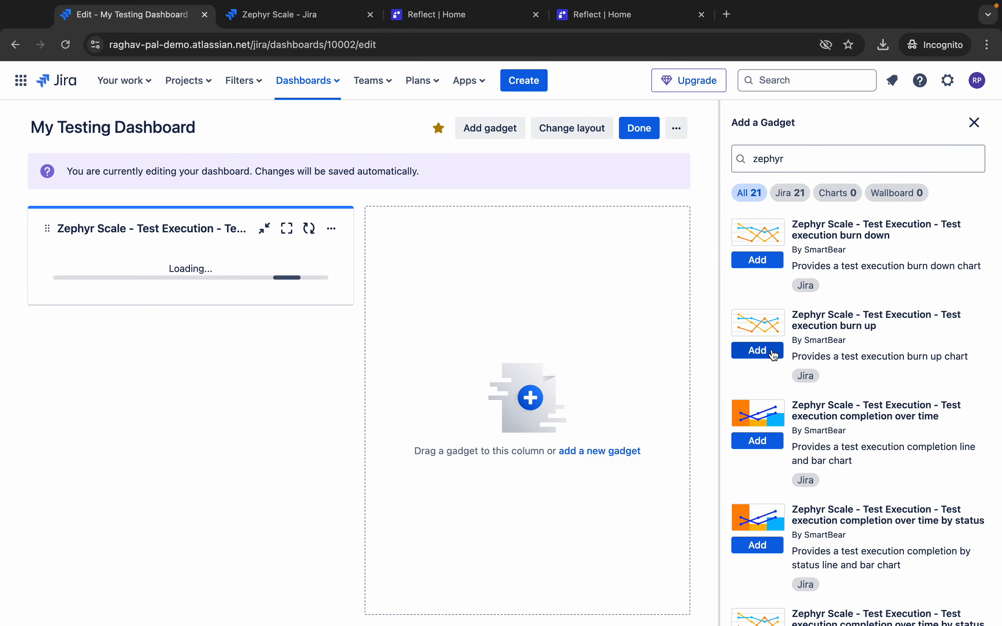
click(773, 354)
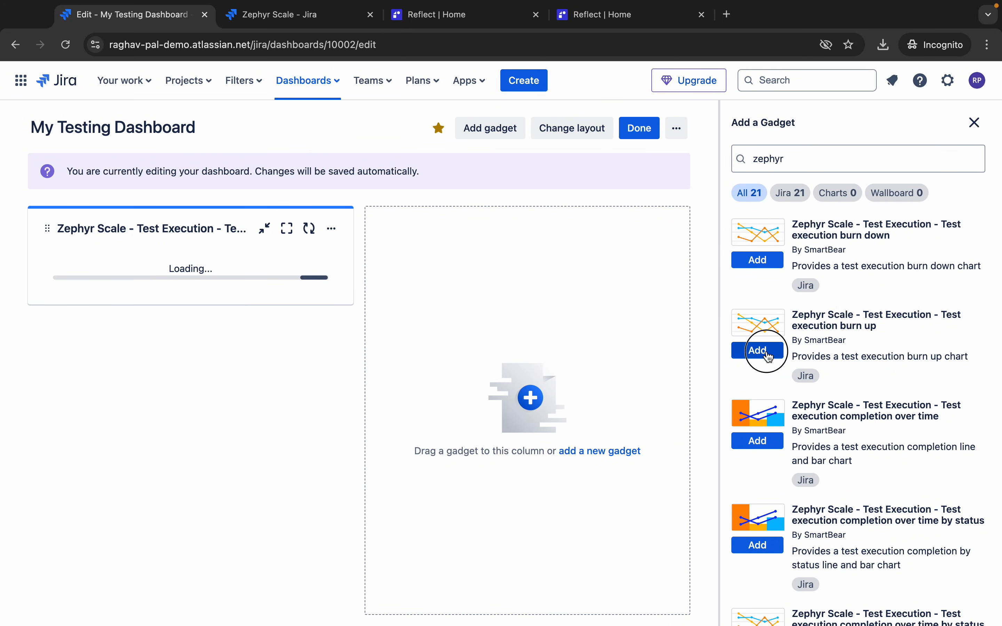
click(770, 452)
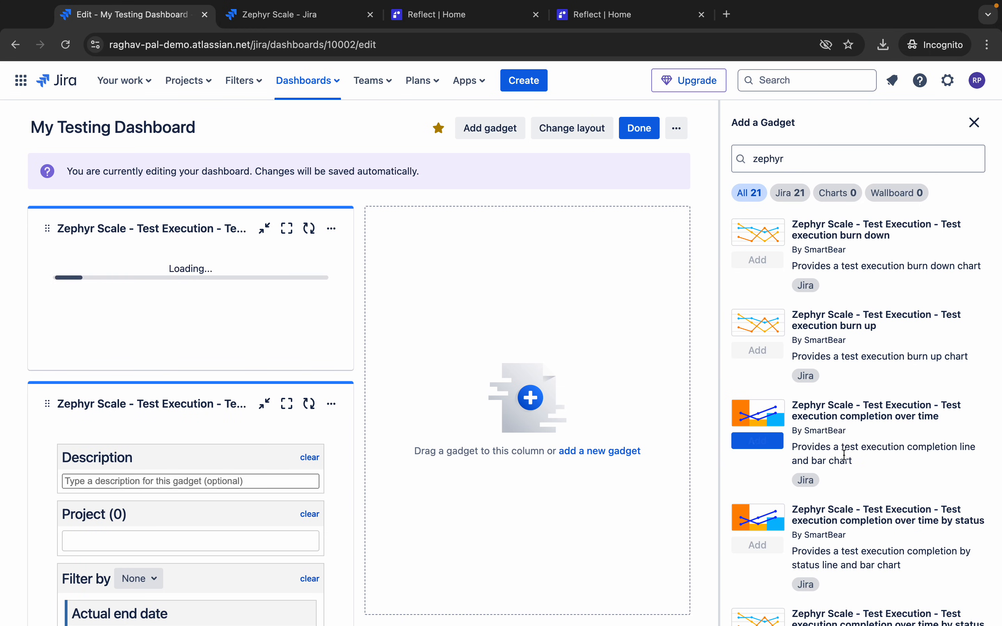
scroll(779, 468, down, 2)
click(774, 492)
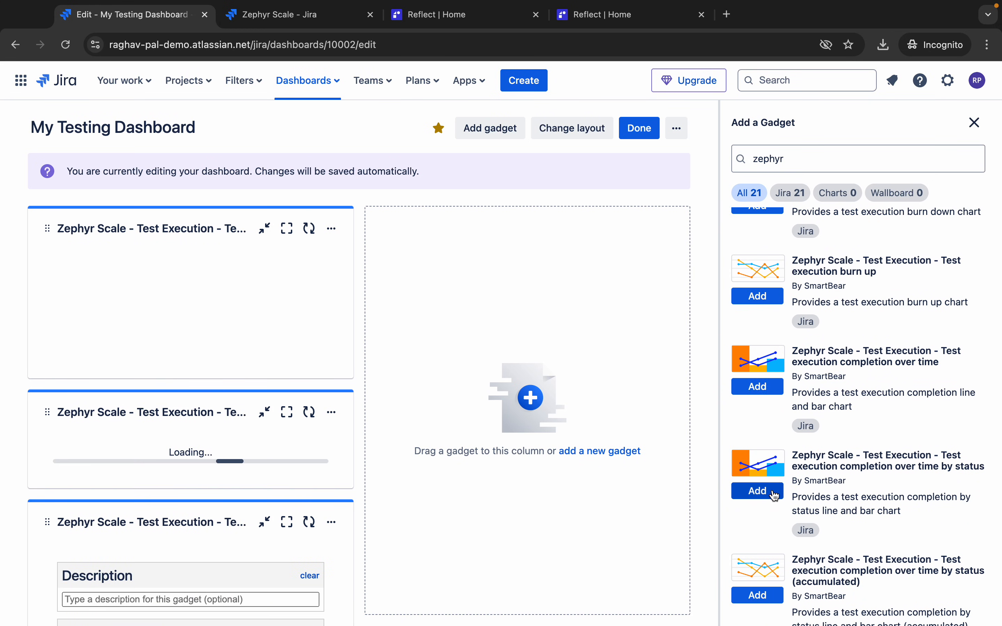
scroll(770, 518, down, 5)
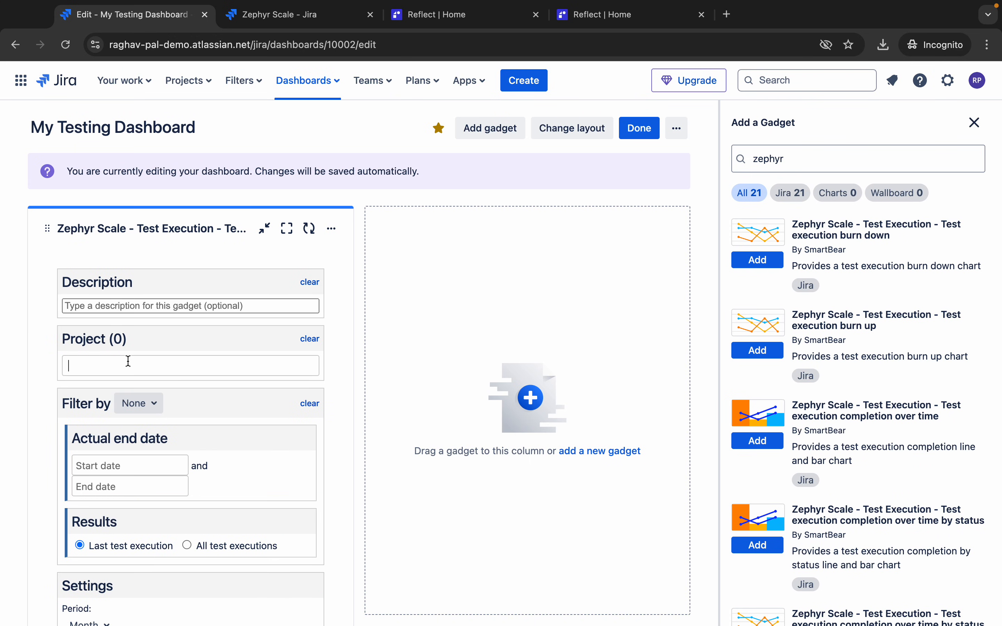
- Set the first gadget's project to CREAT and its description to Demo 1
click(128, 361)
text(Creat)
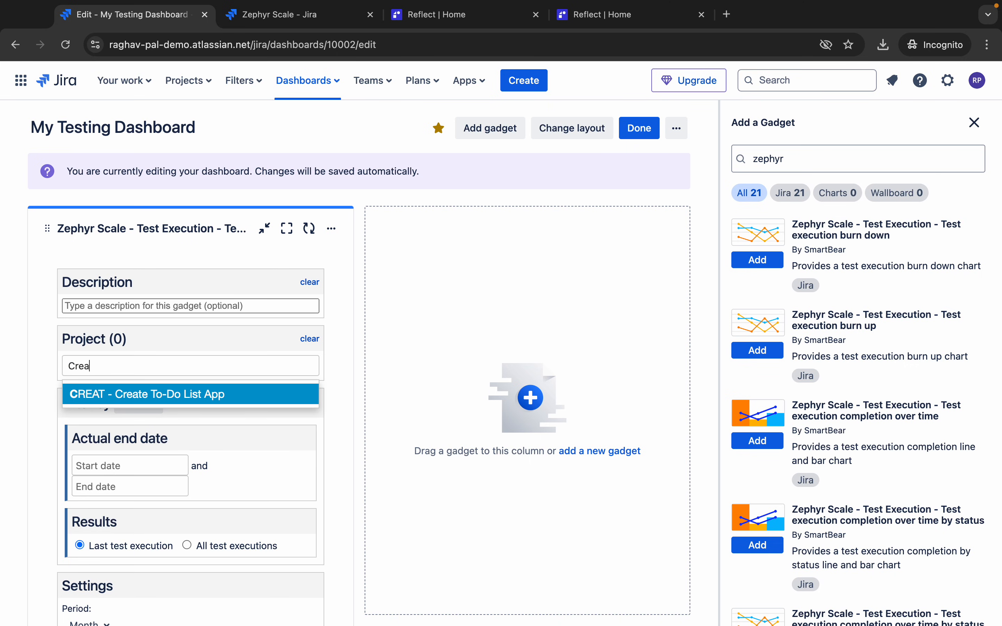
click(150, 399)
click(117, 305)
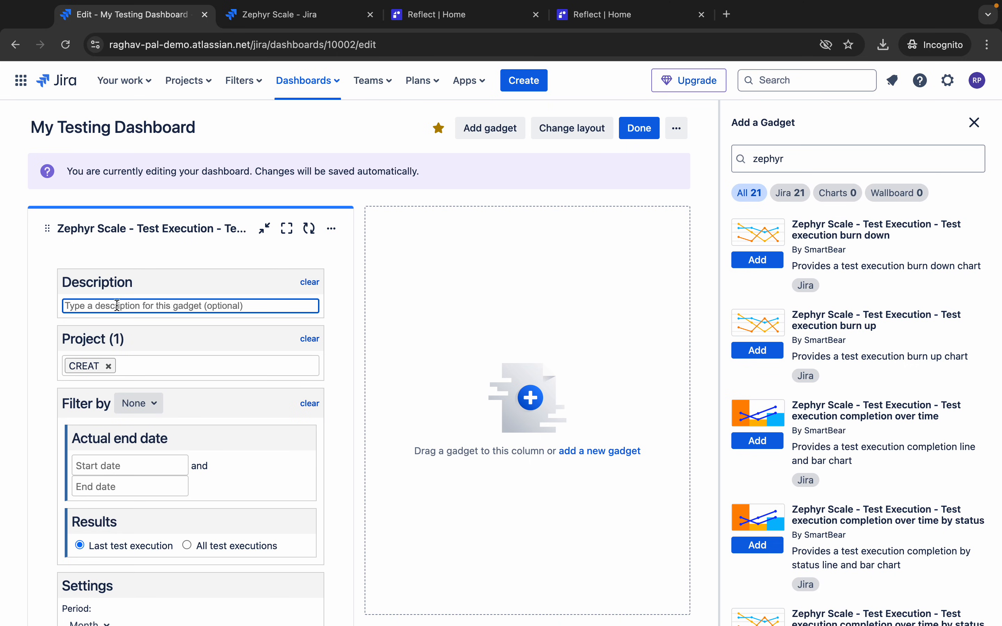
text(Demo 1)
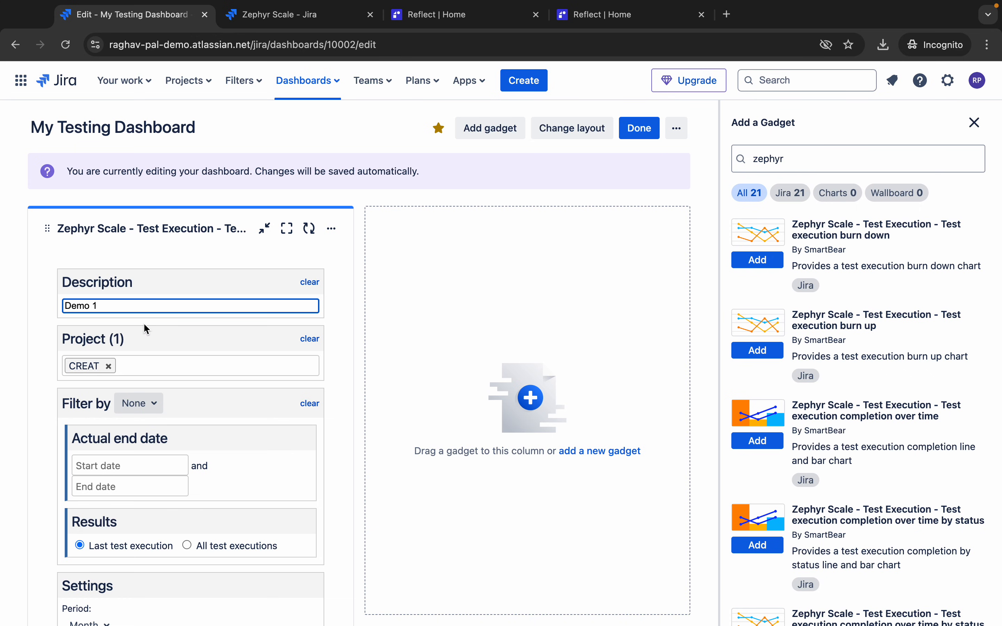
scroll(138, 414, down, 5)
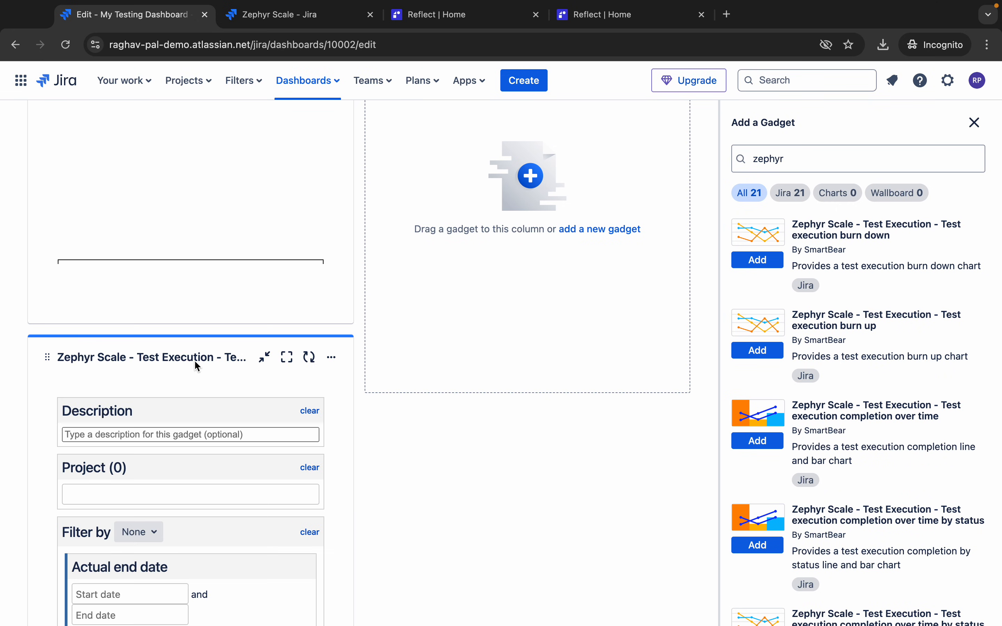
scroll(197, 367, down, 2)
- Give the second gadget description 'Demo 2' and project CREAT, save it, and review the result
click(135, 346)
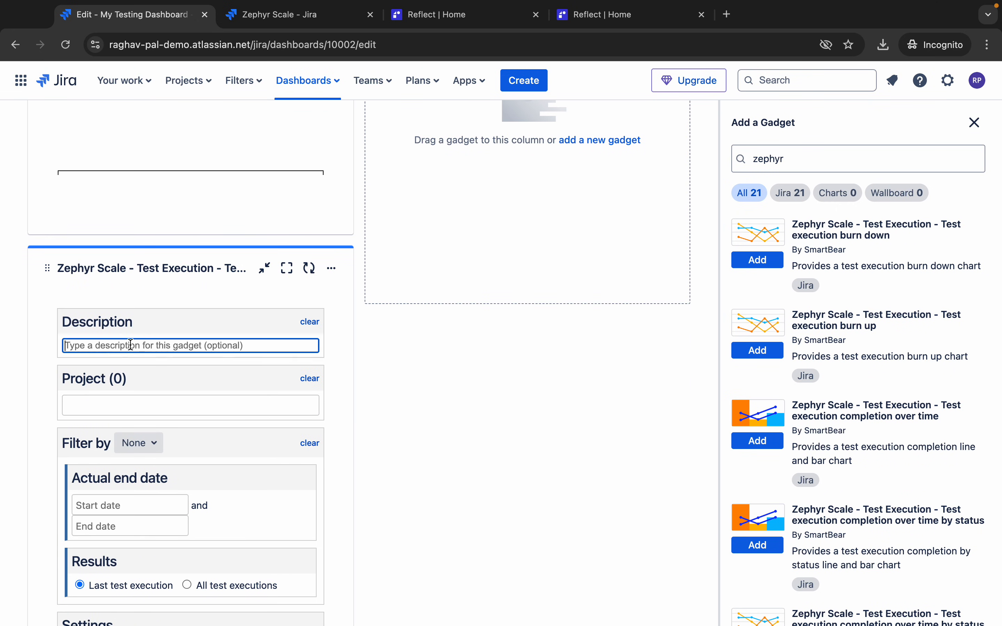
text(Demo 2)
click(115, 402)
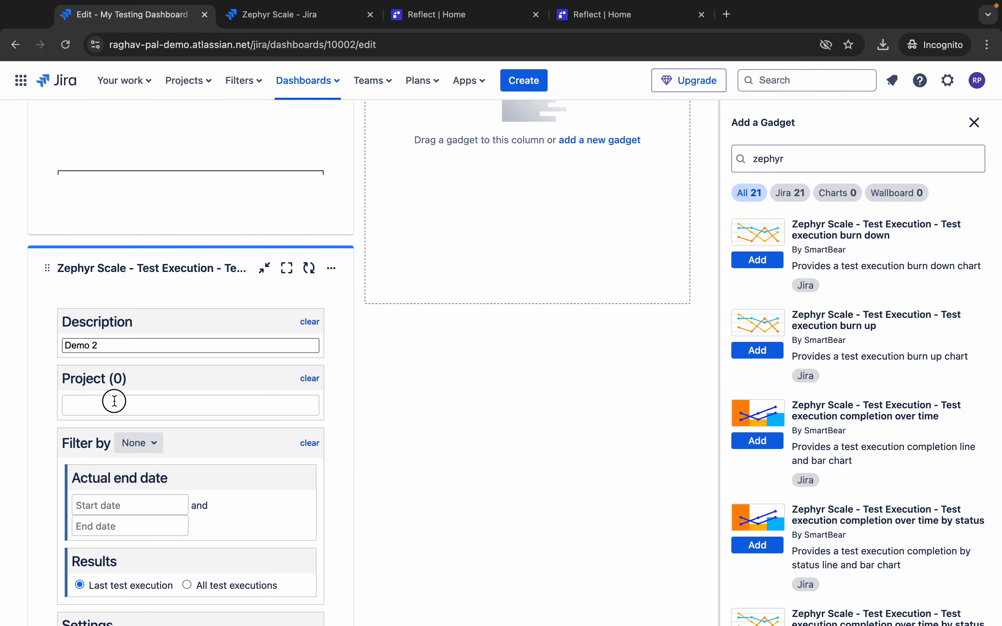
text(Creat)
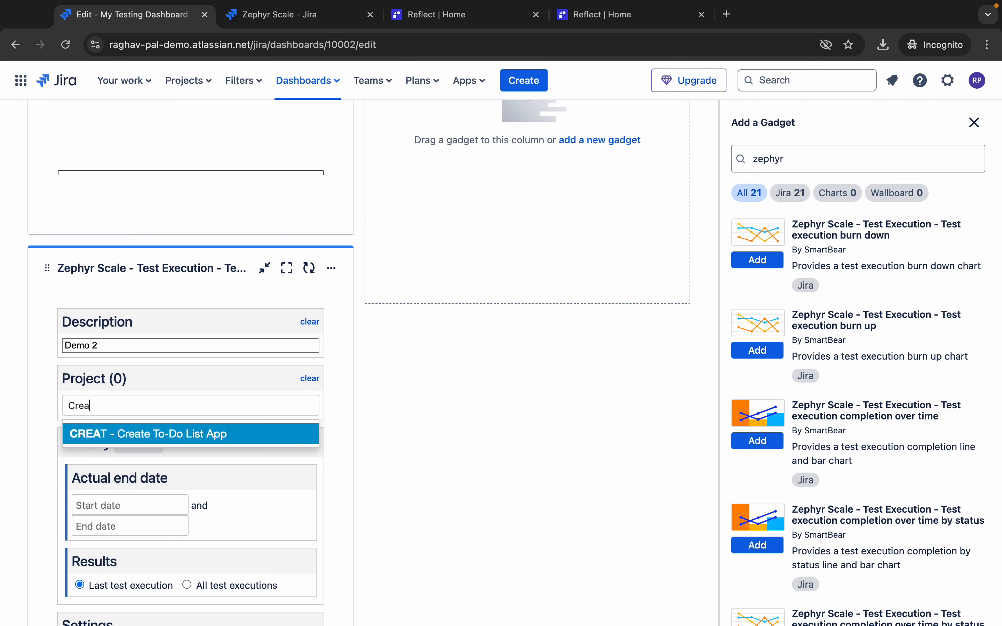
click(123, 434)
scroll(146, 495, down, 5)
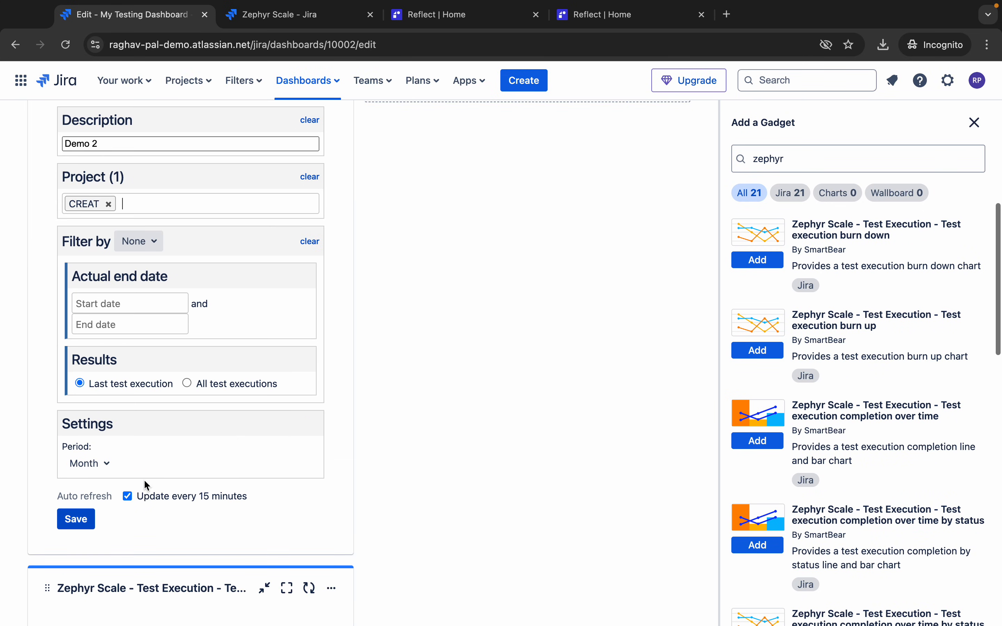
click(76, 519)
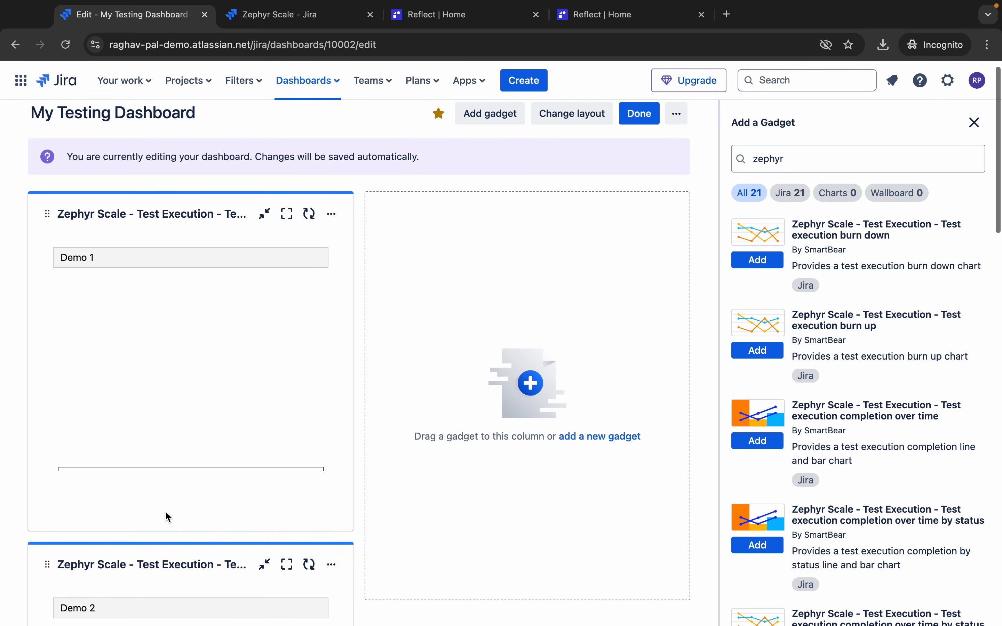
scroll(235, 440, down, 5)
scroll(233, 435, down, 8)
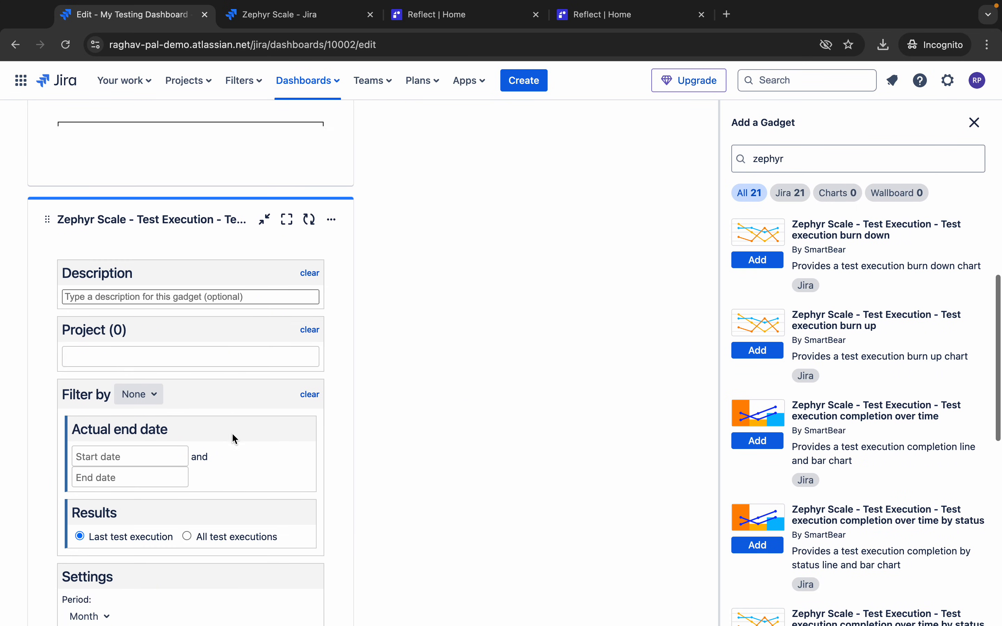
scroll(233, 435, up, 7)
scroll(232, 433, up, 6)
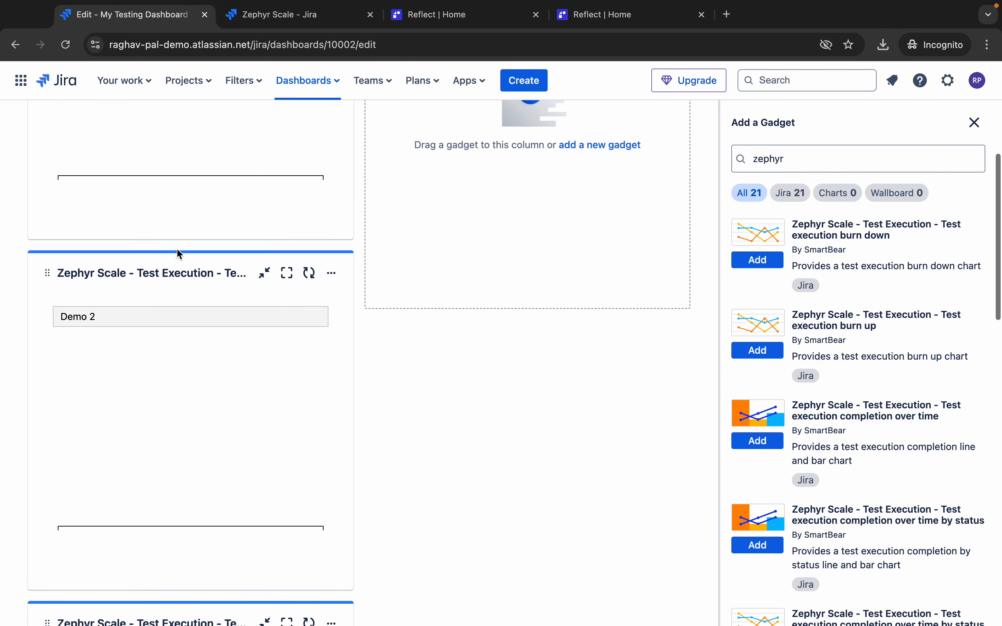
scroll(141, 436, up, 6)
- In a new browser tab, image-search 'zephyr dashboard gadgets' and preview the Test Metrics dashboard
key(ctrl+Right)
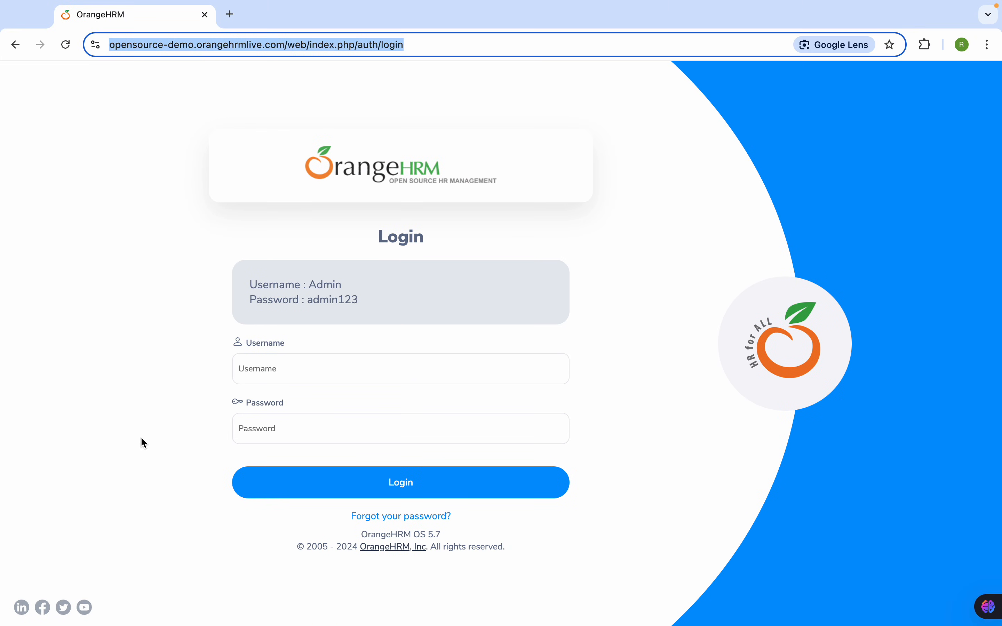
click(230, 16)
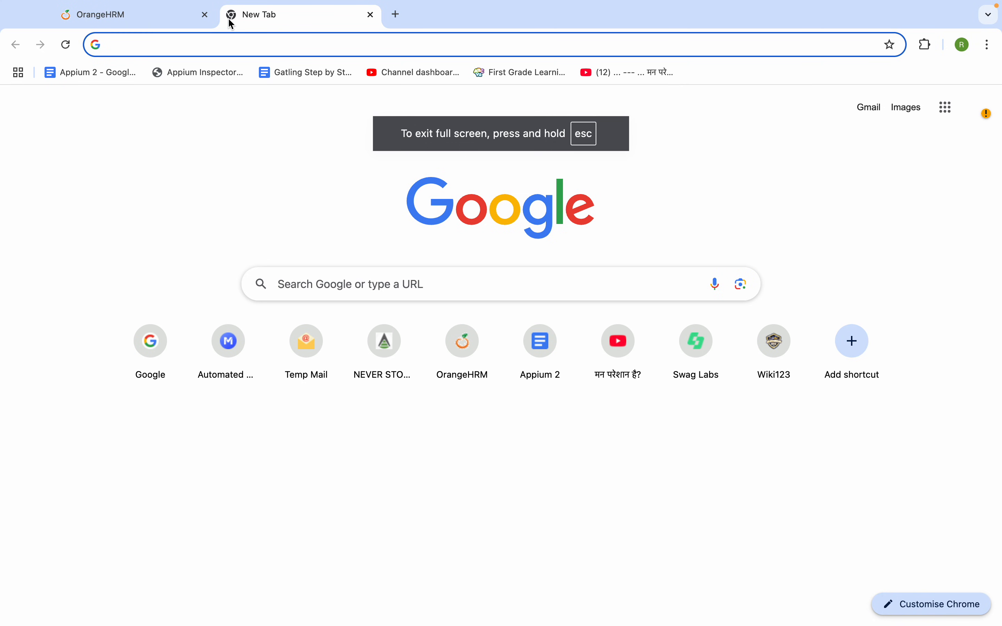
text(zeph)
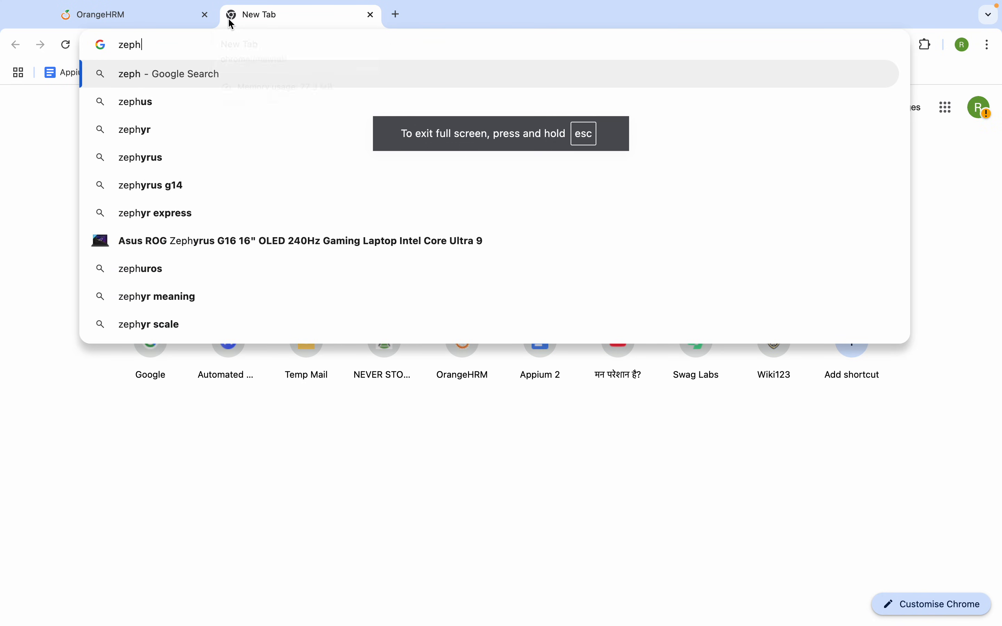
text(yr dashboar)
key(BackSpace)
key(BackSpace)
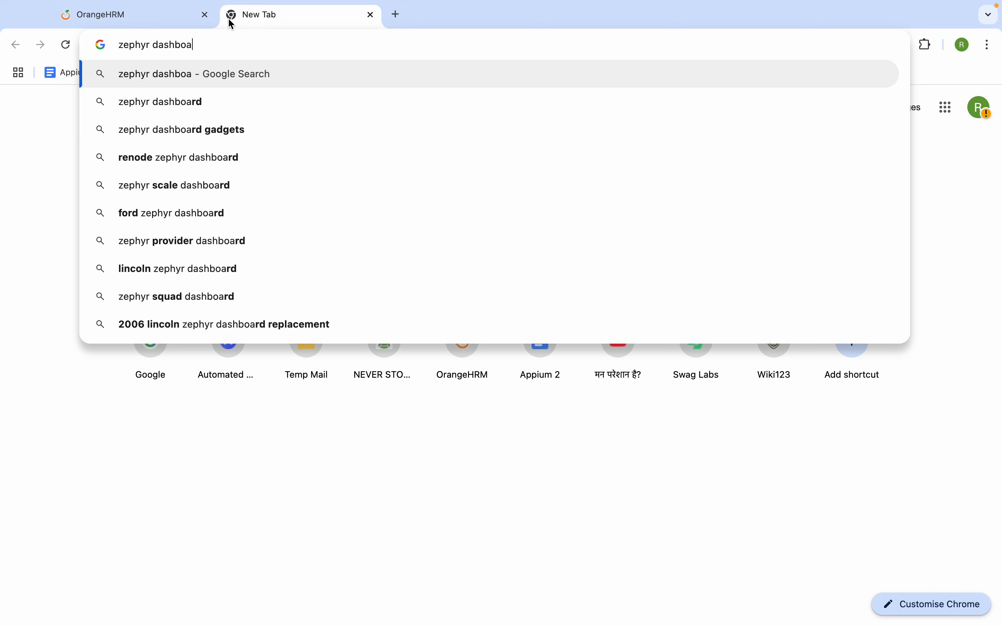
key(Down)
key(Down)
key(Return)
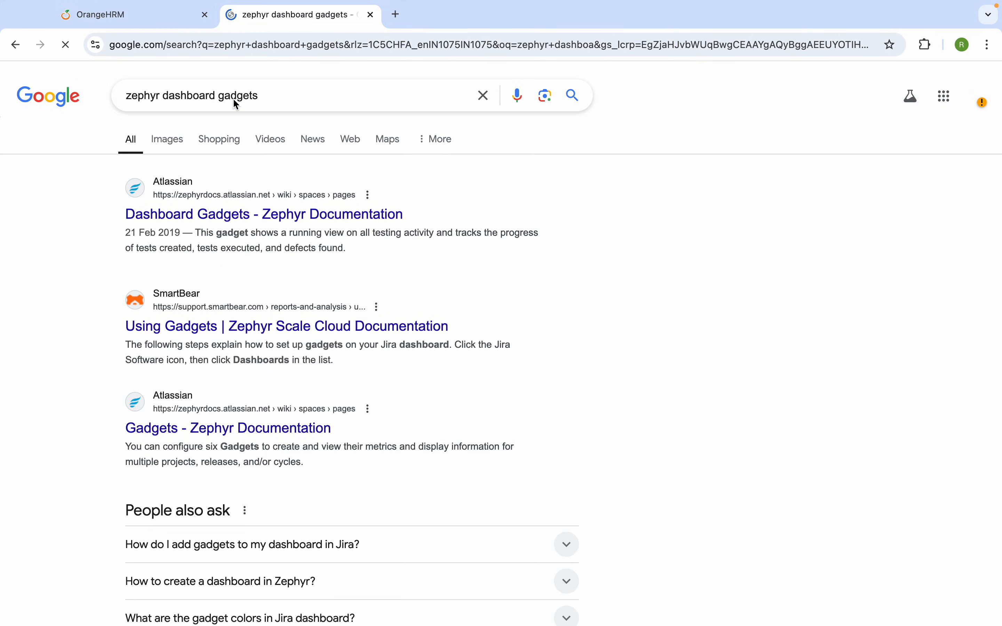
click(170, 139)
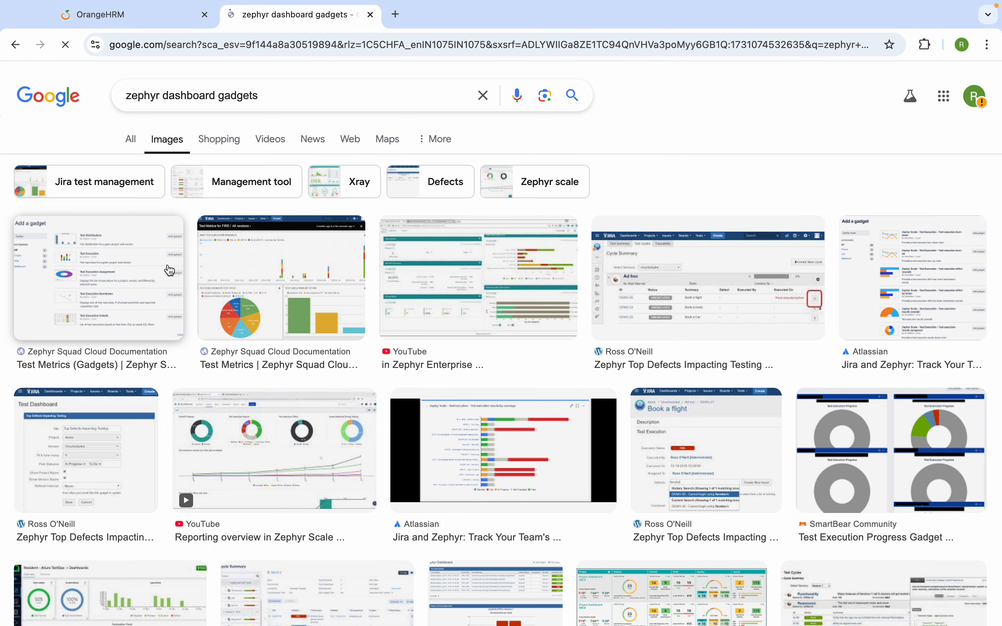
click(251, 299)
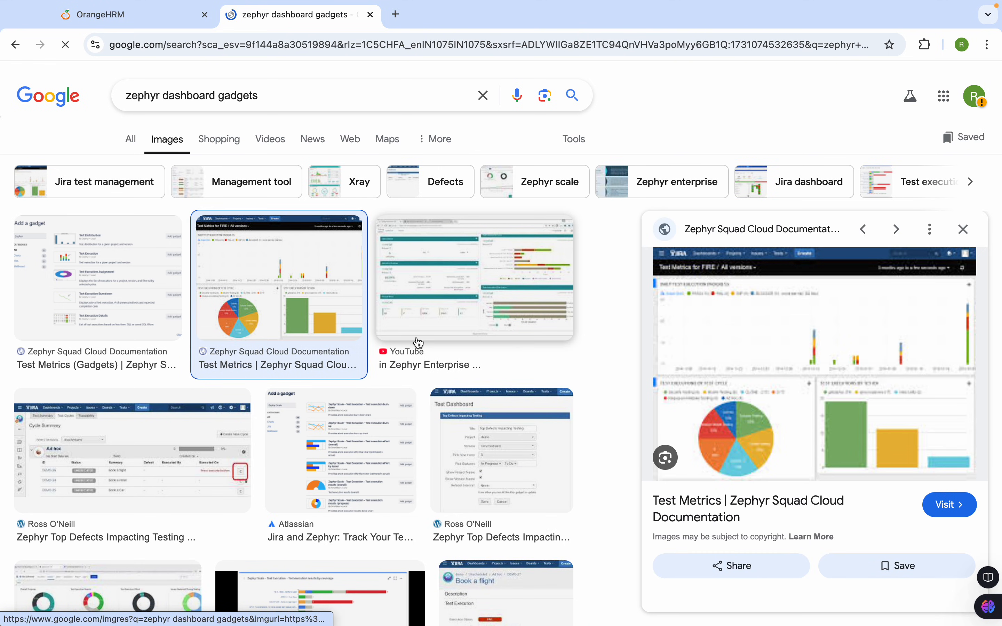
- Refine the query to 'zephyr scale dashboard gadgets' and preview several example dashboard images
click(163, 96)
text(scale)
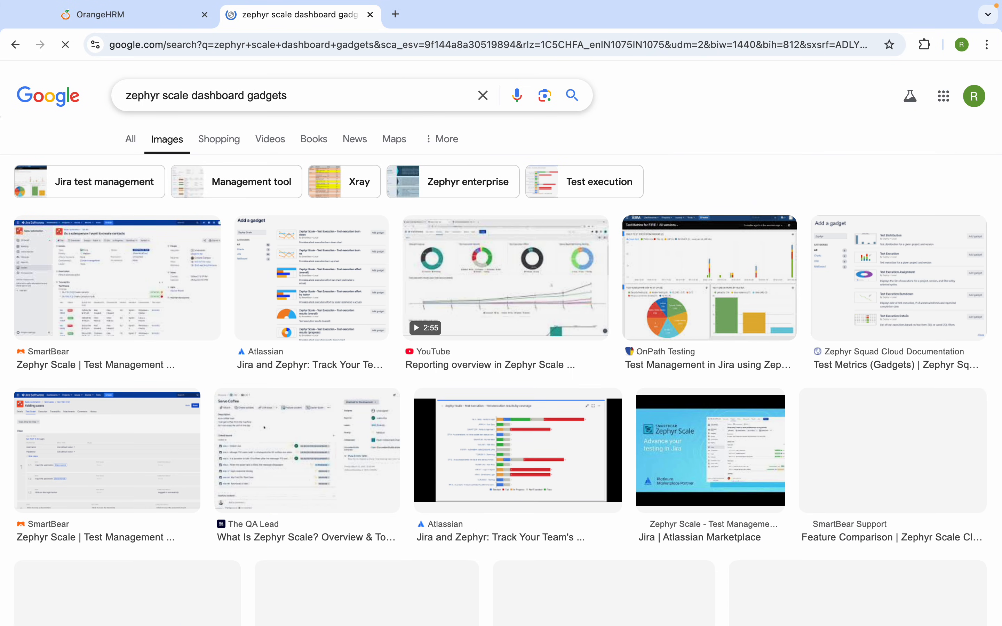
click(474, 303)
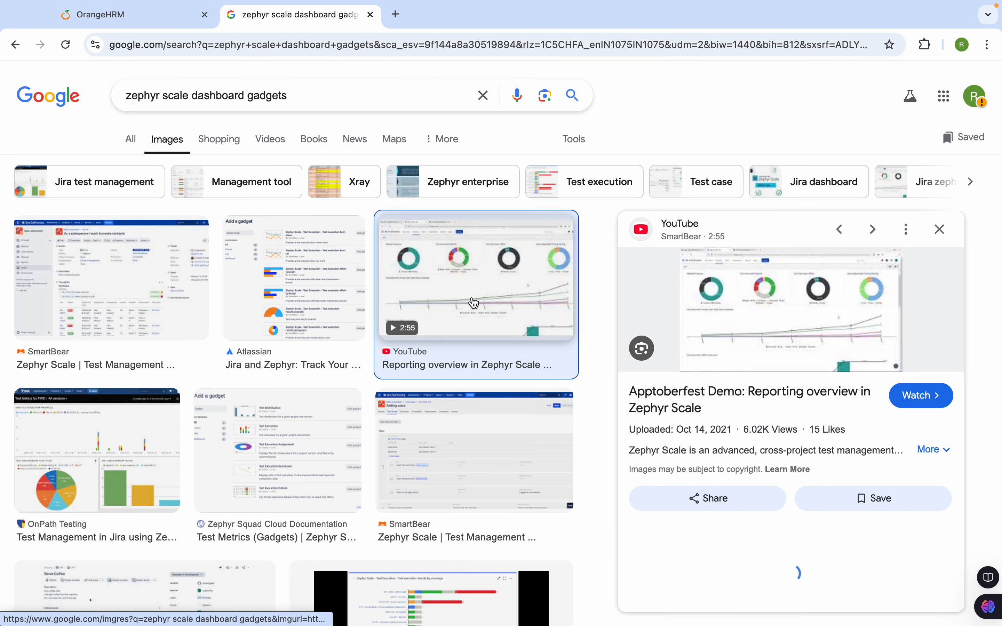
click(146, 485)
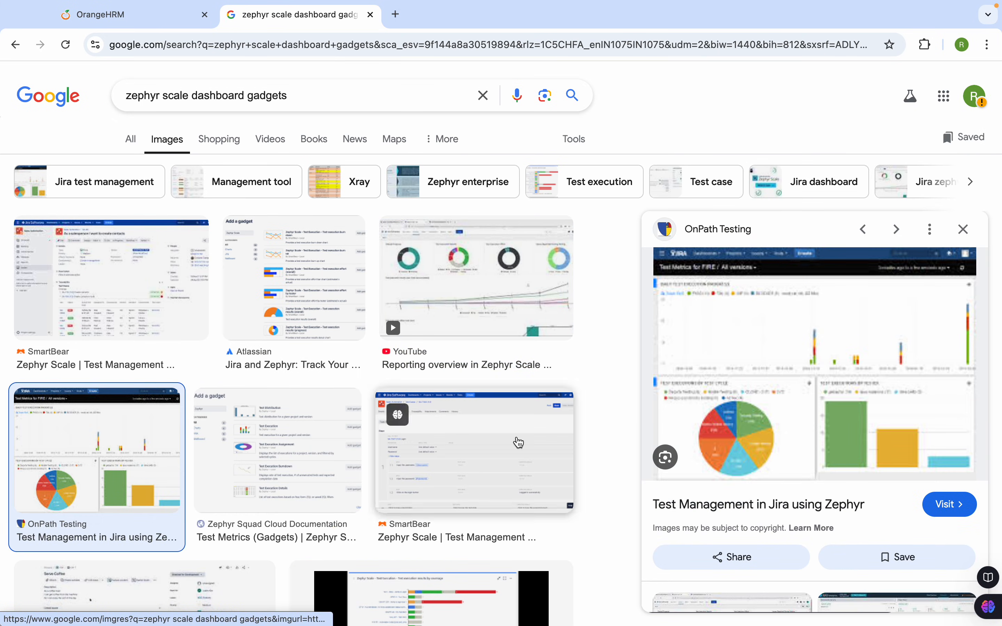
scroll(520, 442, down, 5)
click(448, 409)
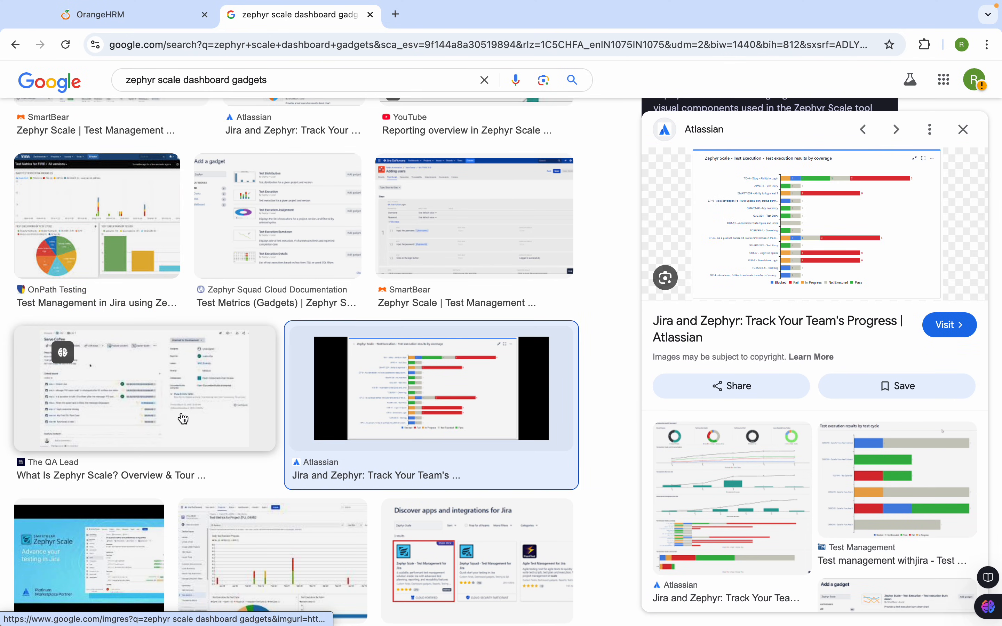
scroll(272, 503, down, 1)
scroll(273, 503, up, 4)
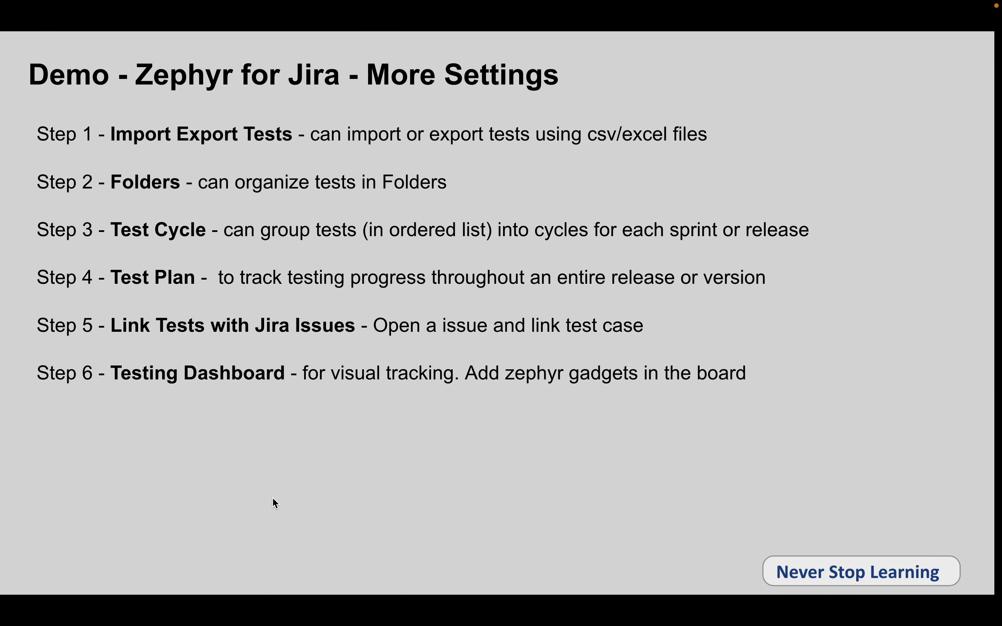
- Return to Jira and switch to the 'Zephyr Scale - Jira' Test Plans tab for Create To-Do List App
click(404, 491)
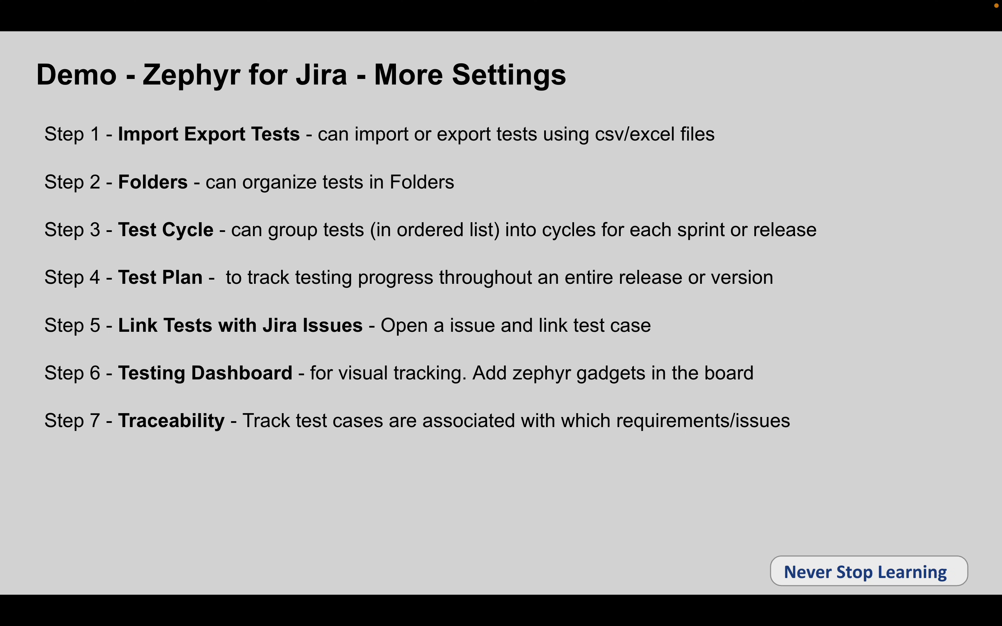
key(ctrl+Right)
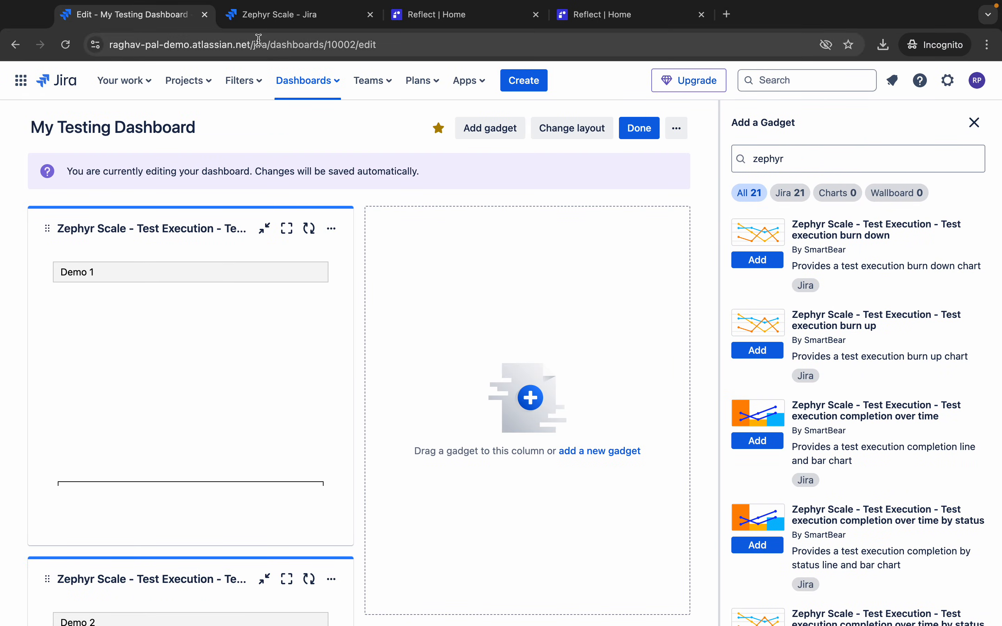
click(270, 19)
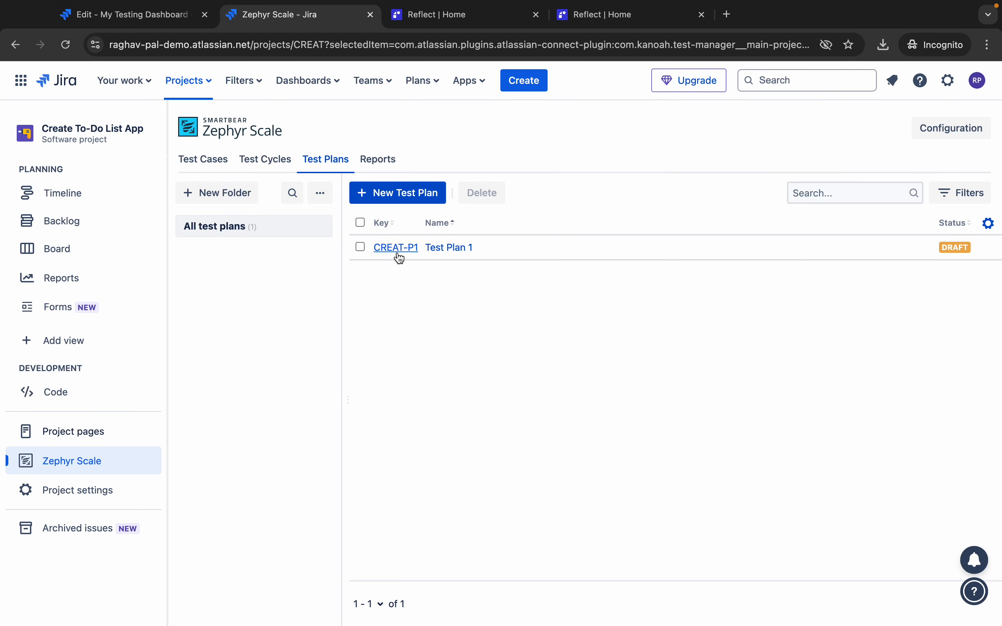
- Open test case CREAT-T3 'Test Login Functionality' and show its Traceability, listing CREAT-6 Design Login Page UI
click(207, 170)
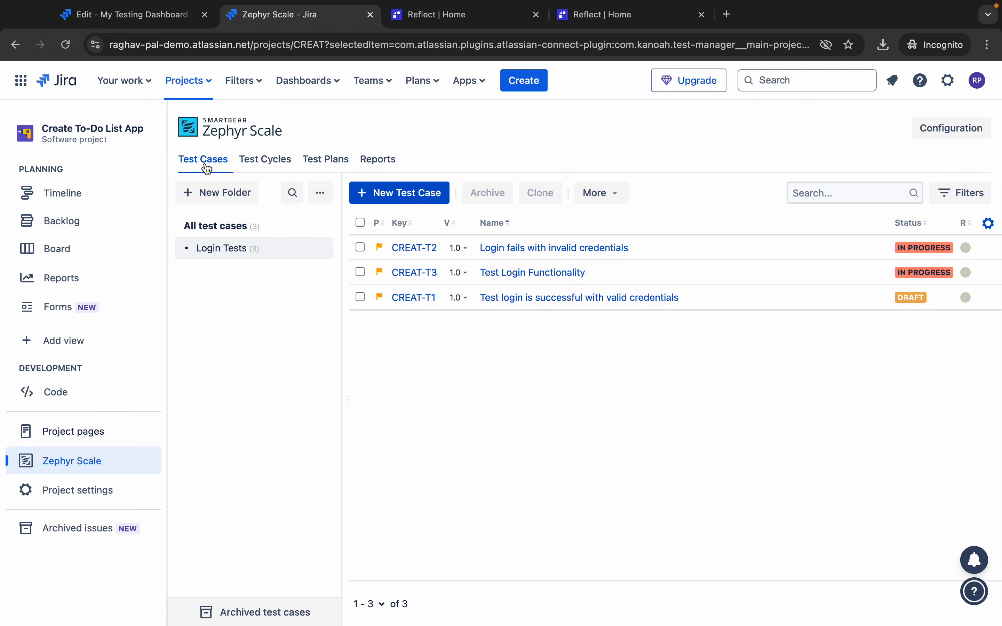
click(519, 273)
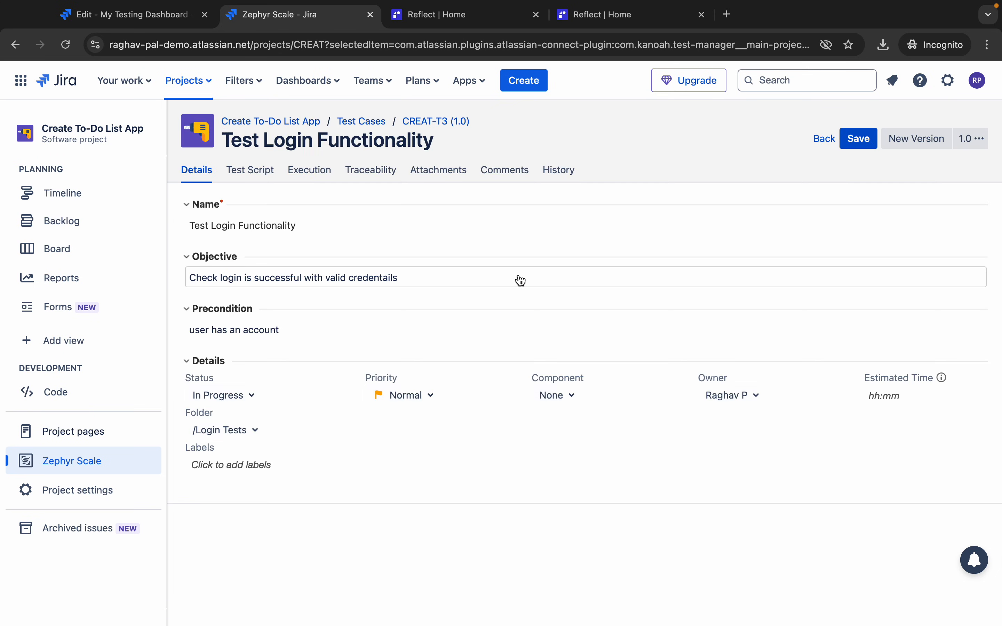
click(365, 172)
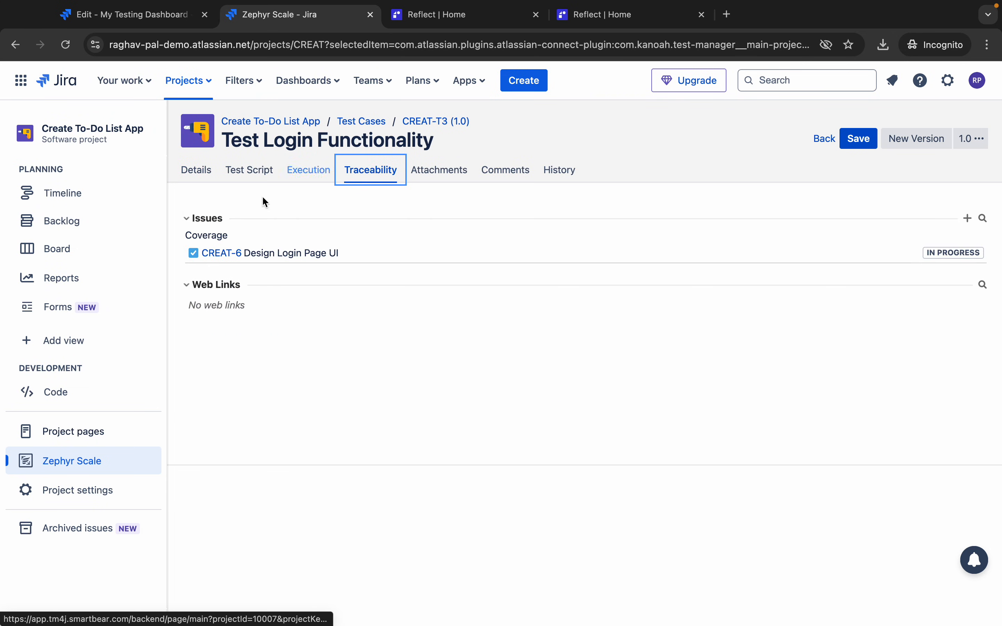